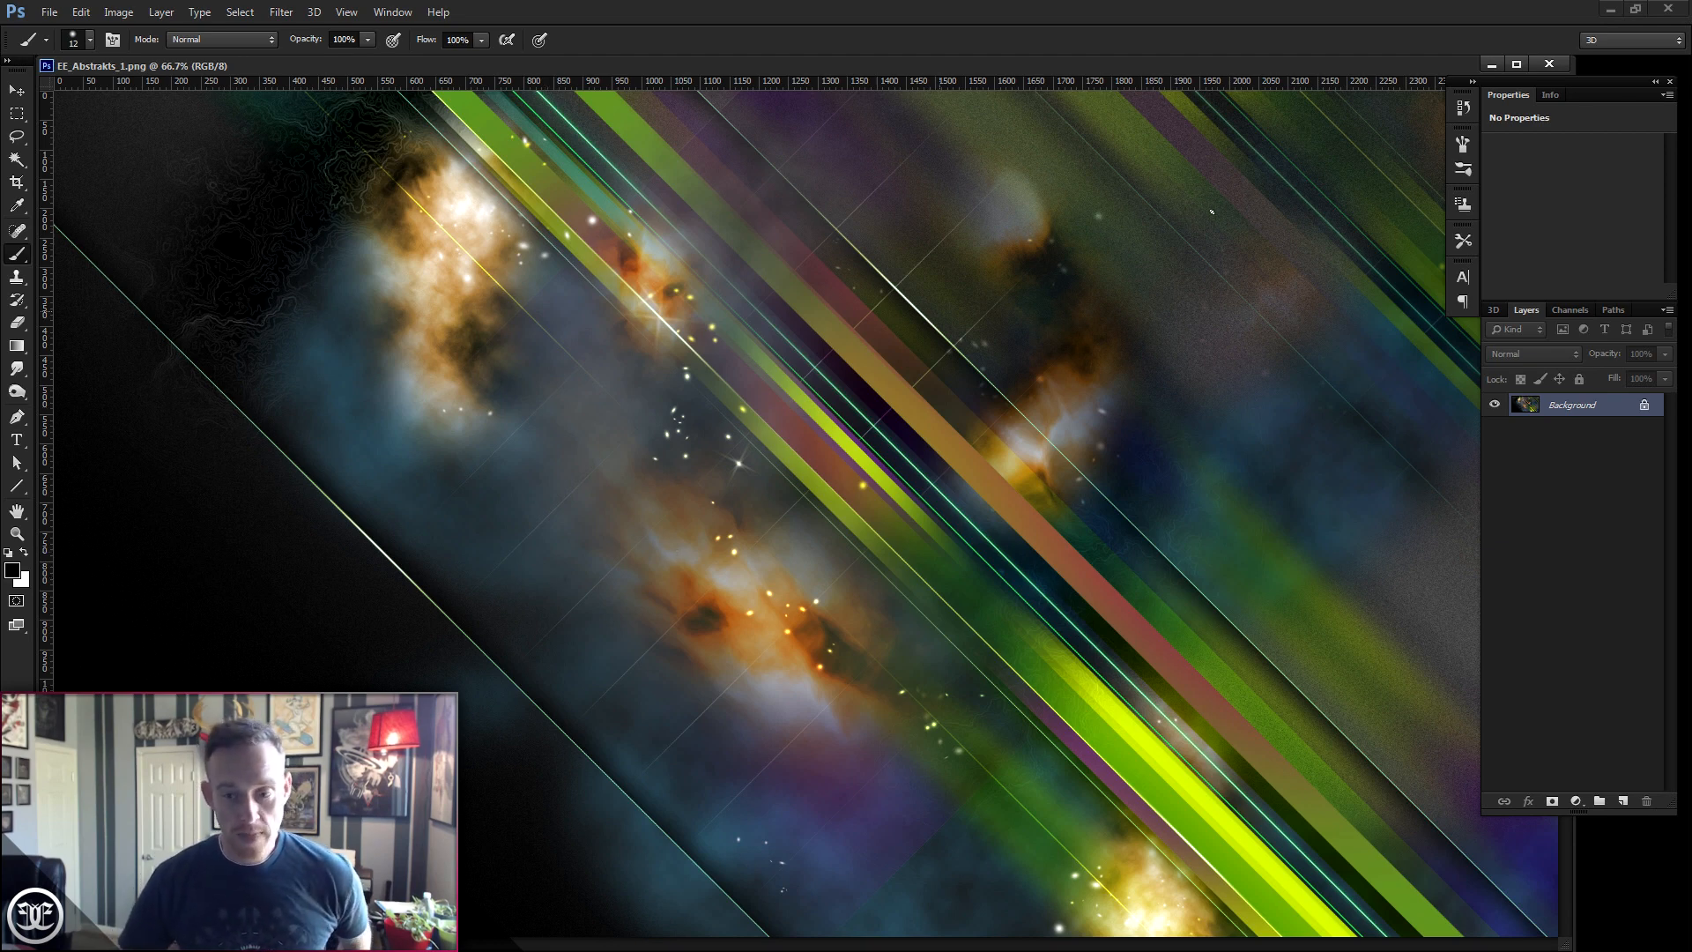
- Close the open image and create a new 1200 x 1200 pixel document at 72 pixels/inch
{"action": "left_click", "coordinate": [1493, 64]}
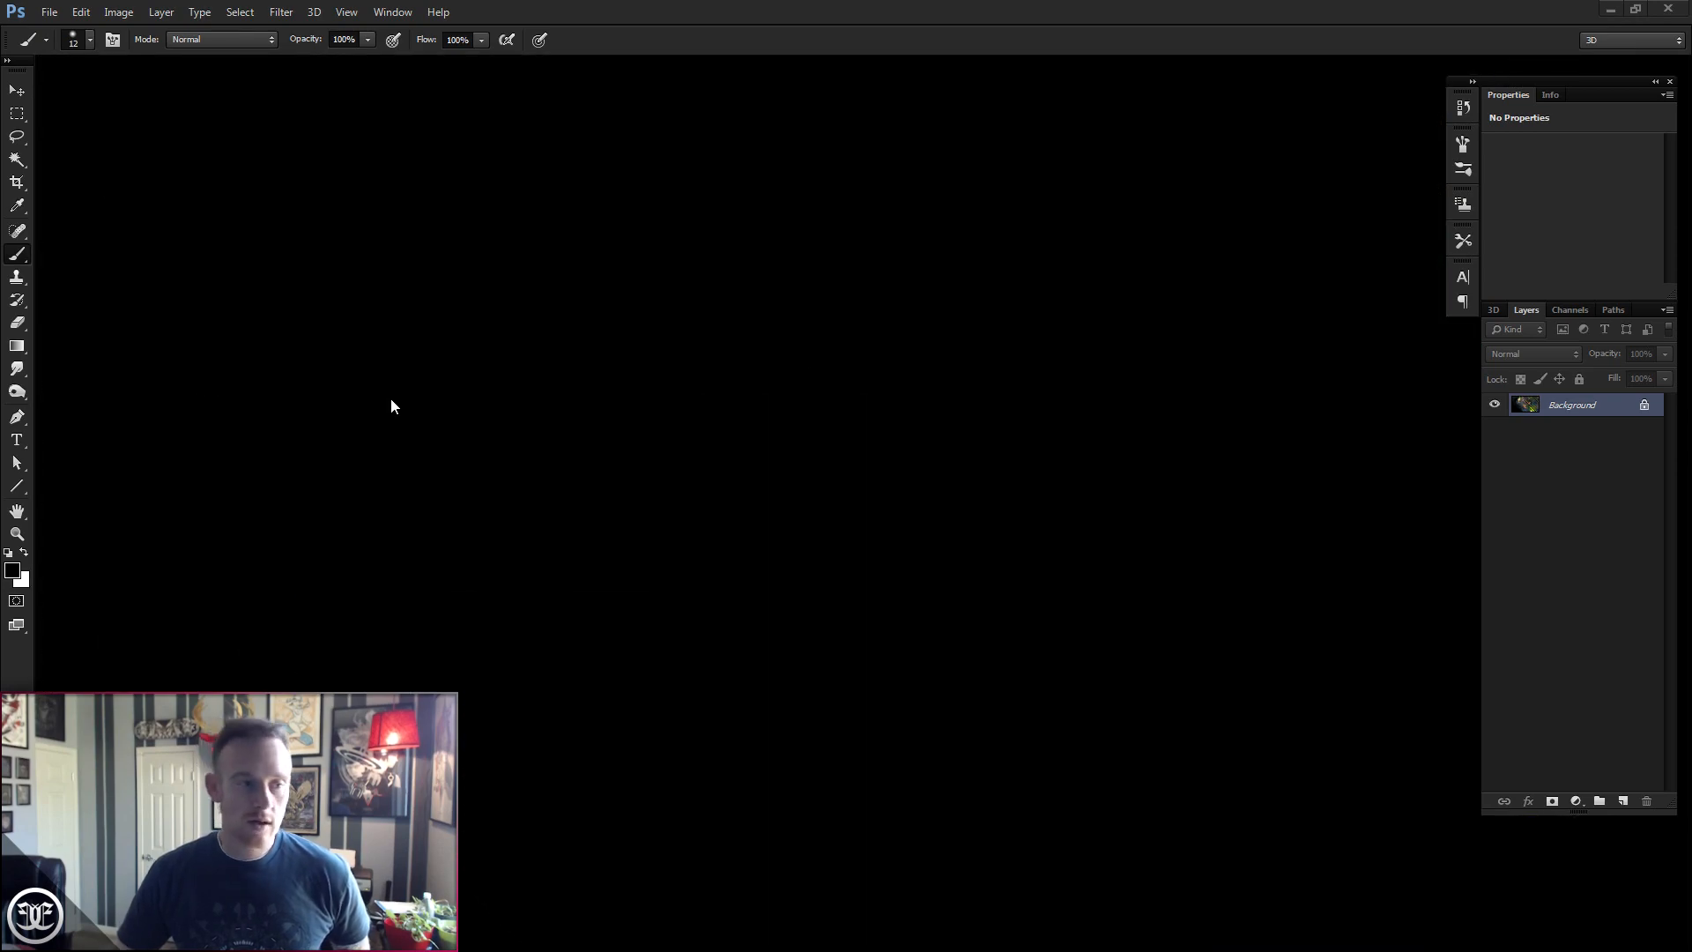
{"action": "left_click", "coordinate": [49, 12]}
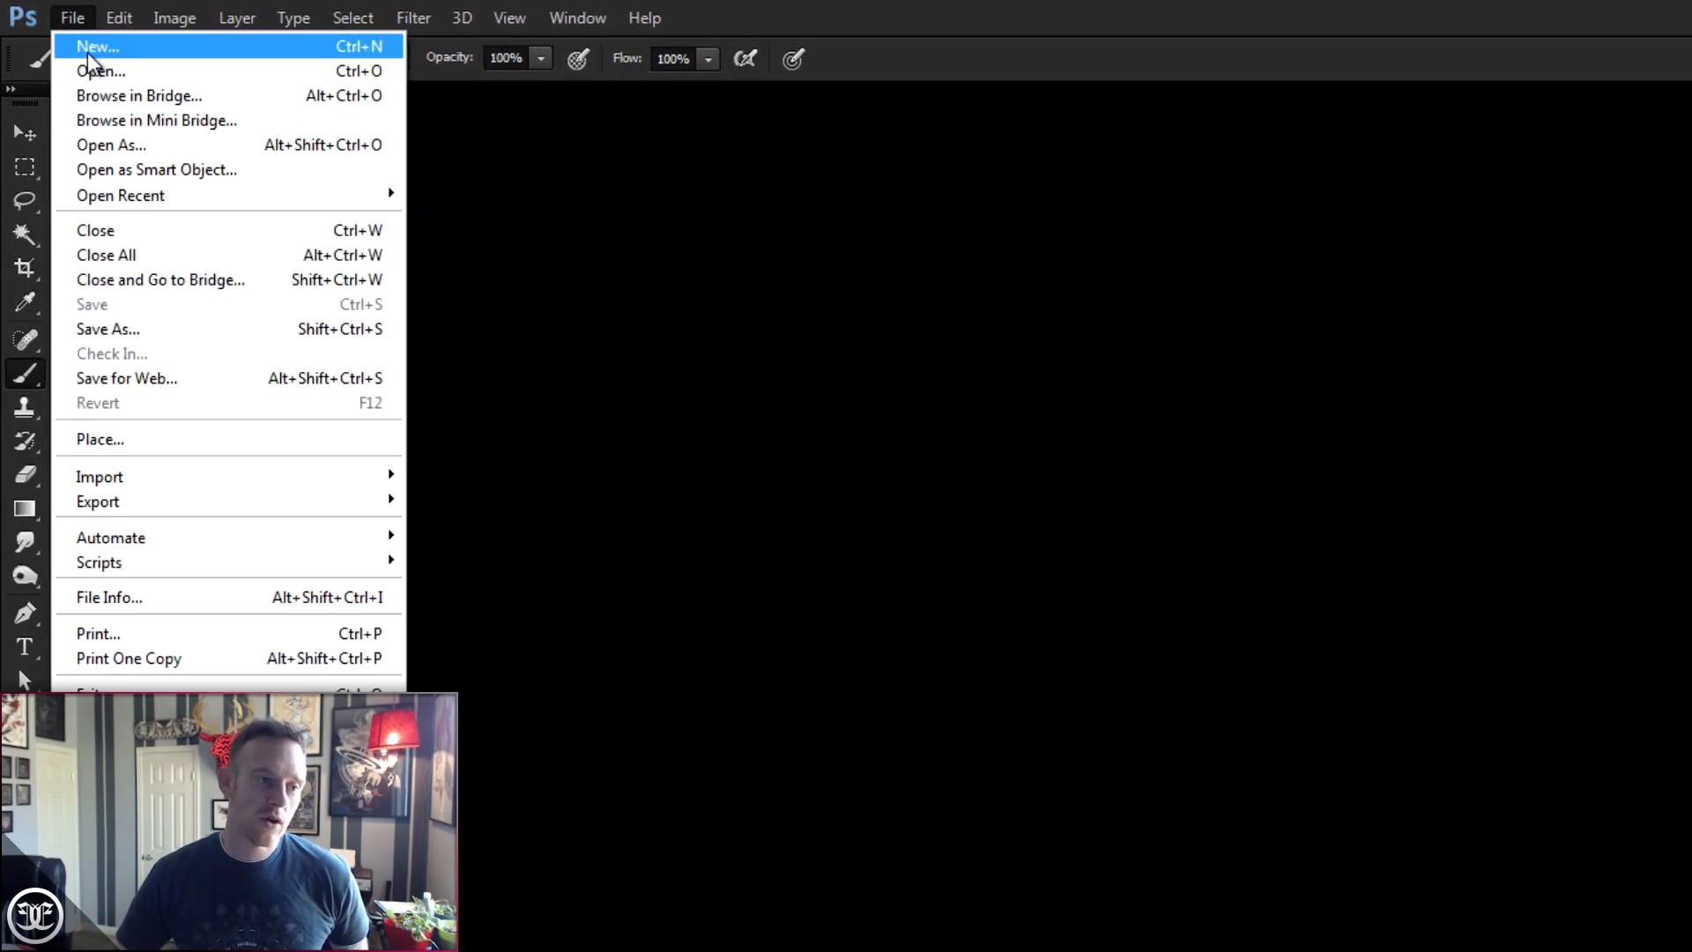
{"action": "left_click", "coordinate": [87, 51]}
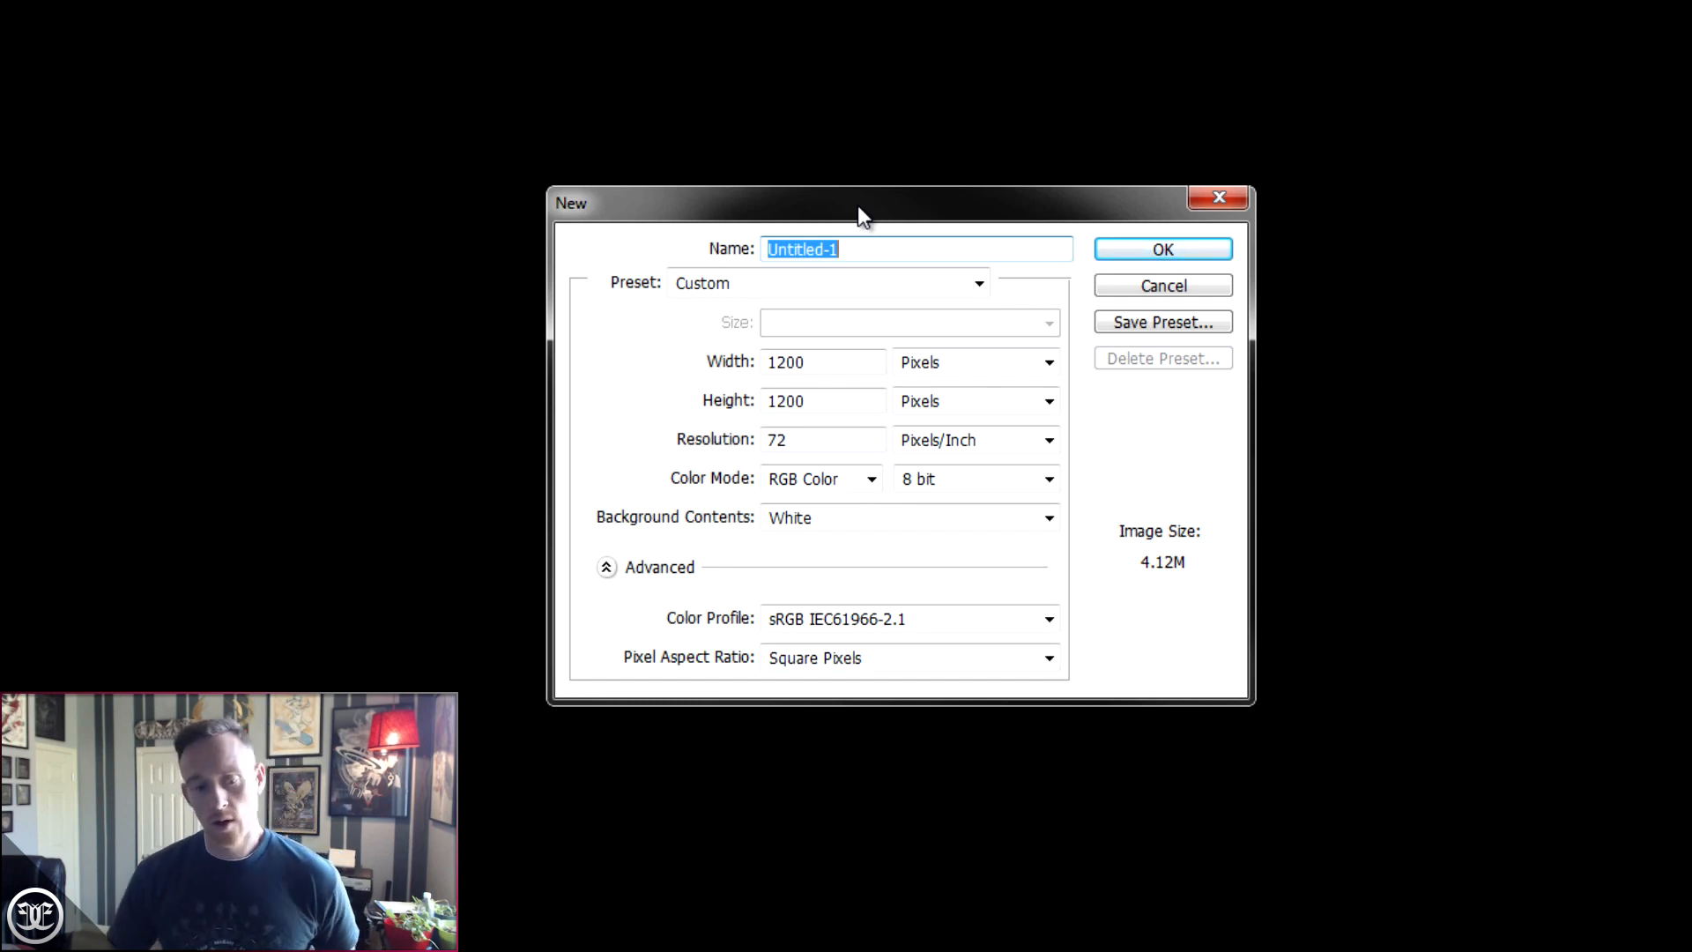
{"action": "left_click", "coordinate": [1150, 253]}
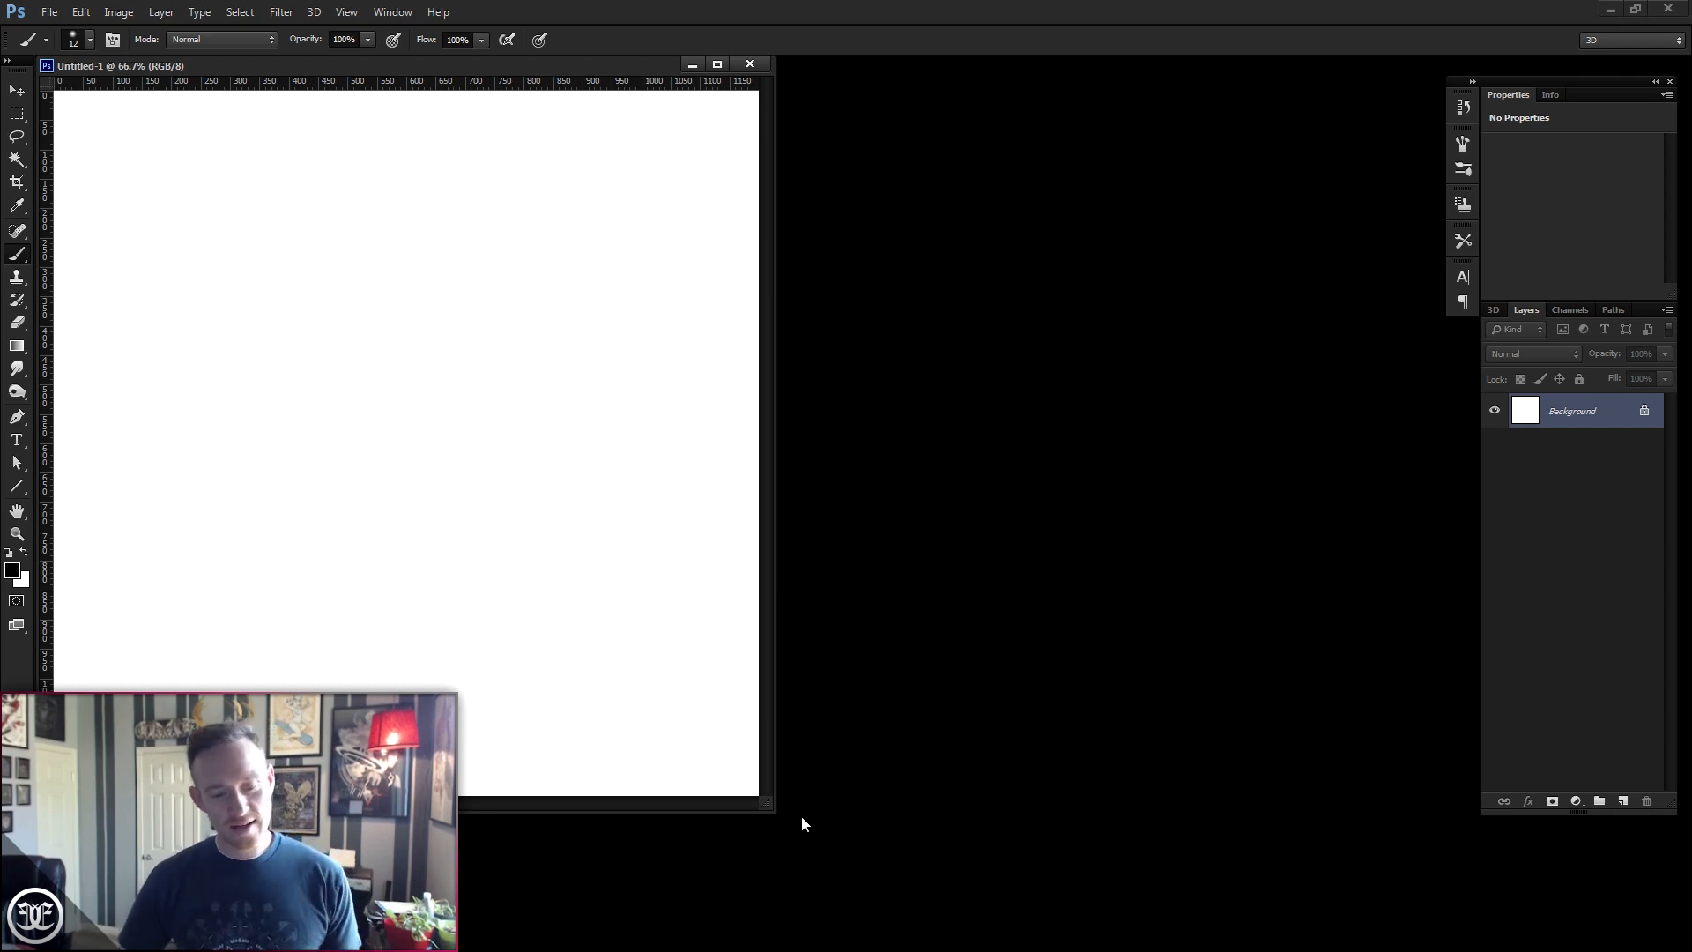
- Set the background colour to near-black 0d0d0d and fill the canvas with it
{"action": "left_click_drag", "start_coordinate": [767, 805], "coordinate": [1423, 913]}
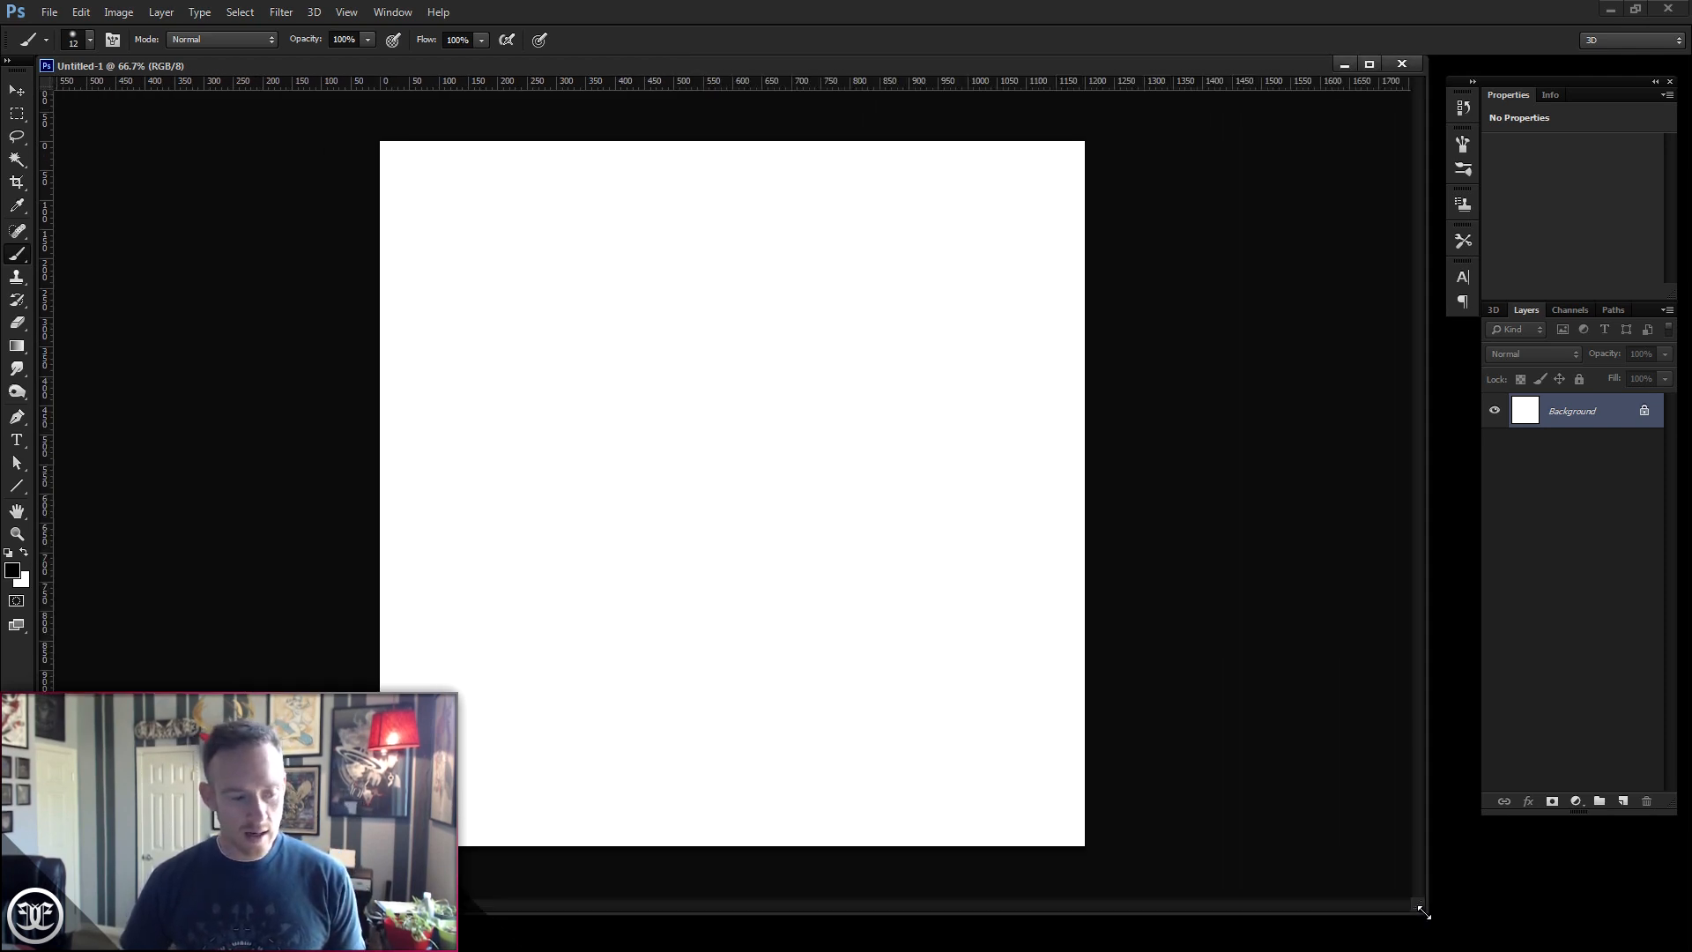
{"action": "left_click", "coordinate": [17, 533]}
{"action": "left_click", "coordinate": [784, 457]}
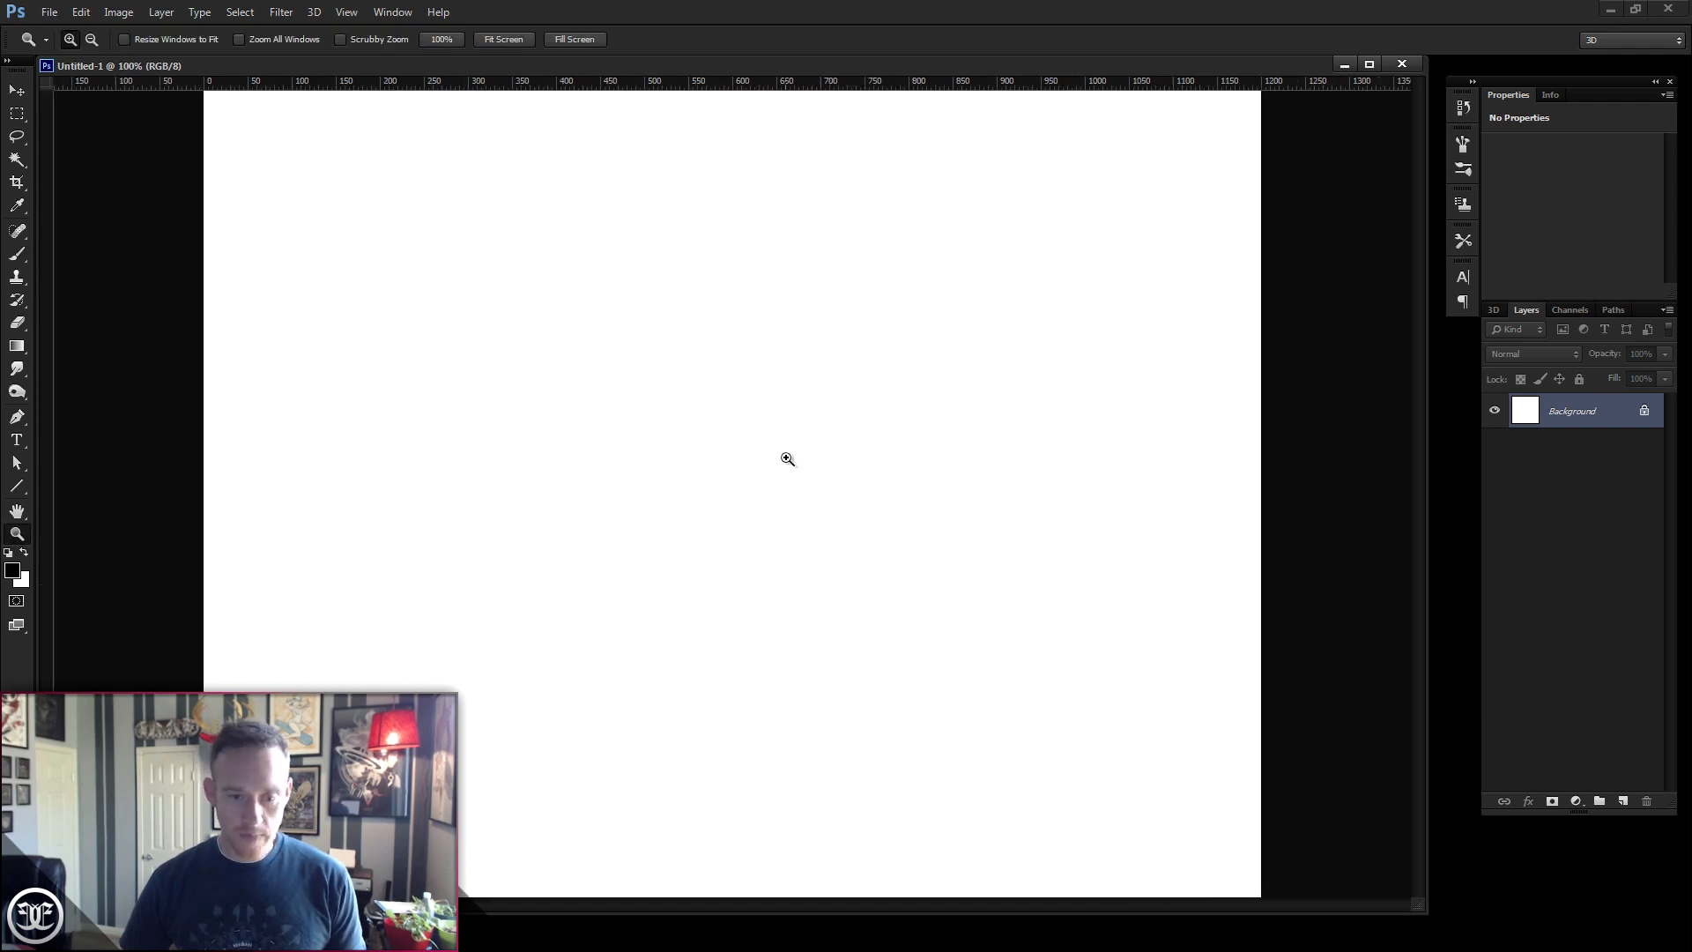
{"action": "left_click_drag", "start_coordinate": [1427, 913], "coordinate": [1450, 921]}
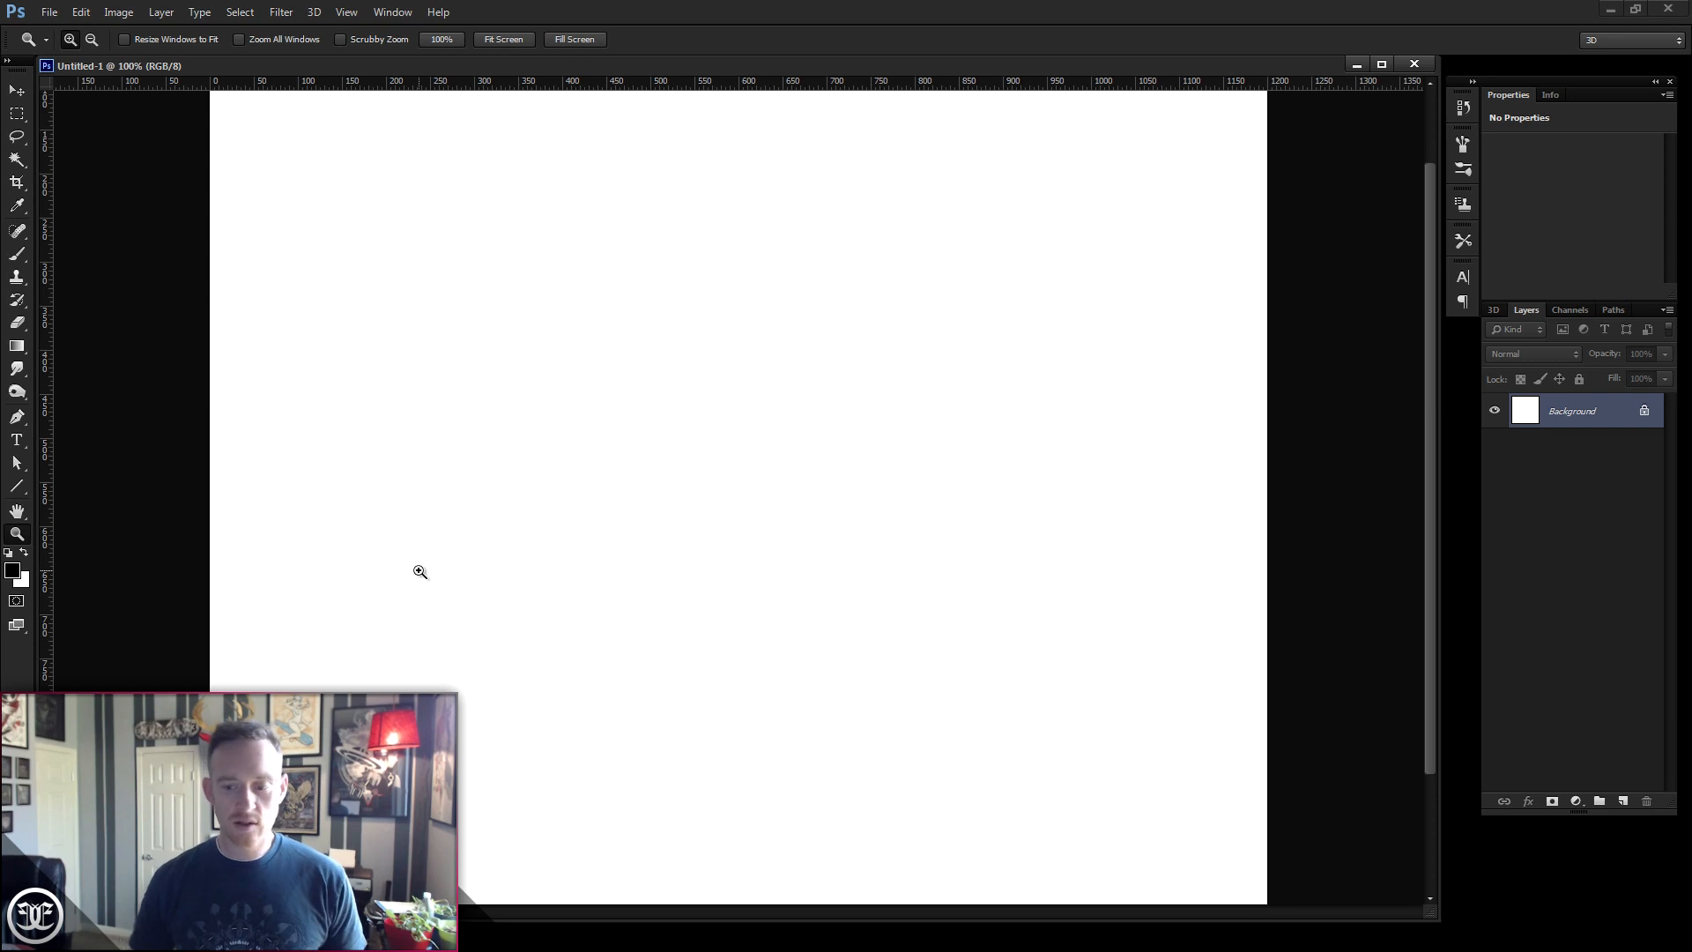
{"action": "left_click", "coordinate": [21, 582]}
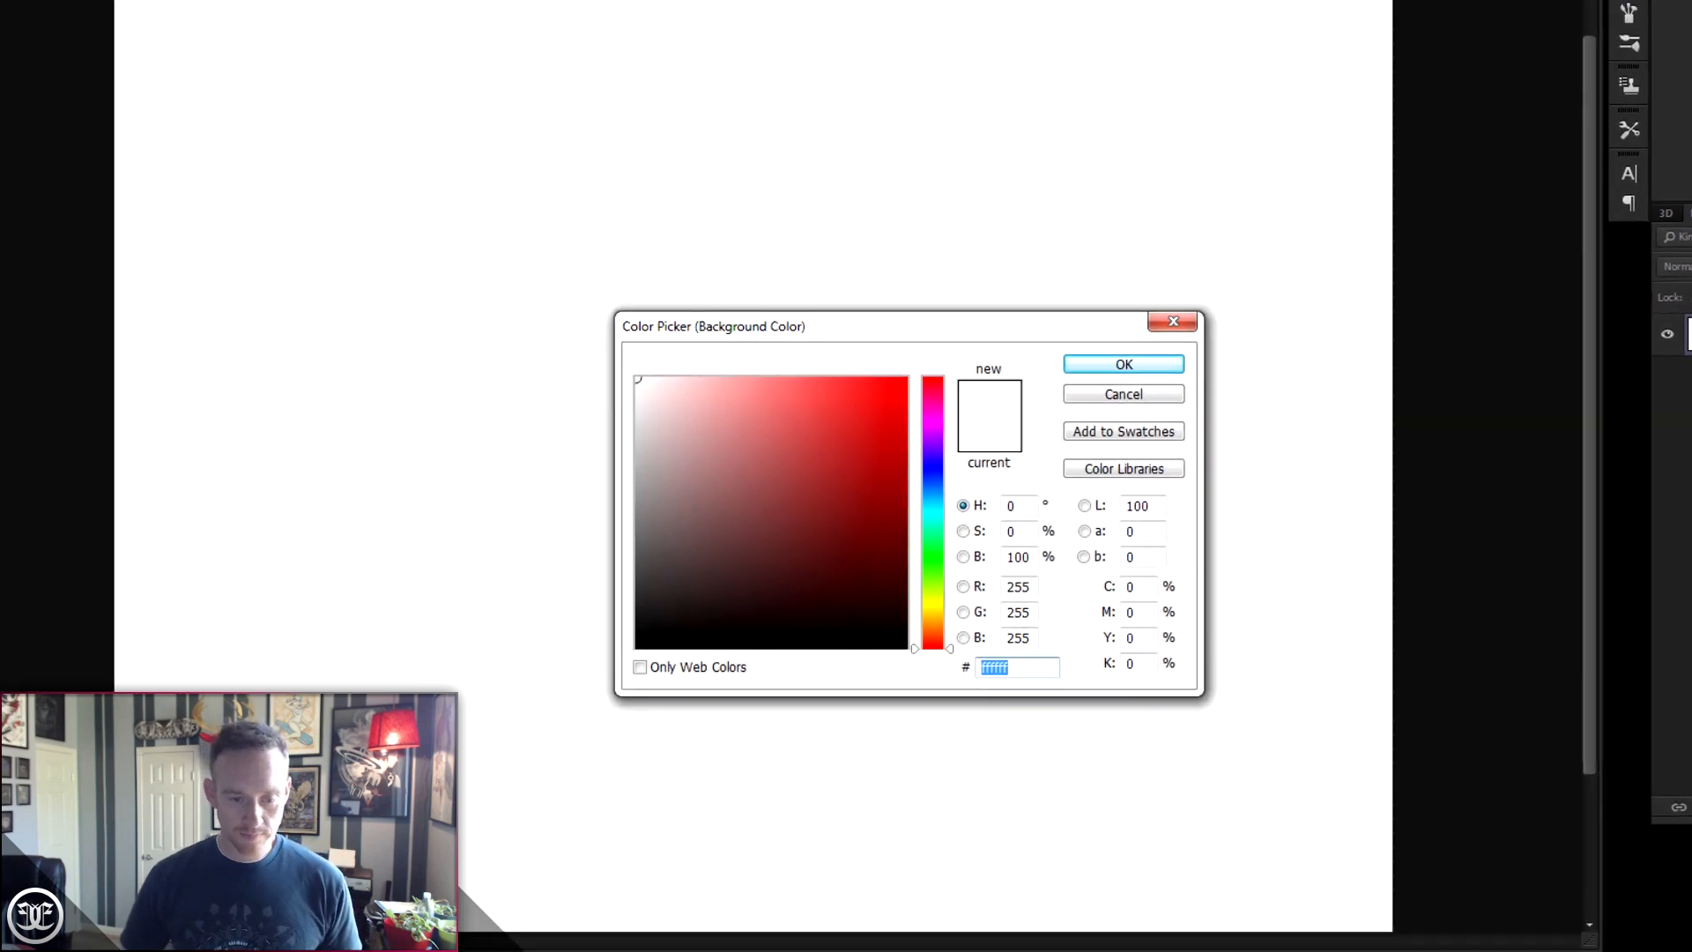
{"action": "left_click", "coordinate": [633, 635]}
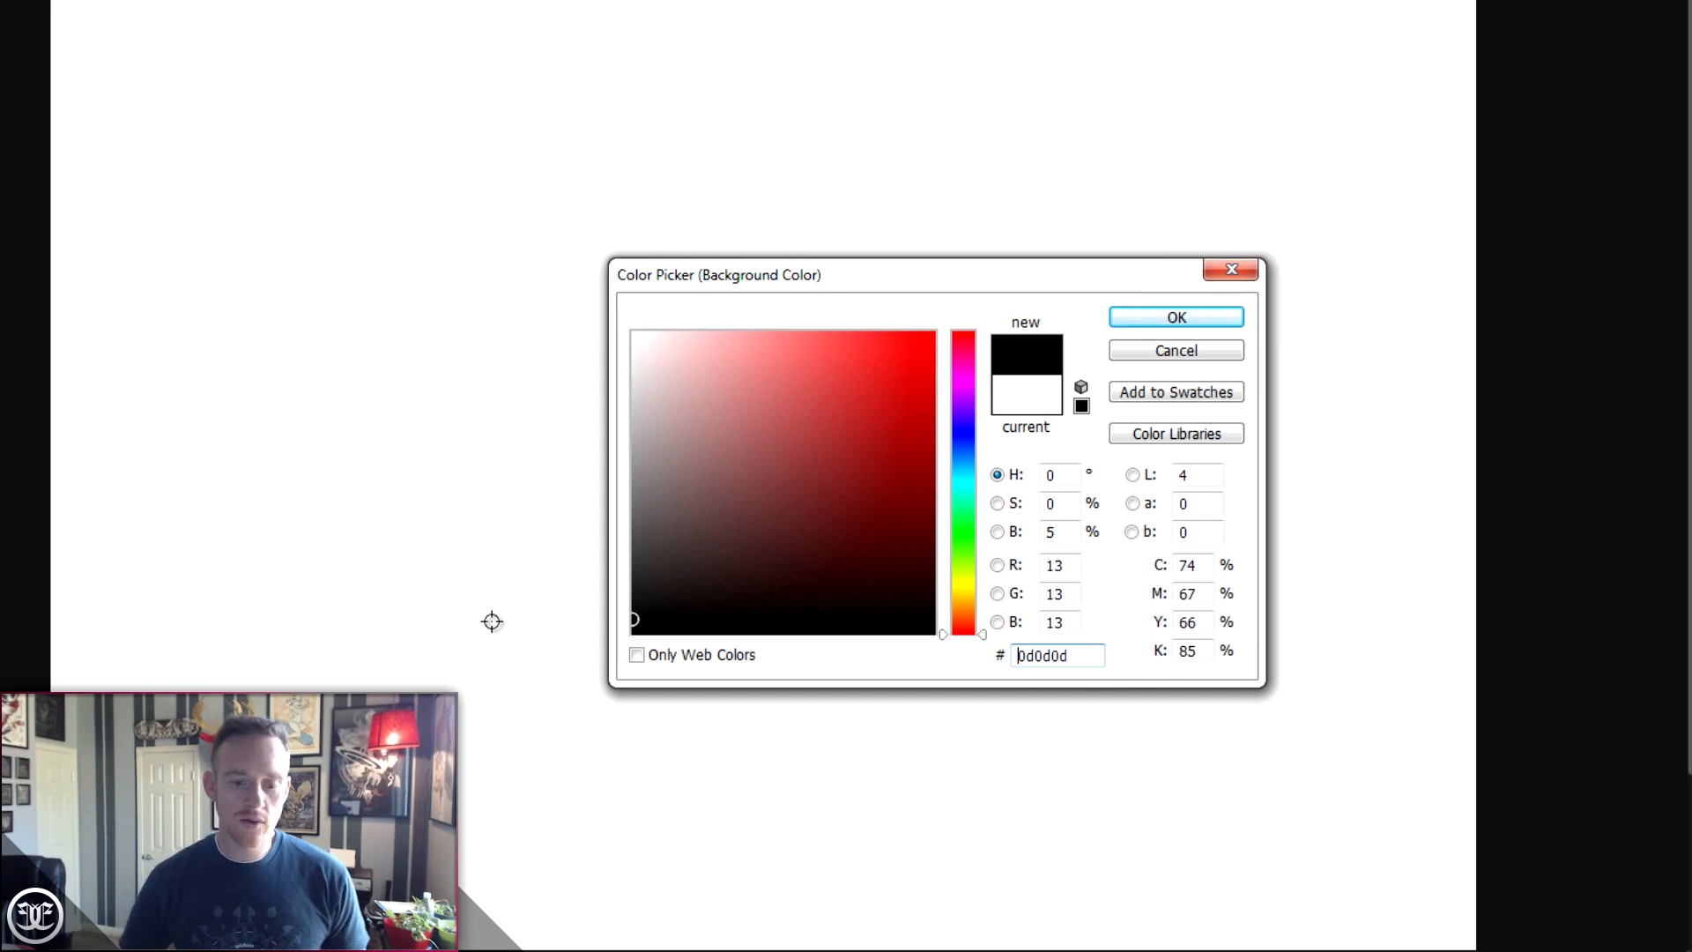
{"action": "left_click", "coordinate": [1156, 318]}
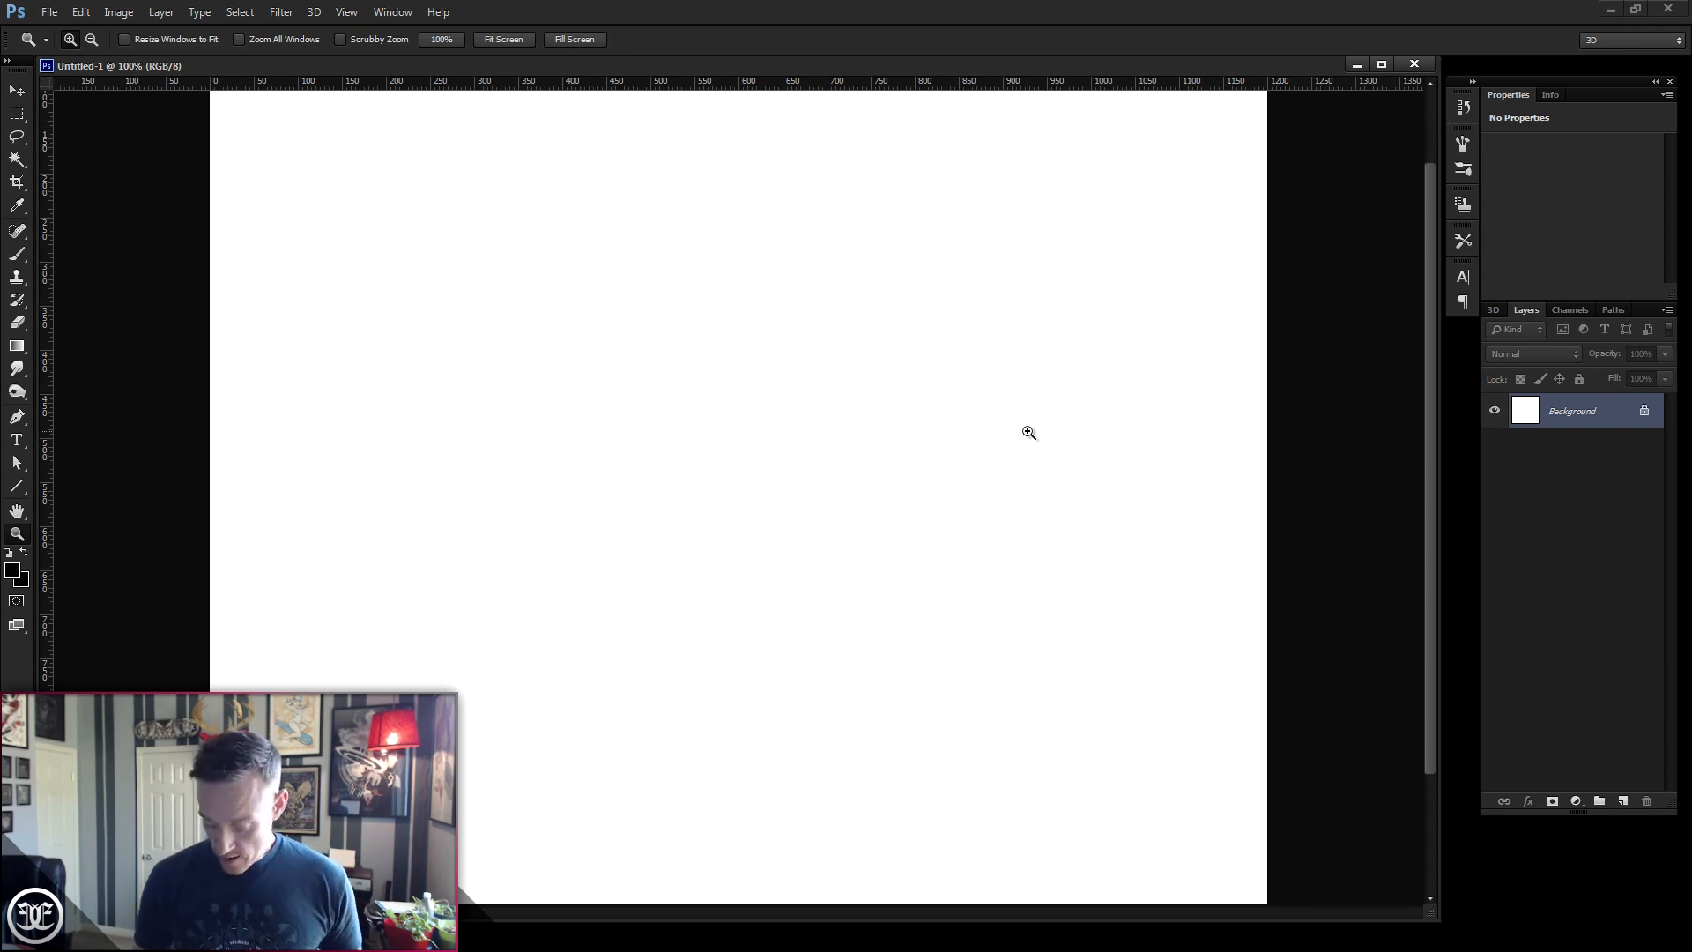
{"action": "key", "text": "ctrl+Delete"}
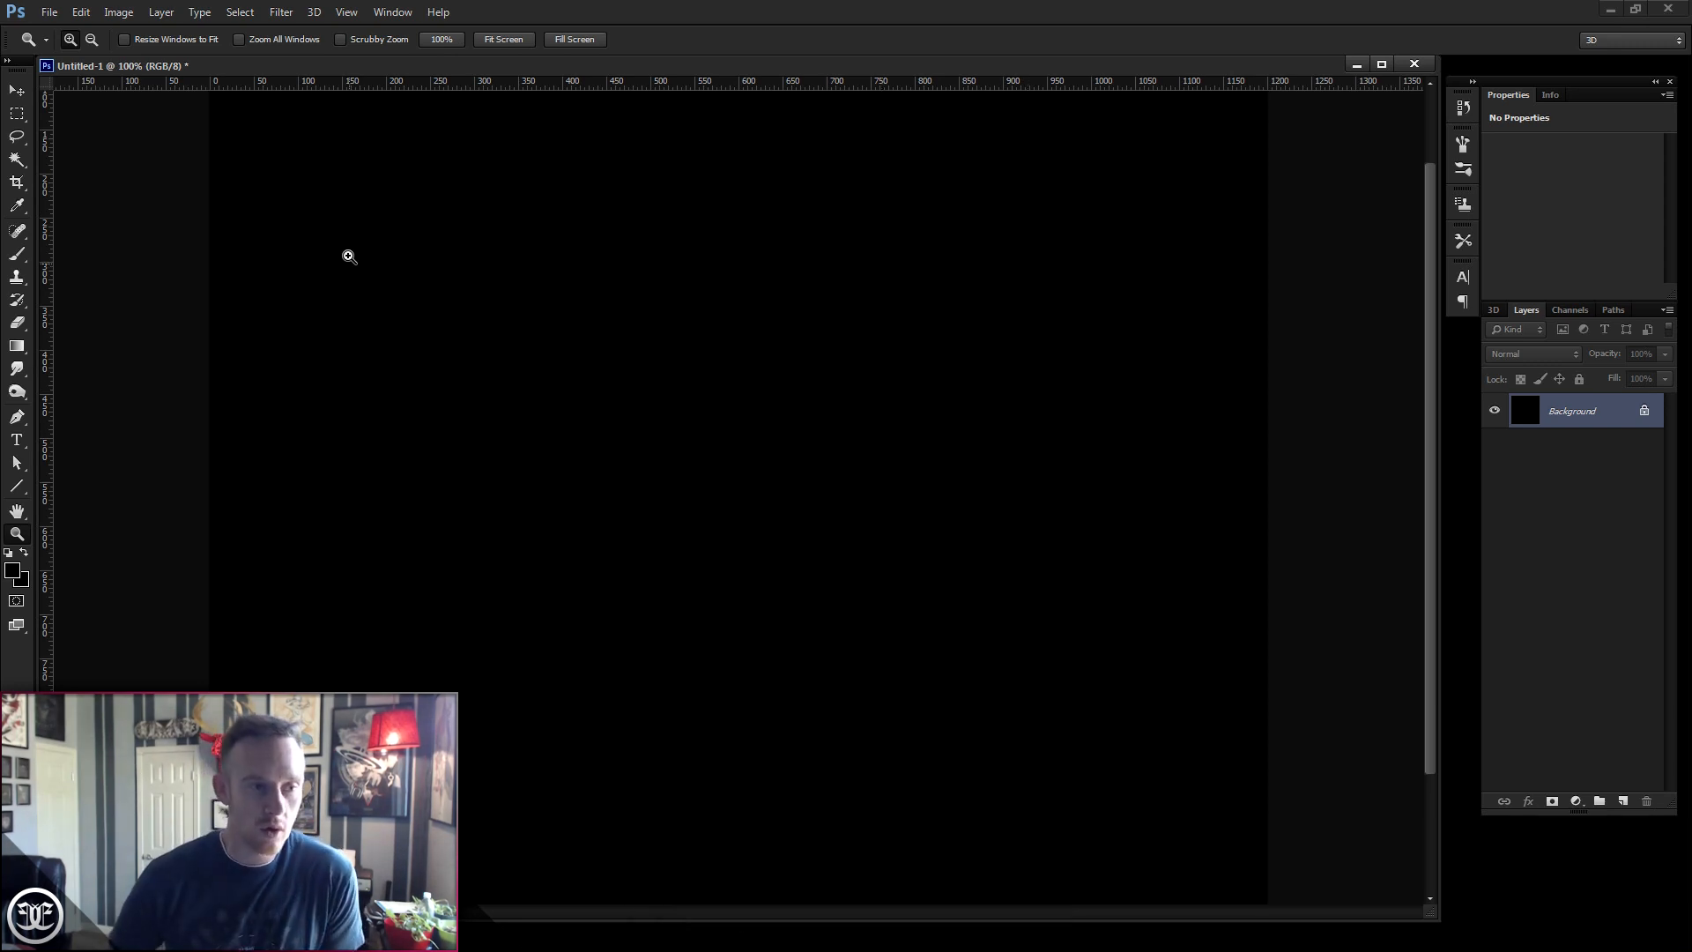
- Apply Add Noise to the background with Amount 8%, Gaussian distribution and Monochromatic
{"action": "left_click", "coordinate": [282, 12]}
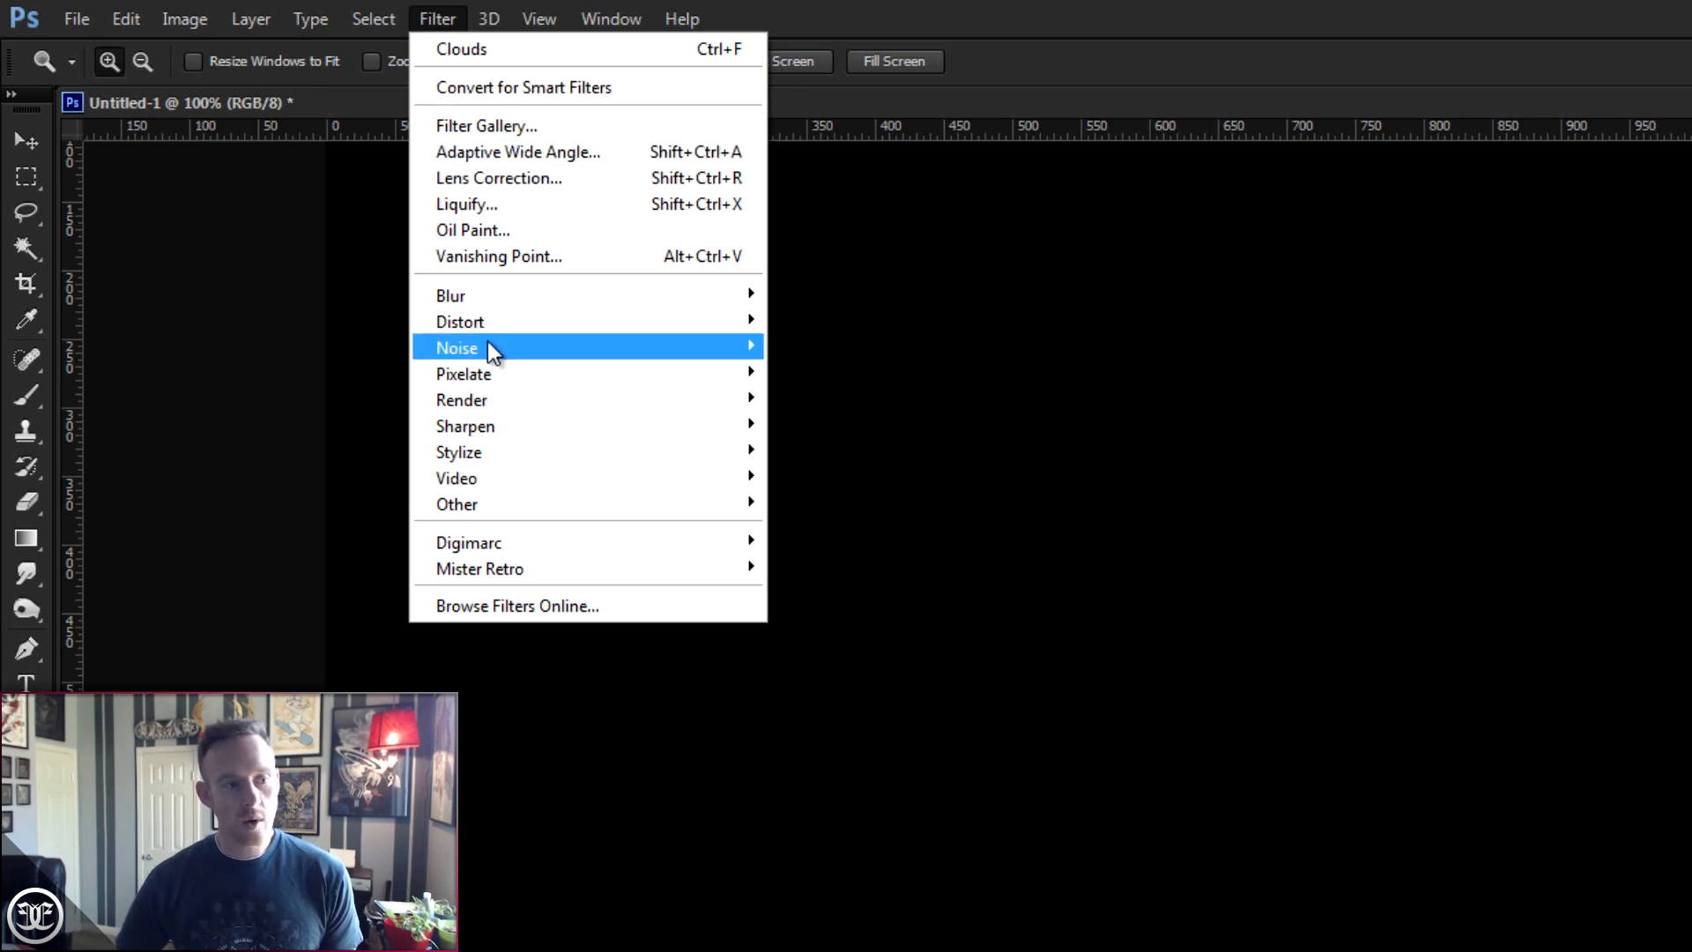
{"action": "mouse_move", "coordinate": [457, 348]}
{"action": "left_click", "coordinate": [348, 352]}
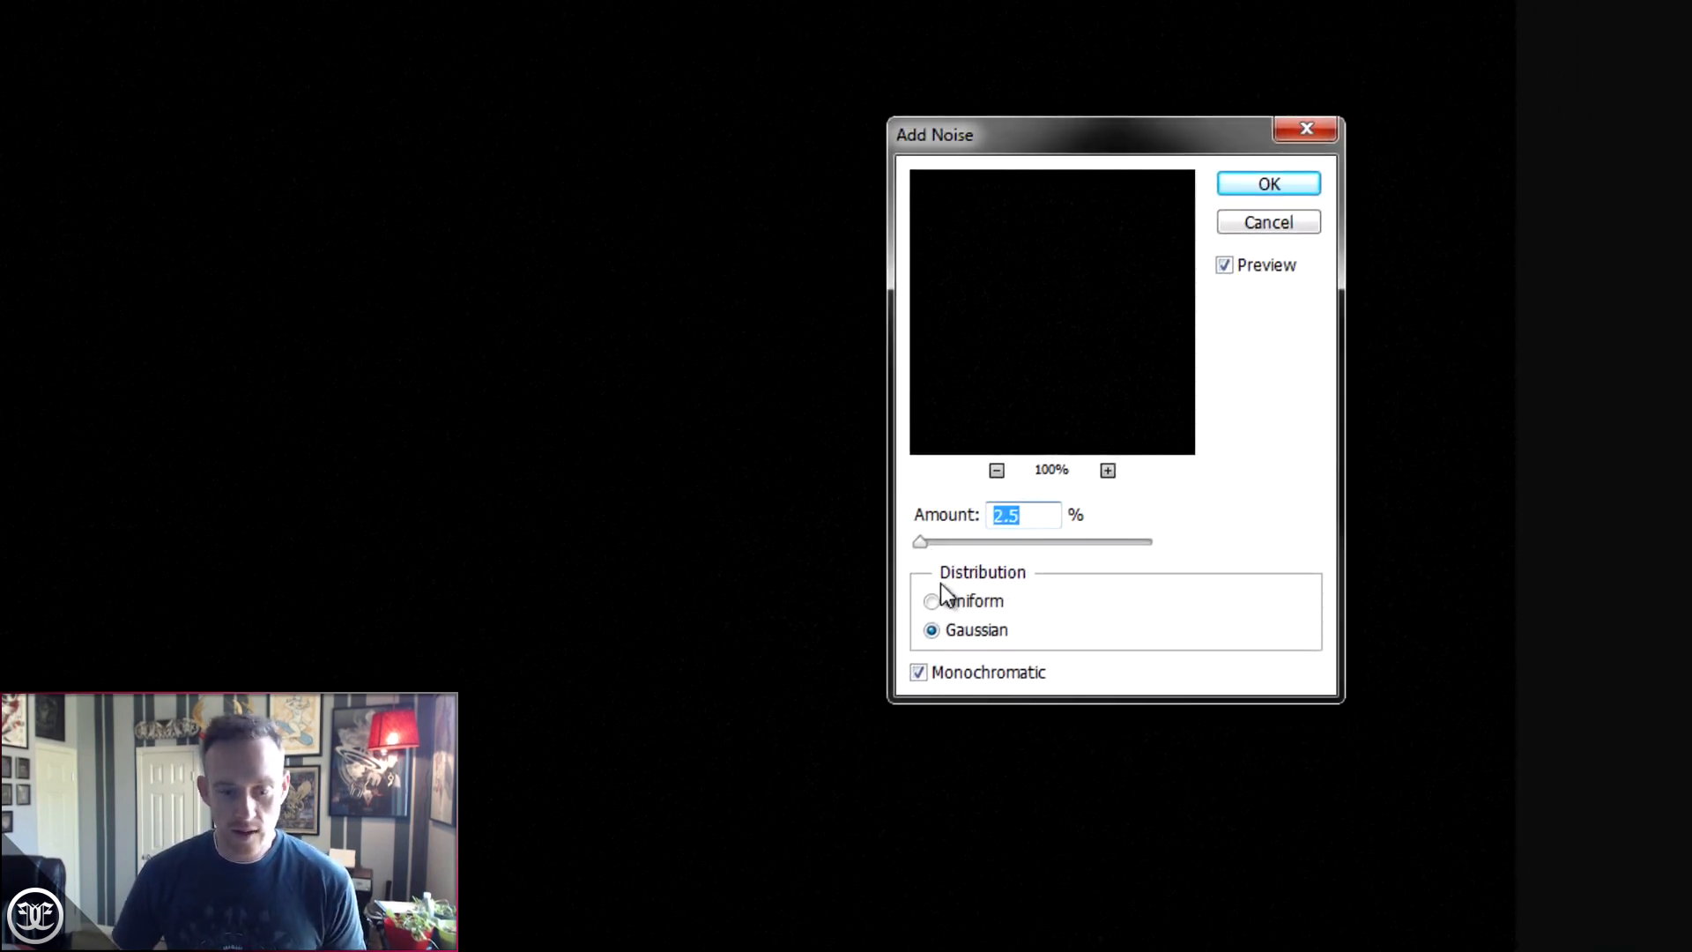
{"action": "left_click_drag", "start_coordinate": [924, 544], "coordinate": [921, 544]}
{"action": "type", "text": "8"}
{"action": "key", "text": "Tab"}
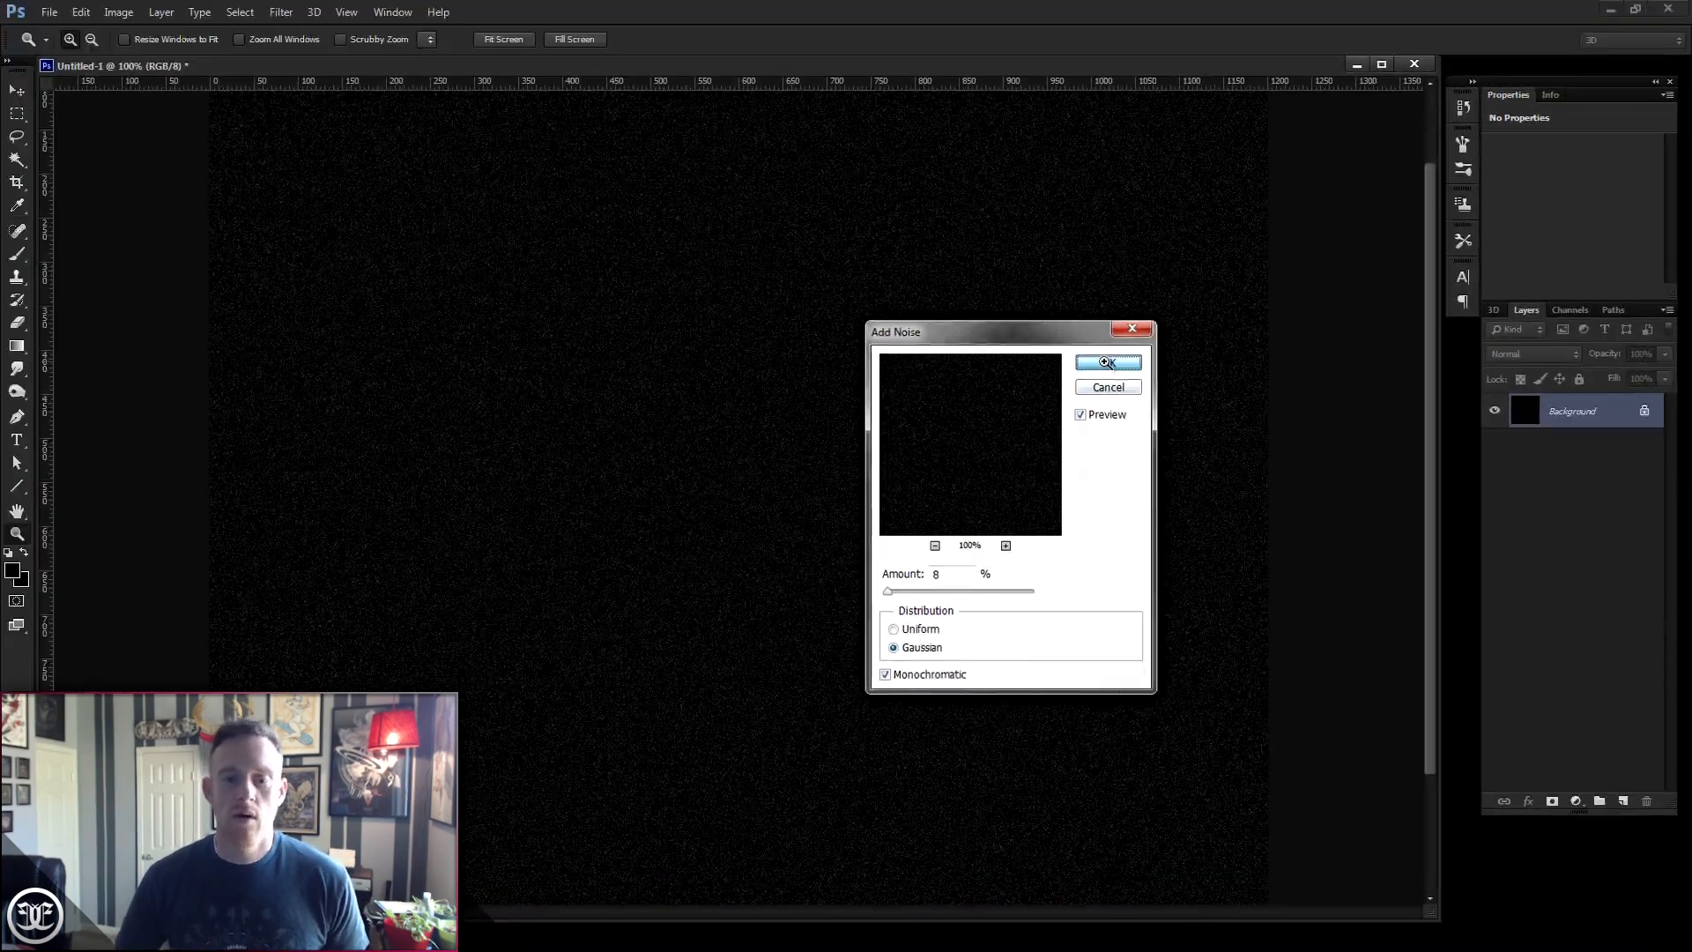
{"action": "left_click", "coordinate": [1105, 362]}
- Add a new empty layer above the background
{"action": "left_click_drag", "start_coordinate": [1221, 59], "coordinate": [1234, 70]}
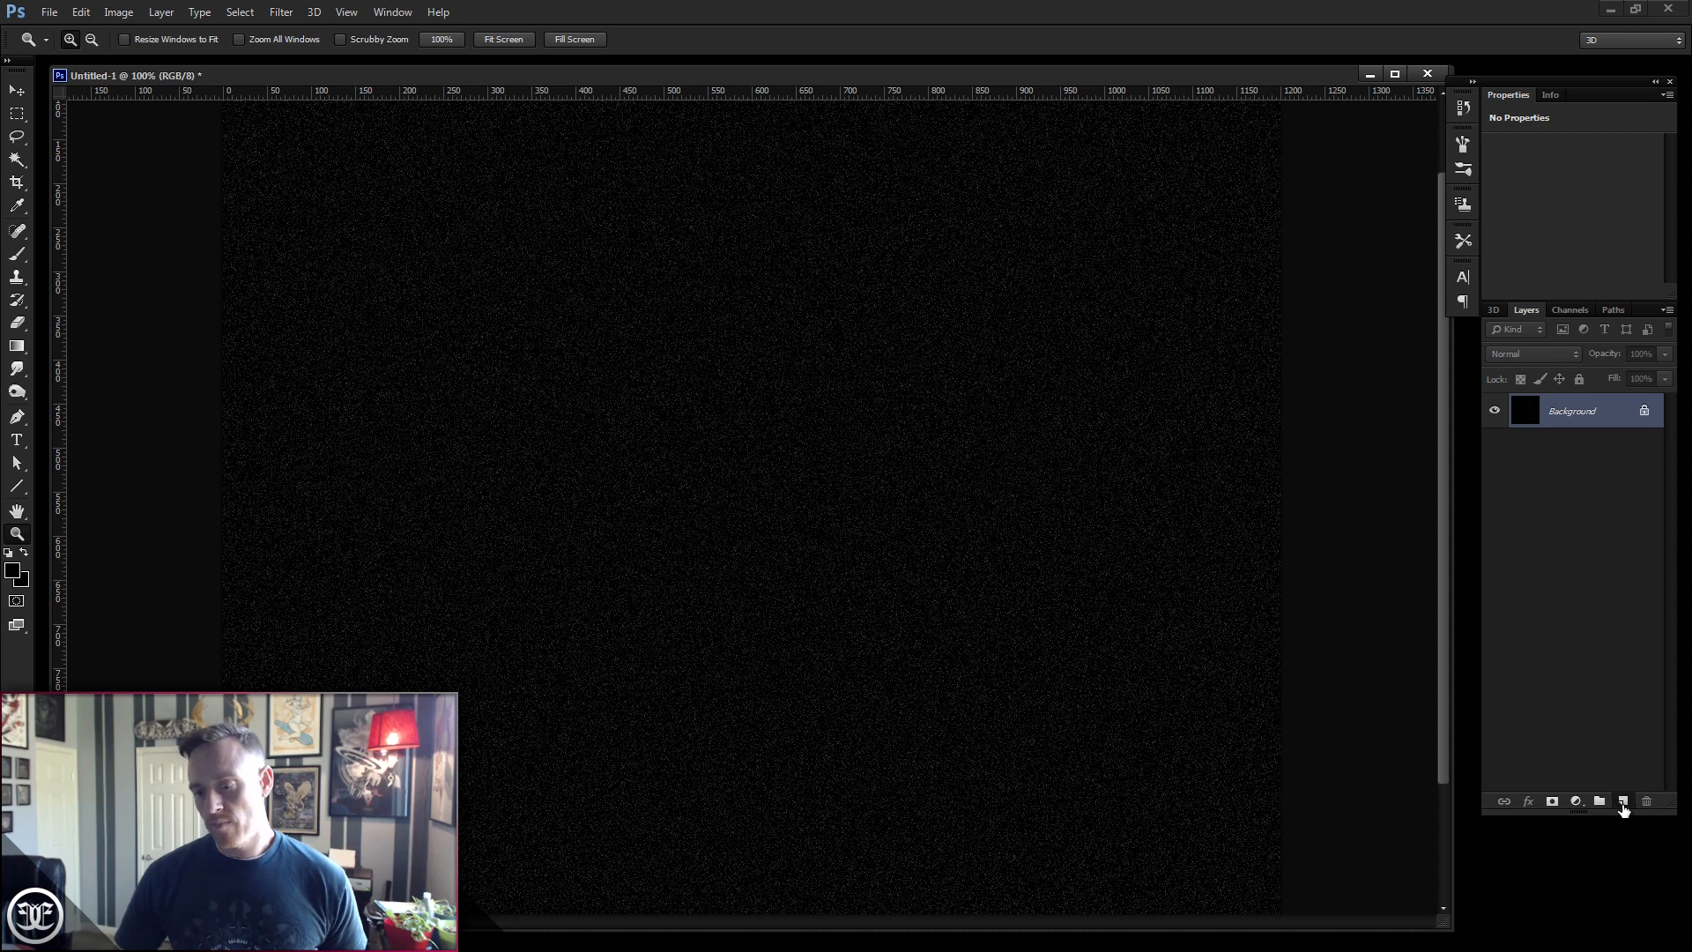
{"action": "left_click", "coordinate": [1622, 801]}
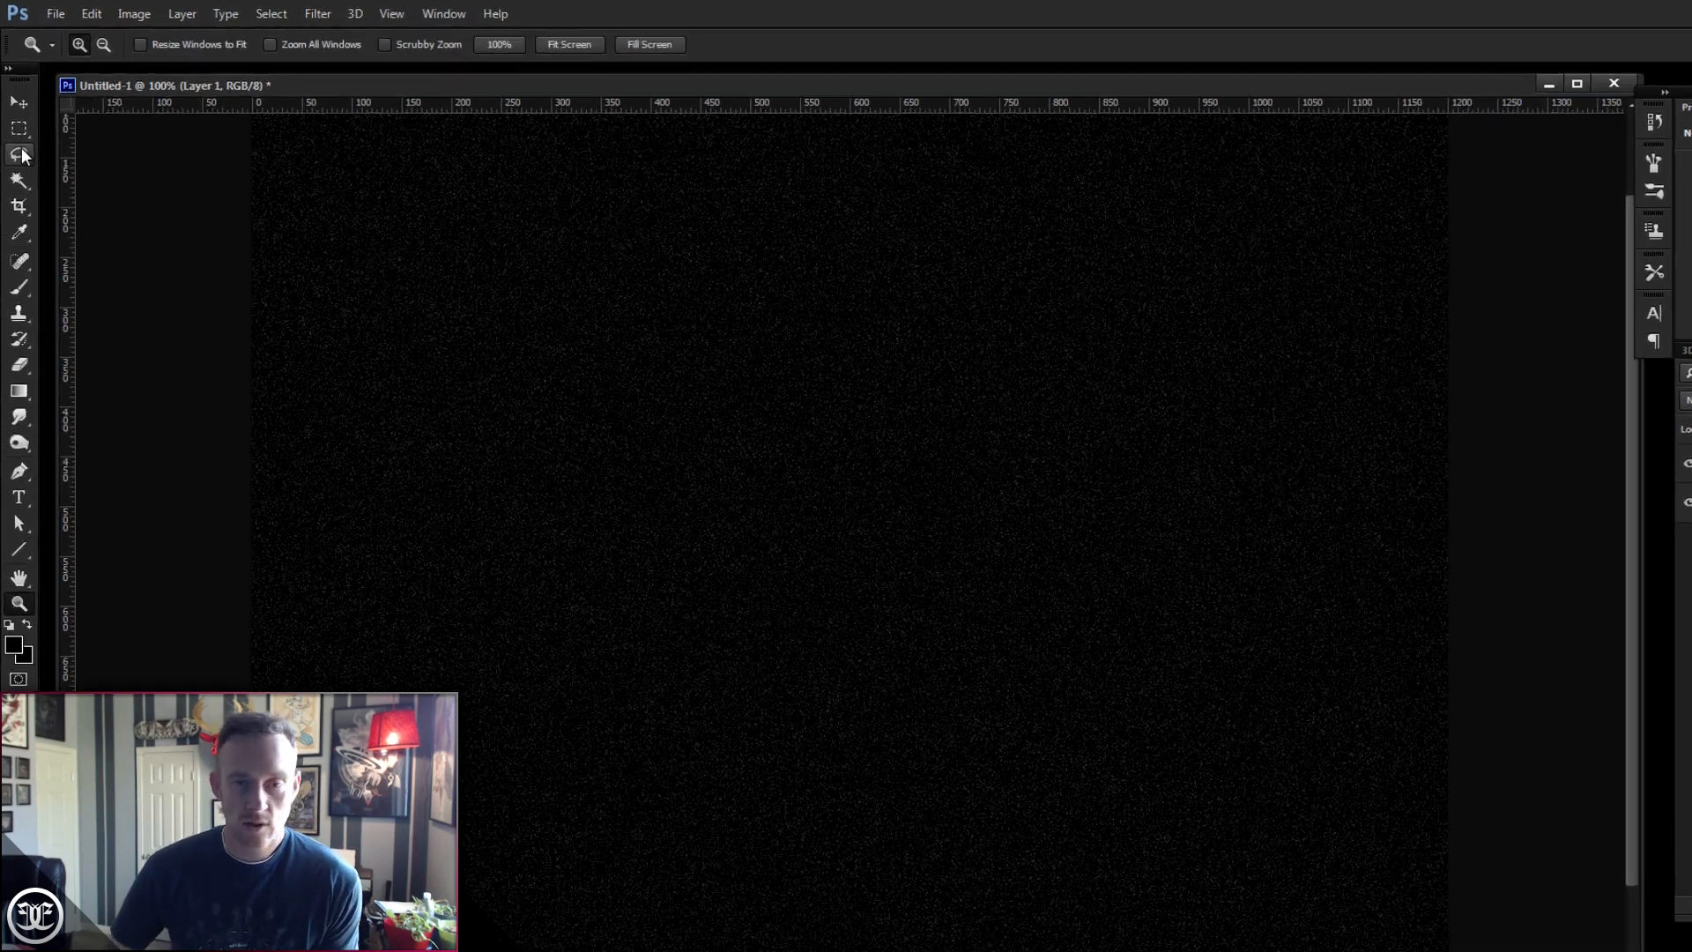
- With the Lasso tool at 70 px feather, draw a large bean-shaped selection across the canvas centre
{"action": "left_click", "coordinate": [29, 205]}
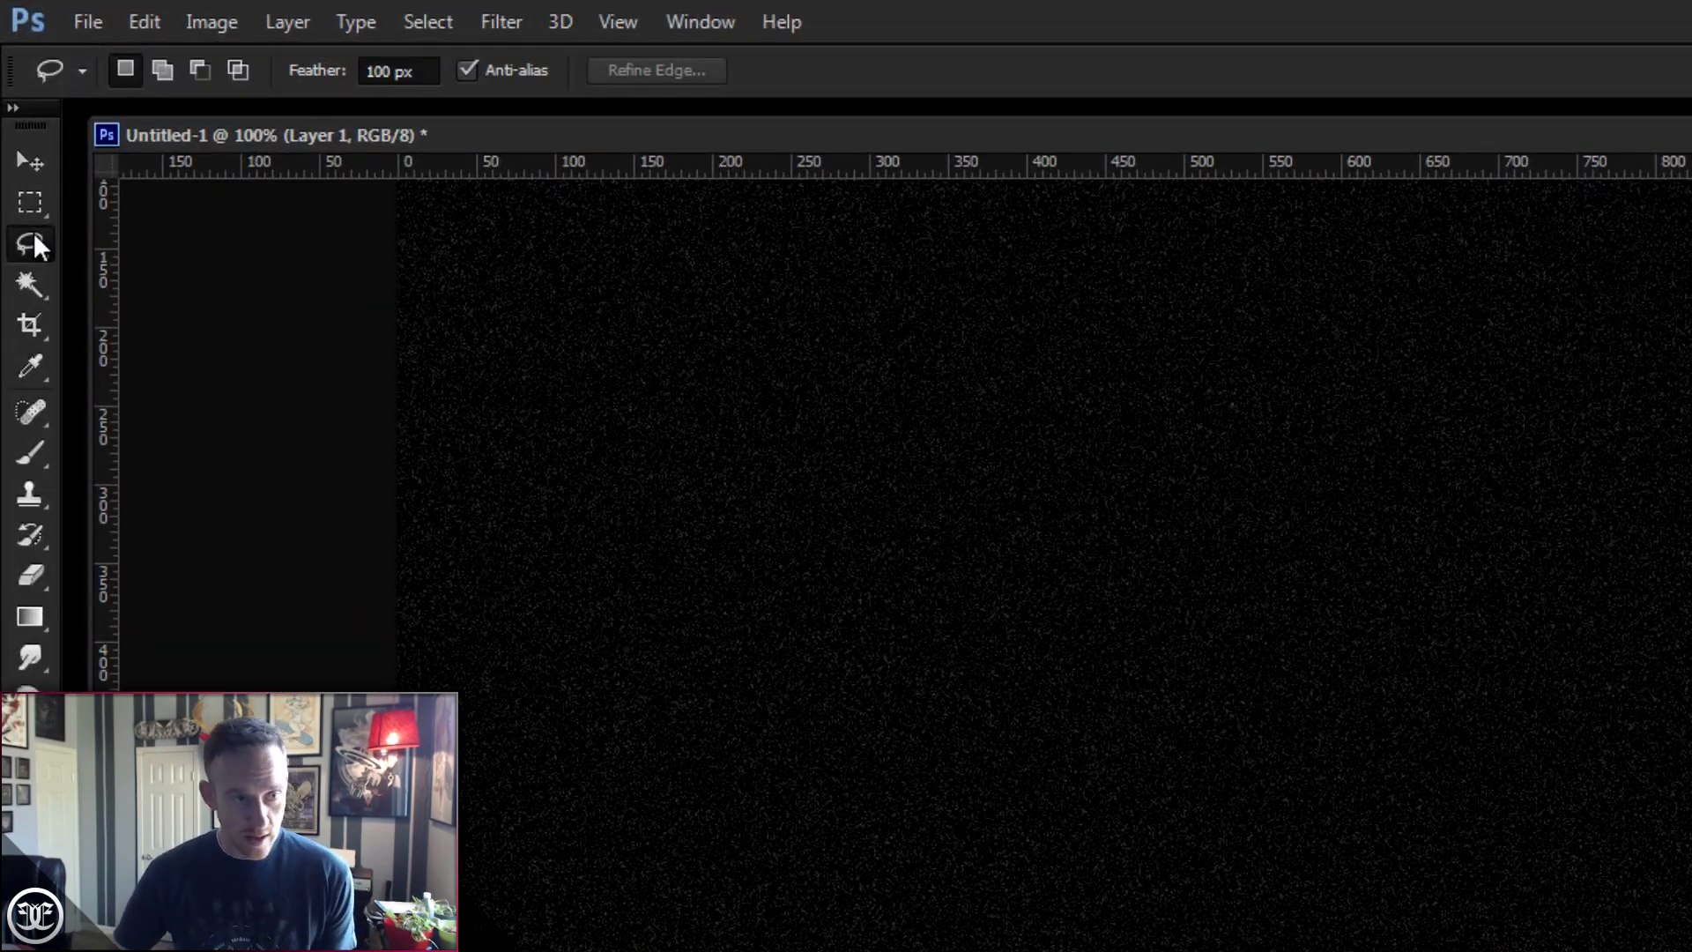
{"action": "left_click", "coordinate": [419, 72]}
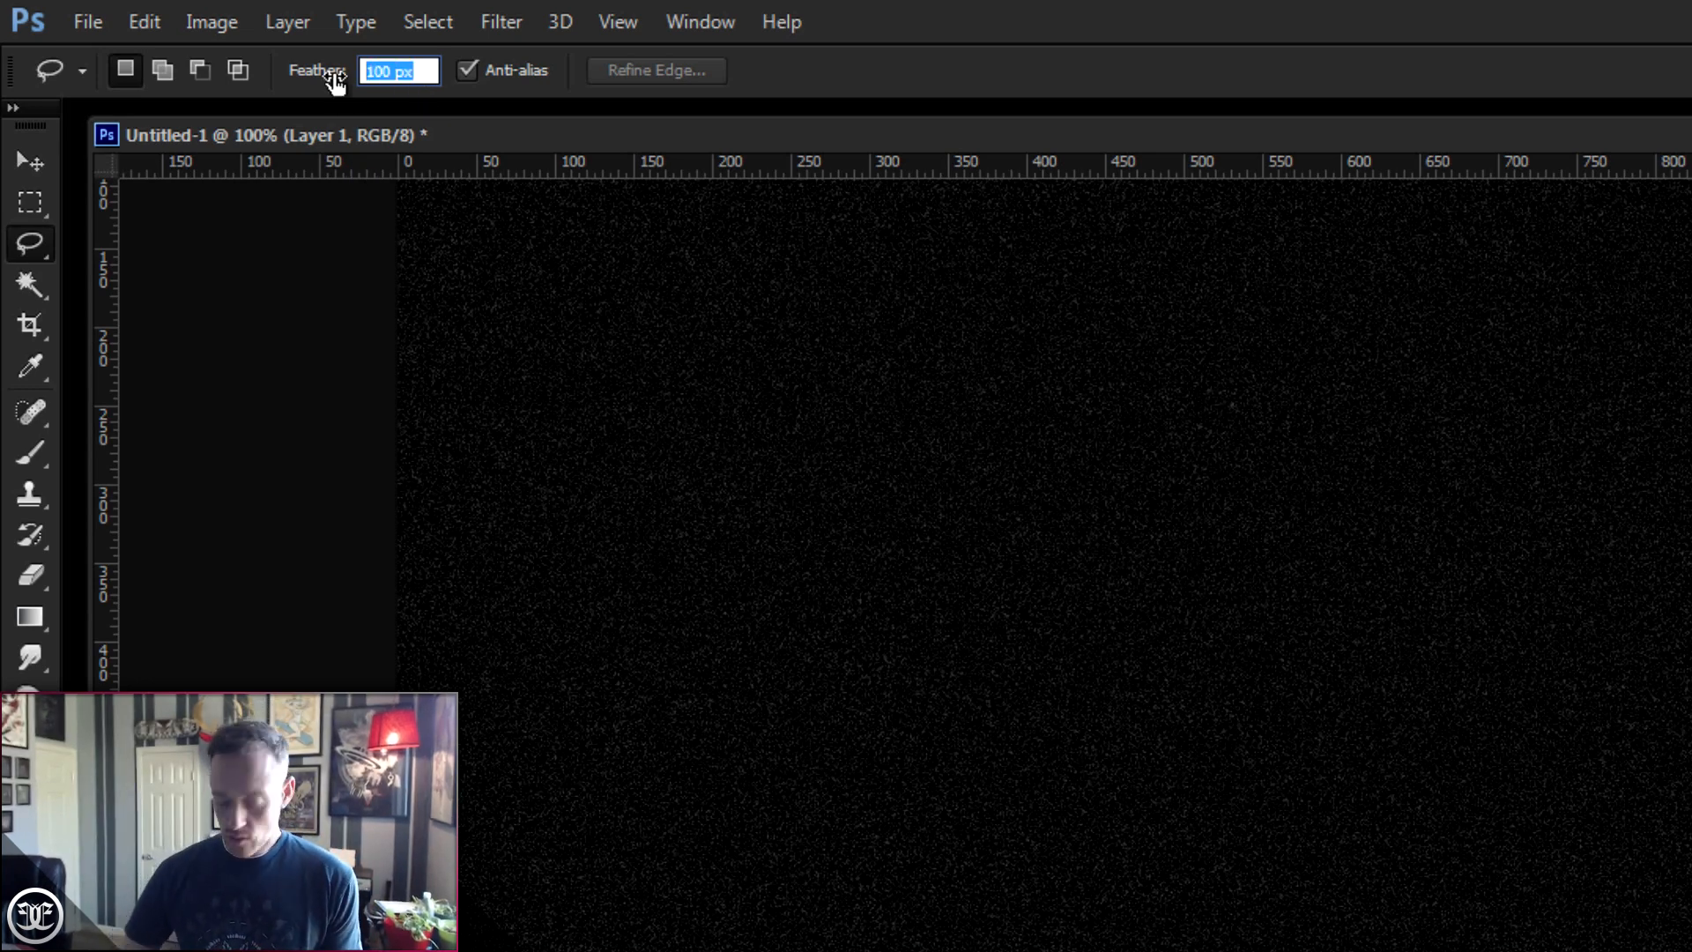
{"action": "type", "text": "70"}
{"action": "key", "text": "Return"}
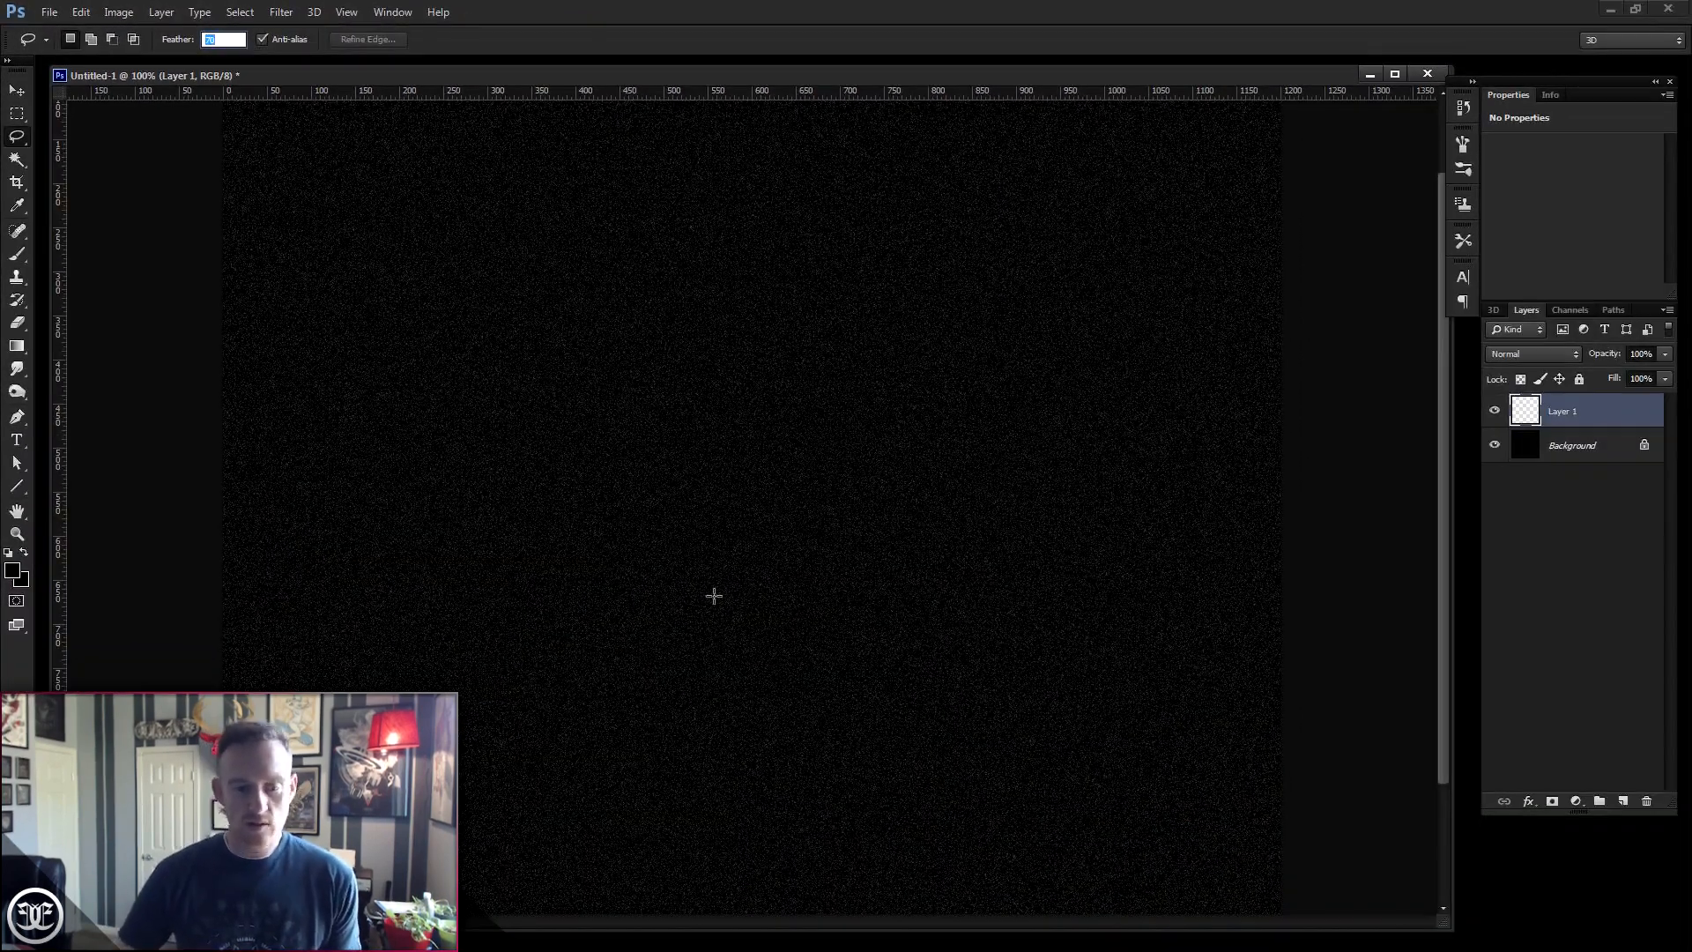
{"action": "mouse_move", "coordinate": [831, 385]}
{"action": "left_mouse_down"}
{"action": "mouse_move", "coordinate": [643, 247]}
{"action": "mouse_move", "coordinate": [514, 265]}
{"action": "mouse_move", "coordinate": [444, 390]}
{"action": "mouse_move", "coordinate": [558, 645]}
{"action": "mouse_move", "coordinate": [841, 780]}
{"action": "mouse_move", "coordinate": [1063, 781]}
{"action": "mouse_move", "coordinate": [1195, 654]}
{"action": "mouse_move", "coordinate": [1172, 473]}
{"action": "mouse_move", "coordinate": [832, 383]}
{"action": "left_mouse_up"}
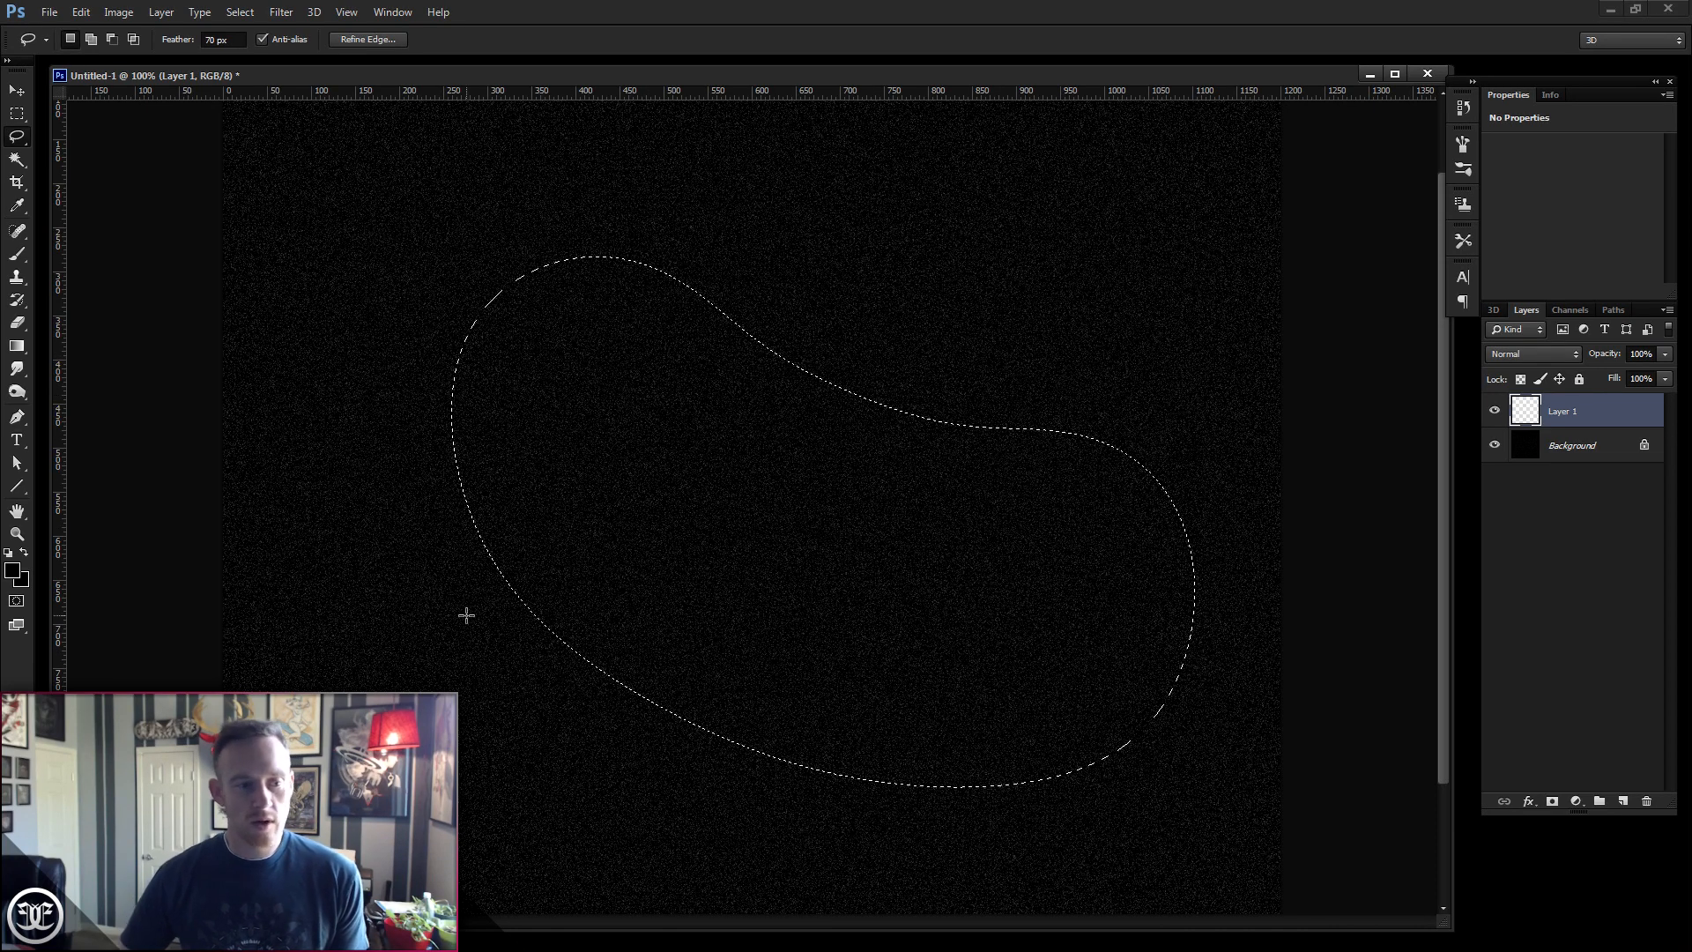
{"action": "left_click_drag", "start_coordinate": [724, 498], "coordinate": [682, 498]}
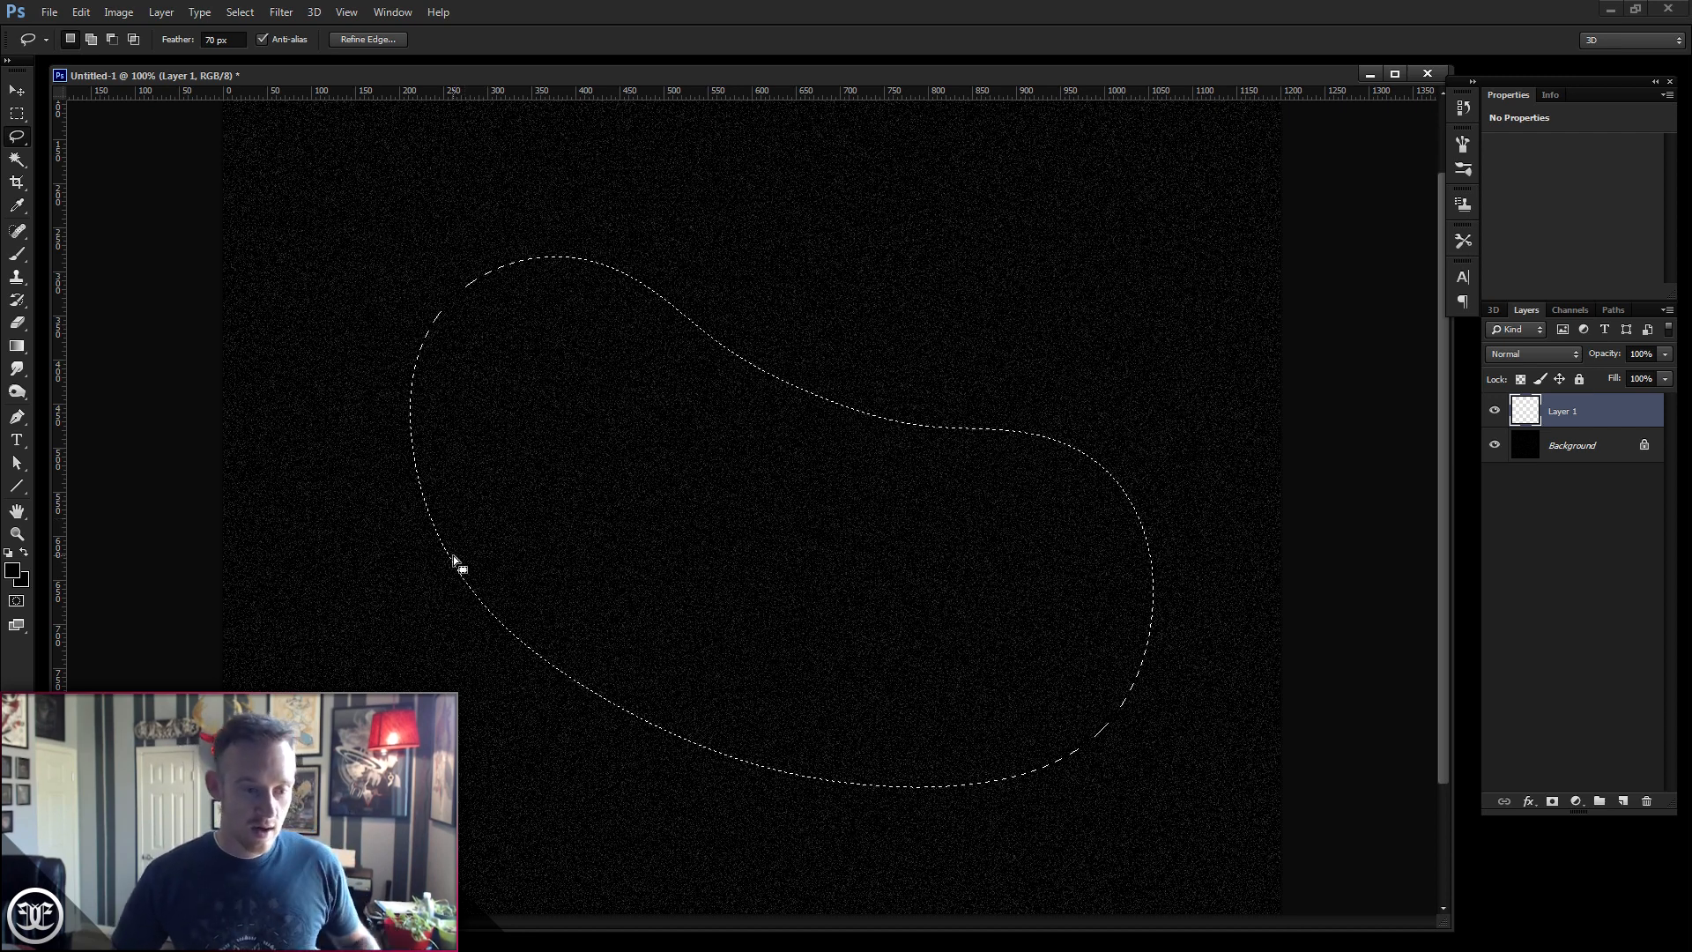
- Set the foreground colour to dark blue 1e343c and the background colour to black 000000
{"action": "left_click", "coordinate": [14, 574]}
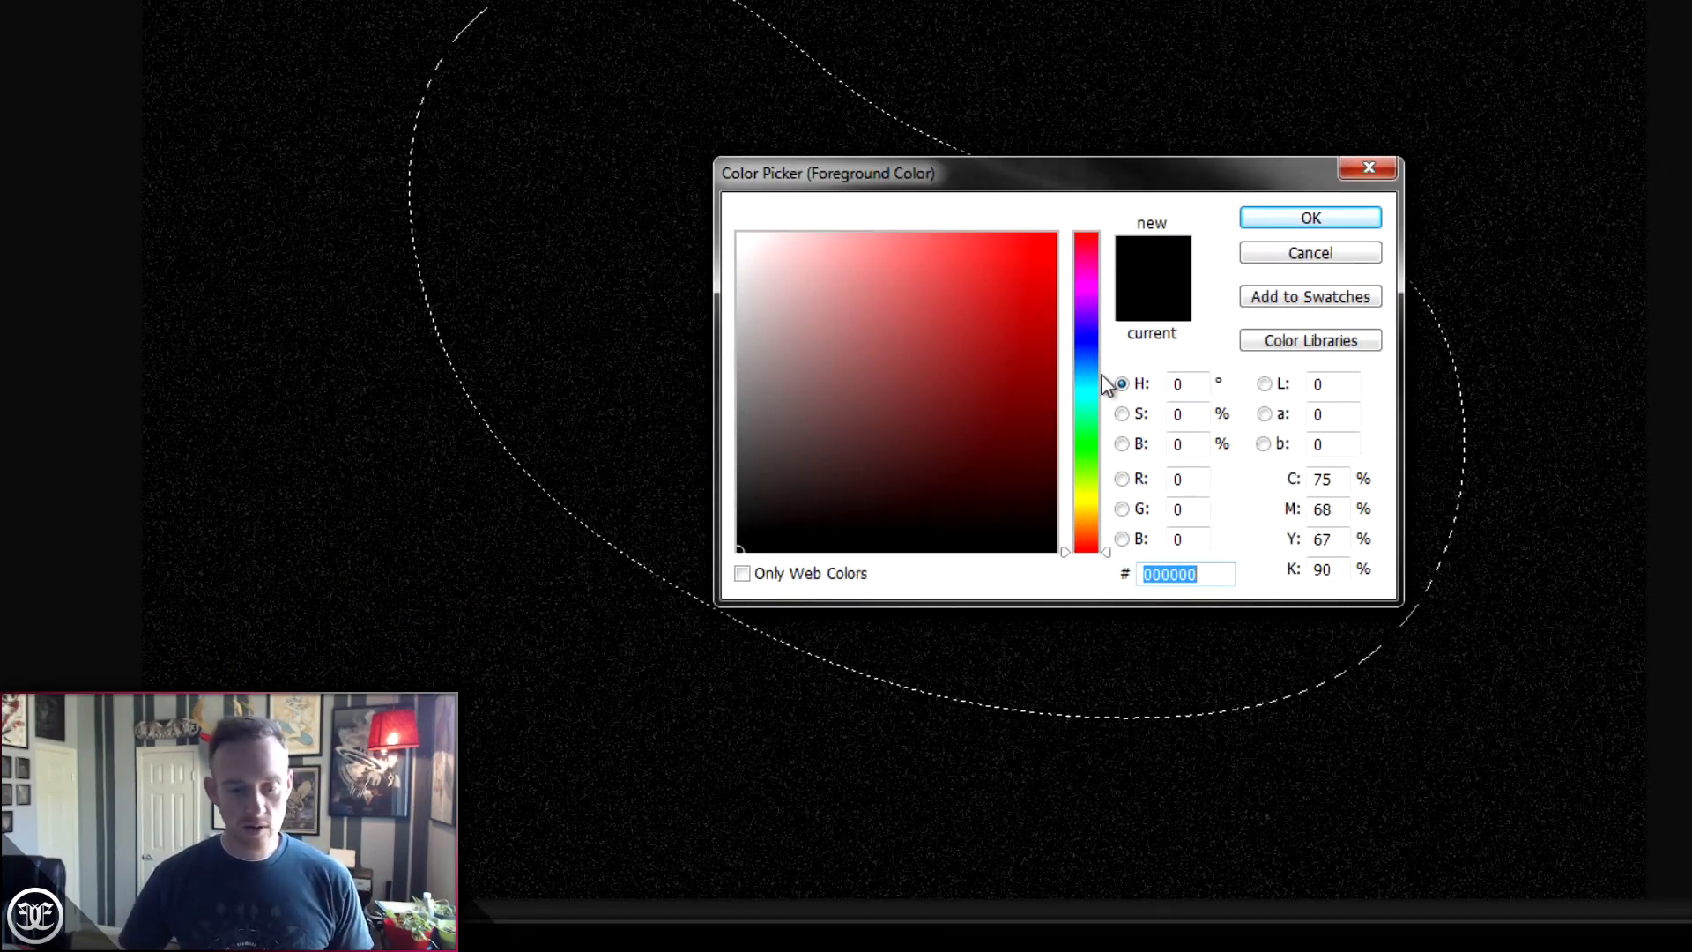
{"action": "left_click", "coordinate": [1088, 378]}
{"action": "left_click_drag", "start_coordinate": [1084, 378], "coordinate": [1086, 378]}
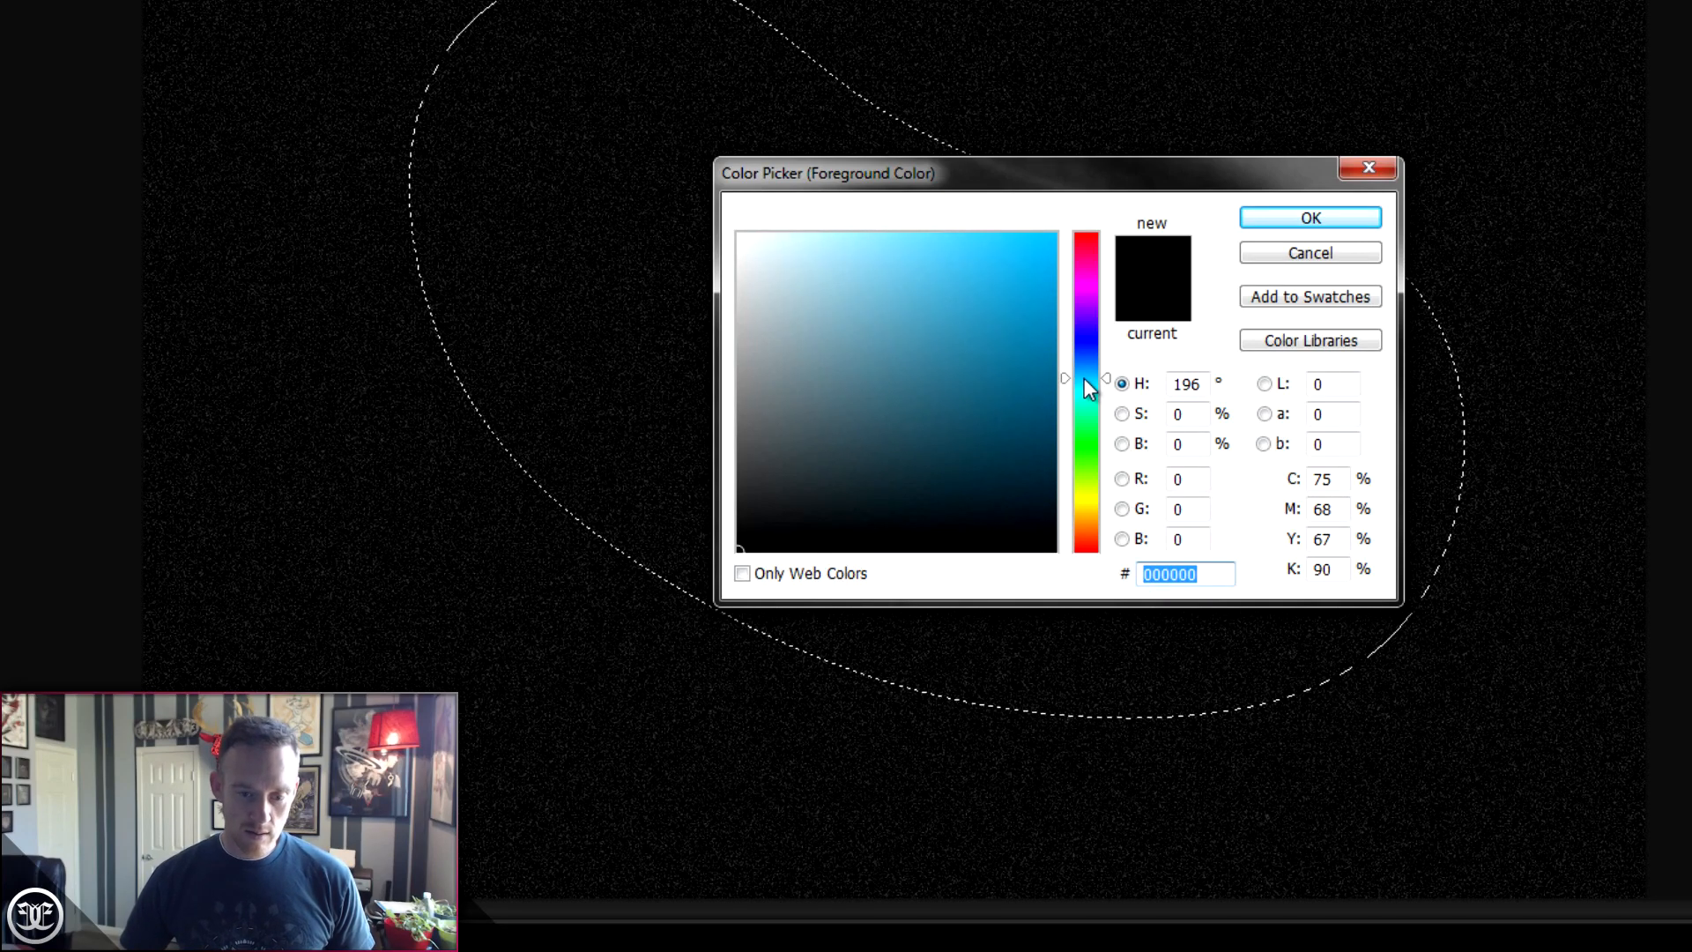
{"action": "mouse_move", "coordinate": [912, 504]}
{"action": "left_mouse_down"}
{"action": "mouse_move", "coordinate": [886, 510]}
{"action": "mouse_move", "coordinate": [898, 477]}
{"action": "left_mouse_up"}
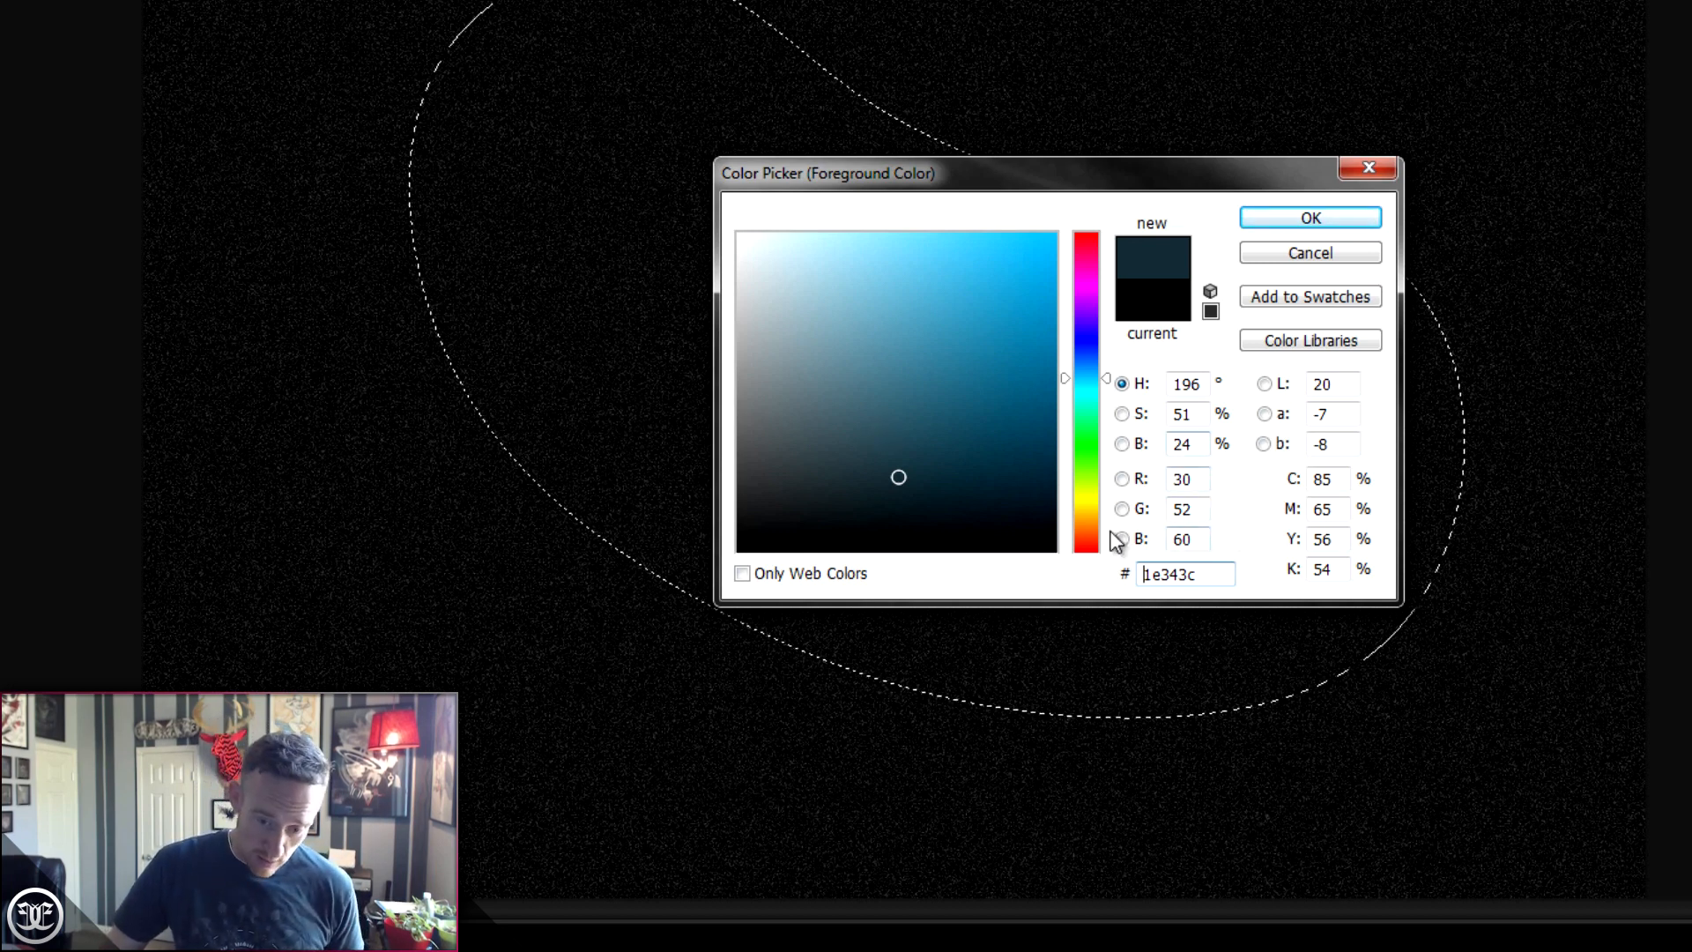
{"action": "left_click_drag", "start_coordinate": [1215, 575], "coordinate": [1112, 583]}
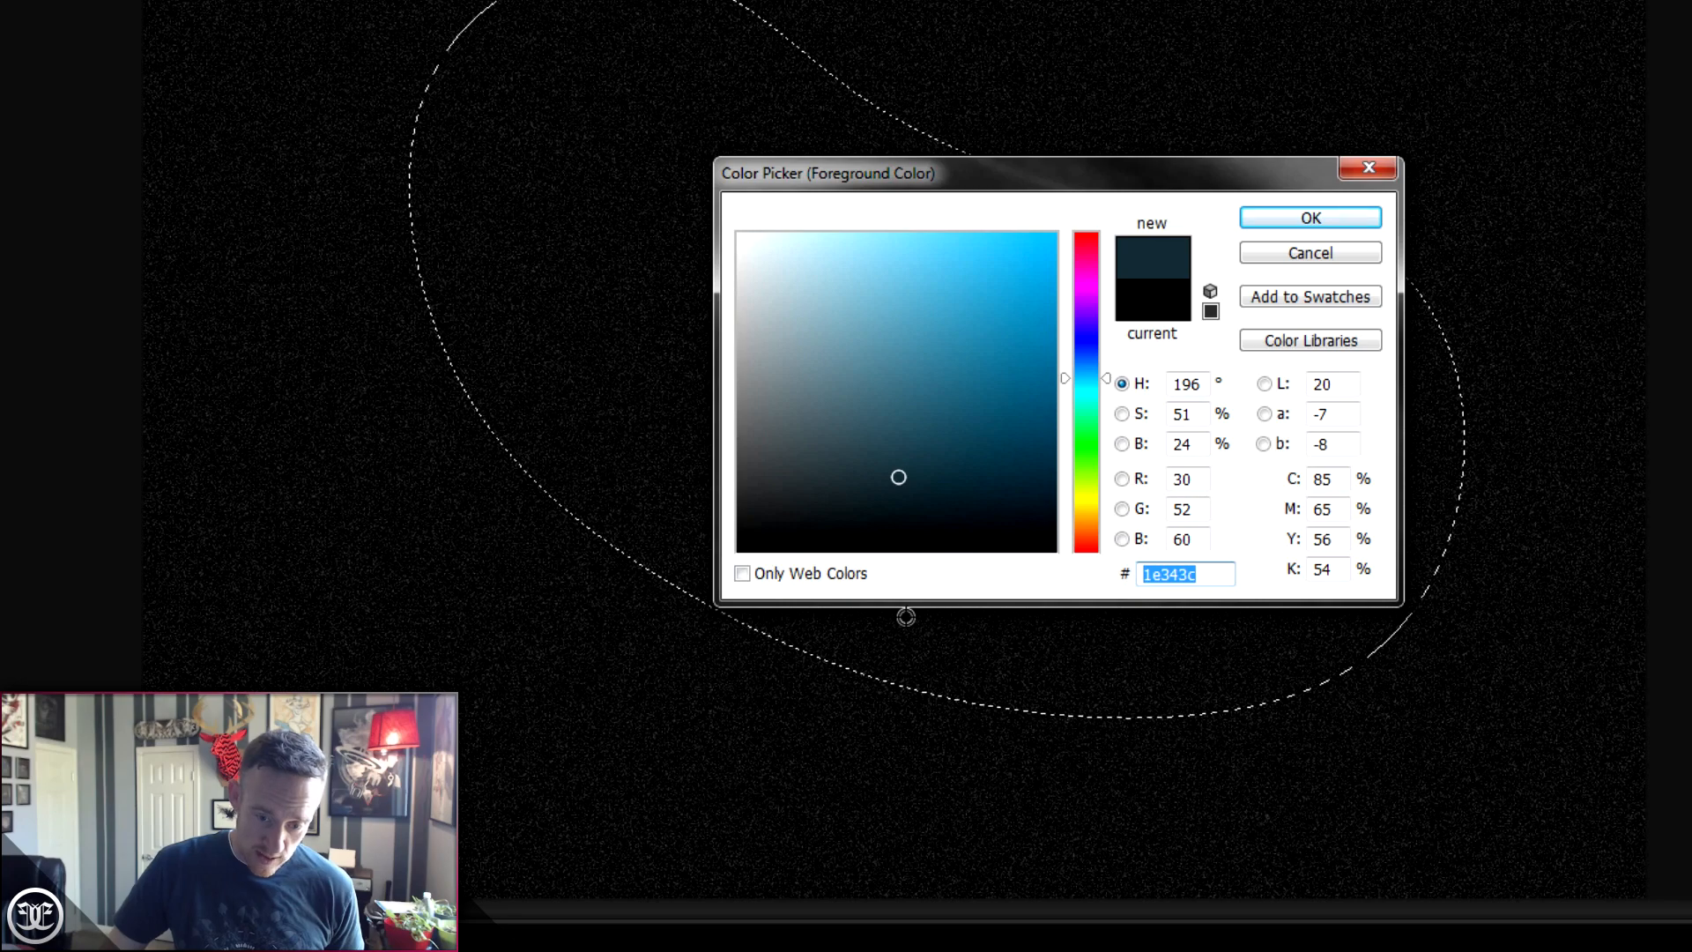
{"action": "left_click", "coordinate": [1290, 228]}
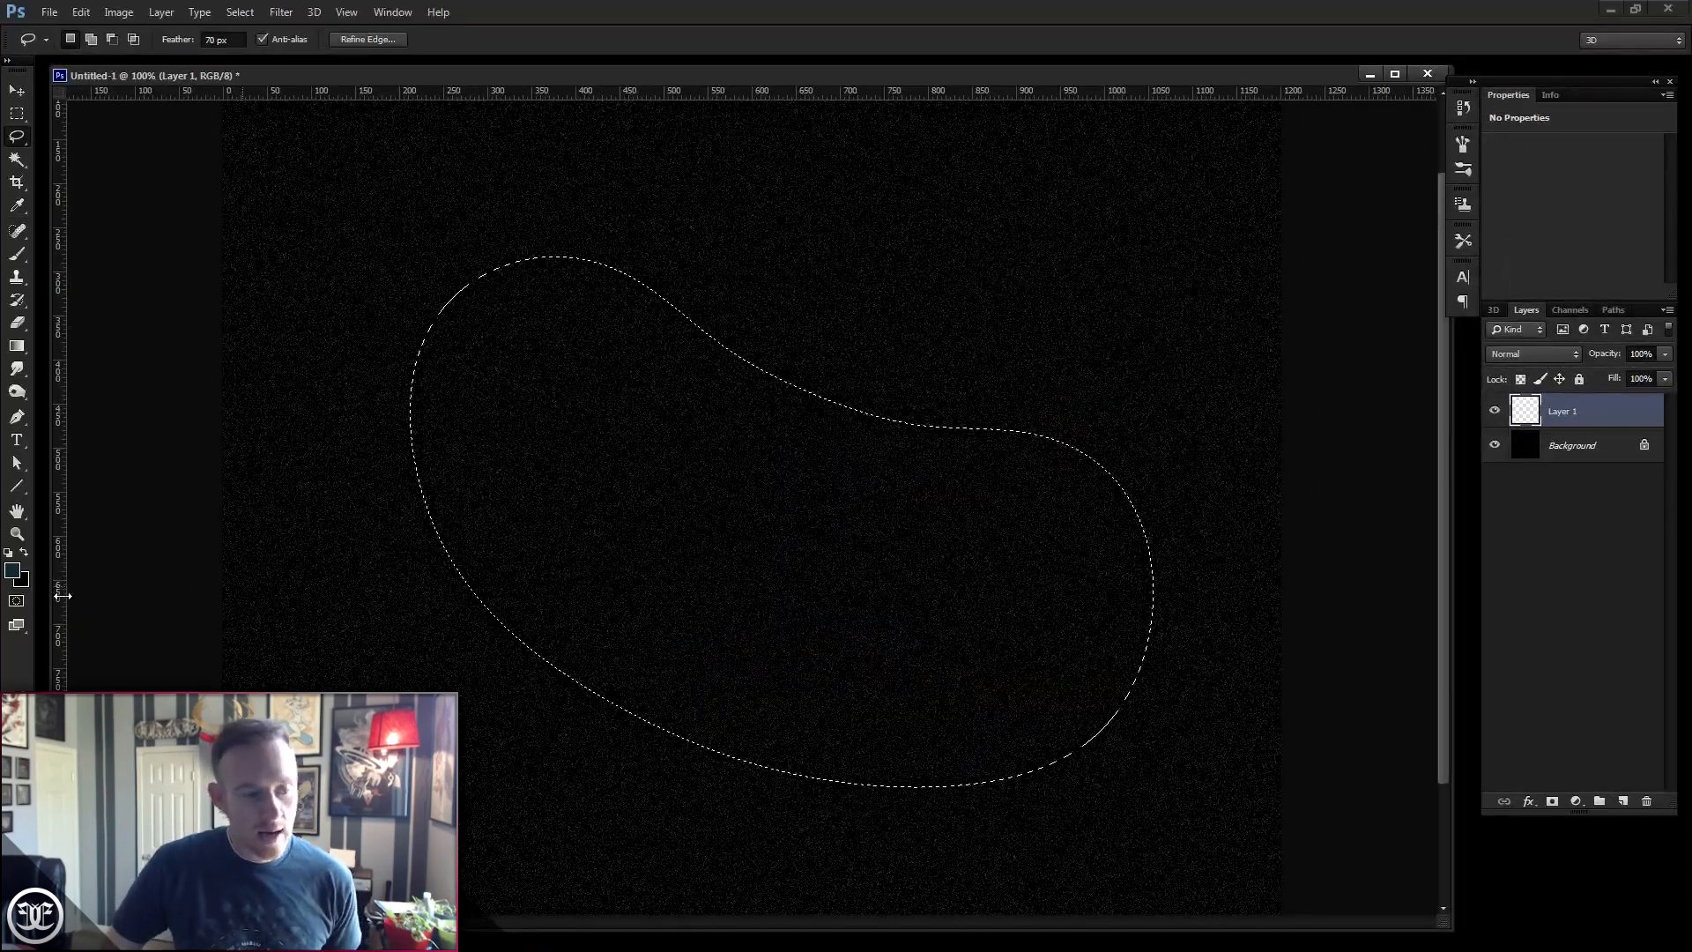
{"action": "left_click", "coordinate": [24, 581]}
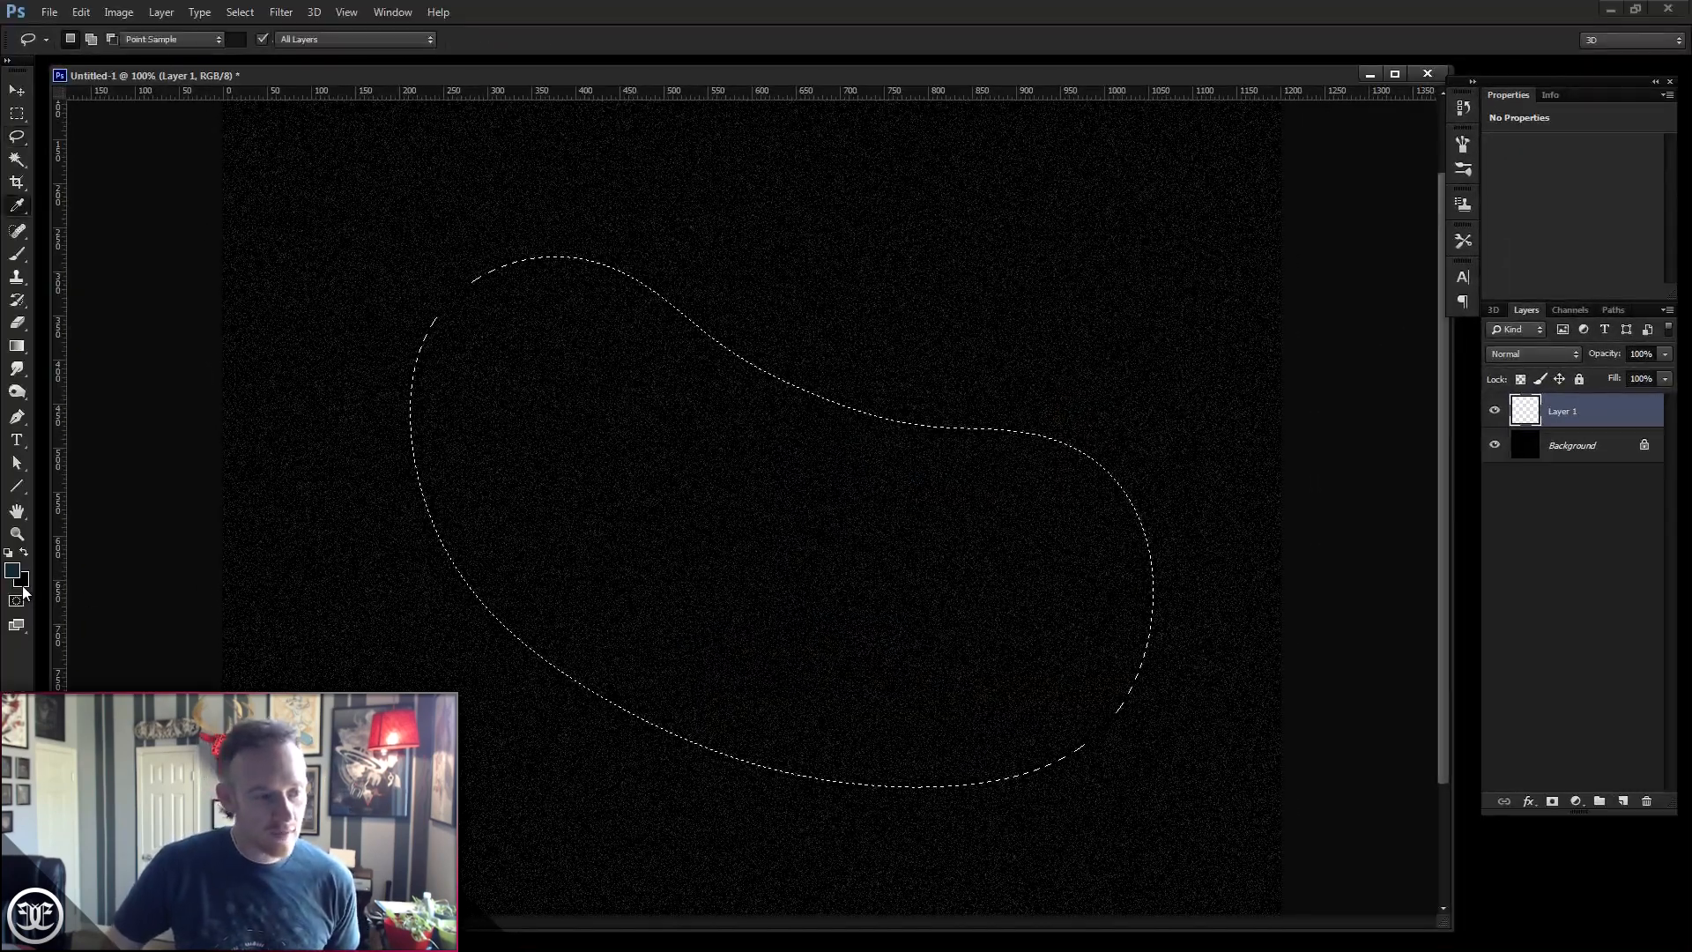
{"action": "left_click_drag", "start_coordinate": [651, 659], "coordinate": [601, 693]}
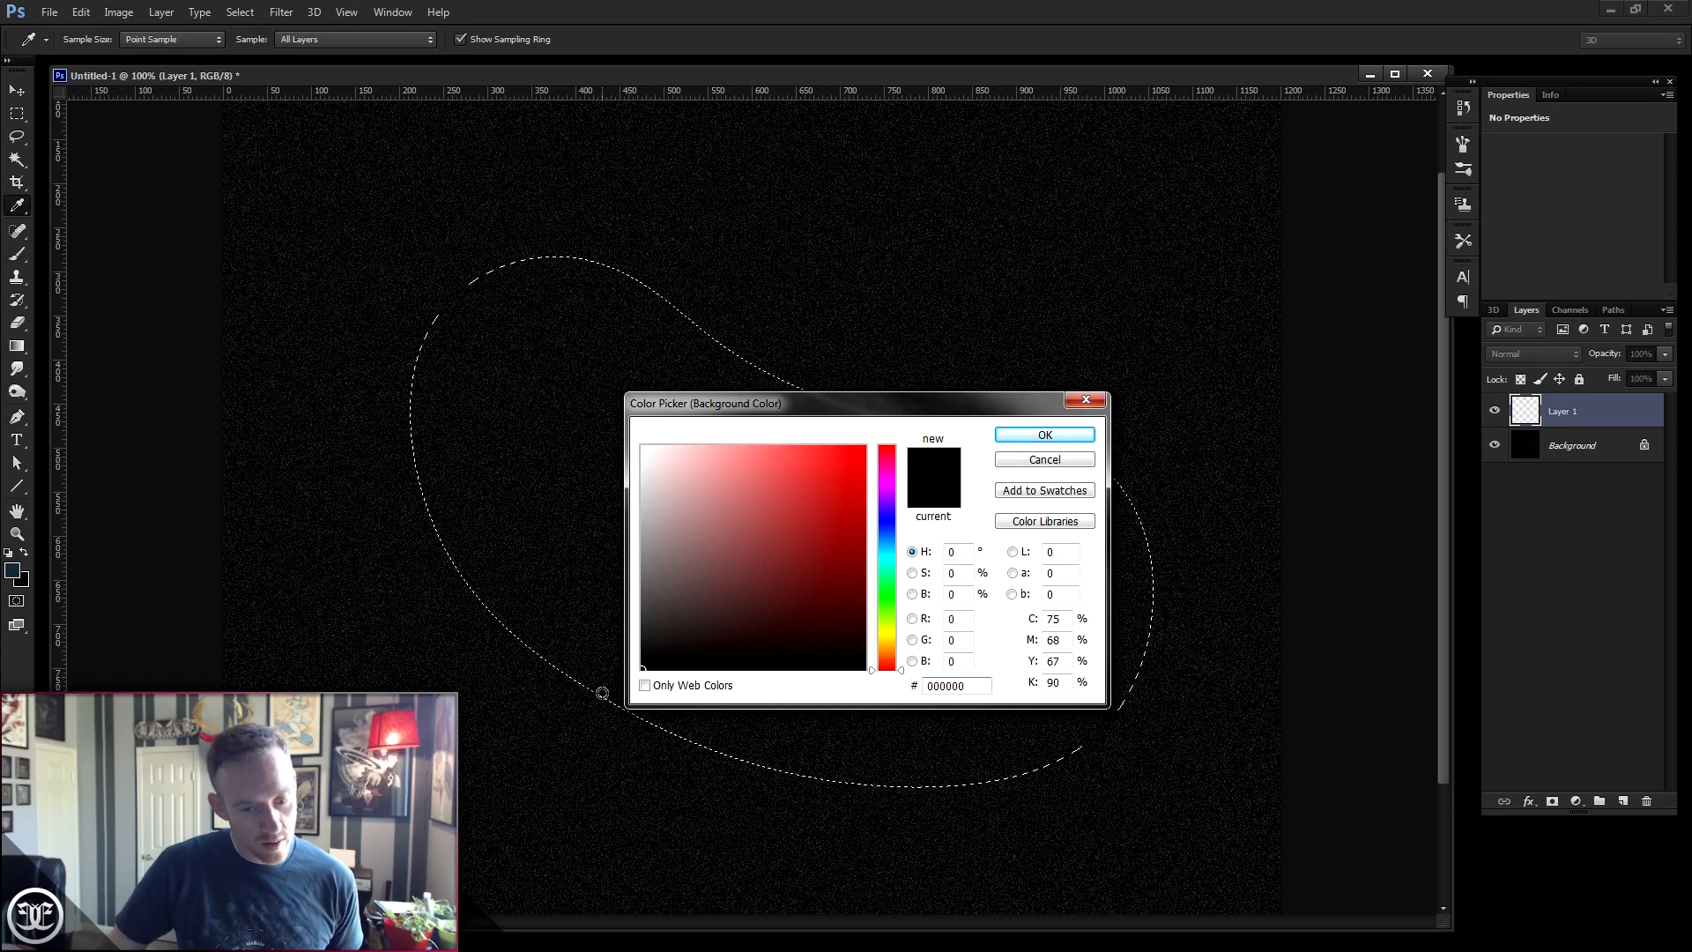
{"action": "left_click", "coordinate": [1043, 434]}
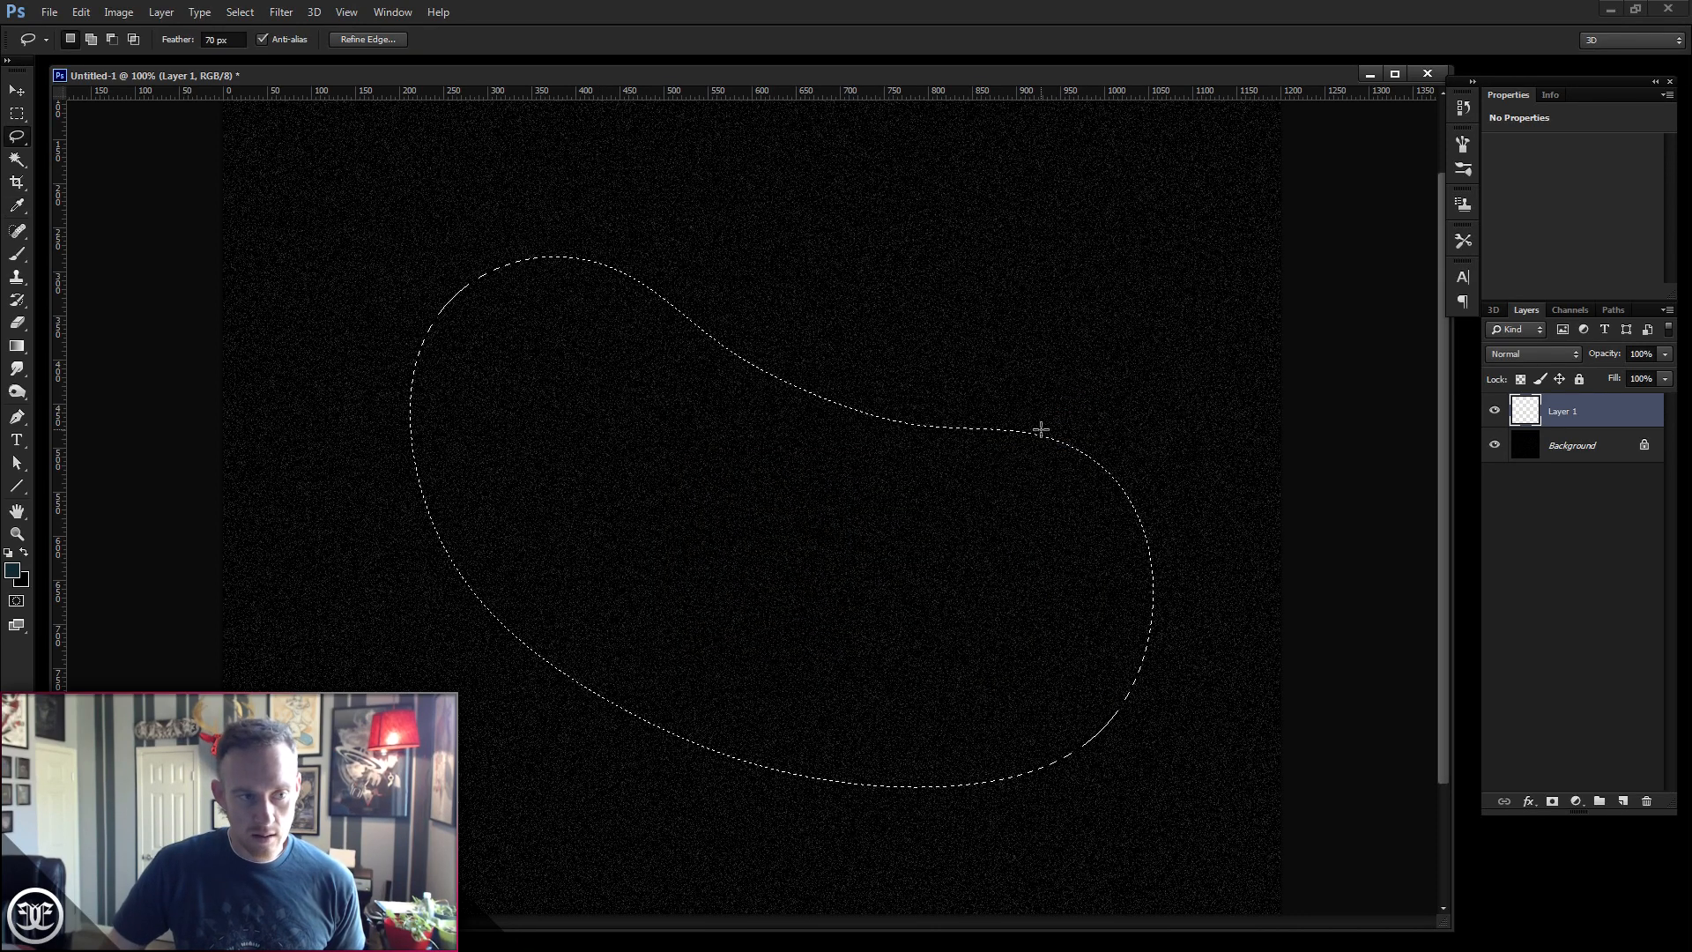
- Render Clouds inside the selection on the new layer, then deselect
{"action": "left_click", "coordinate": [281, 11]}
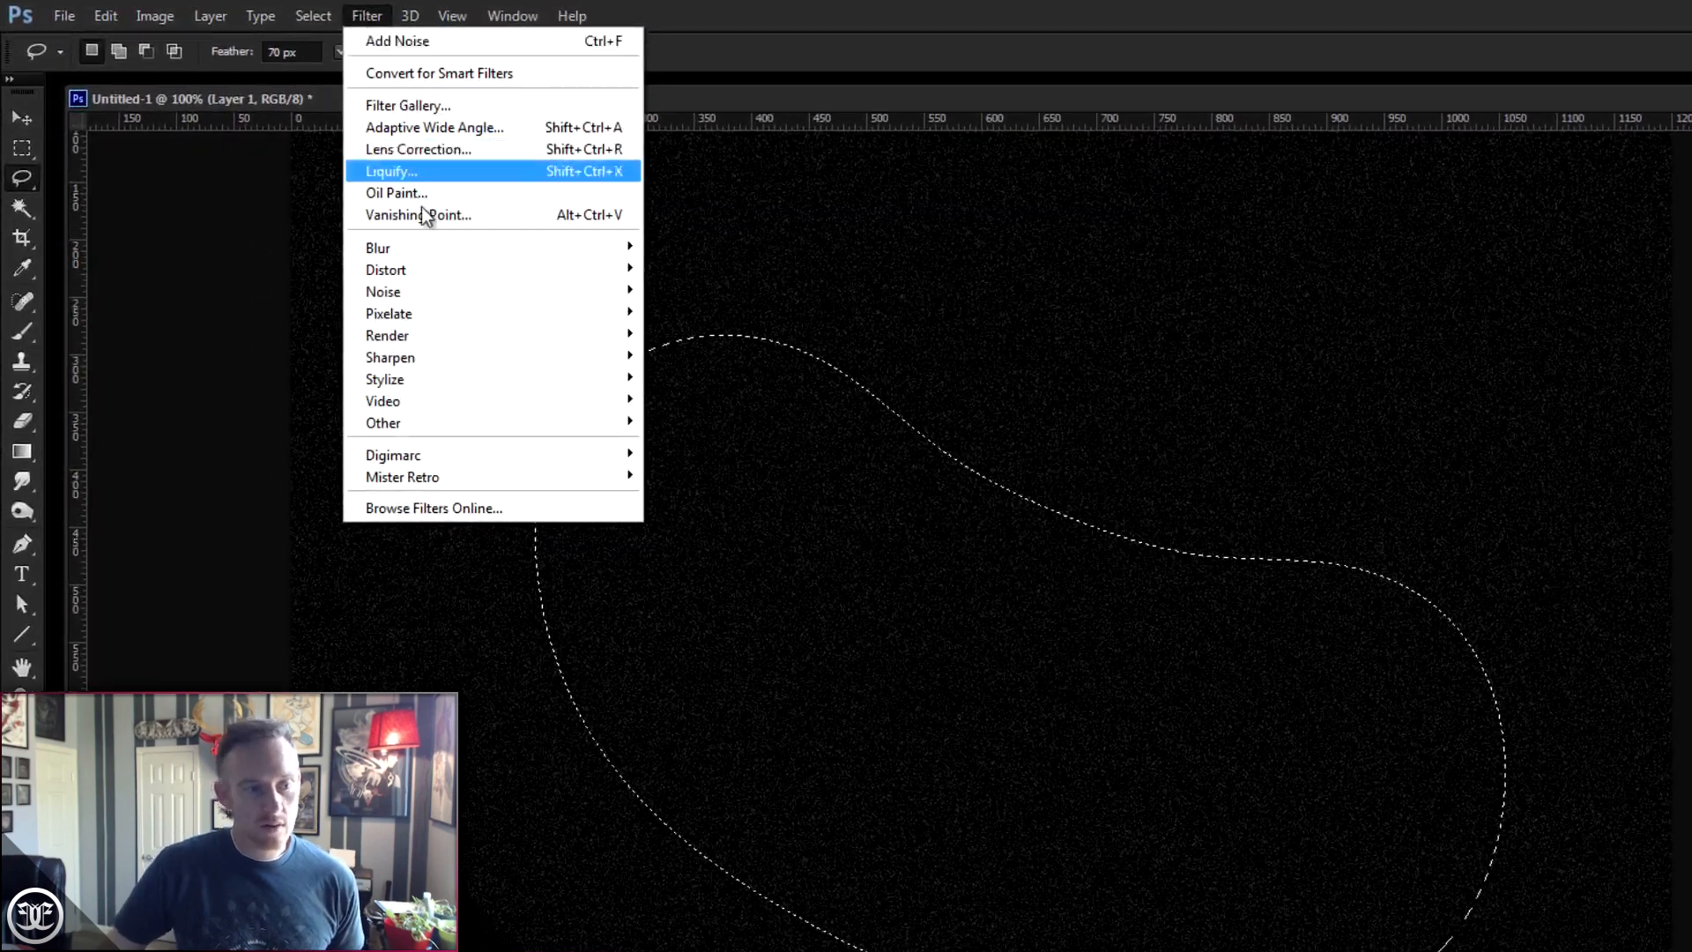
{"action": "mouse_move", "coordinate": [421, 332]}
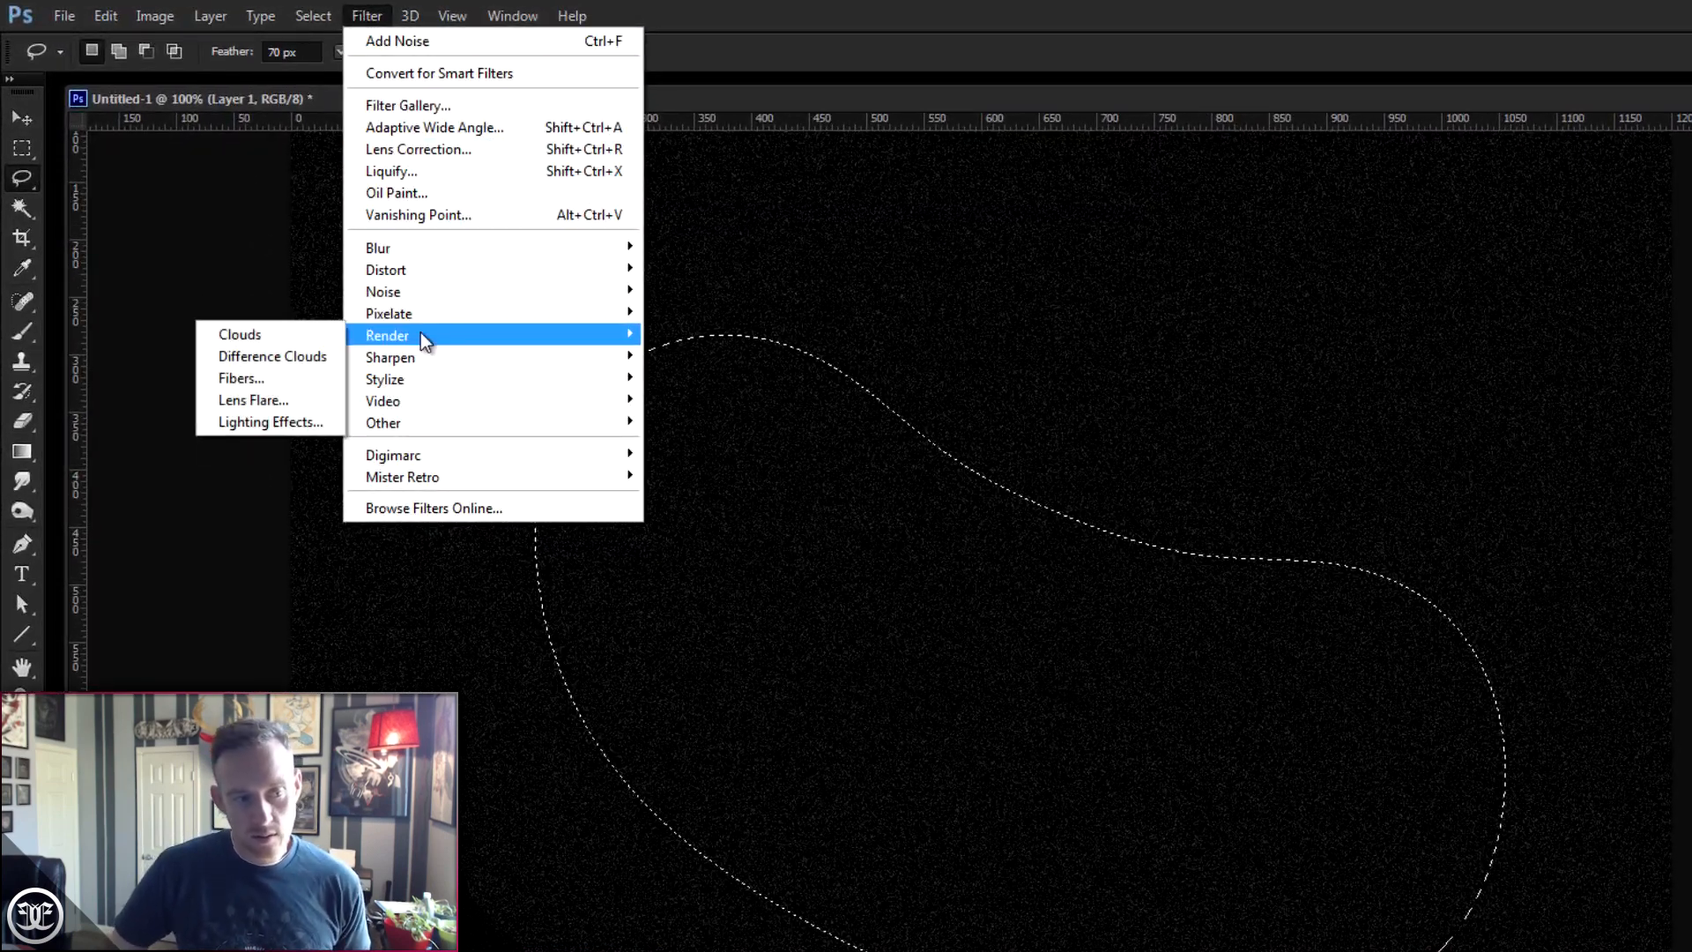
{"action": "left_click", "coordinate": [306, 333]}
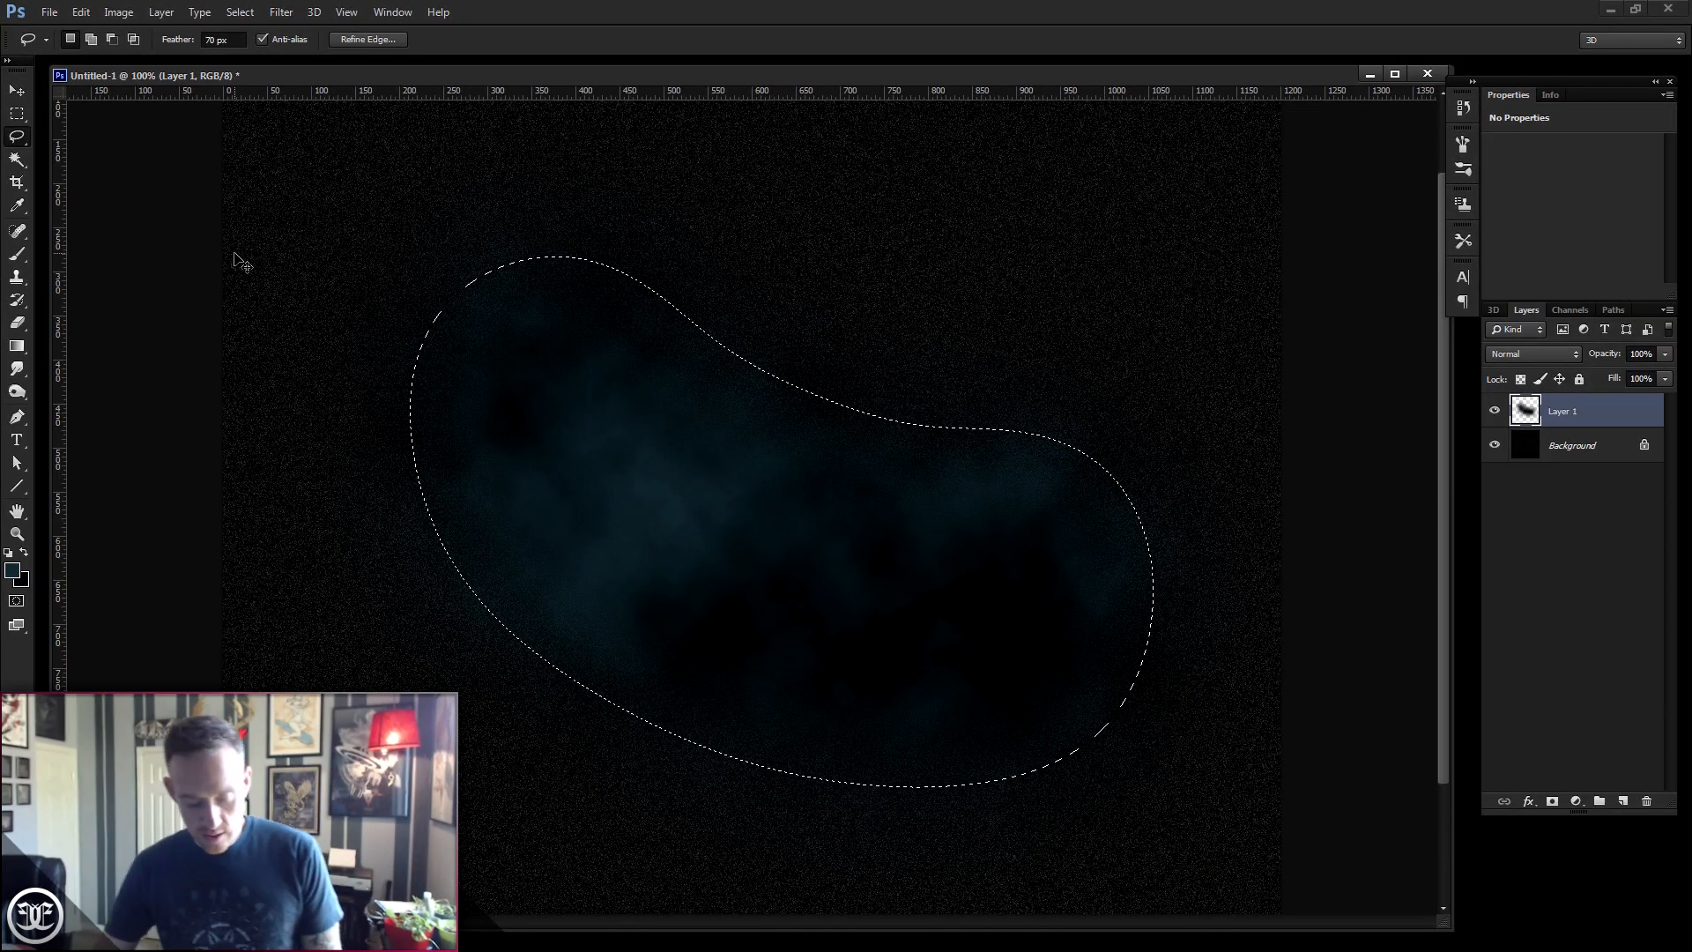
{"action": "left_click", "coordinate": [241, 12]}
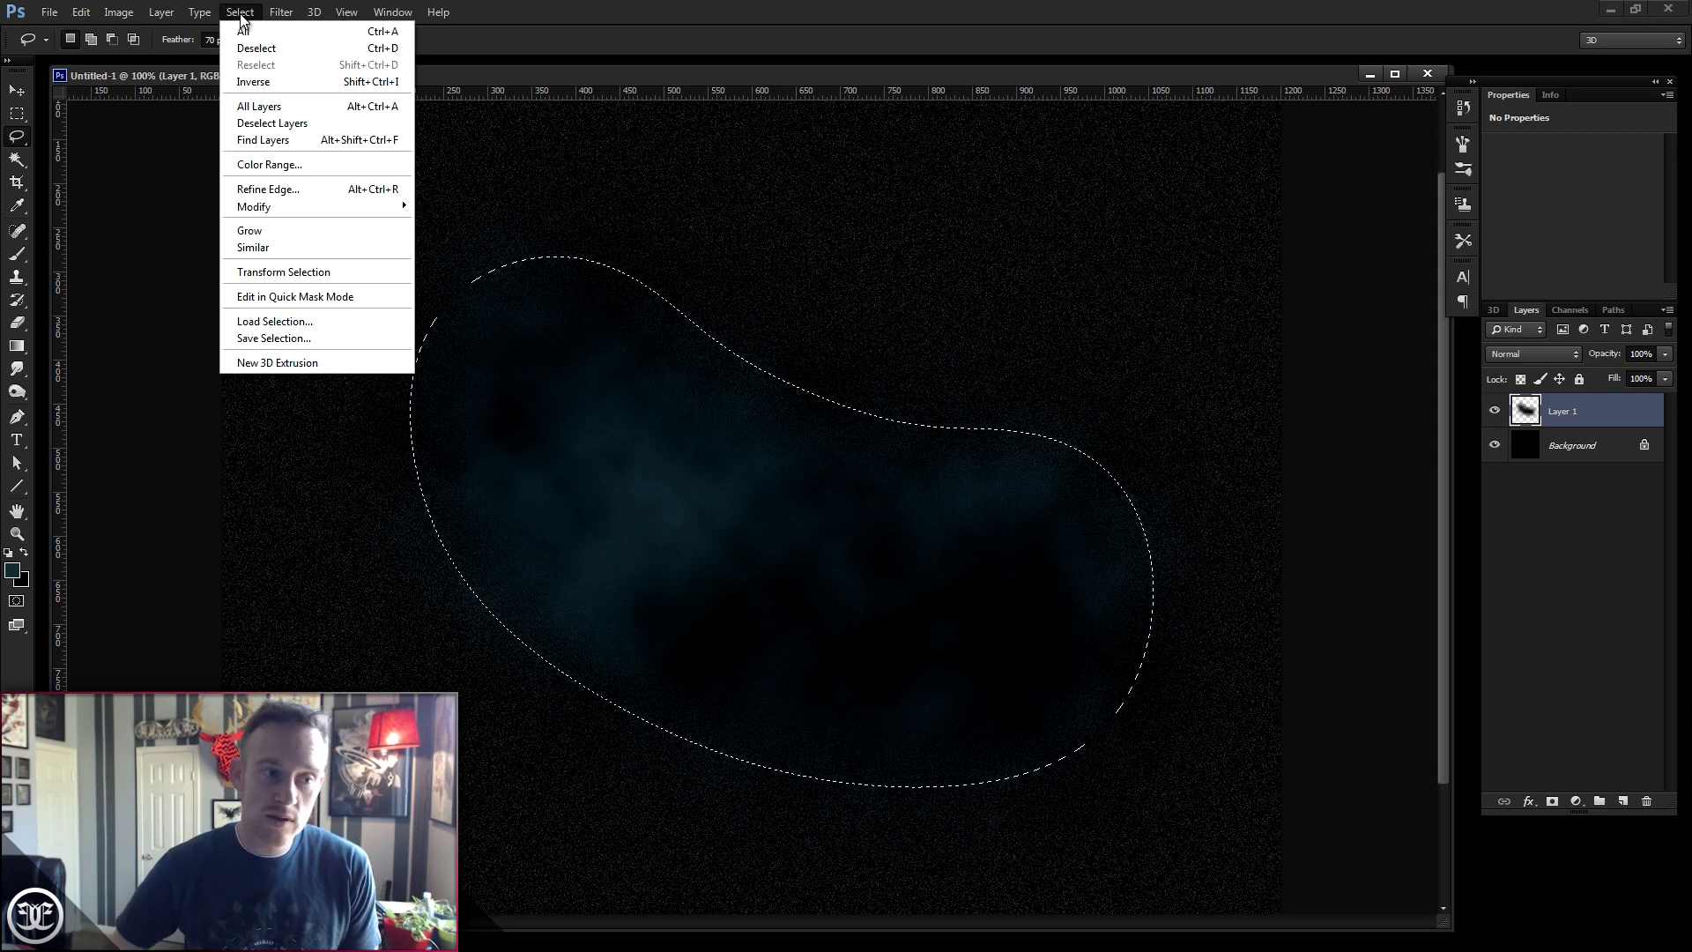
{"action": "left_click", "coordinate": [250, 49]}
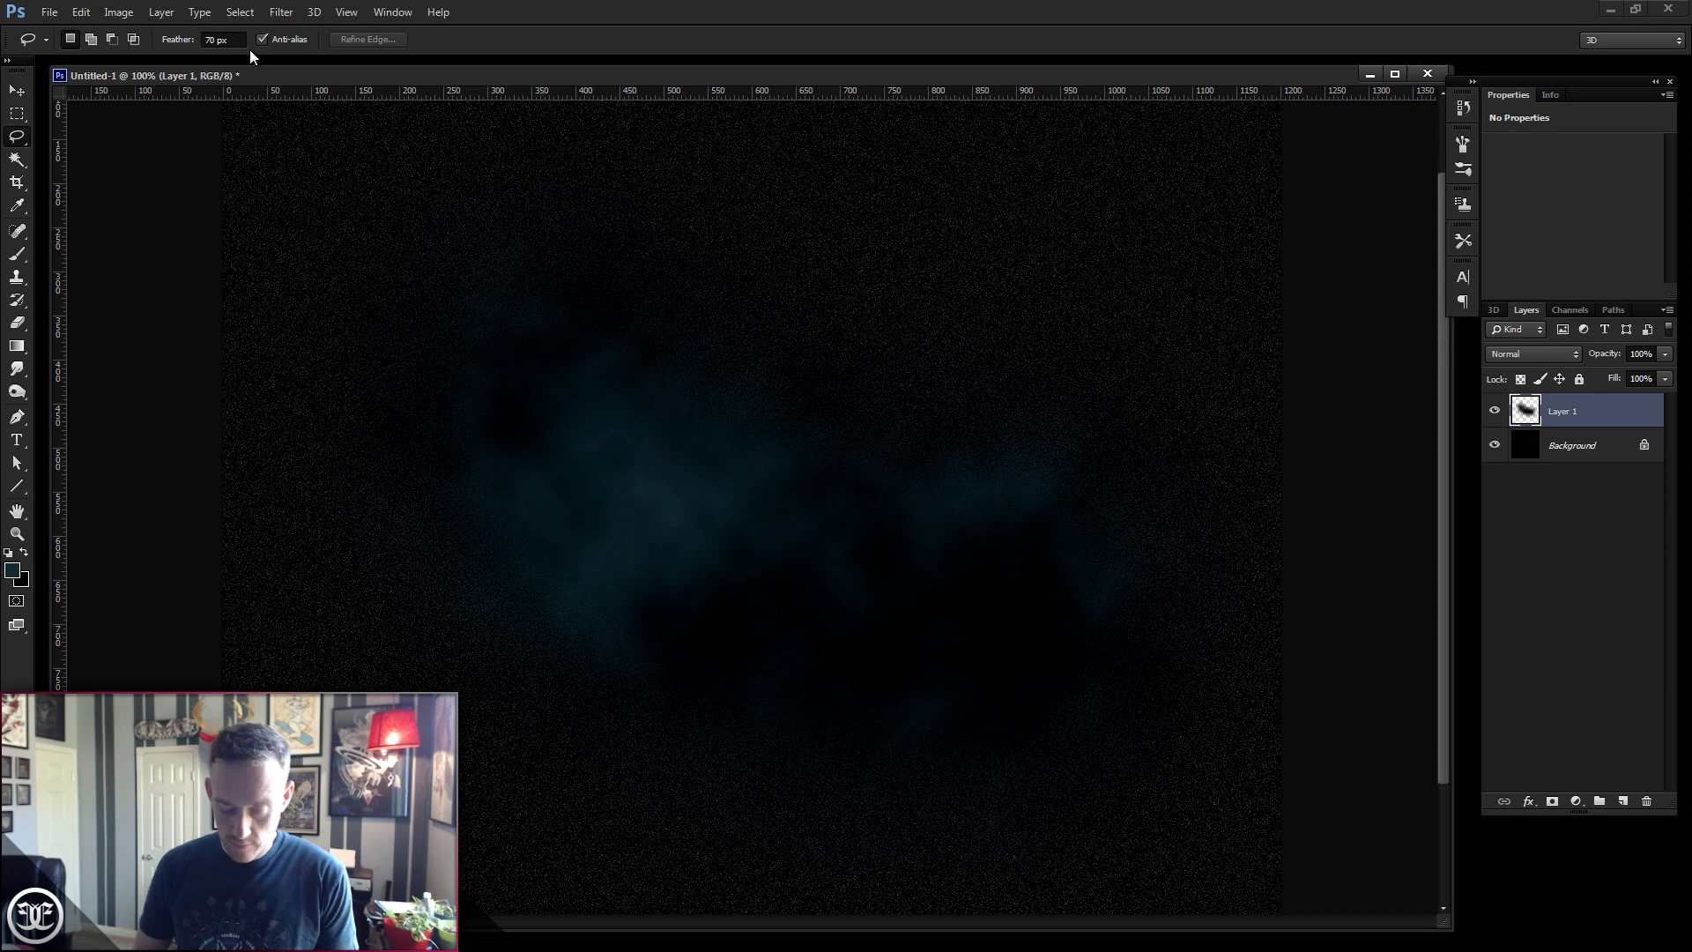
- Duplicate the clouds layer and switch to the Move tool
{"action": "key", "text": "ctrl+j"}
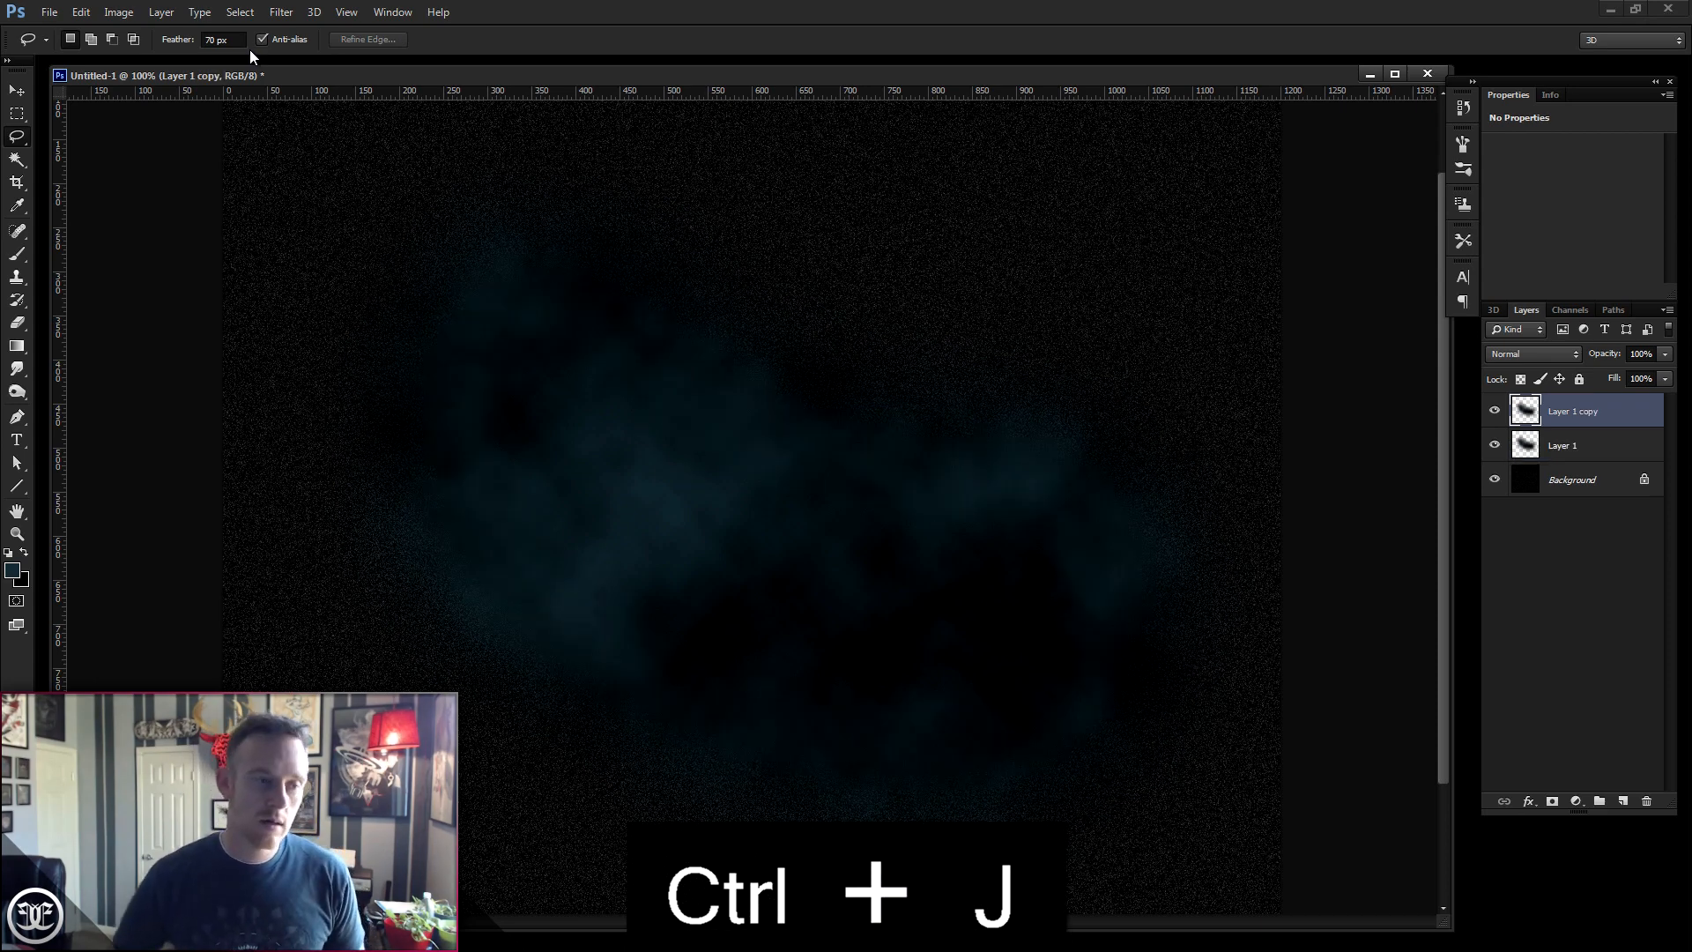
{"action": "left_click", "coordinate": [18, 91]}
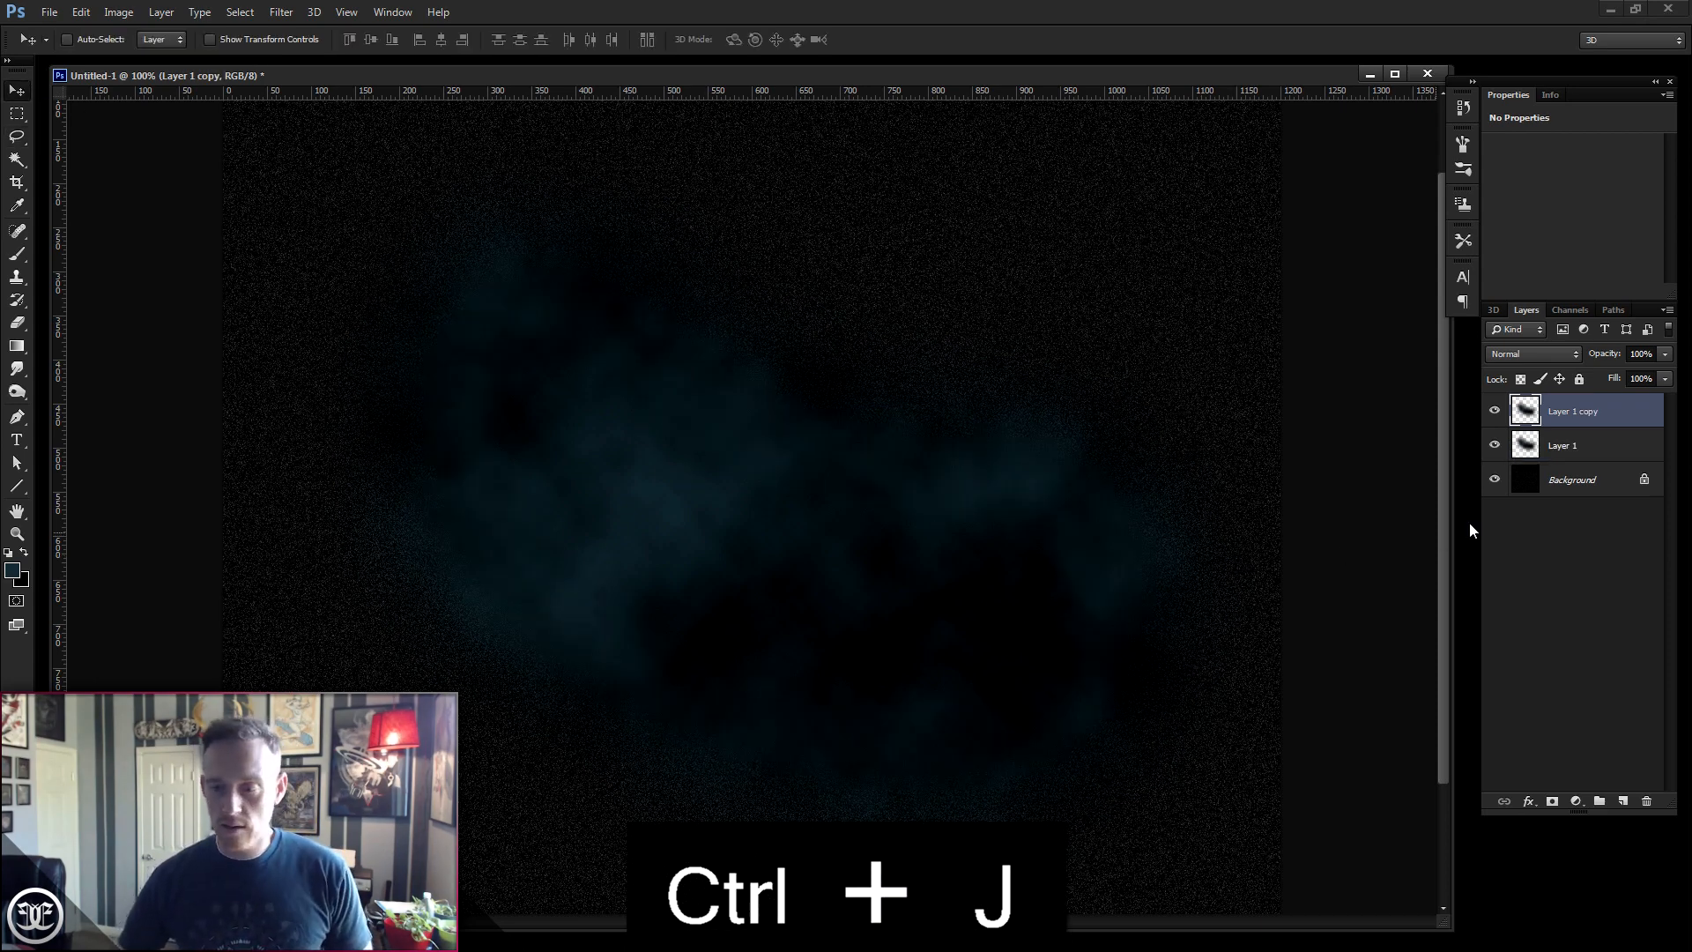
- Hide the duplicate clouds layer and select the original Layer 1
{"action": "left_click", "coordinate": [1494, 411]}
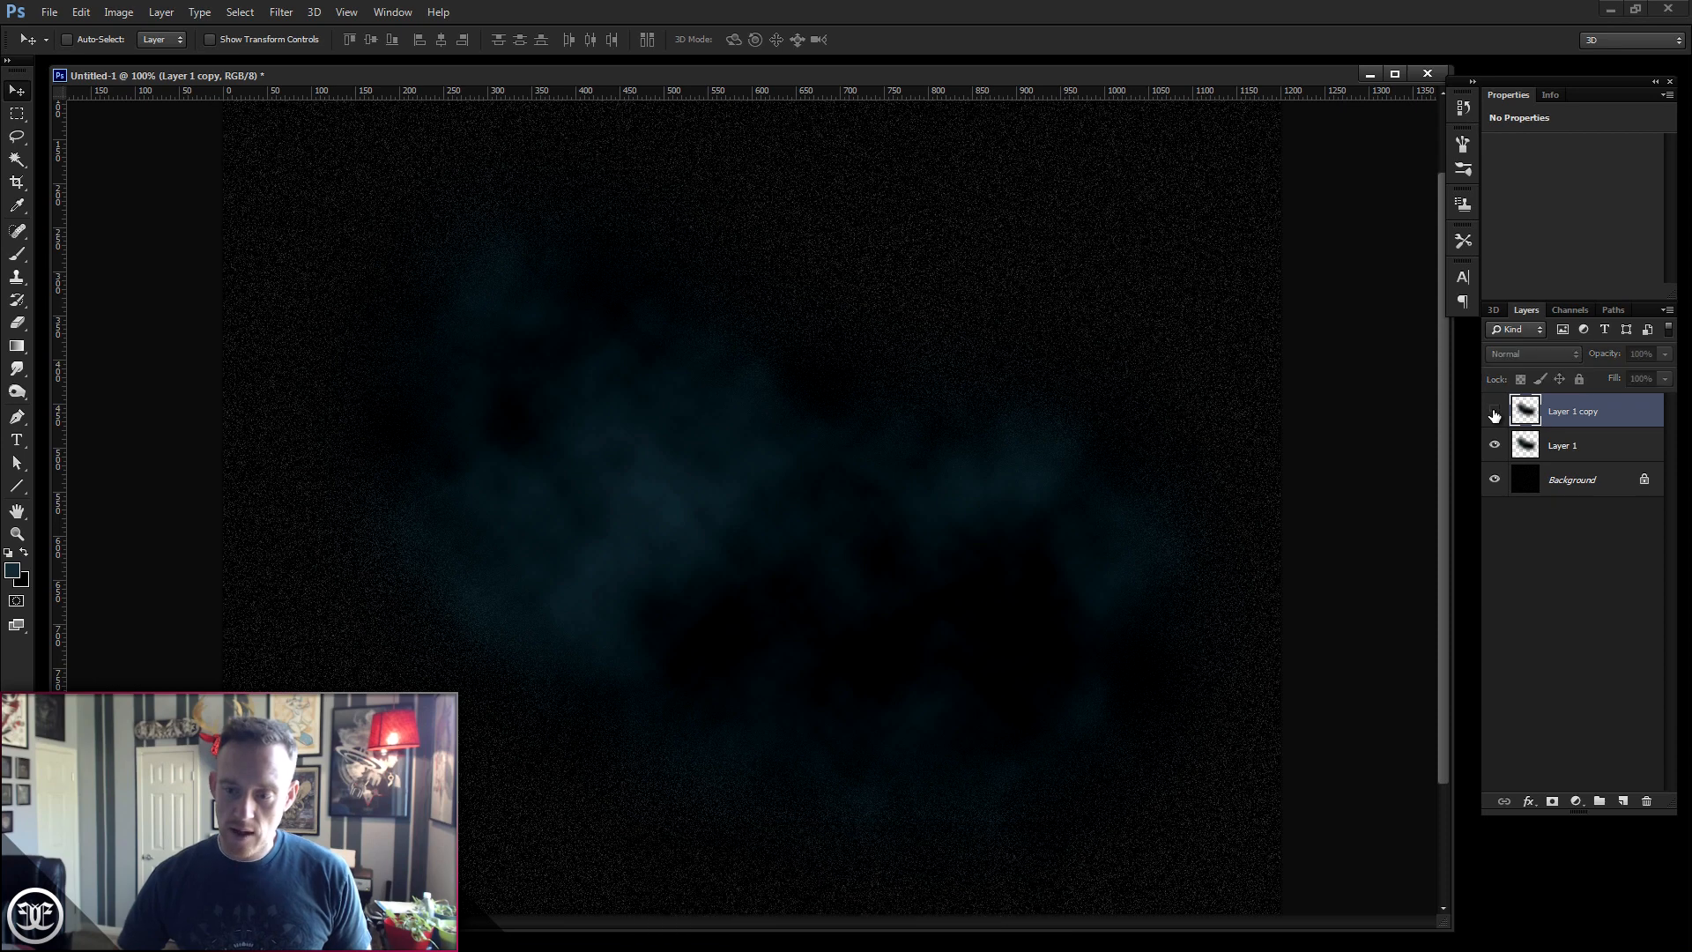
{"action": "left_click", "coordinate": [1587, 448]}
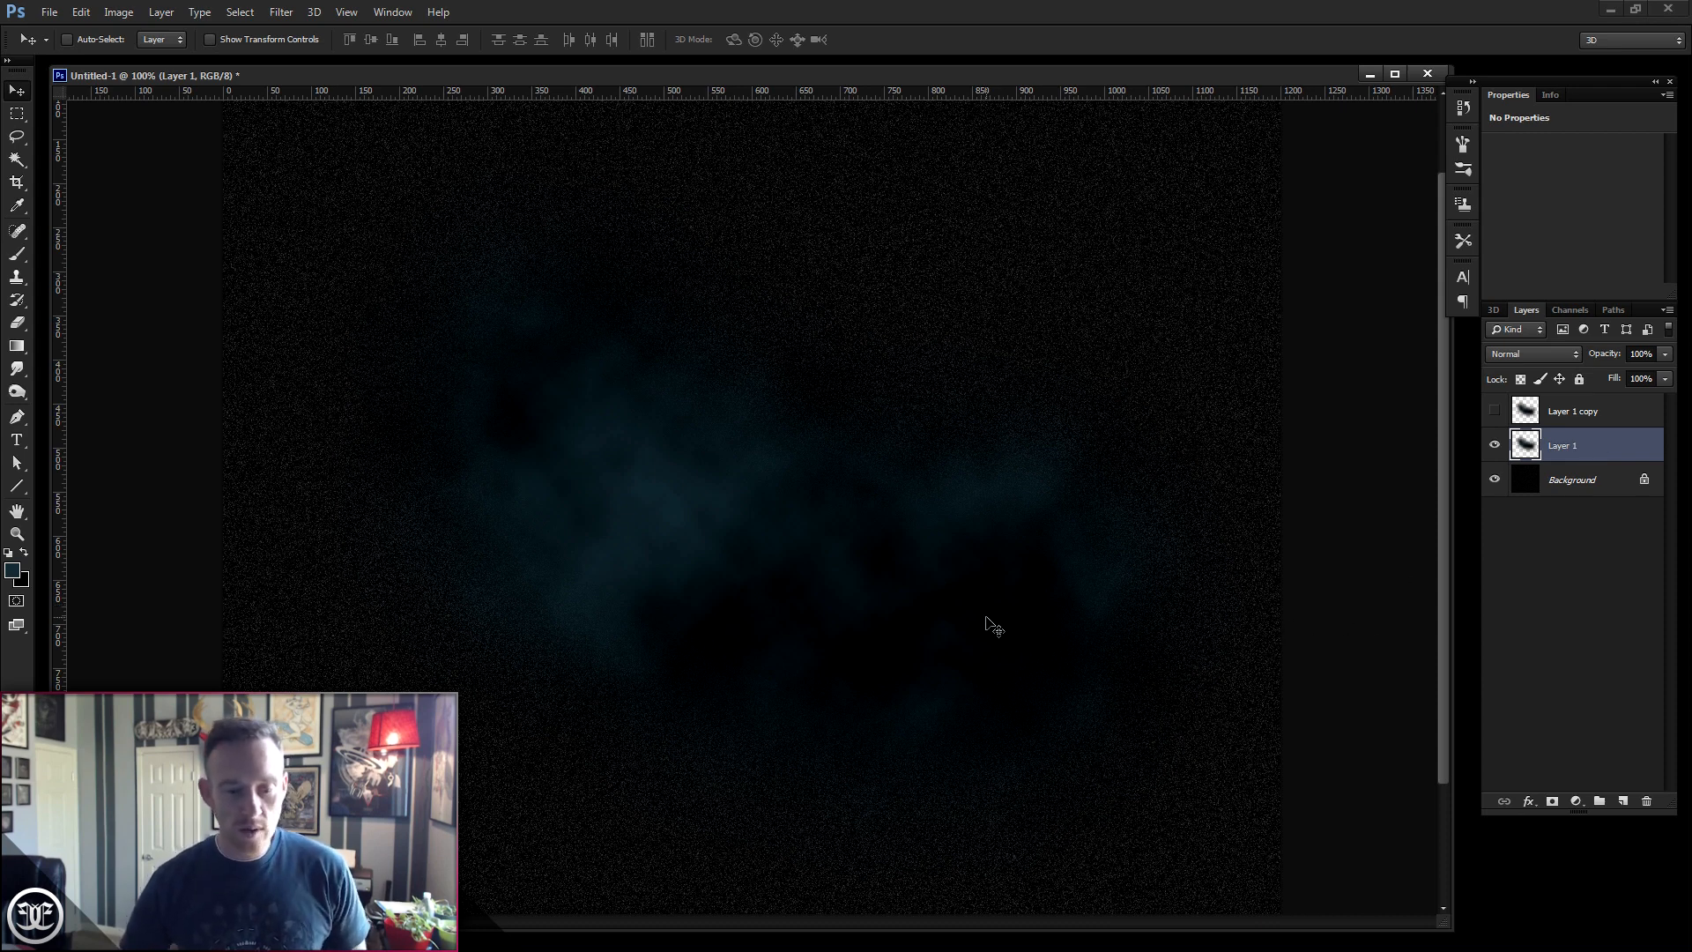
{"action": "left_click_drag", "start_coordinate": [946, 614], "coordinate": [870, 687]}
{"action": "key", "text": "ctrl+z"}
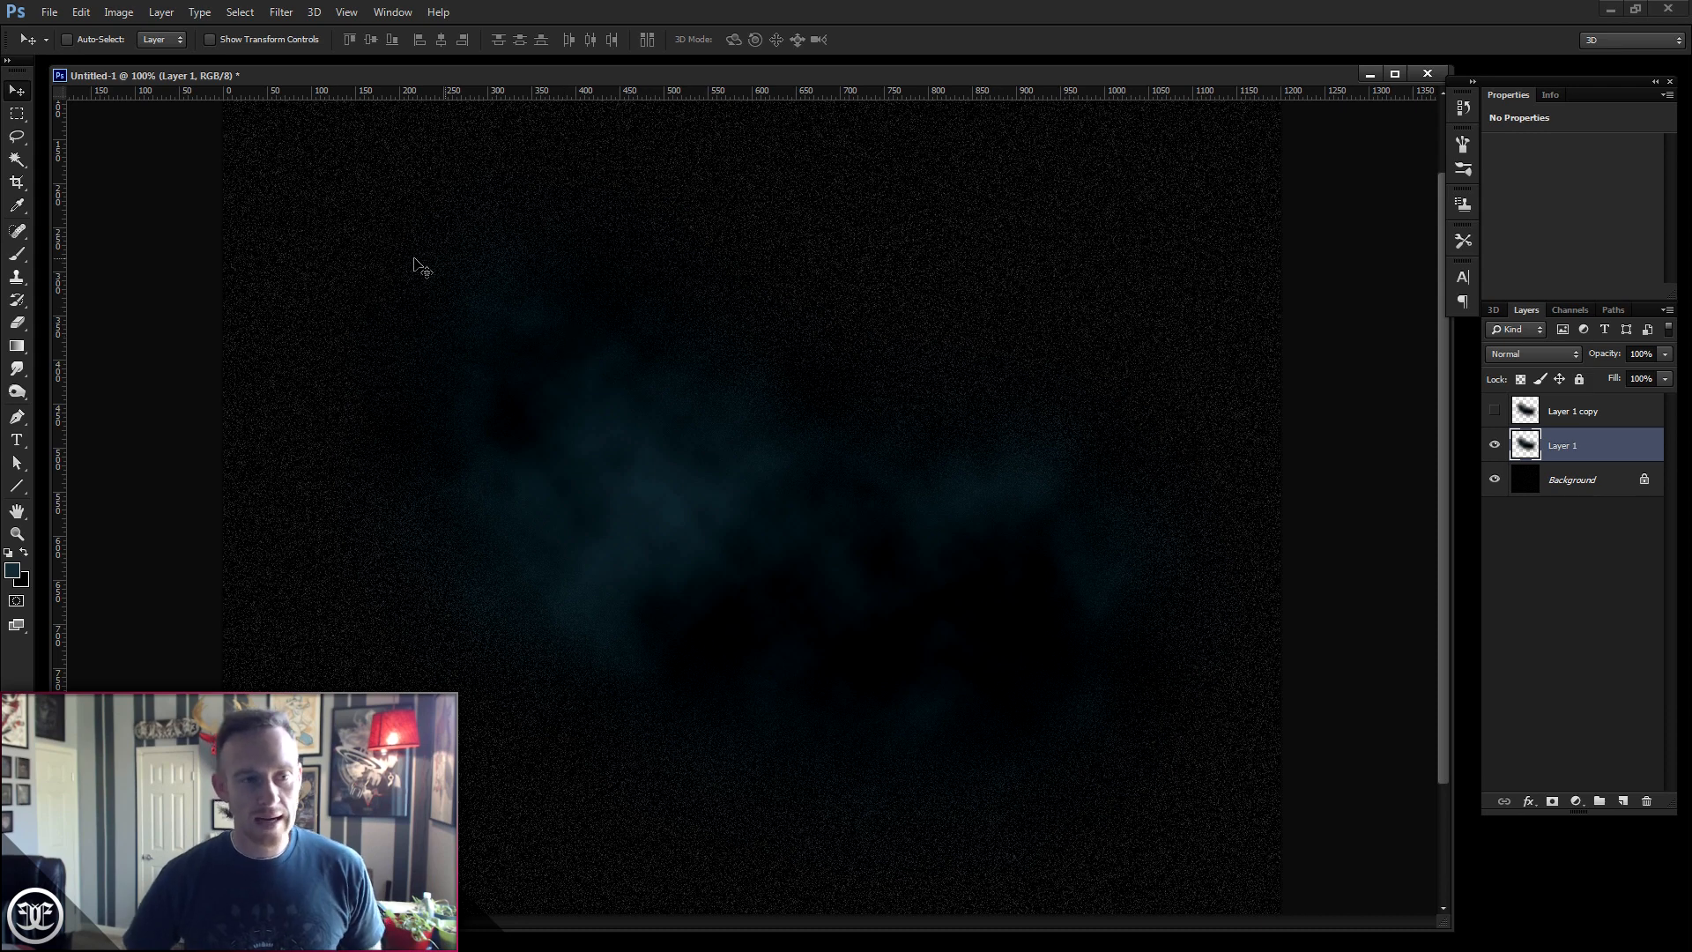
- Apply the Find Edges stylize filter to Layer 1
{"action": "left_click", "coordinate": [281, 12]}
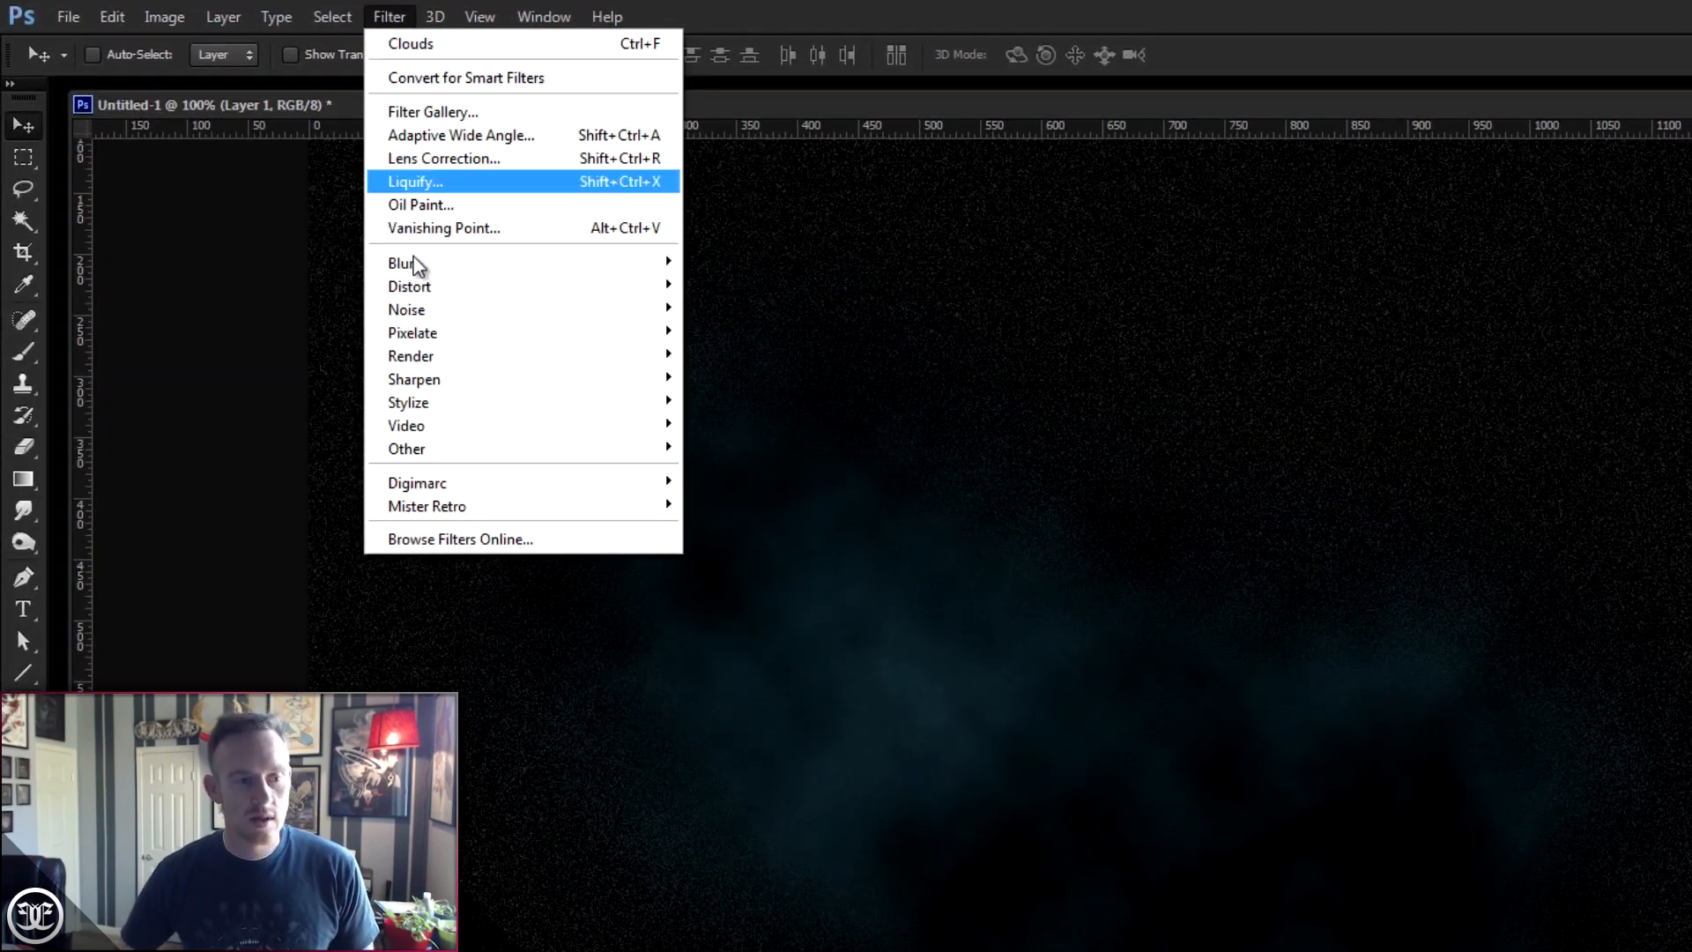
{"action": "mouse_move", "coordinate": [405, 407]}
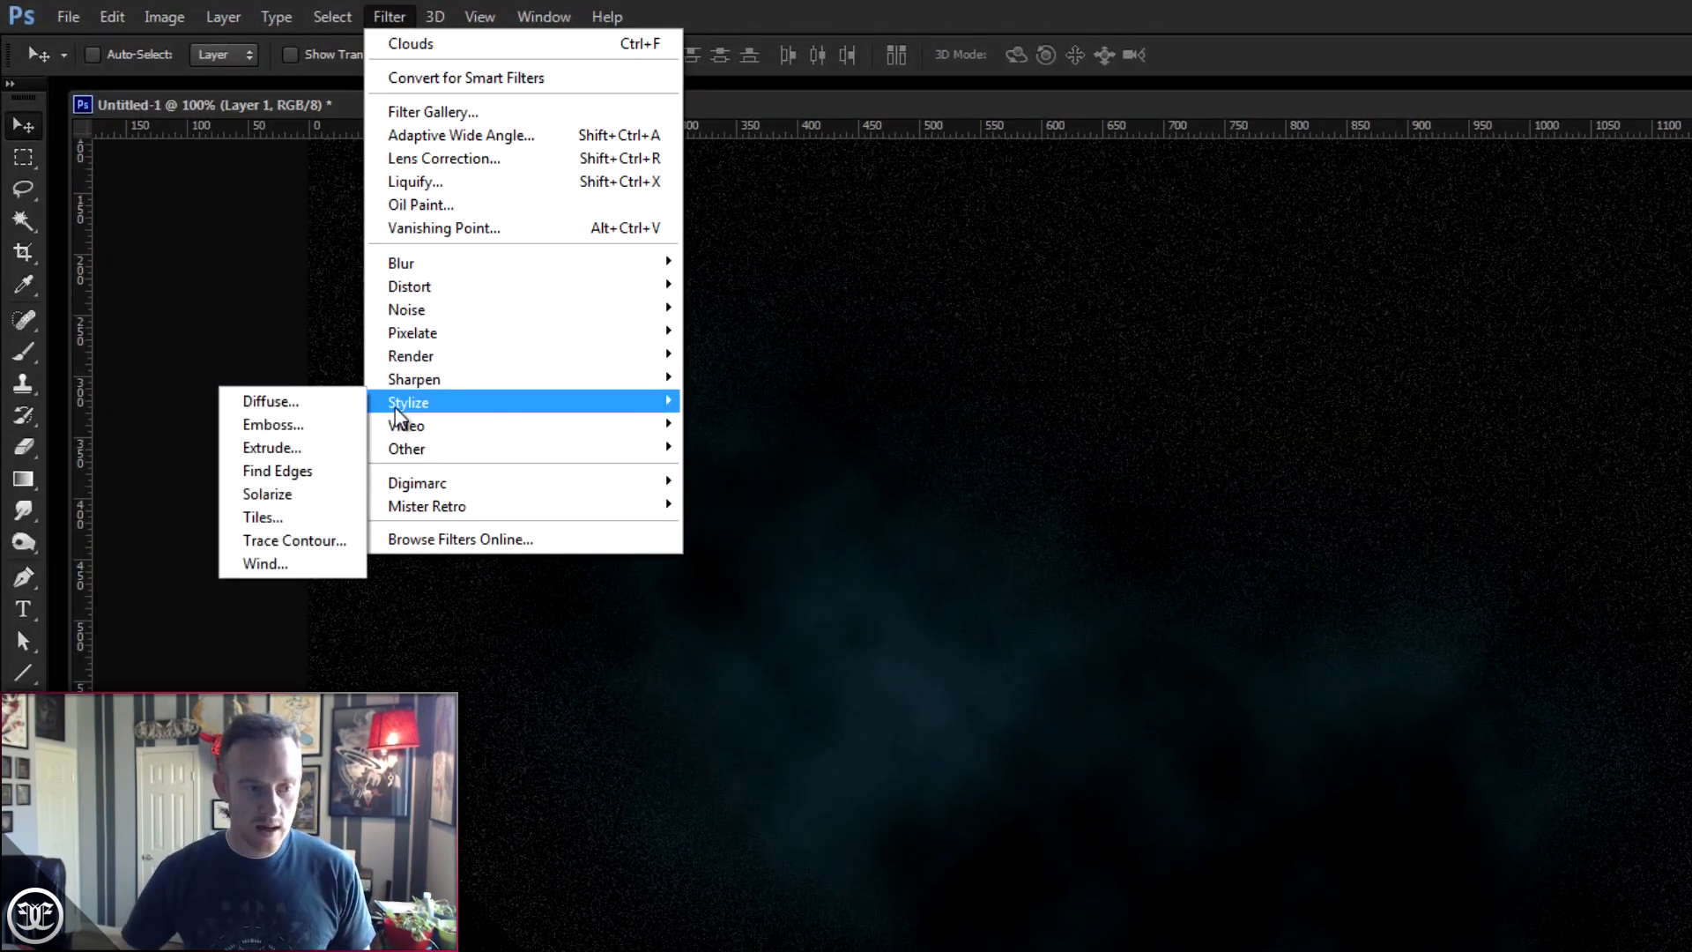
{"action": "left_click", "coordinate": [306, 476]}
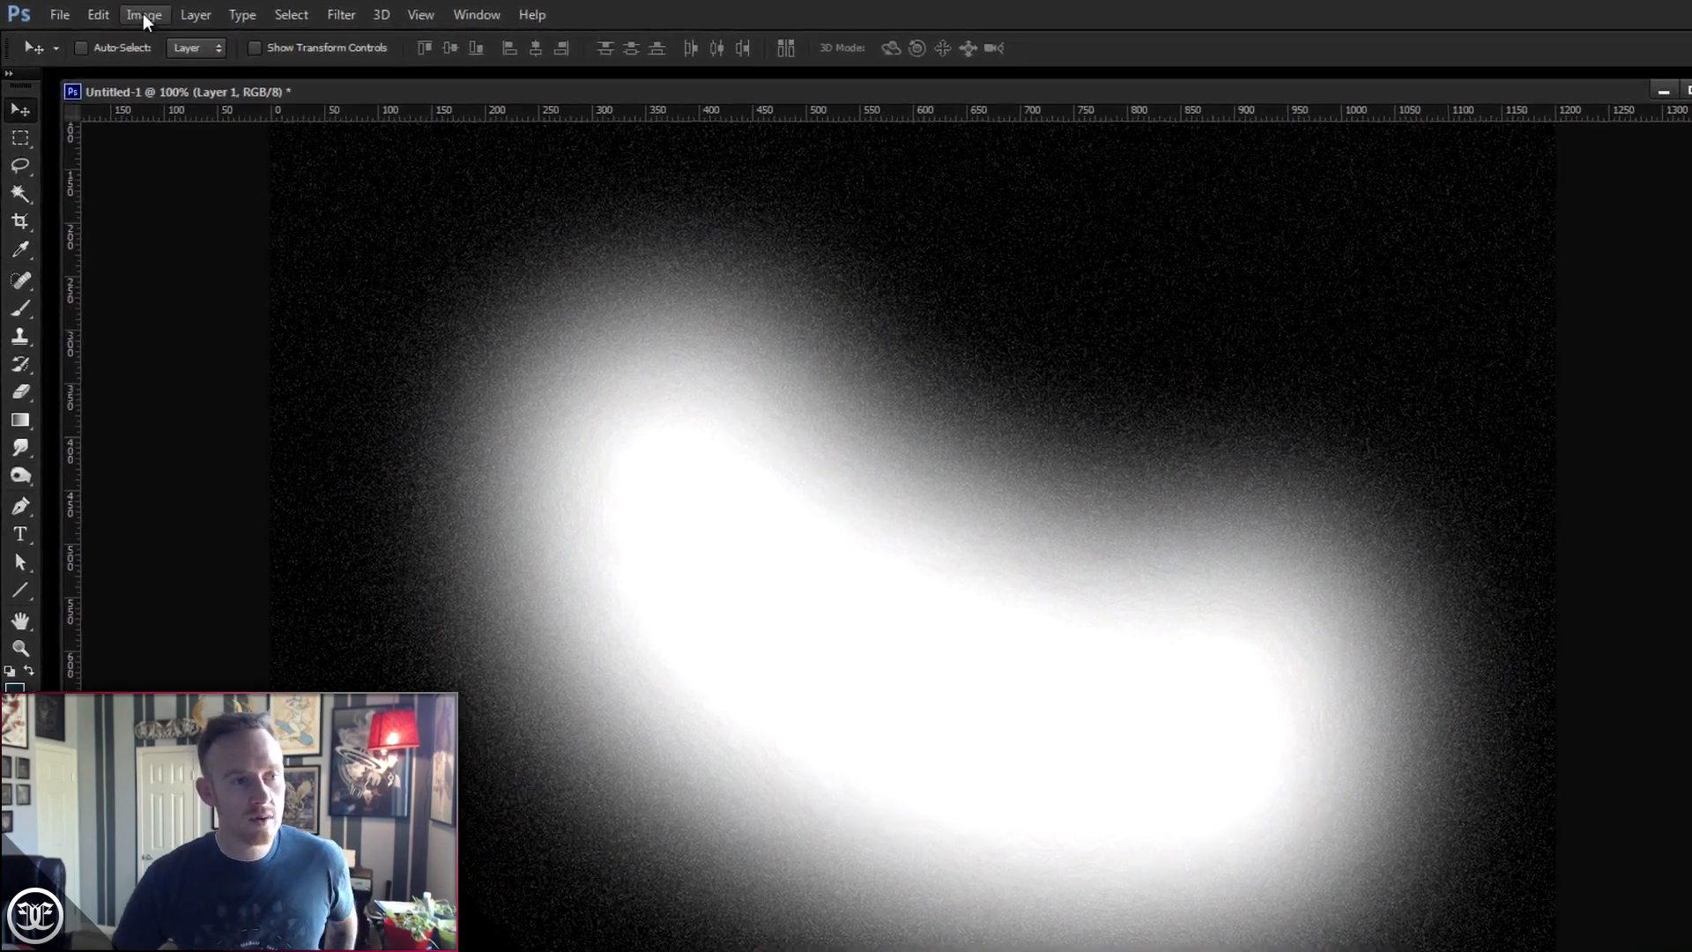
- Apply Levels to Layer 1 with the black input level set to 222
{"action": "left_click", "coordinate": [118, 12]}
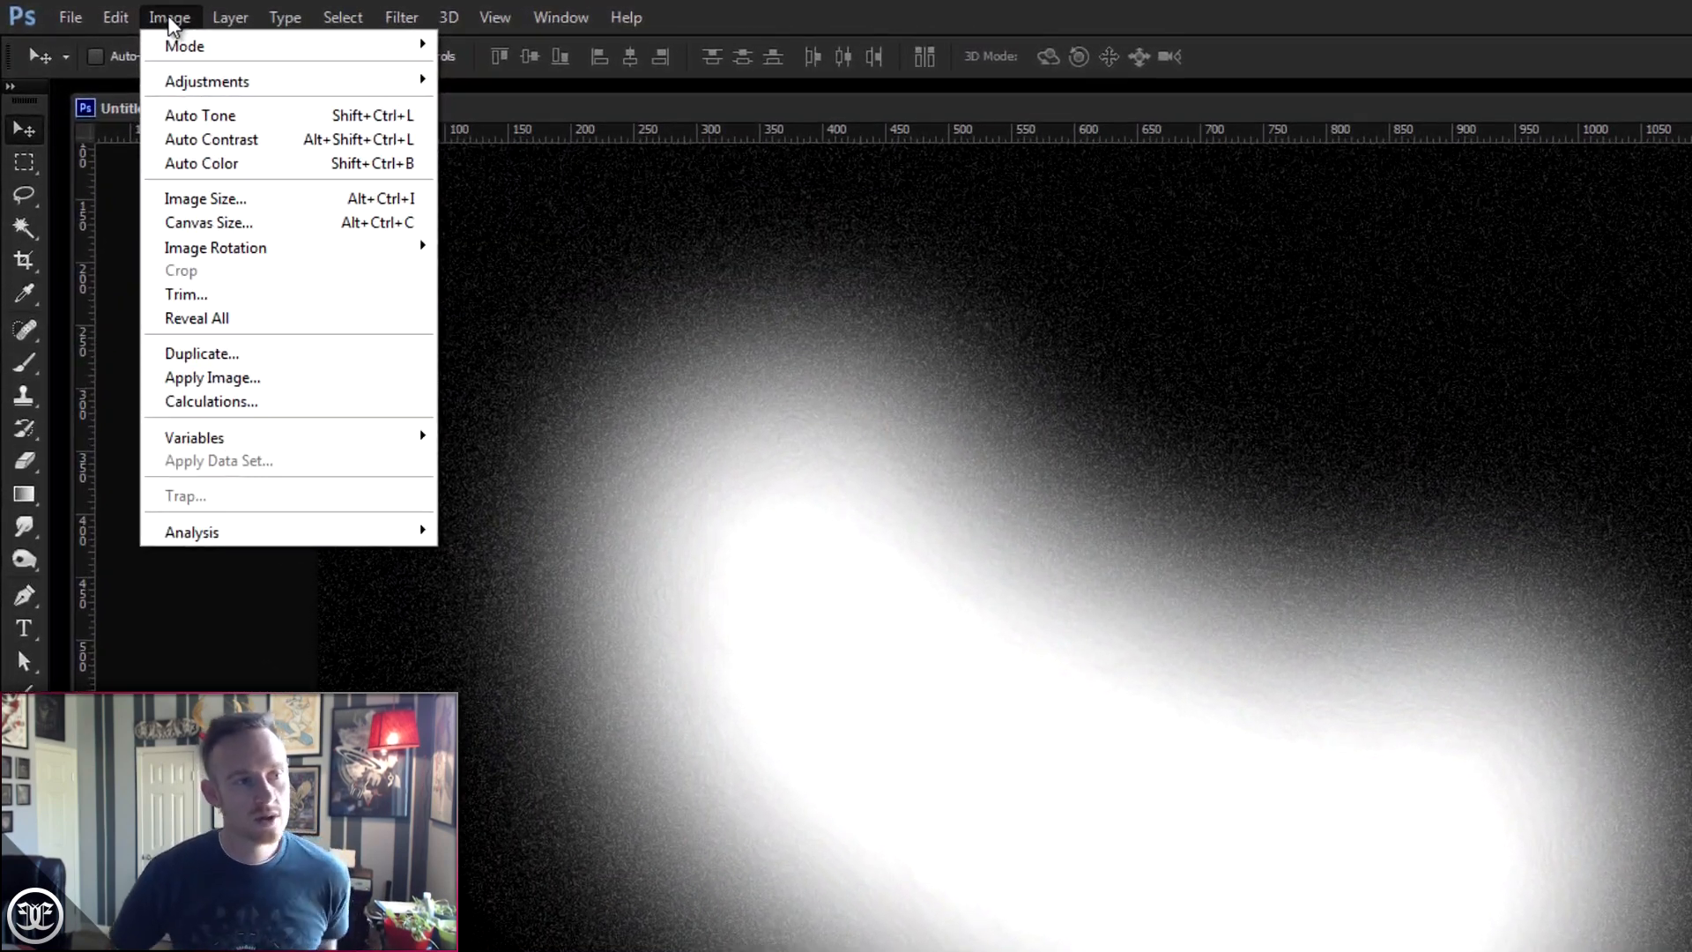
{"action": "mouse_move", "coordinate": [197, 88]}
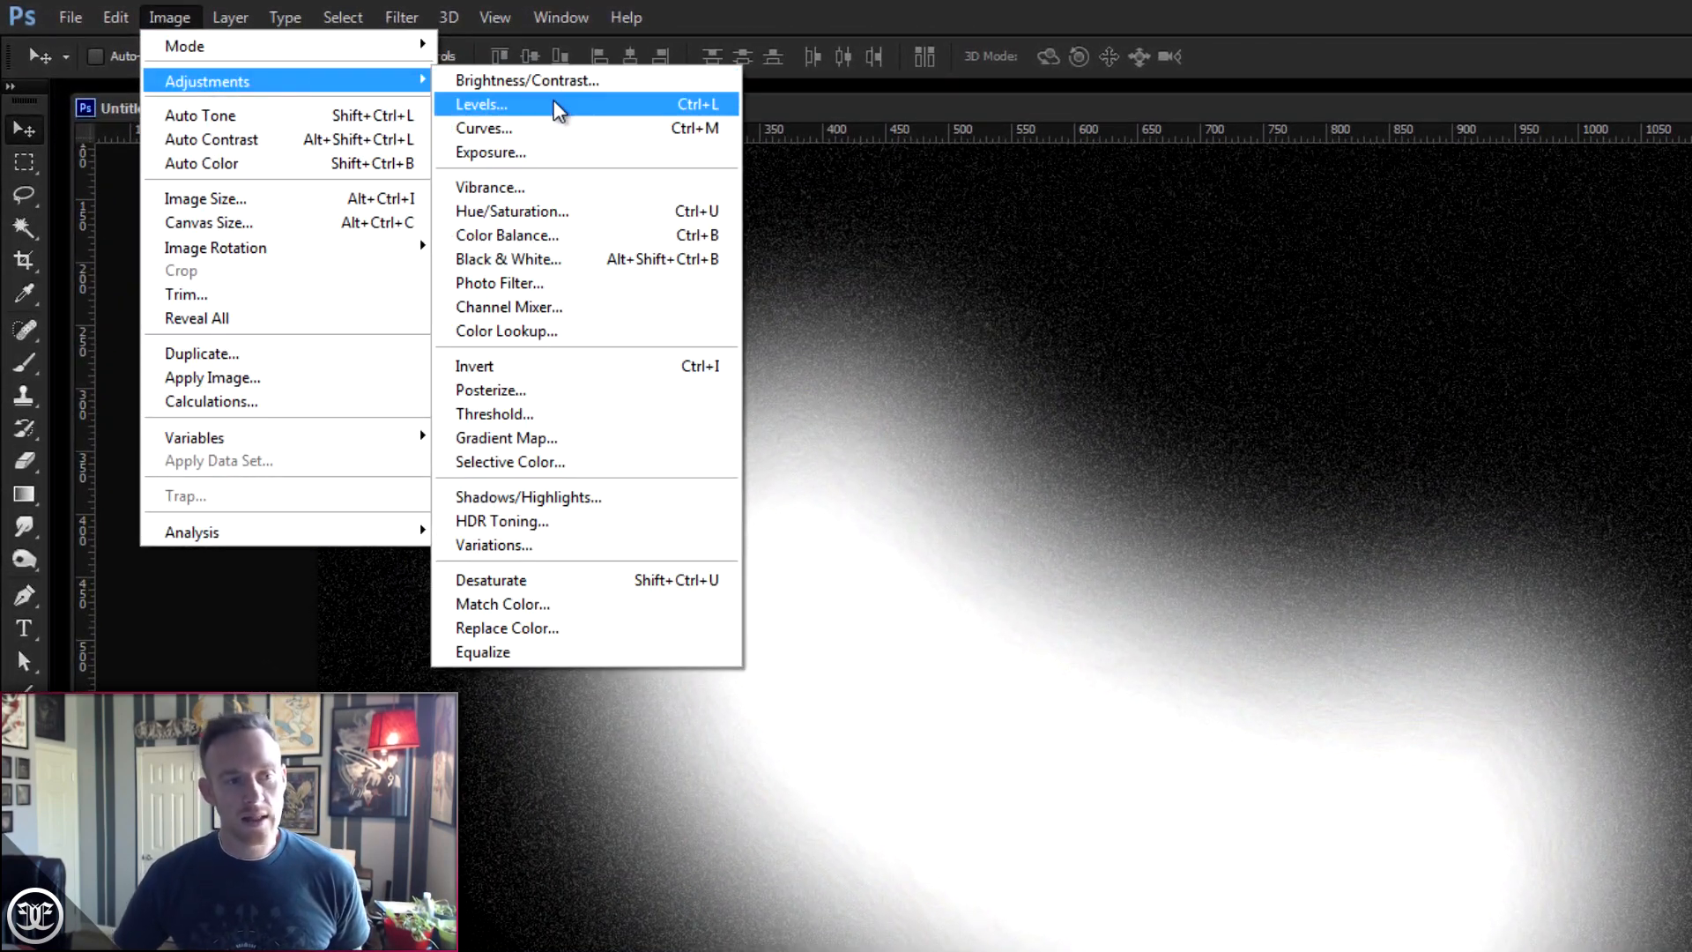
{"action": "left_click", "coordinate": [555, 106]}
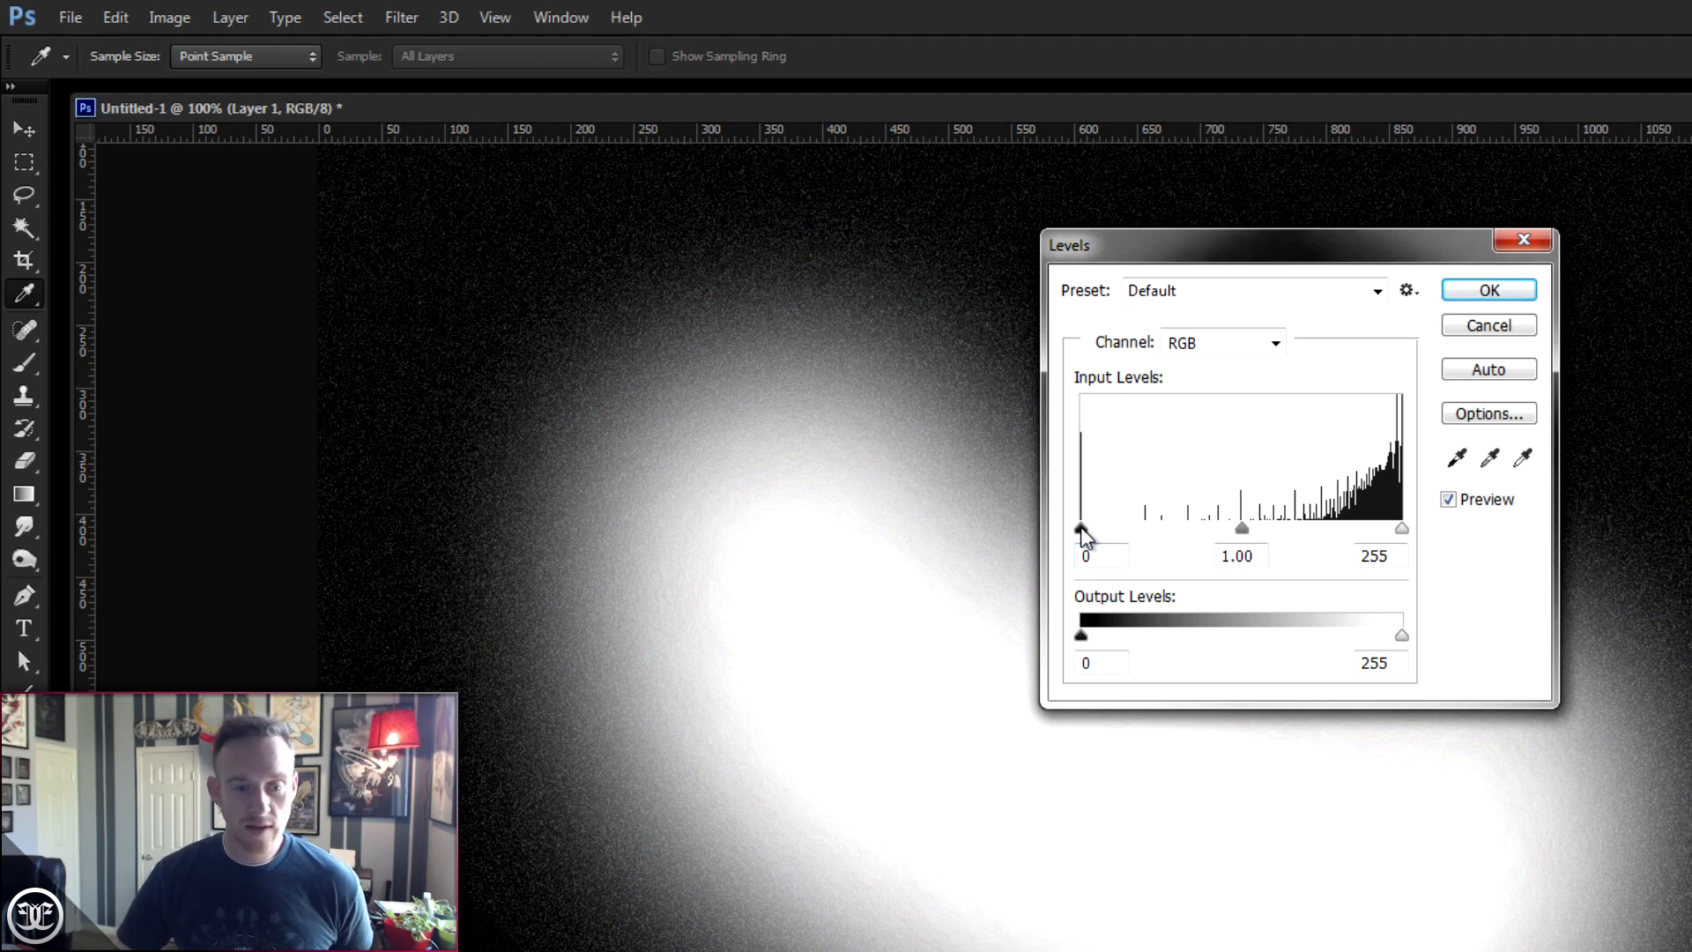
{"action": "left_click_drag", "start_coordinate": [1082, 535], "coordinate": [1366, 534]}
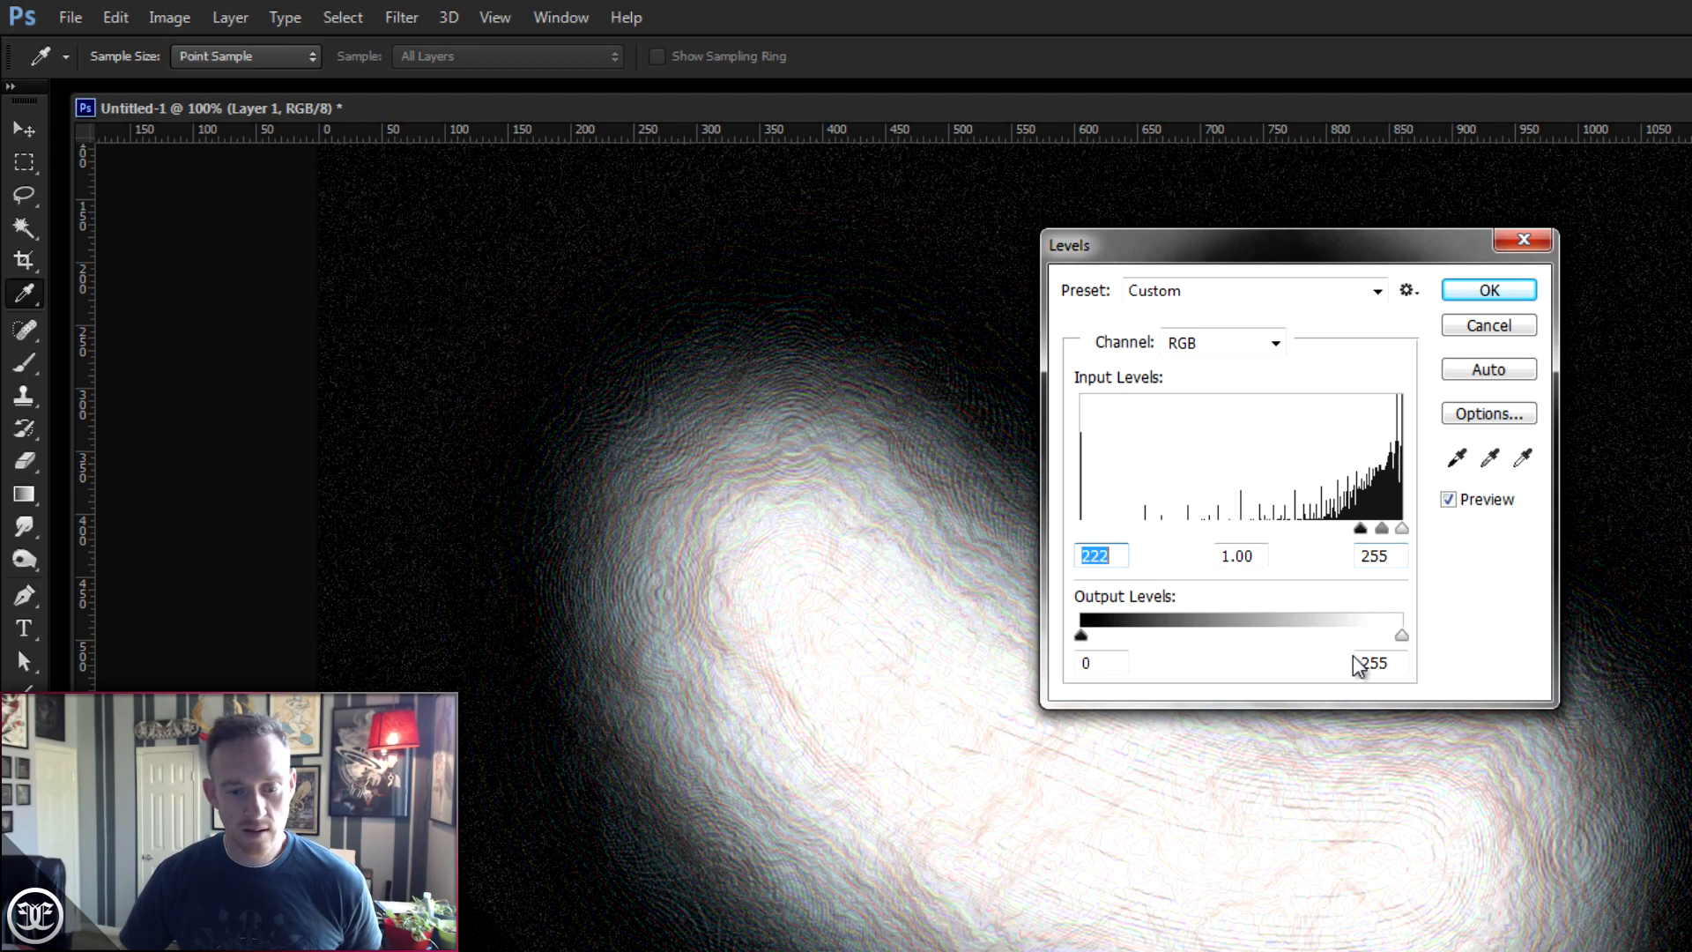
{"action": "left_click", "coordinate": [1489, 292]}
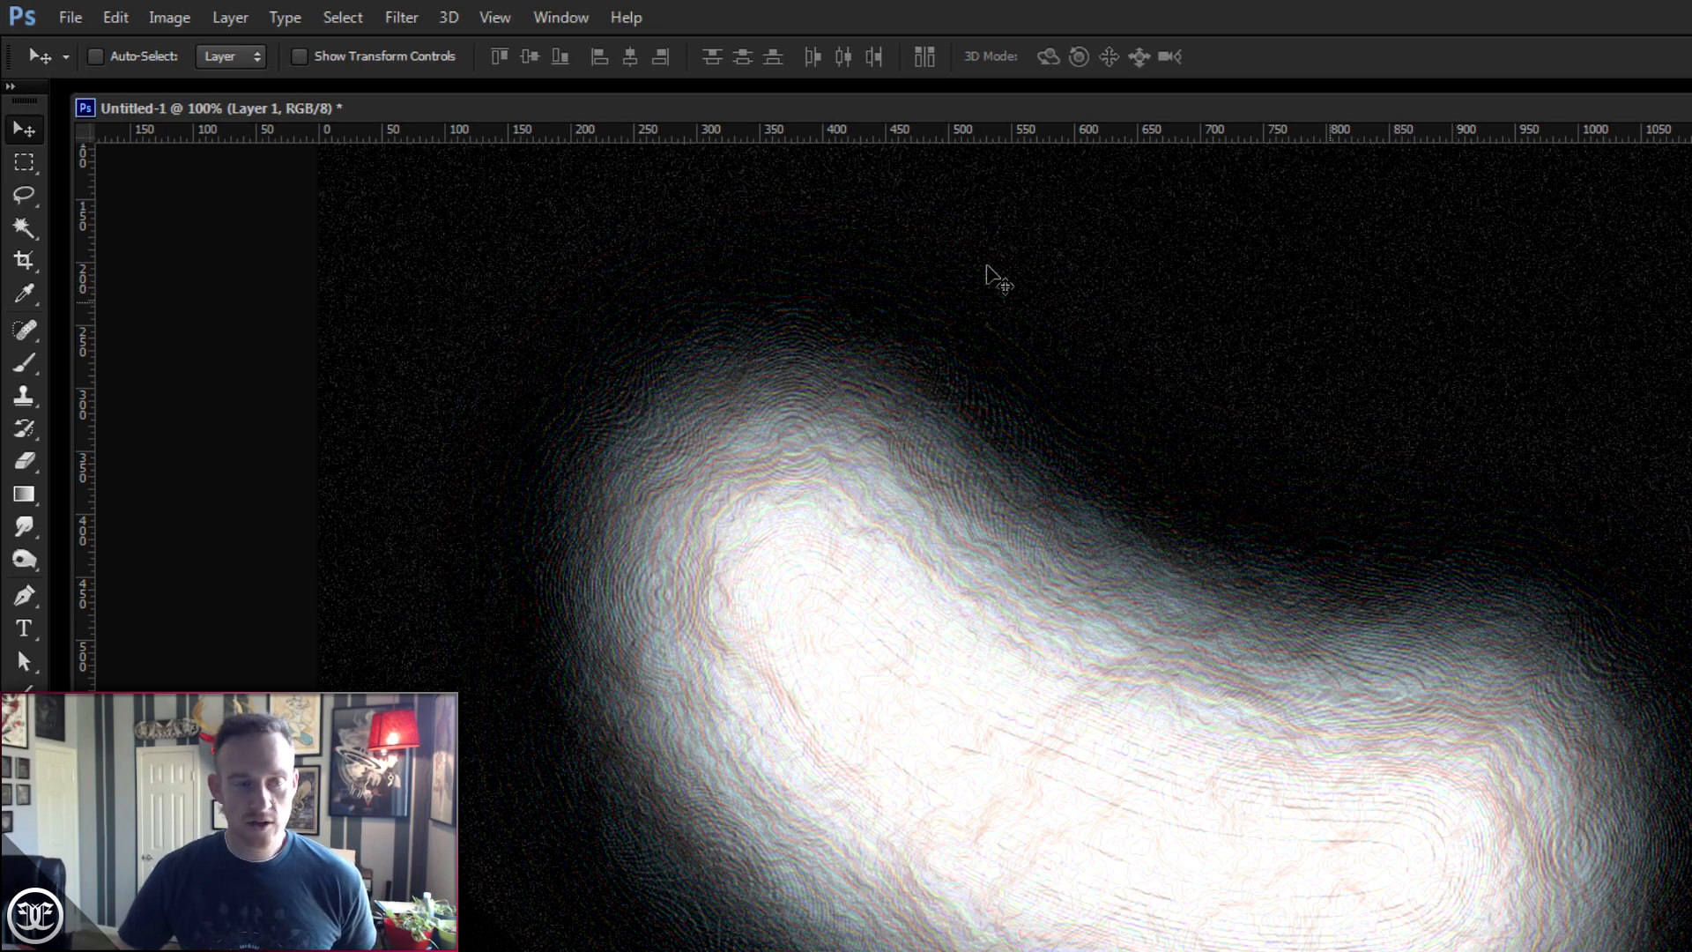
- Desaturate Layer 1
{"action": "left_click", "coordinate": [180, 22]}
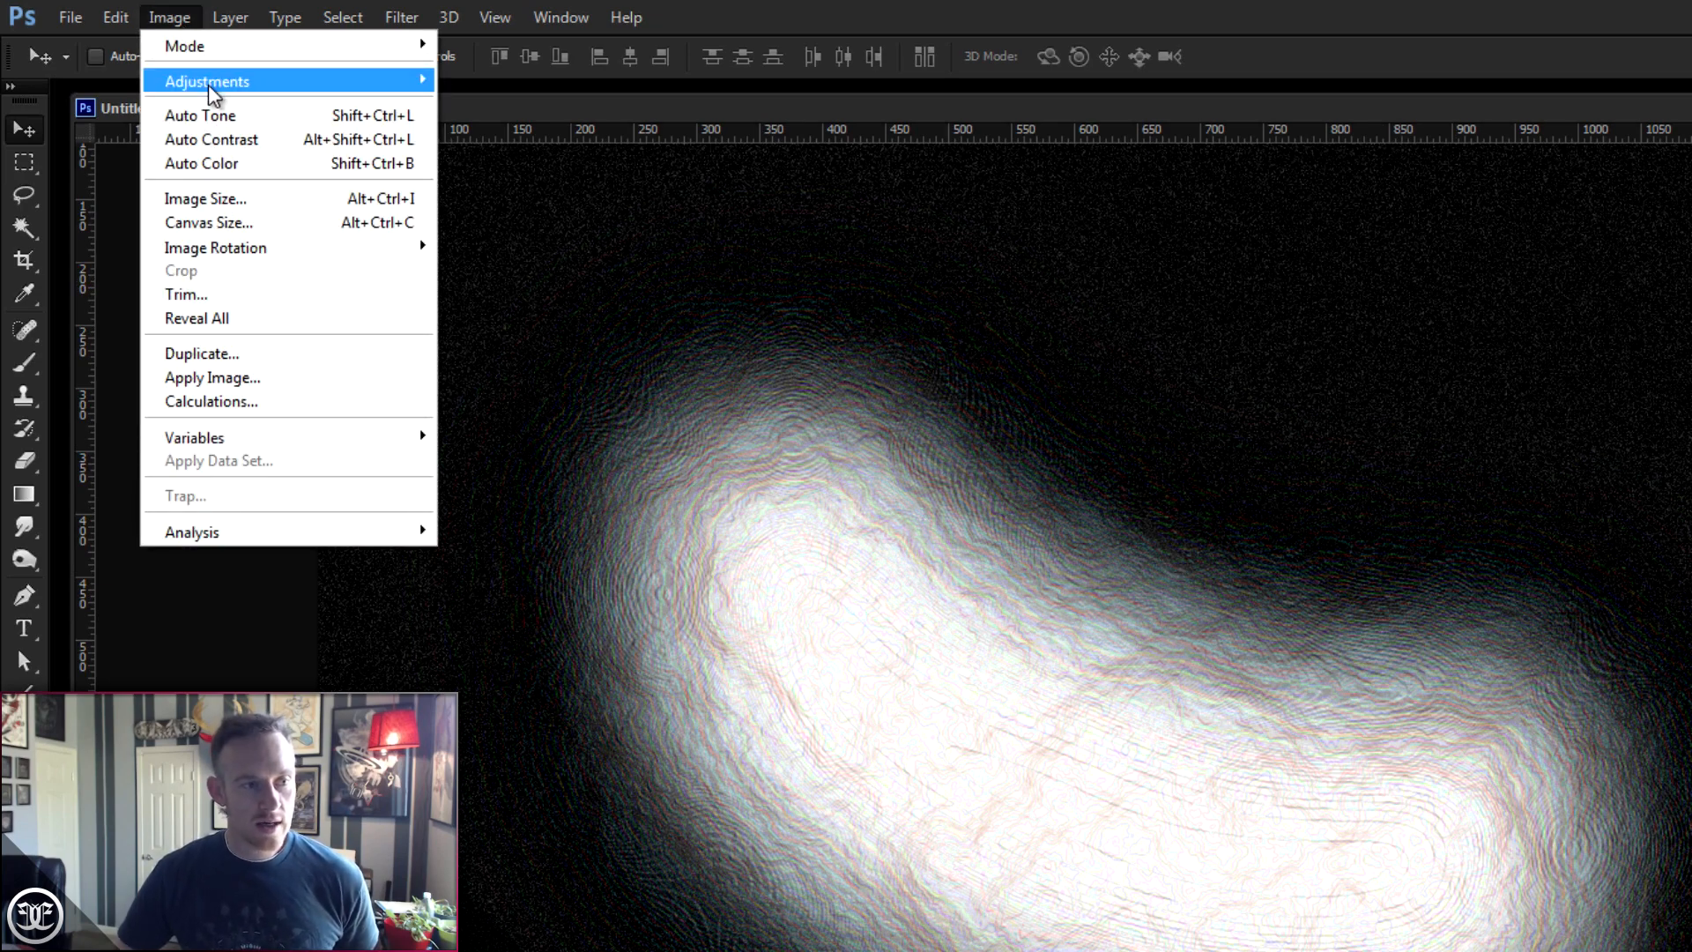
{"action": "mouse_move", "coordinate": [211, 92]}
{"action": "left_click", "coordinate": [593, 579]}
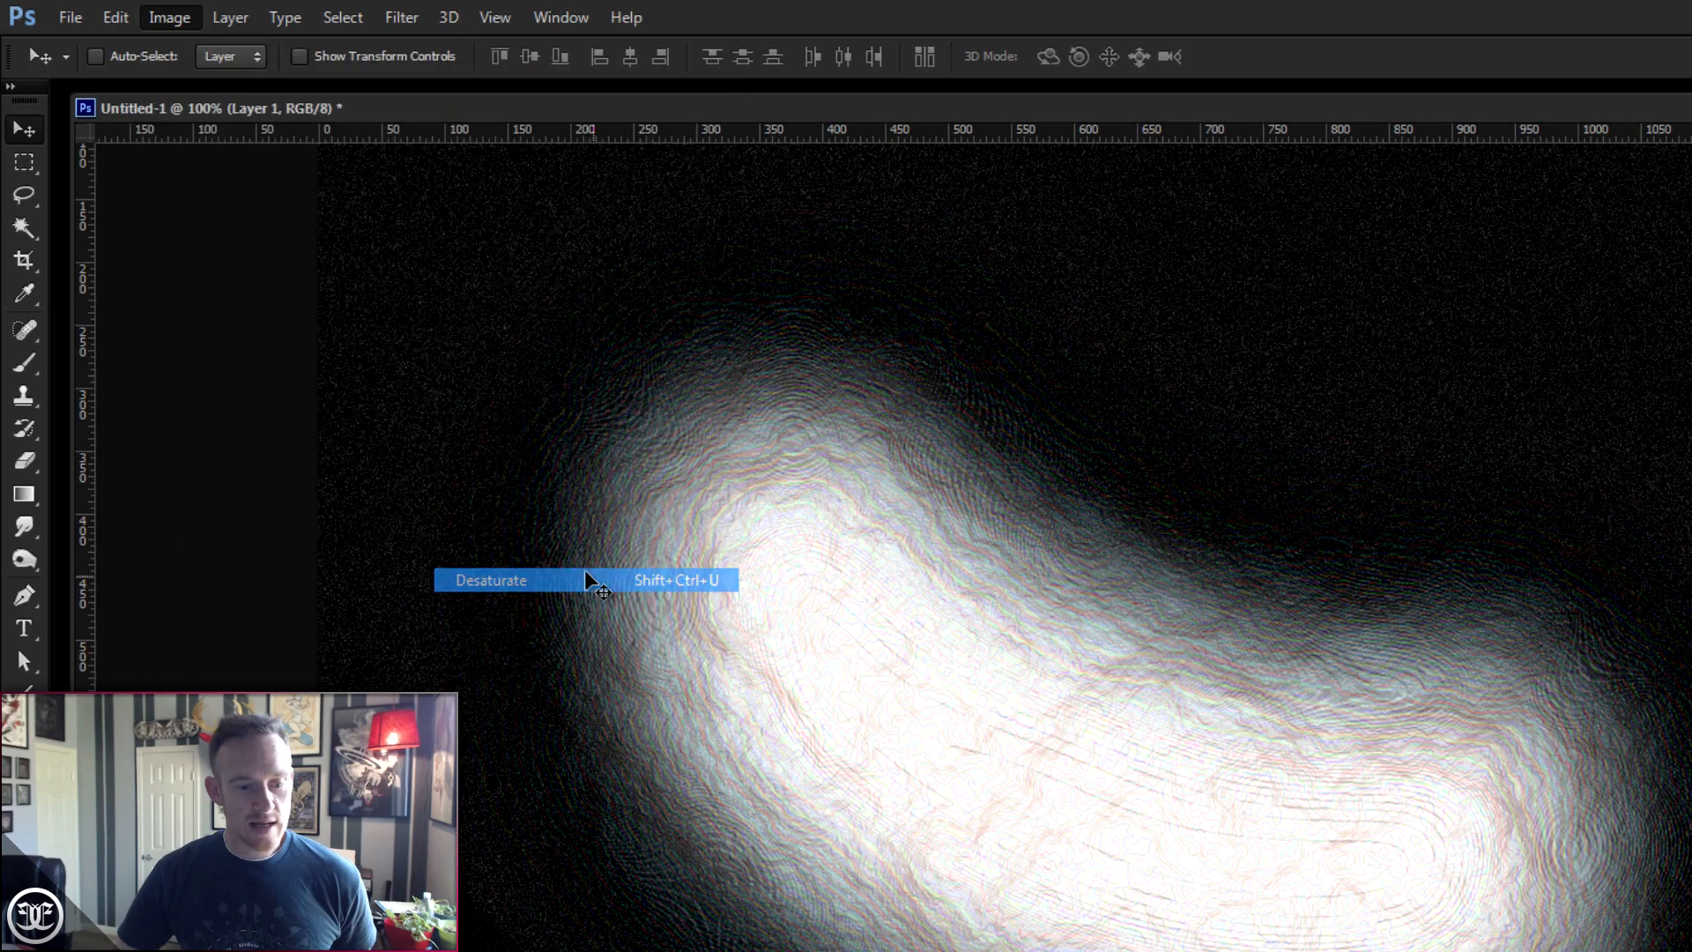
- Move Layer 1 down and to the left, and show the duplicate clouds layer
{"action": "left_click_drag", "start_coordinate": [937, 713], "coordinate": [891, 744]}
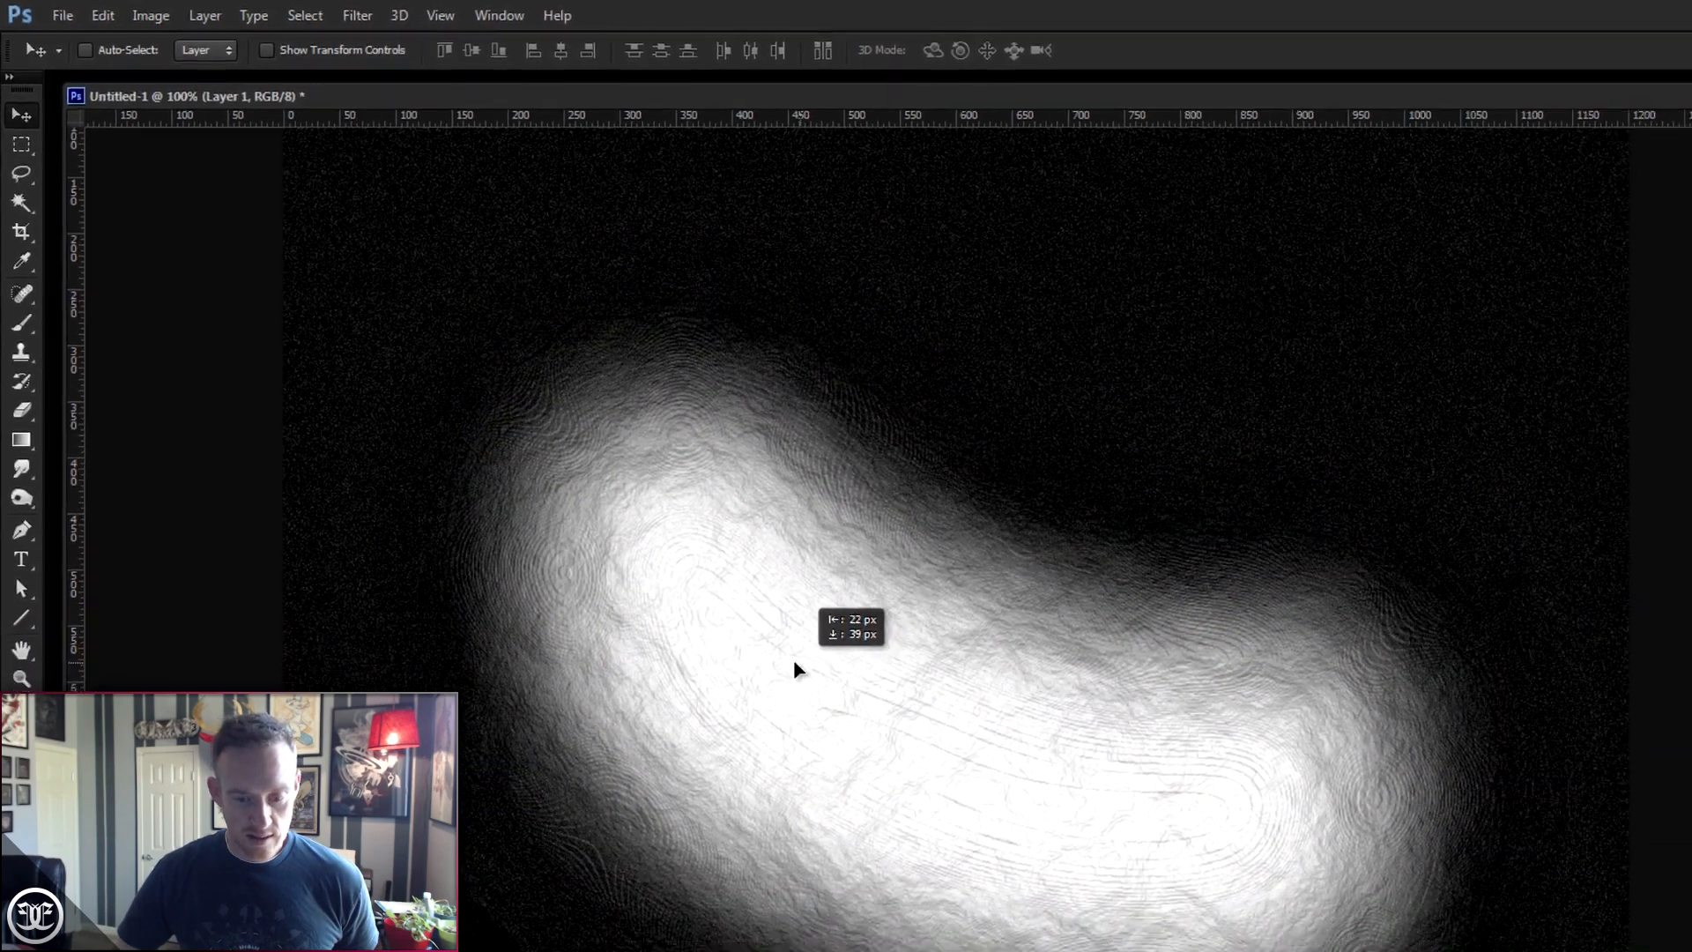
{"action": "left_click_drag", "start_coordinate": [668, 552], "coordinate": [589, 573]}
{"action": "left_click", "coordinate": [1495, 411]}
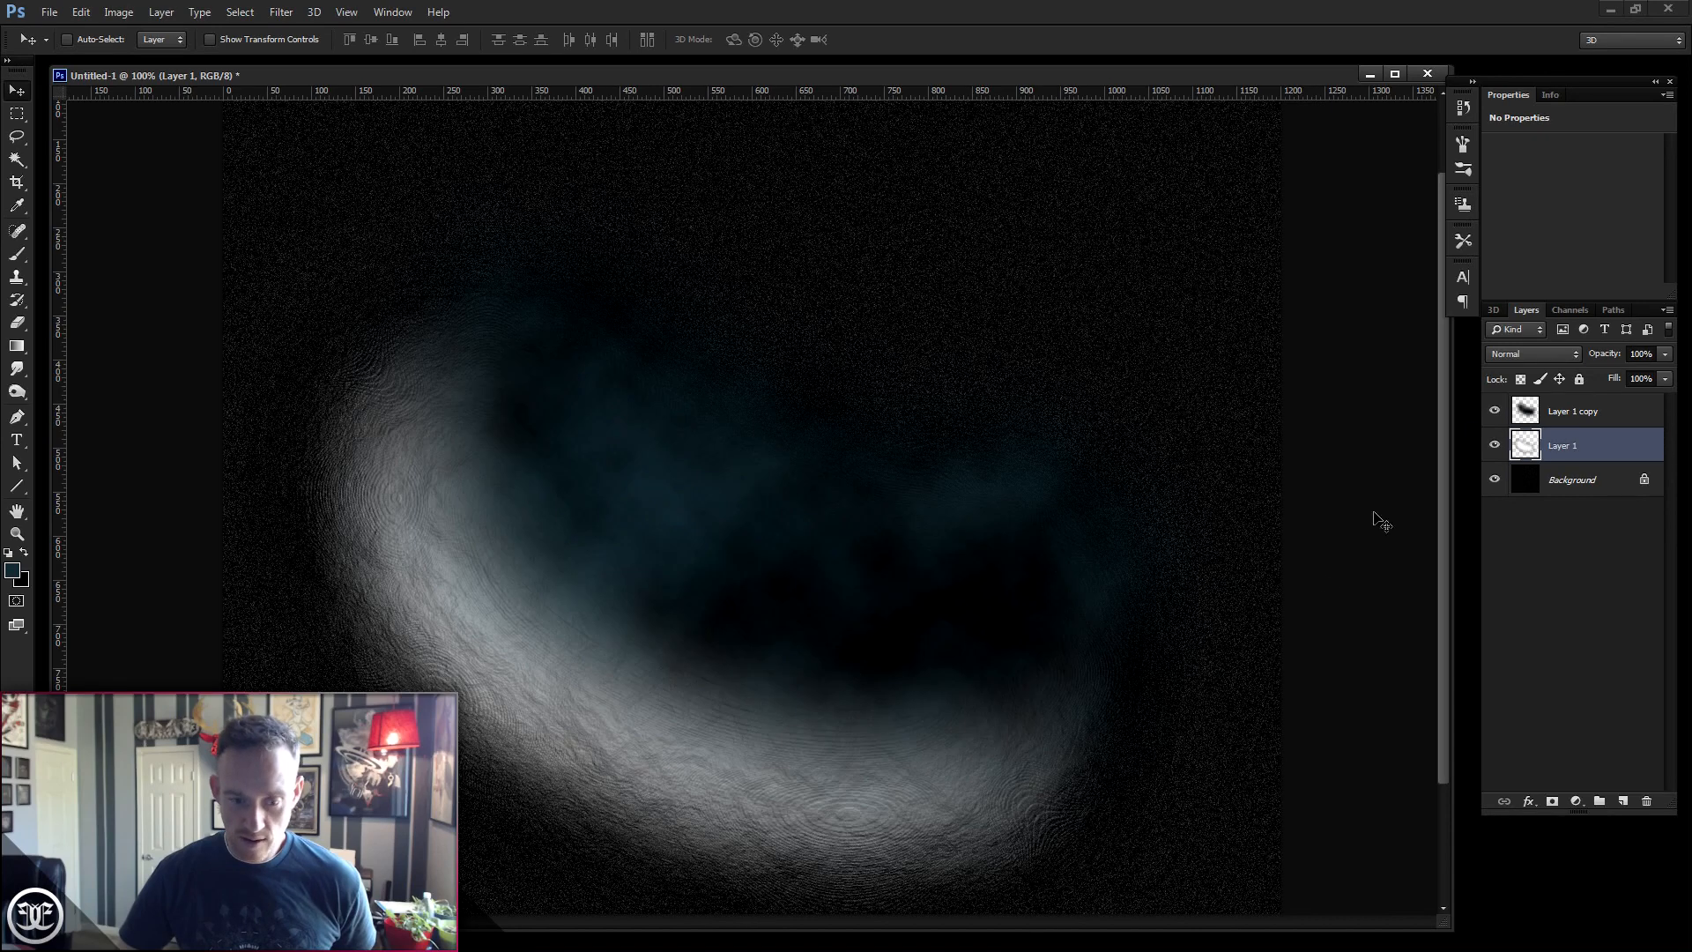
{"action": "left_click_drag", "start_coordinate": [925, 832], "coordinate": [891, 837]}
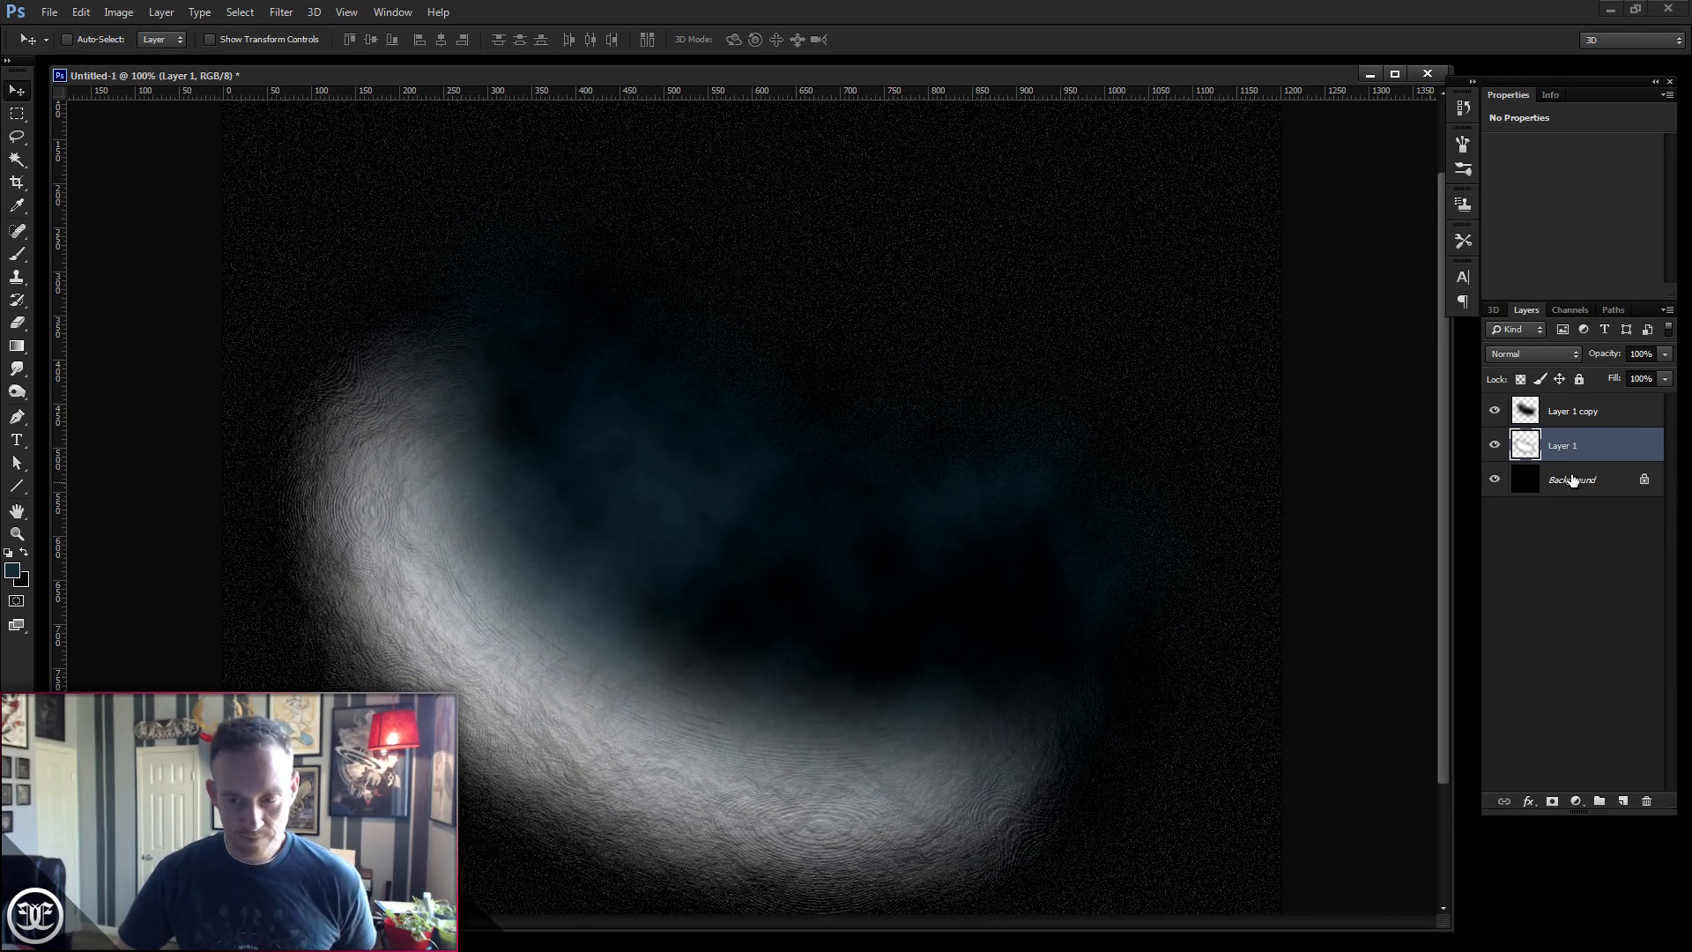
- Hide the duplicate clouds layer and set Layer 1's opacity to 70%
{"action": "left_click", "coordinate": [1492, 413]}
{"action": "left_click", "coordinate": [1665, 355]}
{"action": "left_click_drag", "start_coordinate": [1604, 374], "coordinate": [1615, 375]}
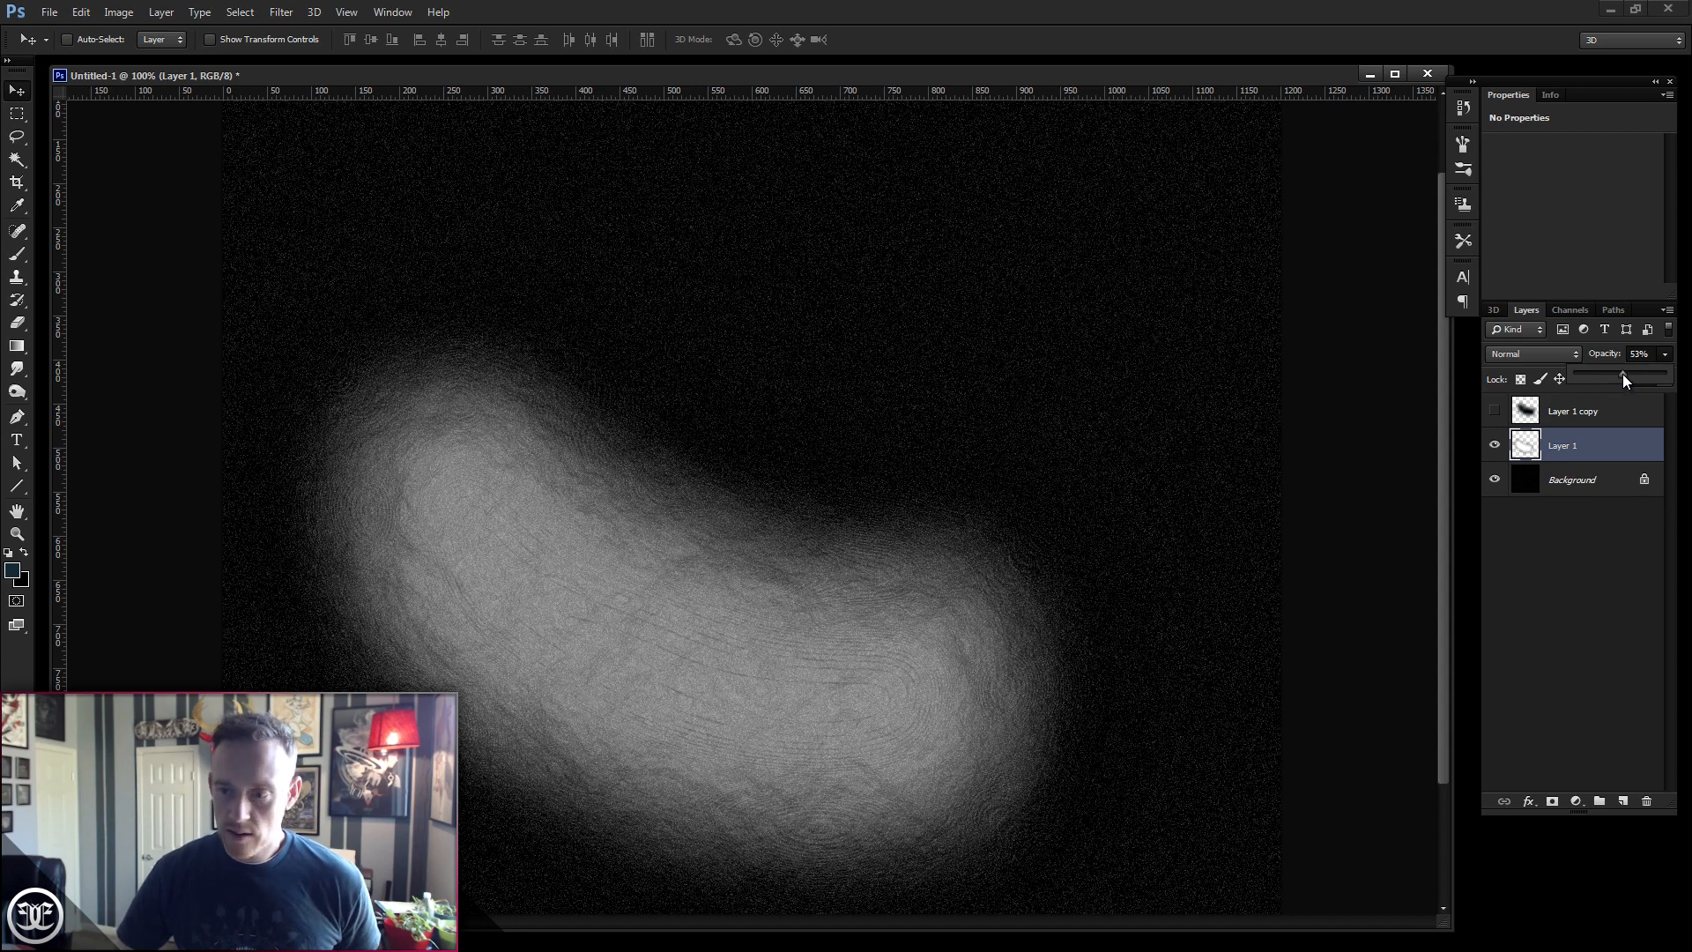
{"action": "left_click_drag", "start_coordinate": [1633, 379], "coordinate": [1635, 379]}
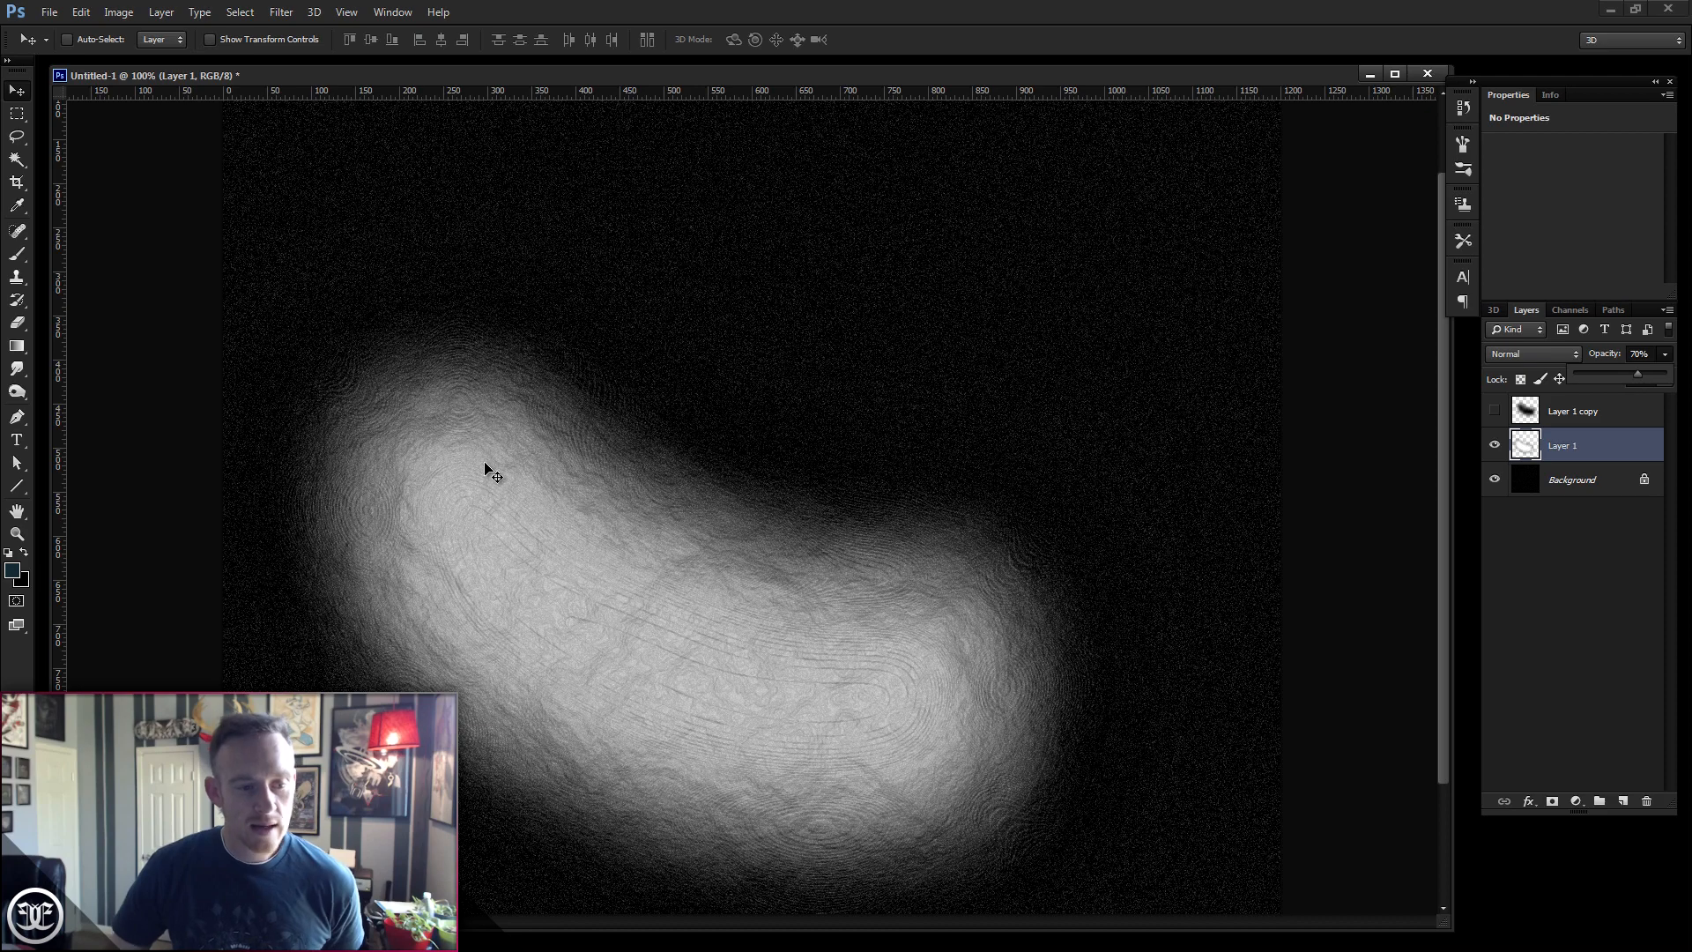
- Invert the colours of Layer 1
{"action": "left_click", "coordinate": [129, 11]}
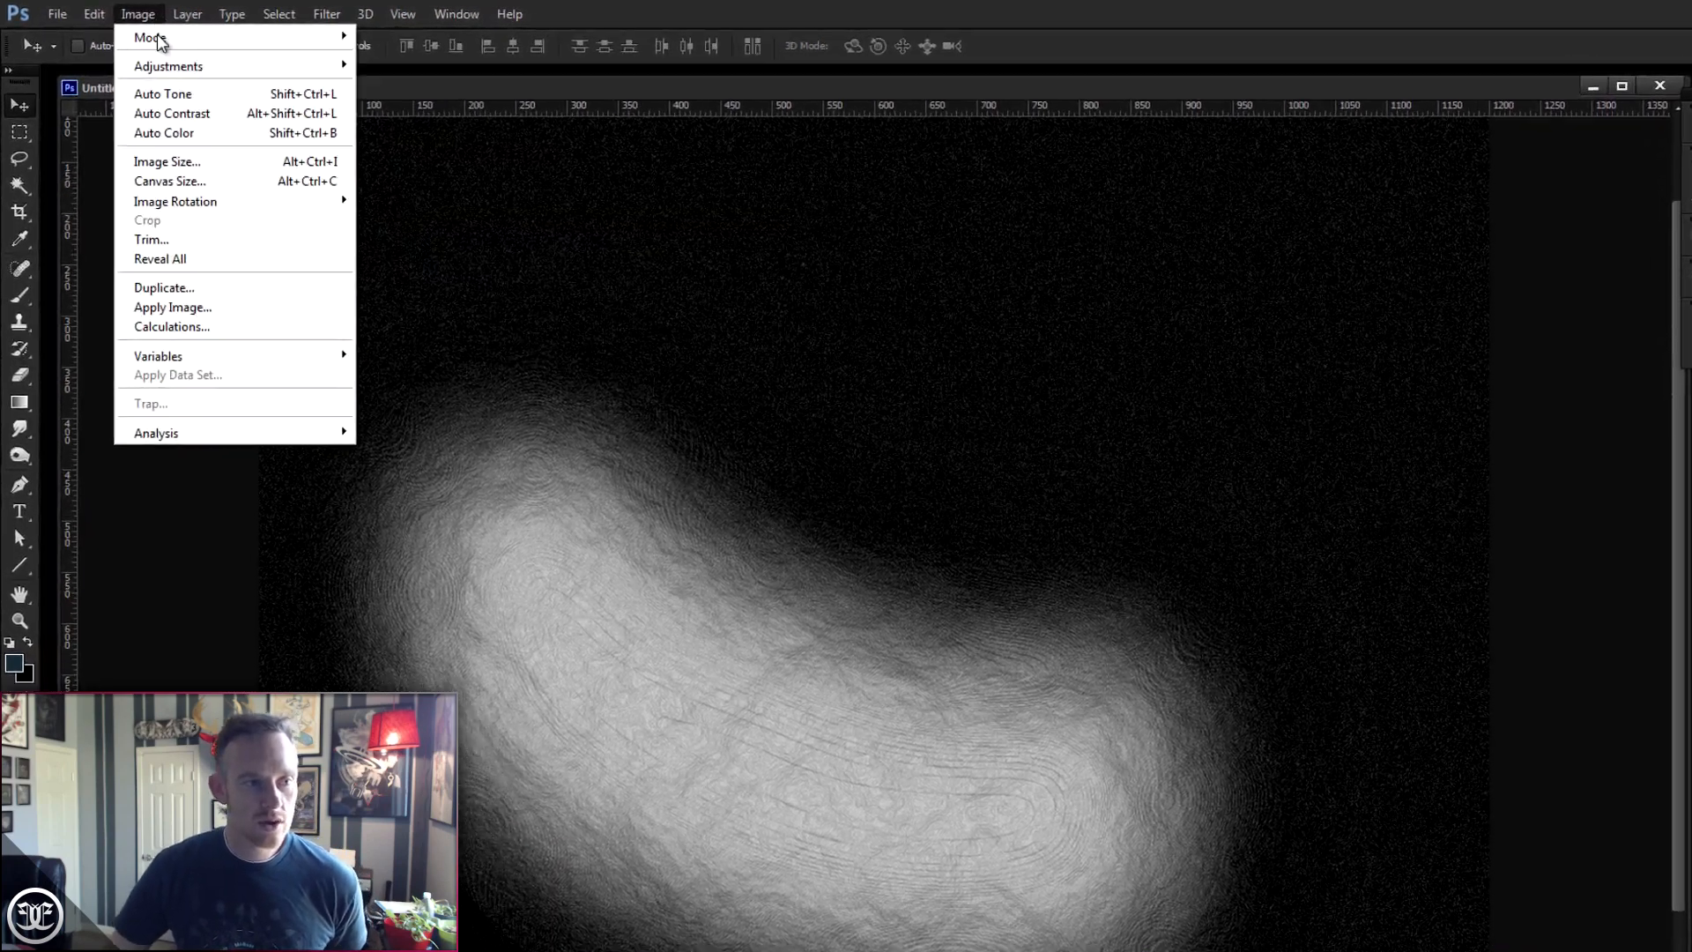
{"action": "mouse_move", "coordinate": [162, 65]}
{"action": "left_click", "coordinate": [458, 296]}
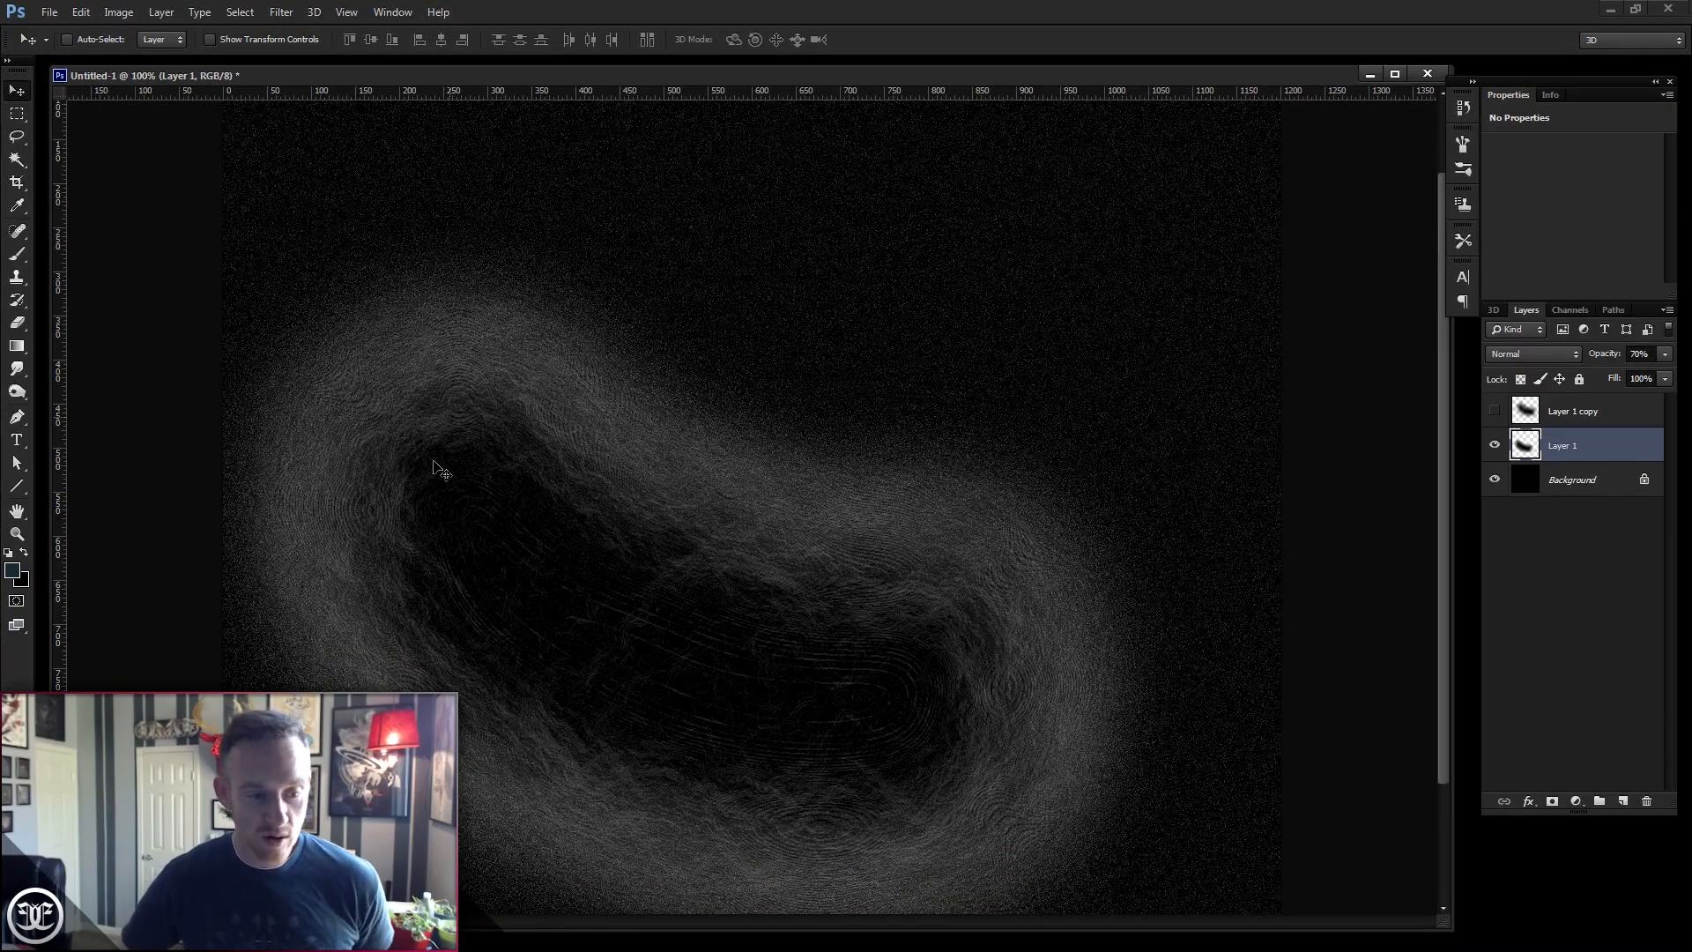
- Nudge Layer 1 slightly and lower its opacity to 49%
{"action": "mouse_move", "coordinate": [783, 728]}
{"action": "left_mouse_down"}
{"action": "mouse_move", "coordinate": [798, 824]}
{"action": "mouse_move", "coordinate": [837, 730]}
{"action": "mouse_move", "coordinate": [812, 744]}
{"action": "left_mouse_up"}
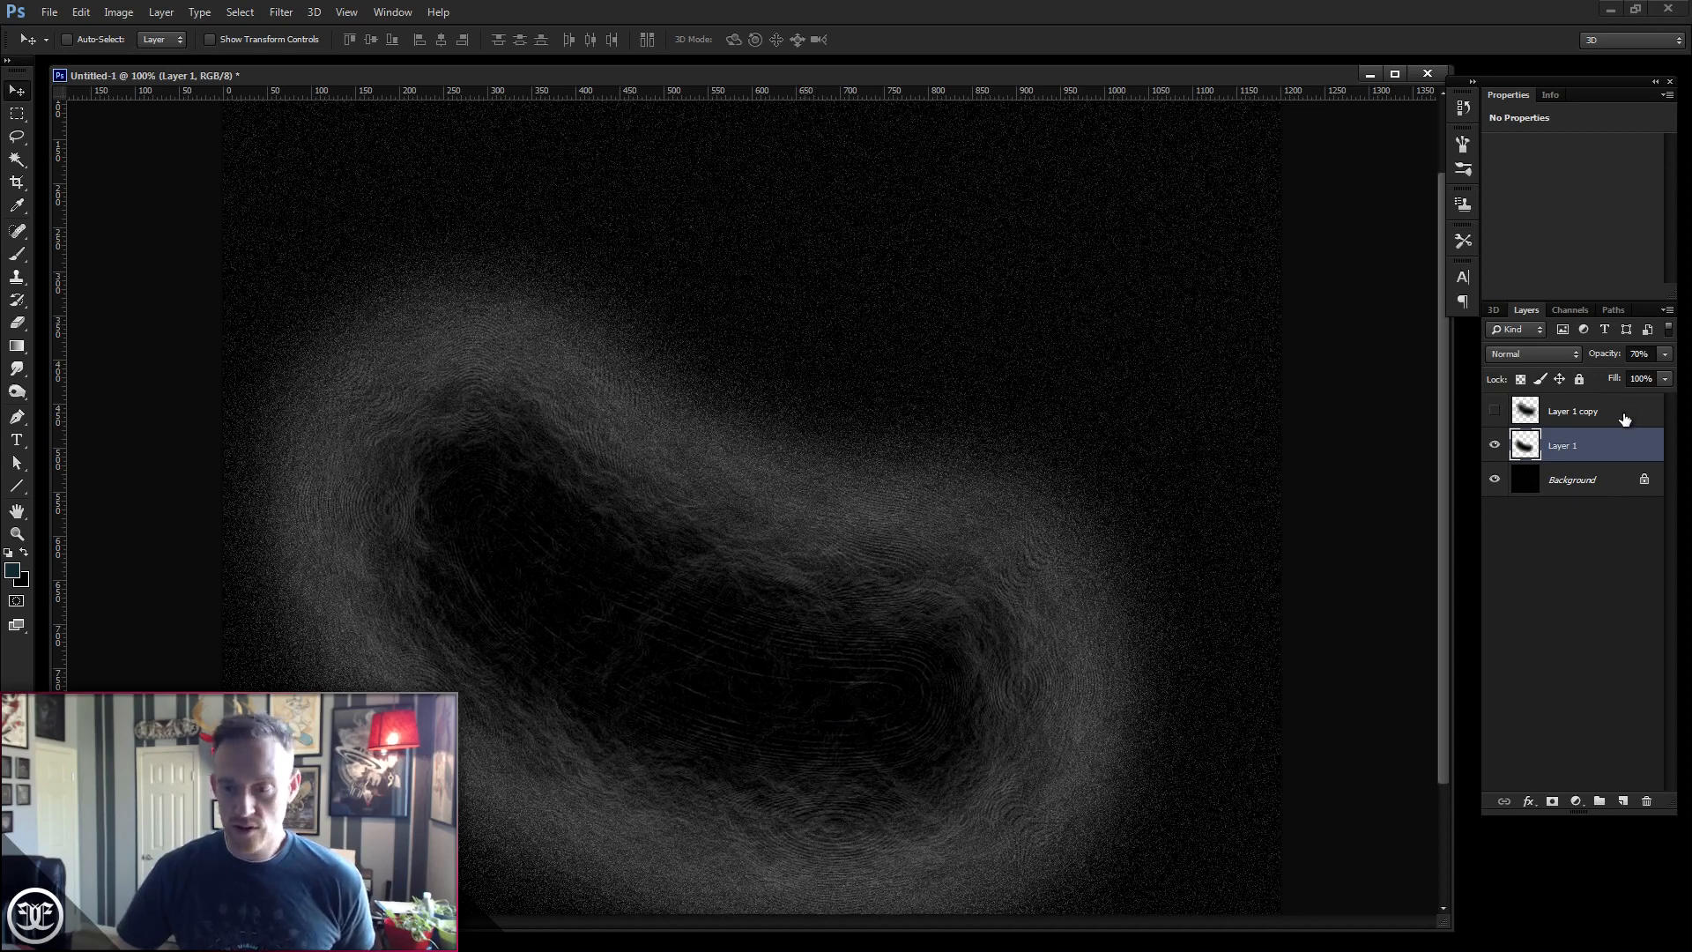
{"action": "left_click", "coordinate": [1664, 355]}
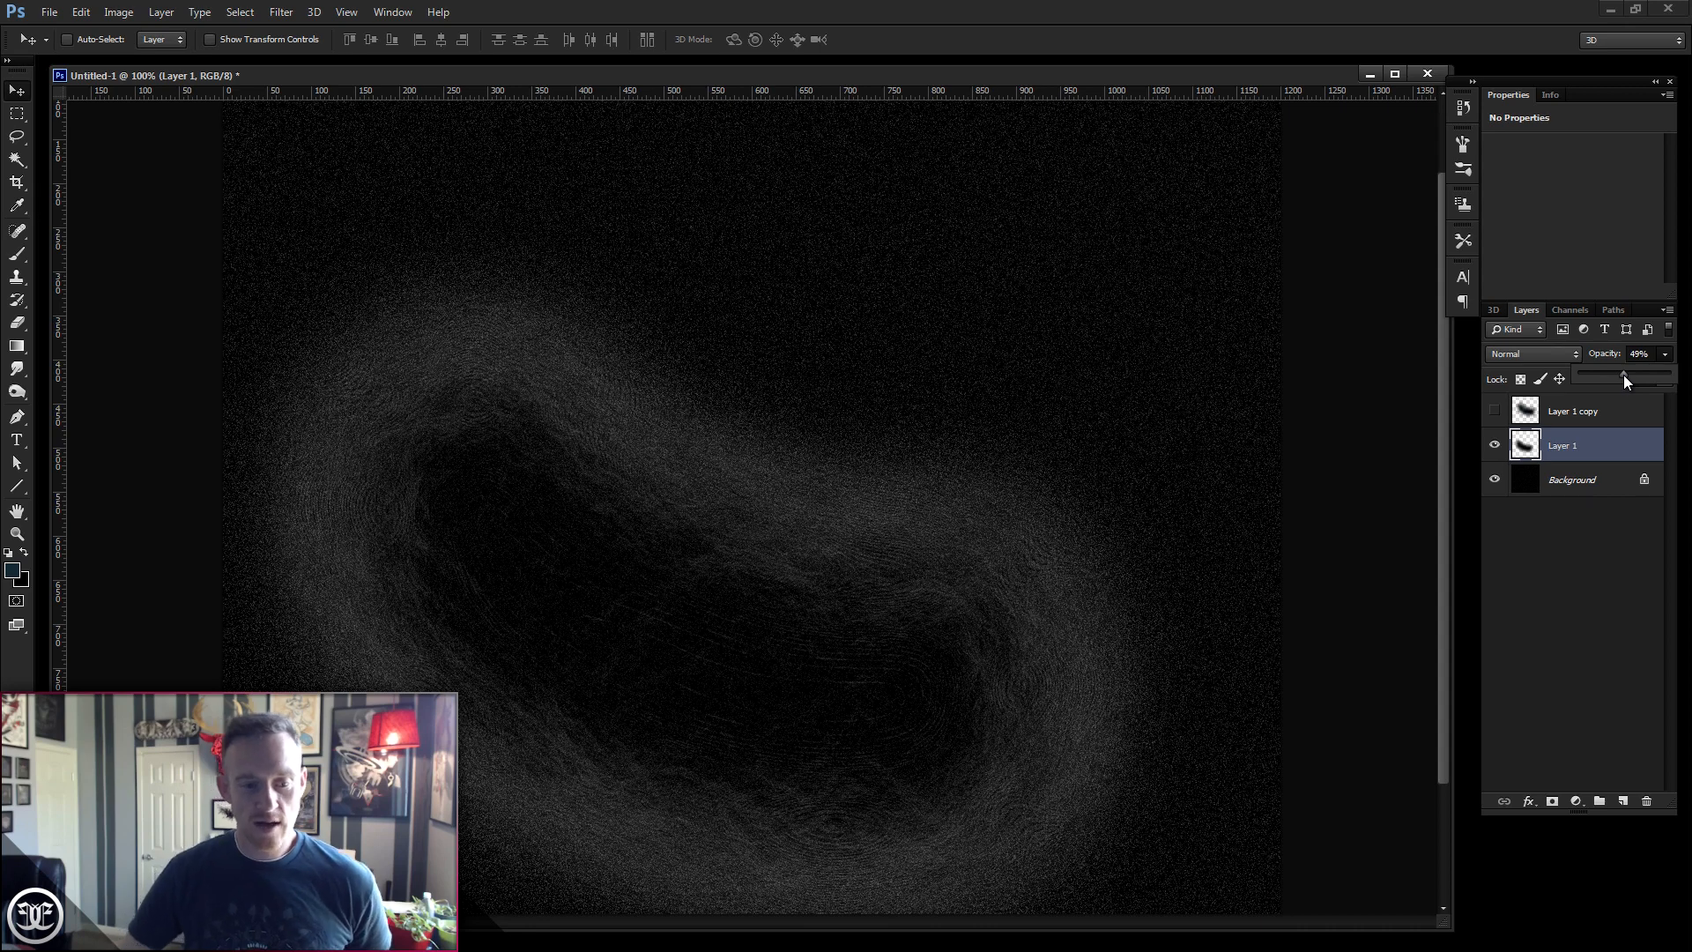
- Show and select the duplicate clouds layer, then move it upward about 56 px
{"action": "left_click", "coordinate": [1495, 410]}
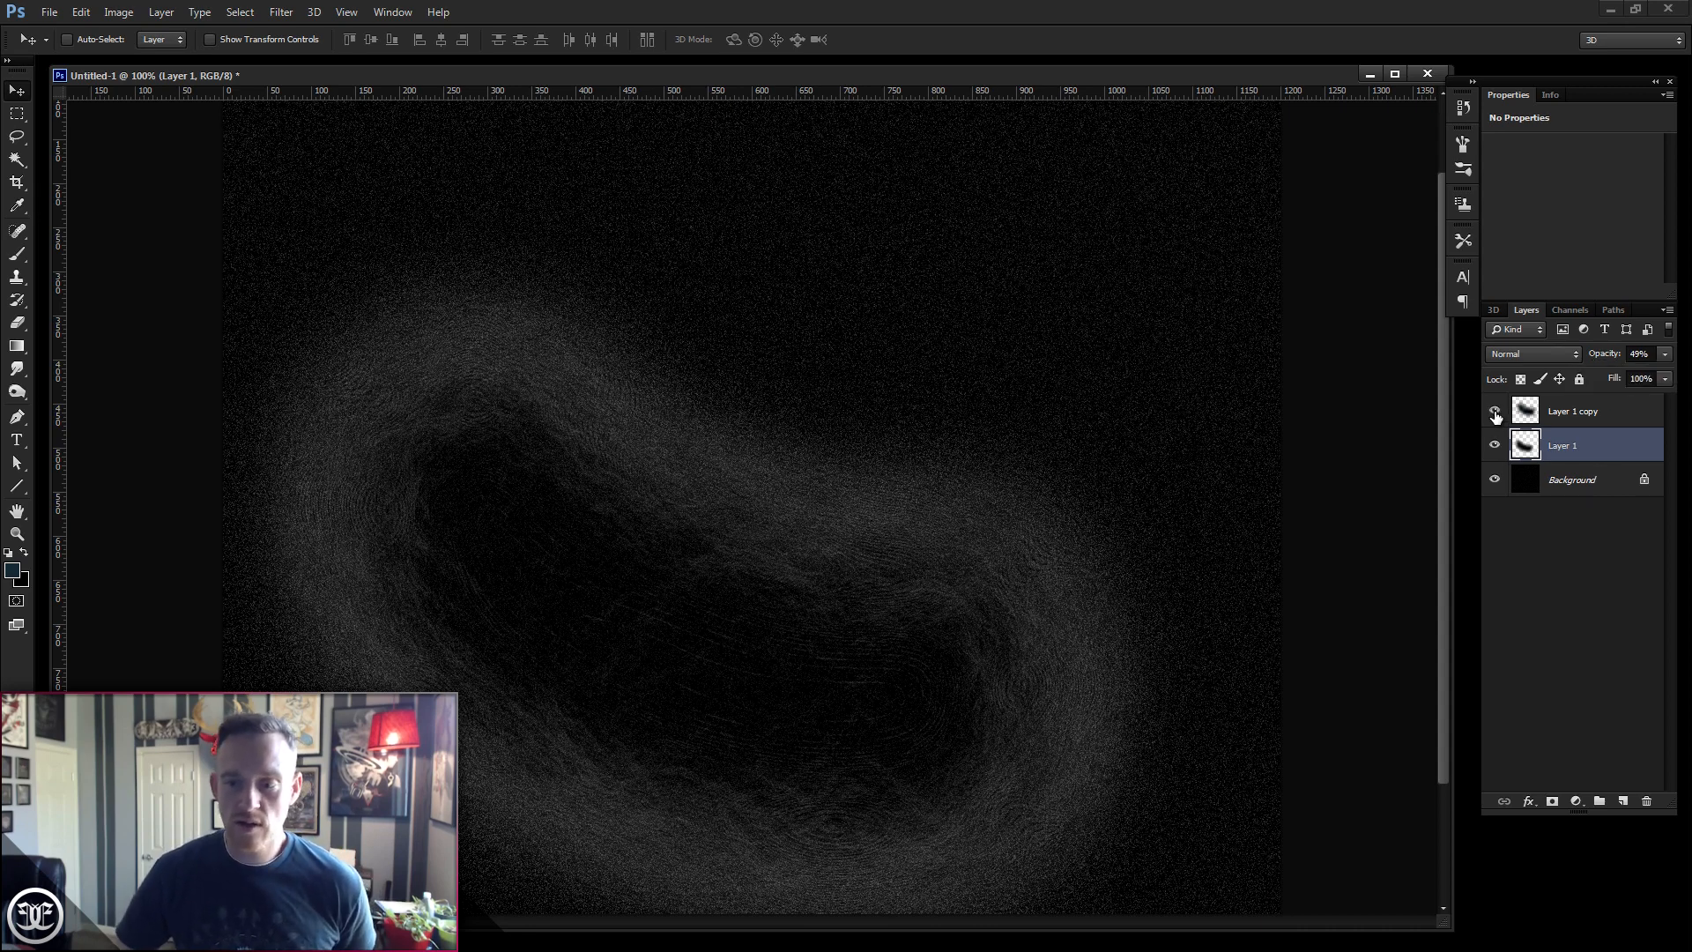
{"action": "left_click", "coordinate": [1576, 414]}
{"action": "left_click_drag", "start_coordinate": [951, 643], "coordinate": [950, 591]}
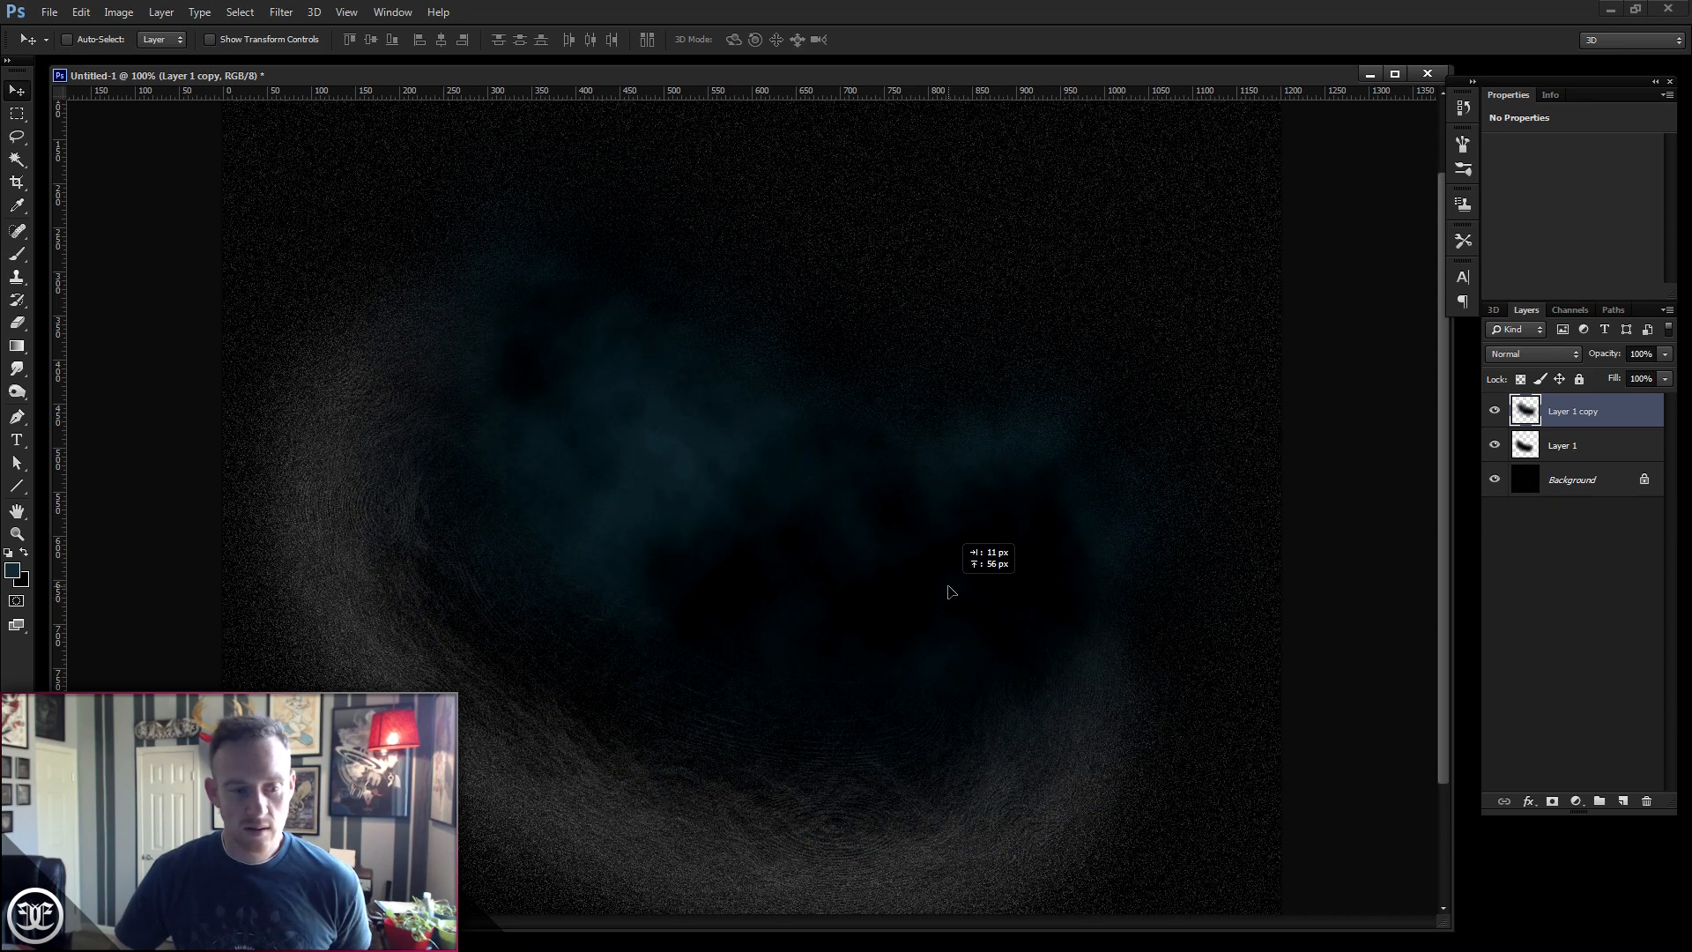
{"action": "left_click_drag", "start_coordinate": [950, 593], "coordinate": [952, 594]}
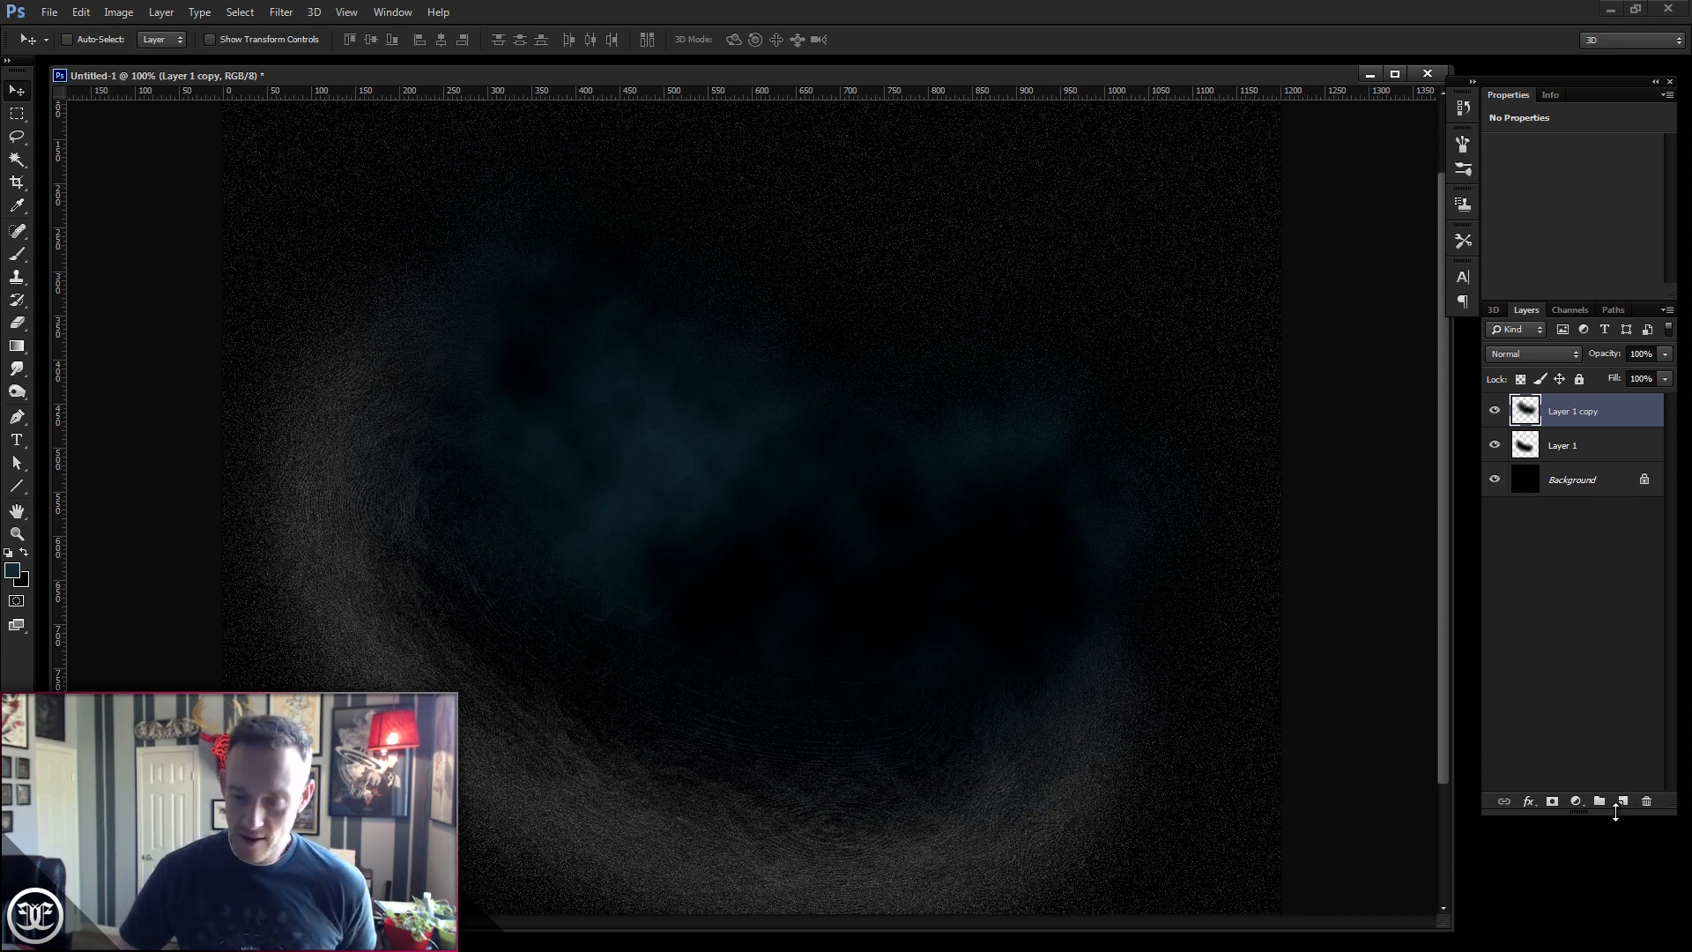
- Create a new layer and draw a small oval Lasso selection below the canvas centre
{"action": "left_click", "coordinate": [1624, 802]}
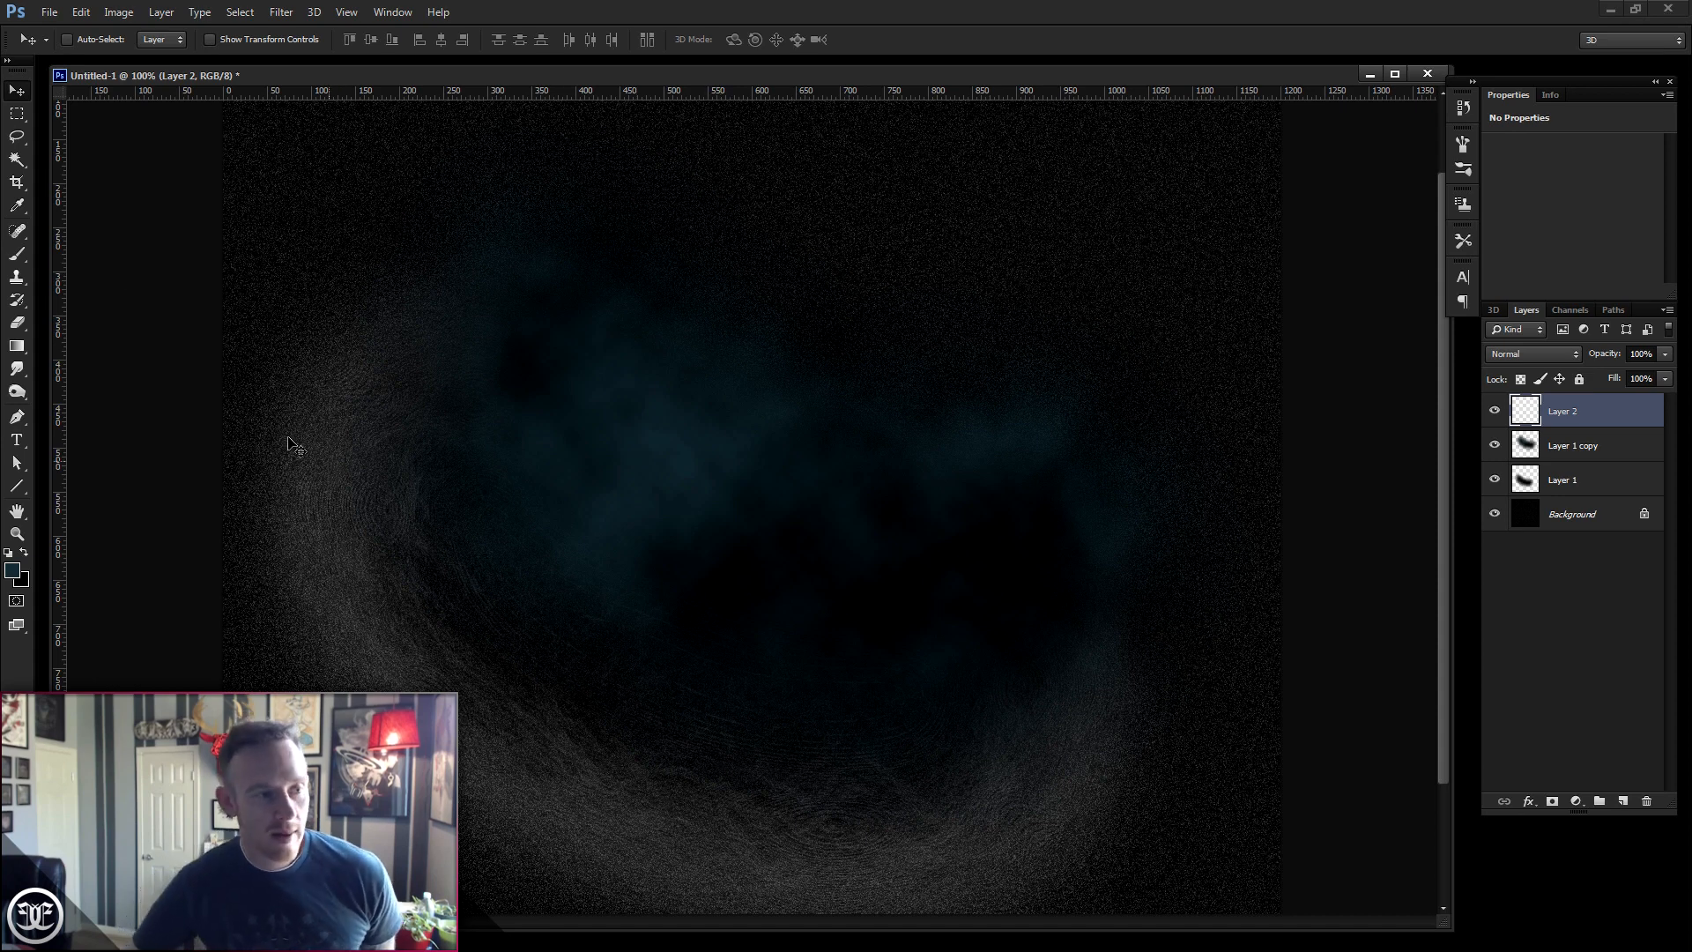
{"action": "left_click", "coordinate": [18, 139]}
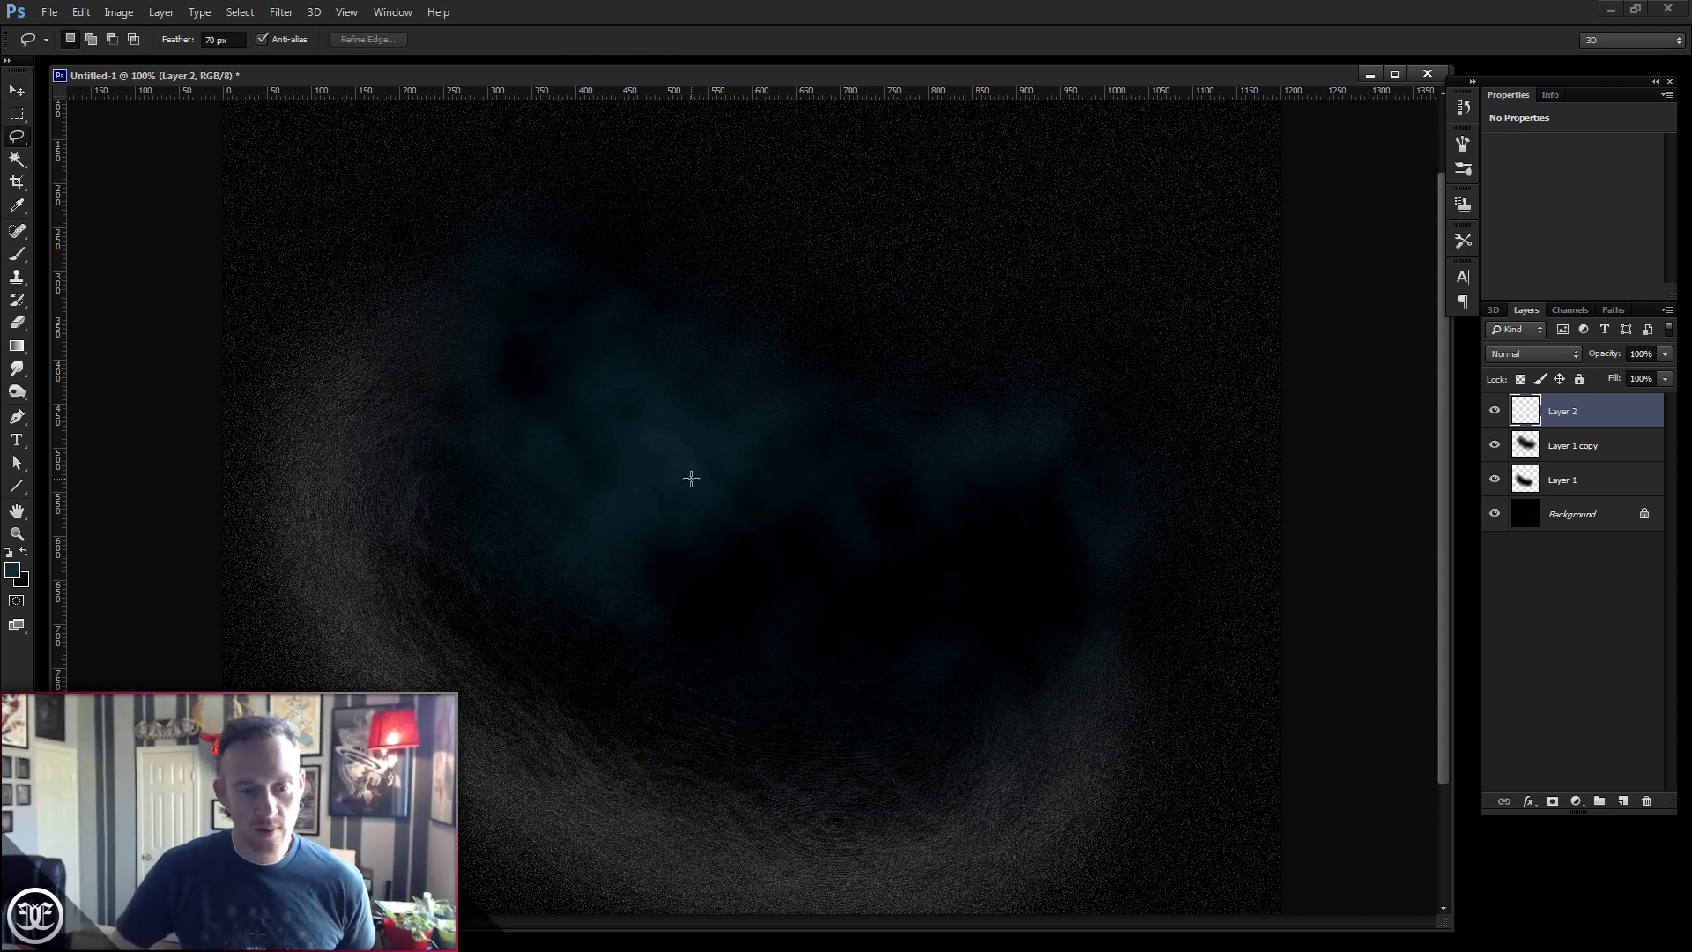
{"action": "mouse_move", "coordinate": [663, 485]}
{"action": "left_mouse_down"}
{"action": "mouse_move", "coordinate": [724, 576]}
{"action": "mouse_move", "coordinate": [786, 618]}
{"action": "mouse_move", "coordinate": [869, 637]}
{"action": "mouse_move", "coordinate": [946, 614]}
{"action": "mouse_move", "coordinate": [972, 572]}
{"action": "mouse_move", "coordinate": [976, 521]}
{"action": "mouse_move", "coordinate": [957, 506]}
{"action": "mouse_move", "coordinate": [835, 510]}
{"action": "mouse_move", "coordinate": [764, 450]}
{"action": "mouse_move", "coordinate": [665, 484]}
{"action": "left_mouse_up"}
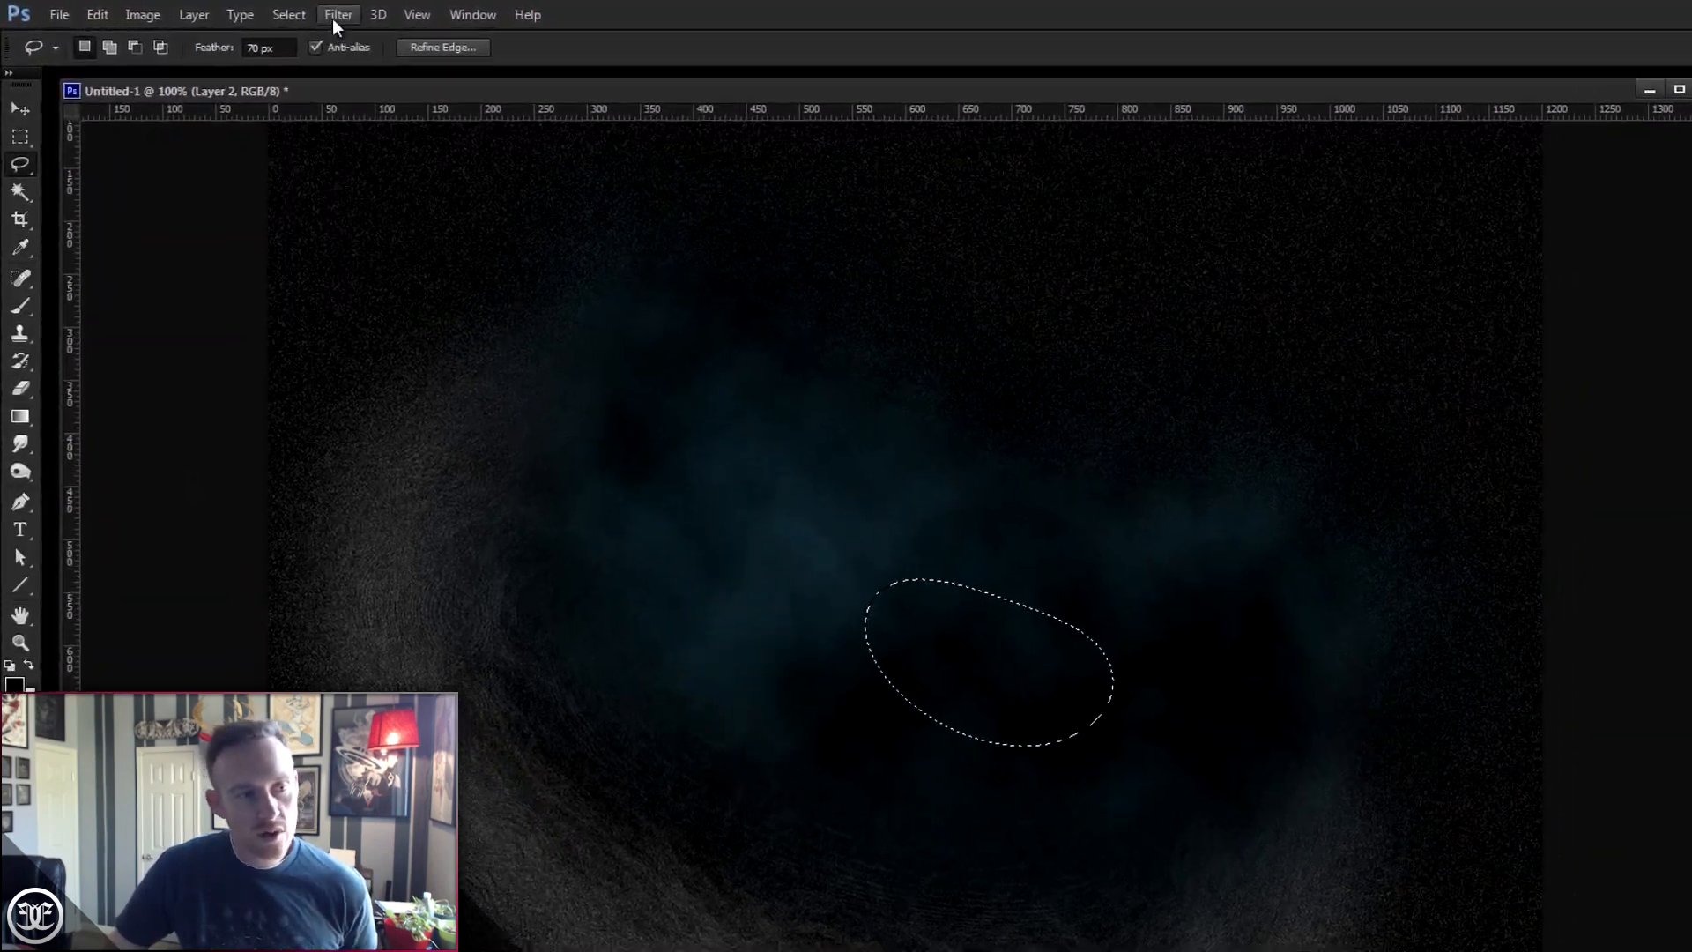
- Render Clouds inside the oval selection on Layer 2, then deselect
{"action": "left_click", "coordinate": [281, 12]}
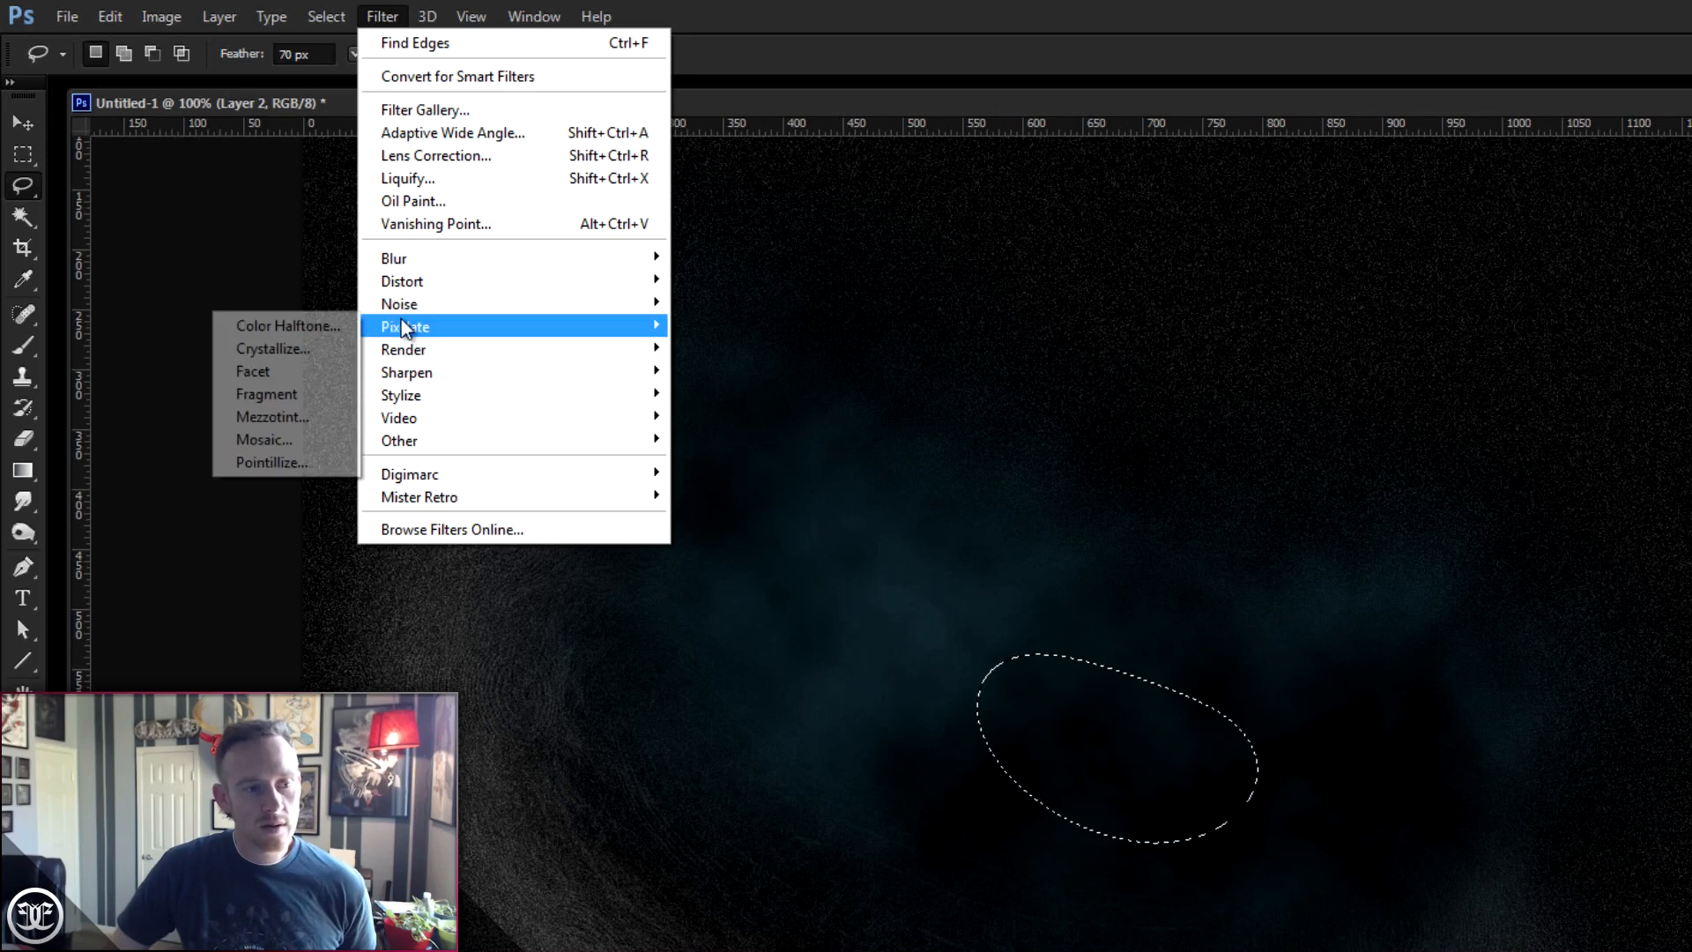
{"action": "mouse_move", "coordinate": [414, 349]}
{"action": "left_click", "coordinate": [318, 353]}
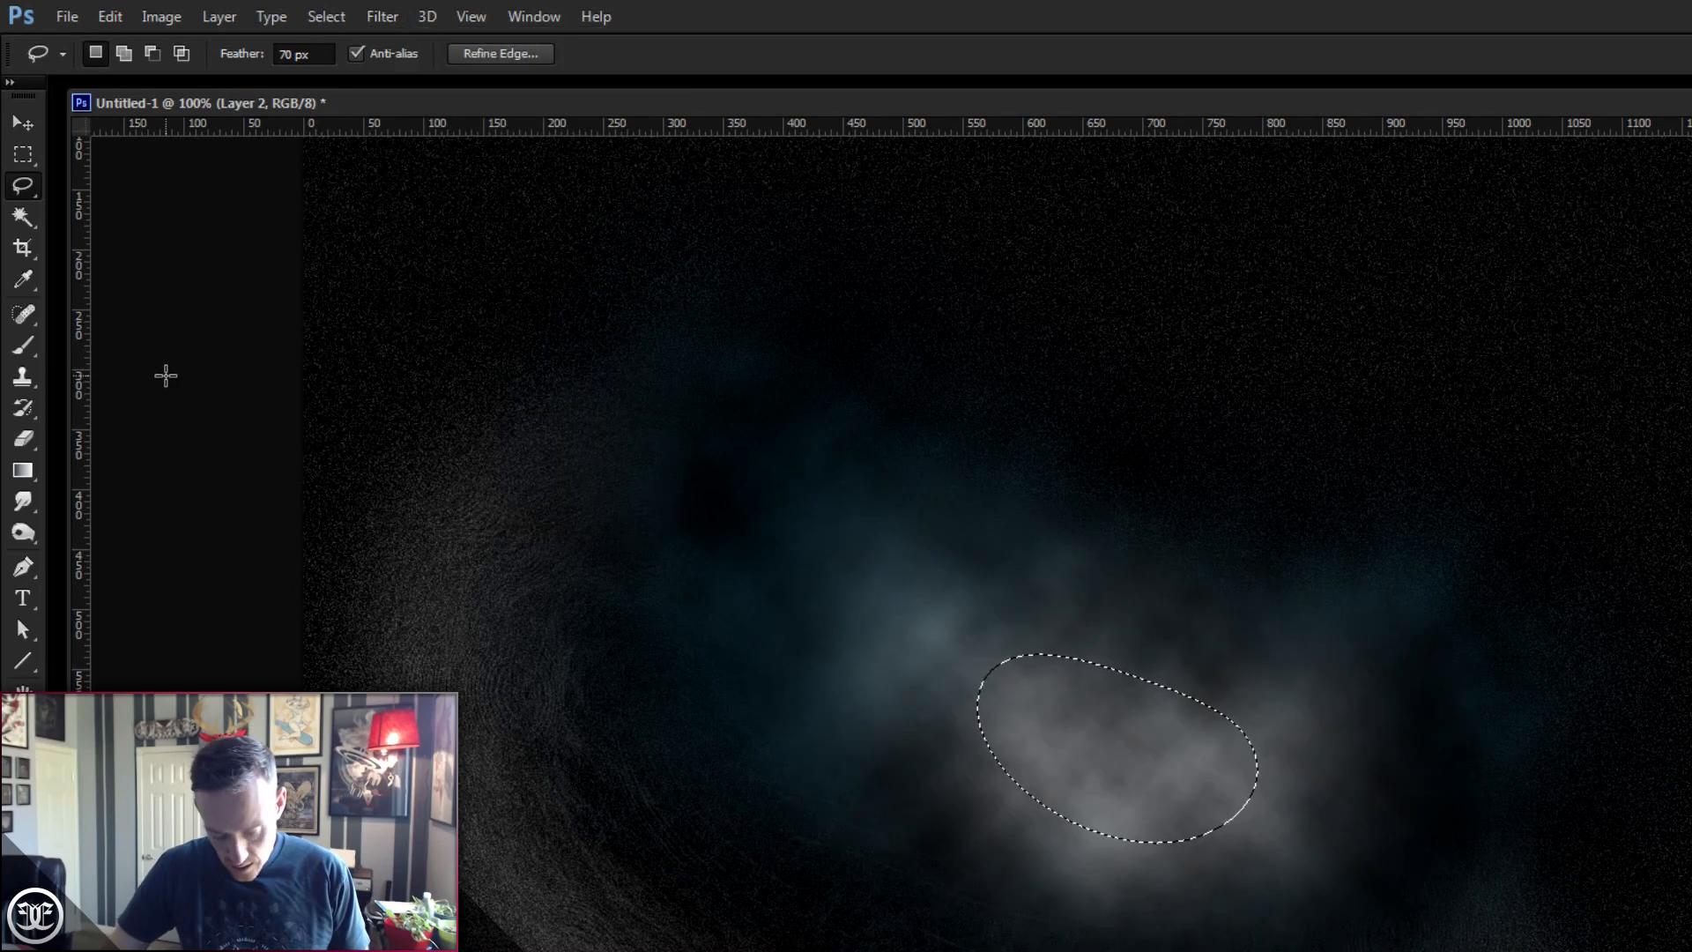
{"action": "key", "text": "ctrl+d"}
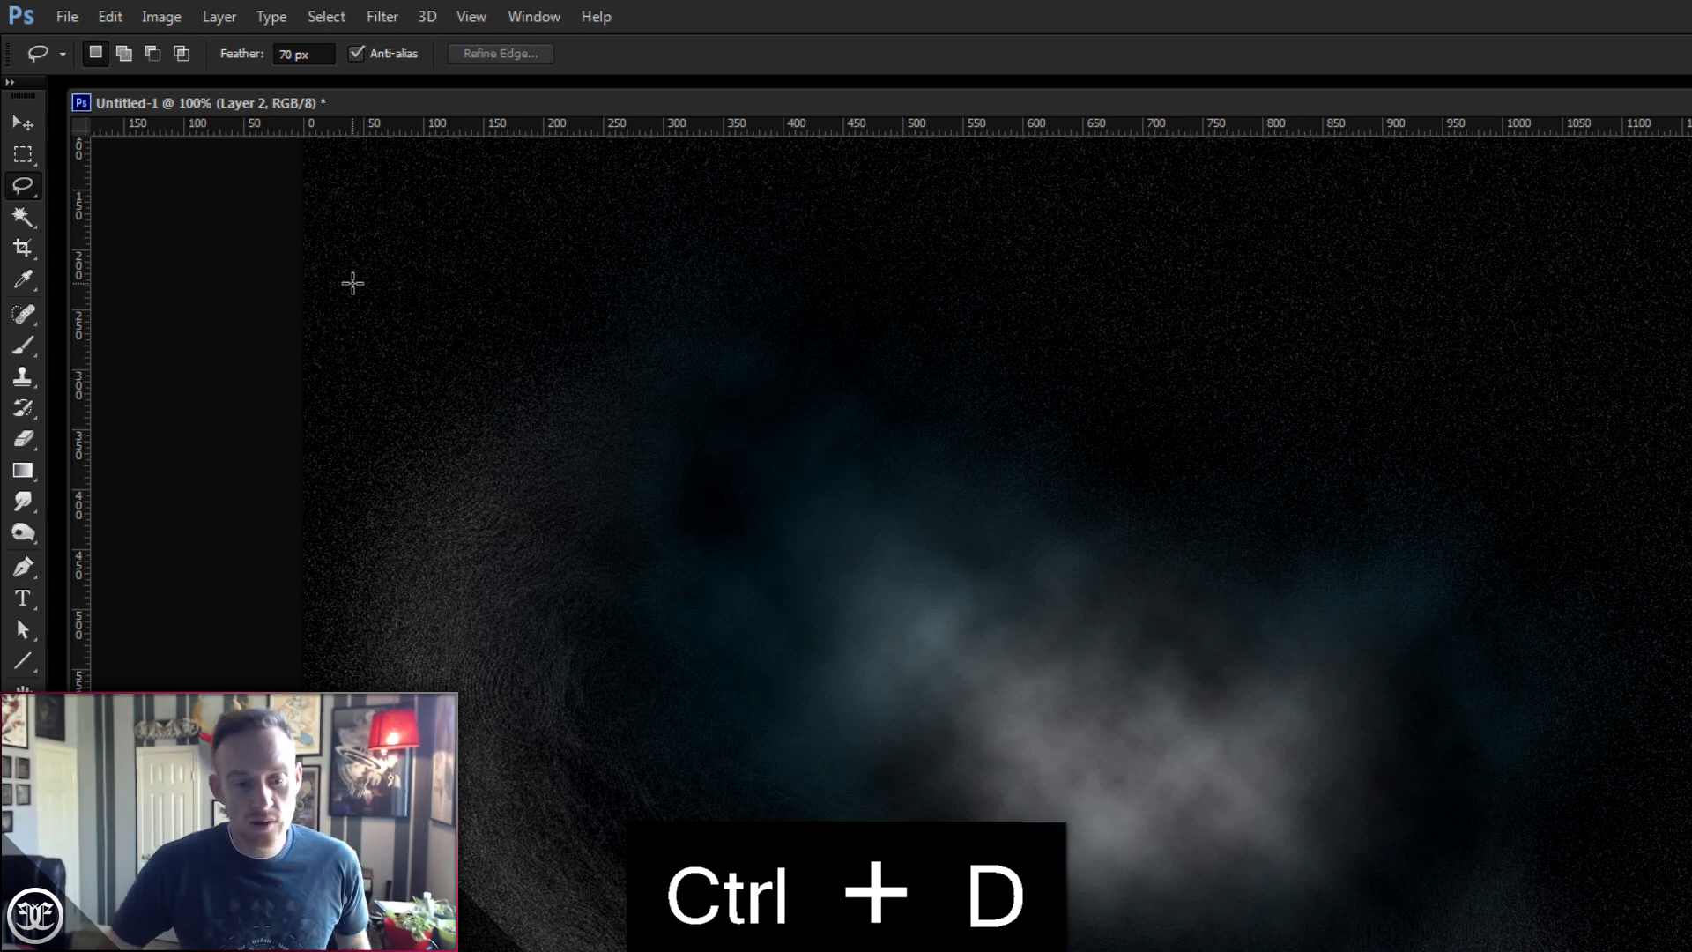
- Apply Levels to Layer 2 with the black input at 74 and the white input at 171
{"action": "left_click", "coordinate": [161, 17]}
{"action": "mouse_move", "coordinate": [181, 76]}
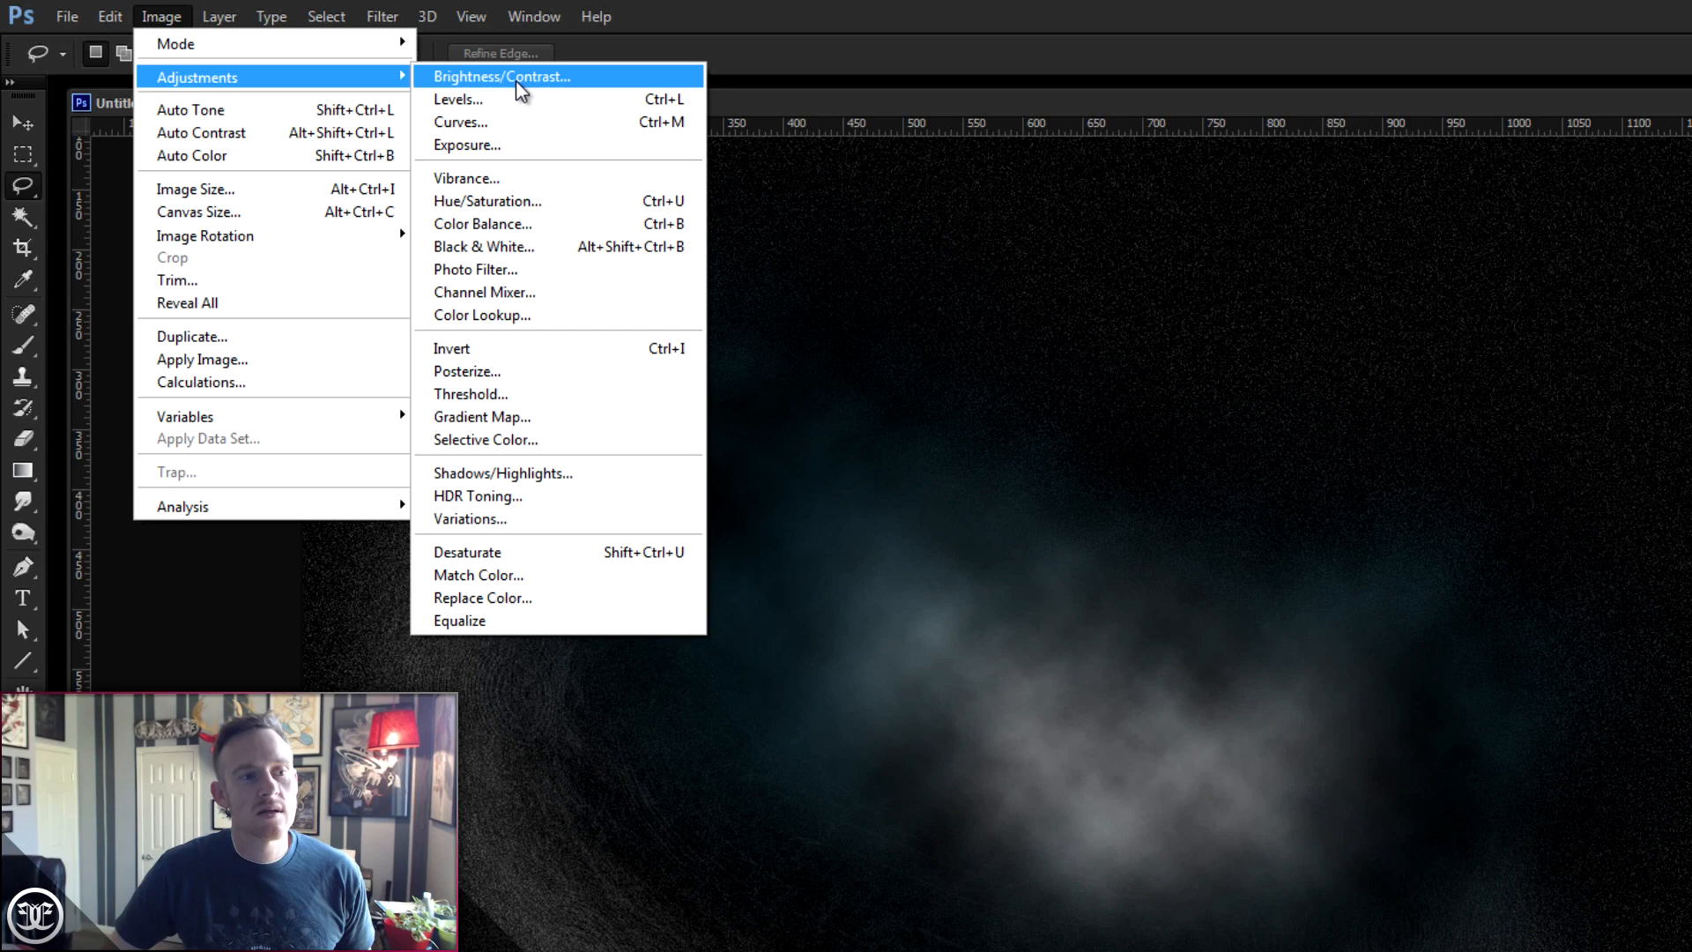
{"action": "left_click", "coordinate": [517, 98]}
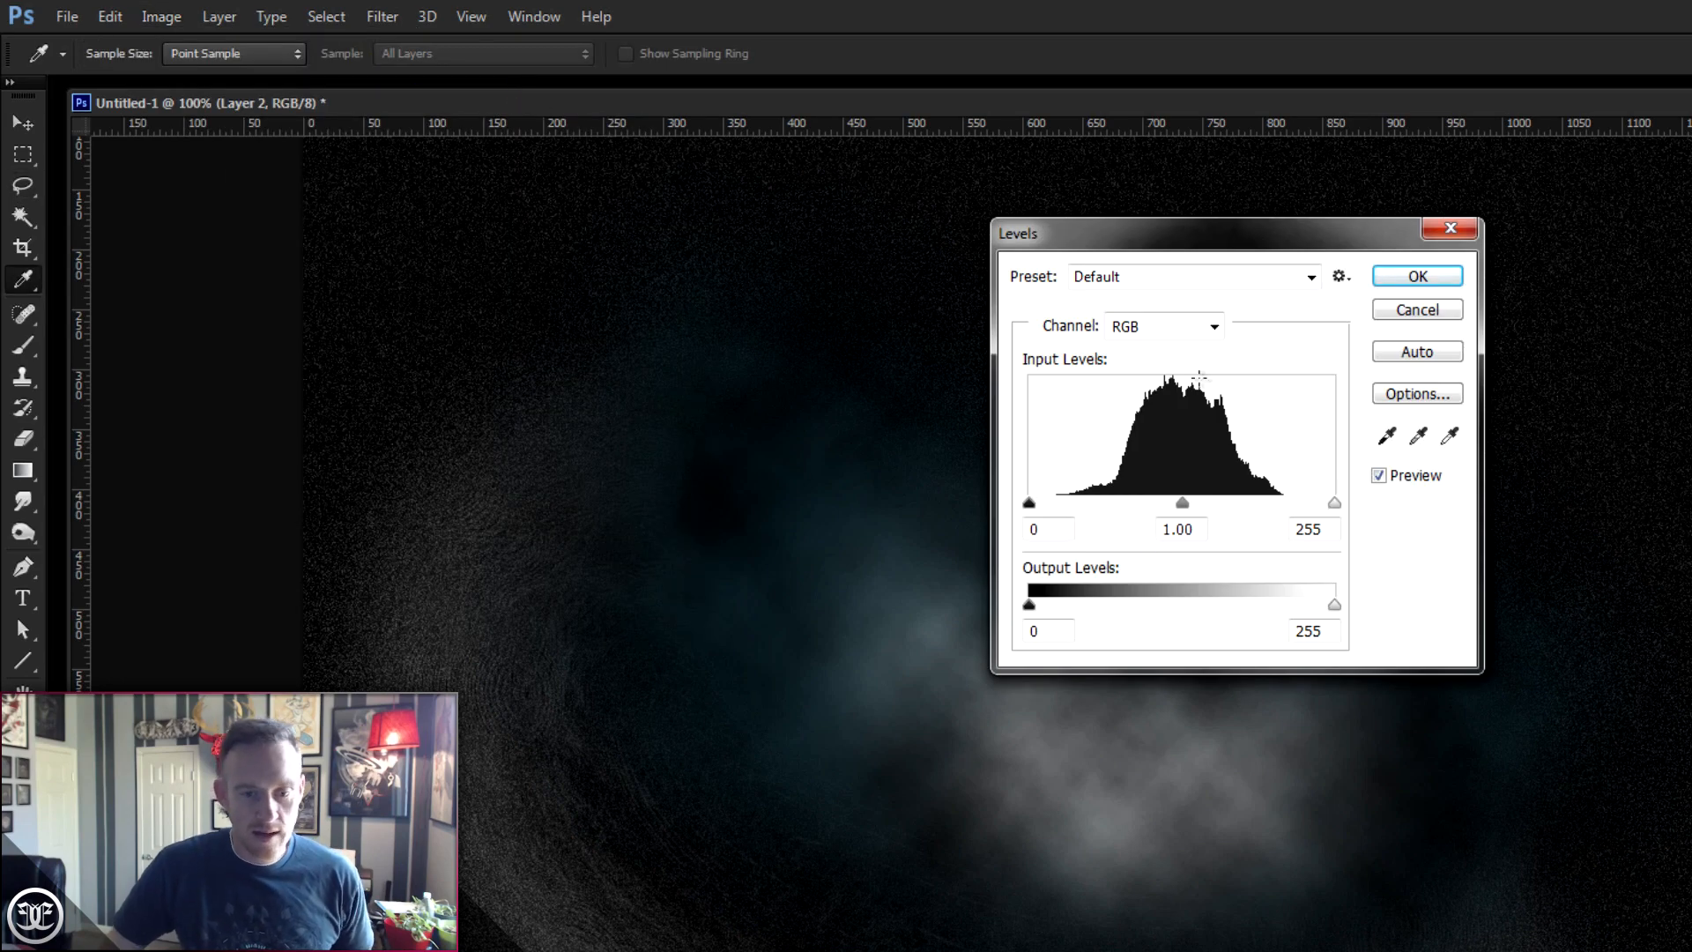
{"action": "left_click_drag", "start_coordinate": [1029, 505], "coordinate": [1088, 507]}
{"action": "left_click_drag", "start_coordinate": [1335, 508], "coordinate": [1254, 510]}
{"action": "left_click_drag", "start_coordinate": [1088, 504], "coordinate": [1109, 506]}
{"action": "left_click_drag", "start_coordinate": [1254, 504], "coordinate": [1233, 505]}
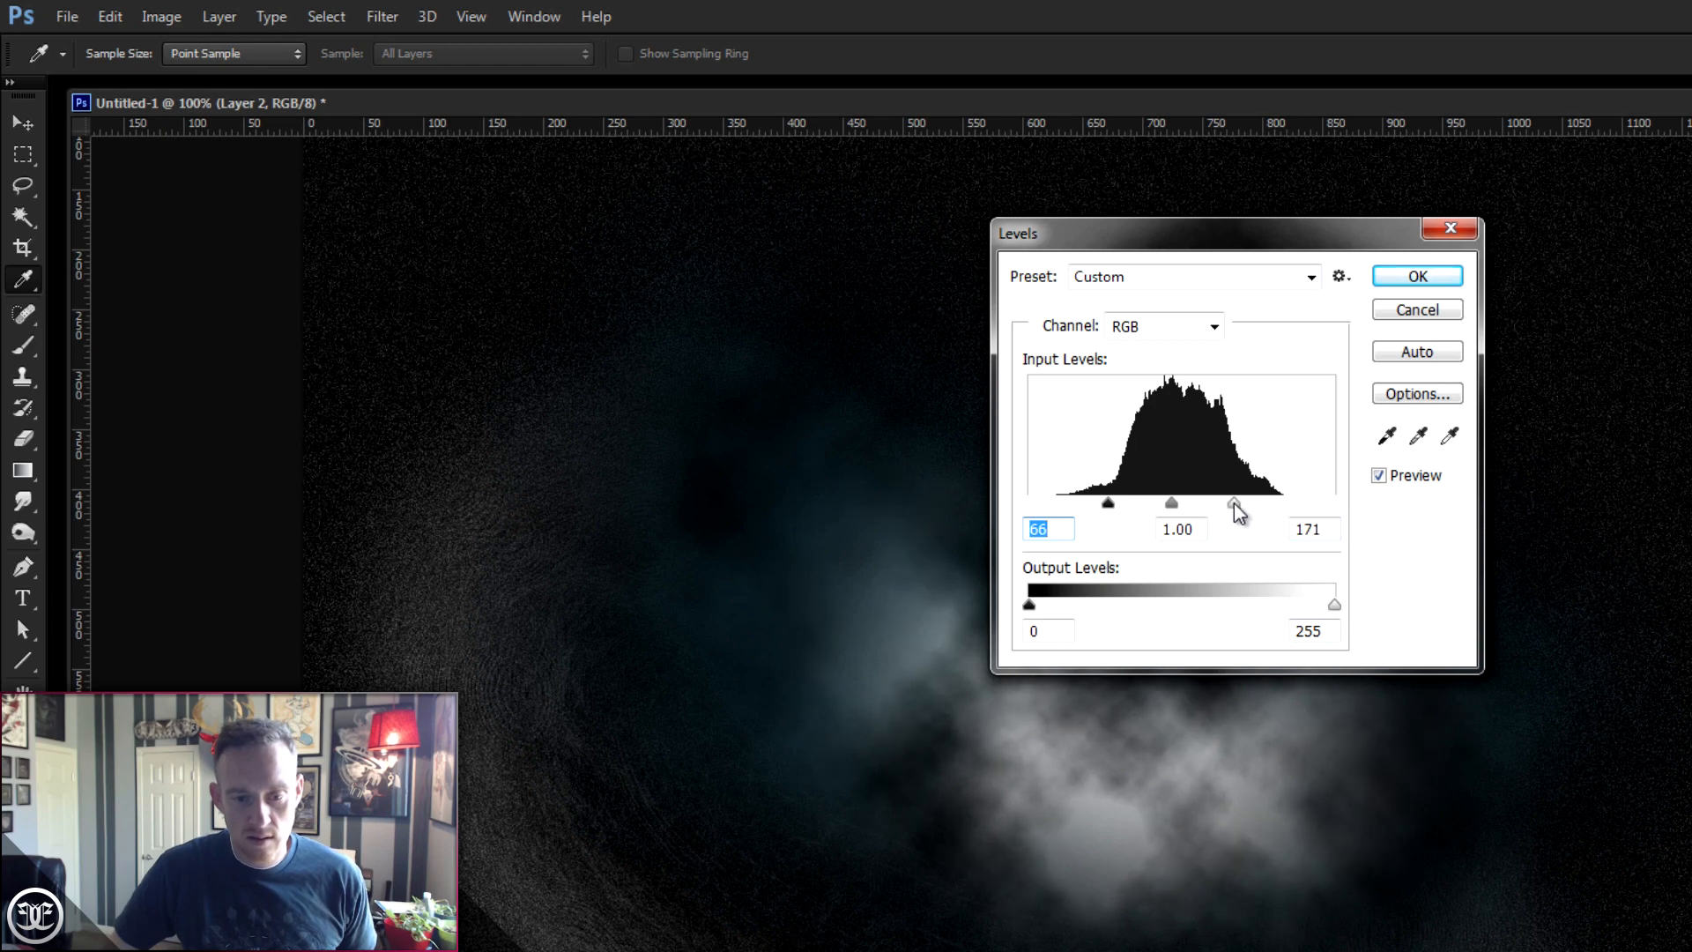
{"action": "left_click_drag", "start_coordinate": [1109, 505], "coordinate": [1118, 508]}
{"action": "left_click_drag", "start_coordinate": [1178, 242], "coordinate": [1391, 209]}
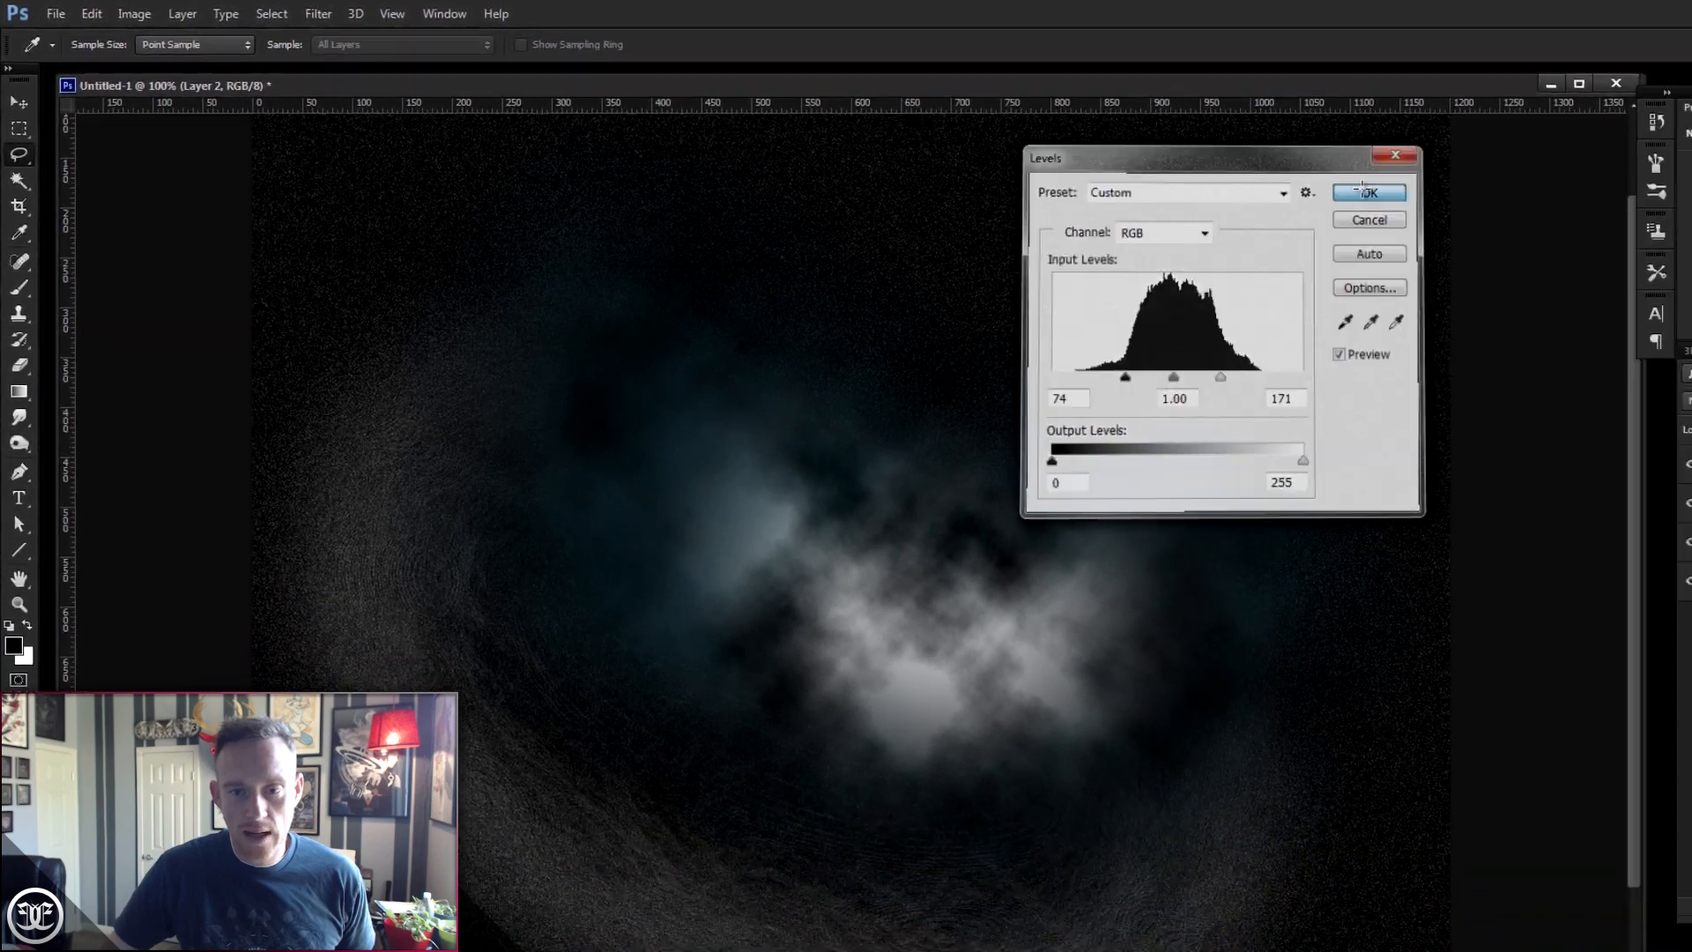
{"action": "left_click", "coordinate": [1650, 226]}
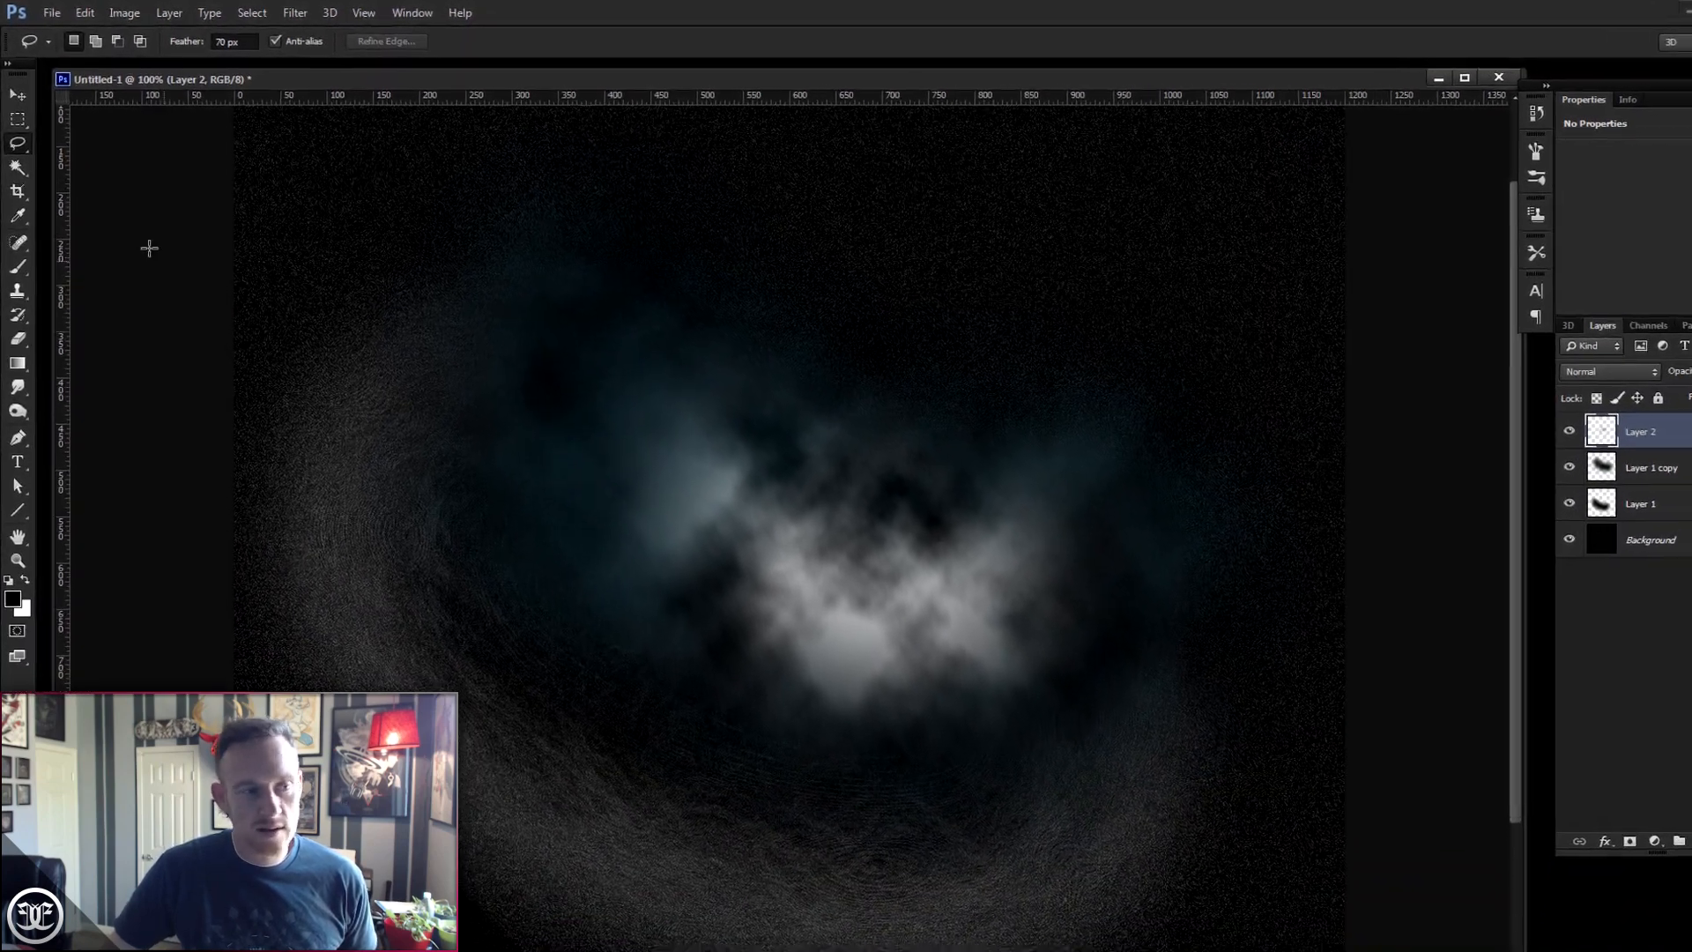
- Colorize Layer 2 with Hue/Saturation, setting hue 27, saturation 68 and lightness +12
{"action": "left_click", "coordinate": [118, 11]}
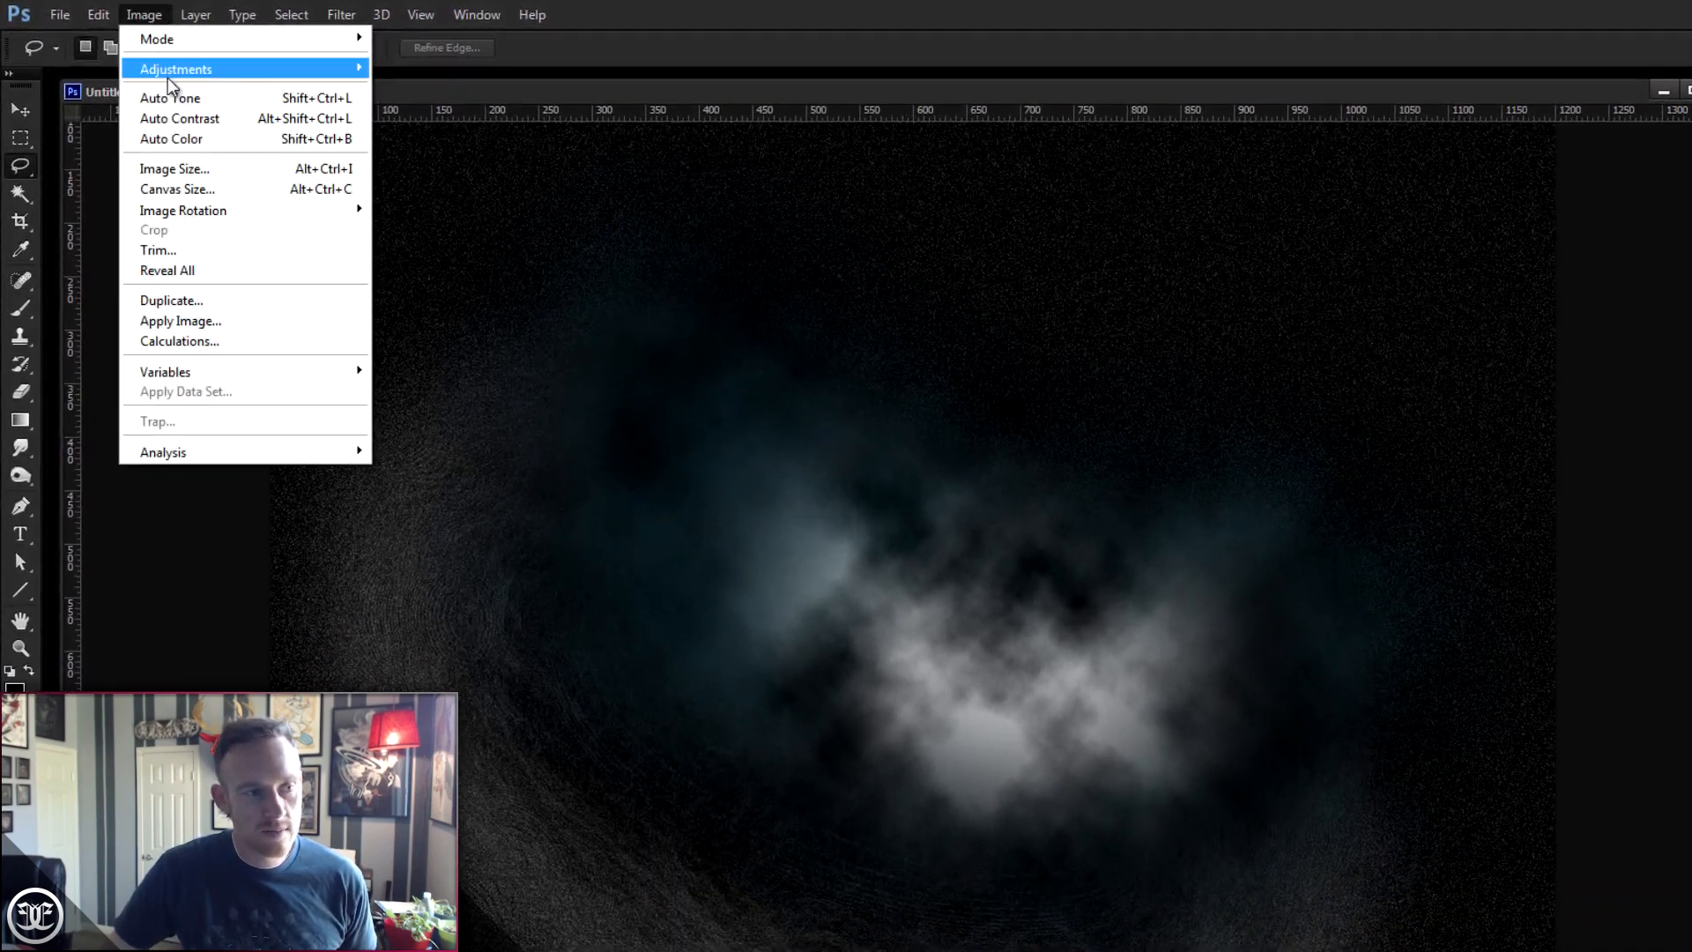
{"action": "mouse_move", "coordinate": [167, 77]}
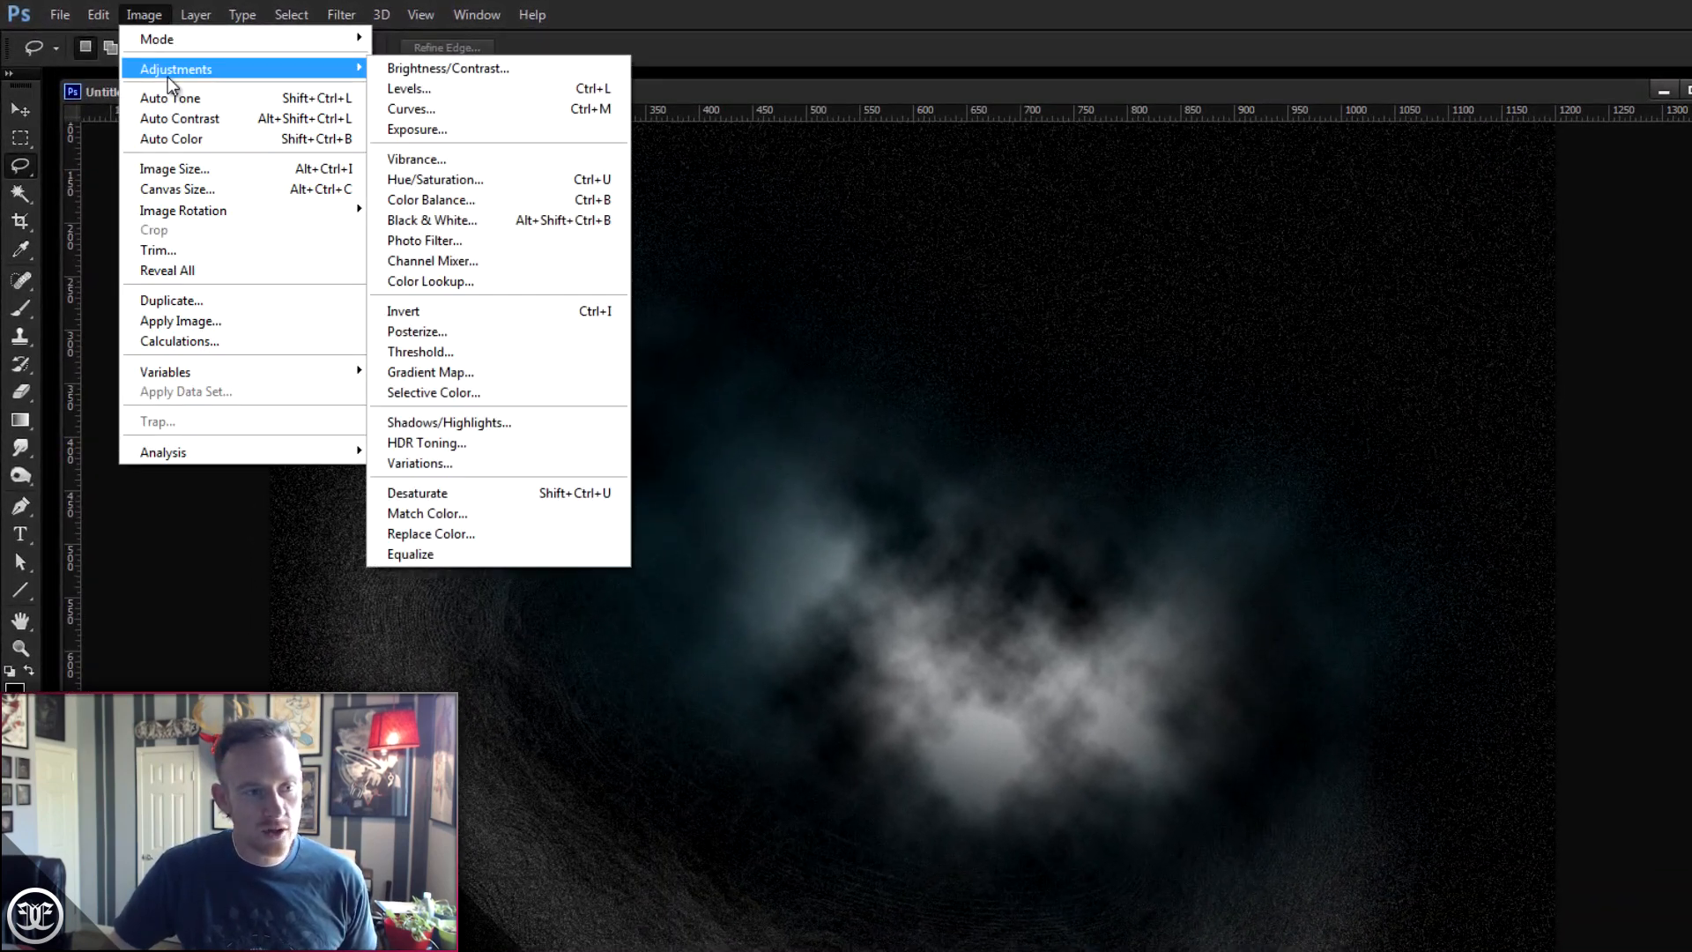
{"action": "left_click", "coordinate": [493, 176]}
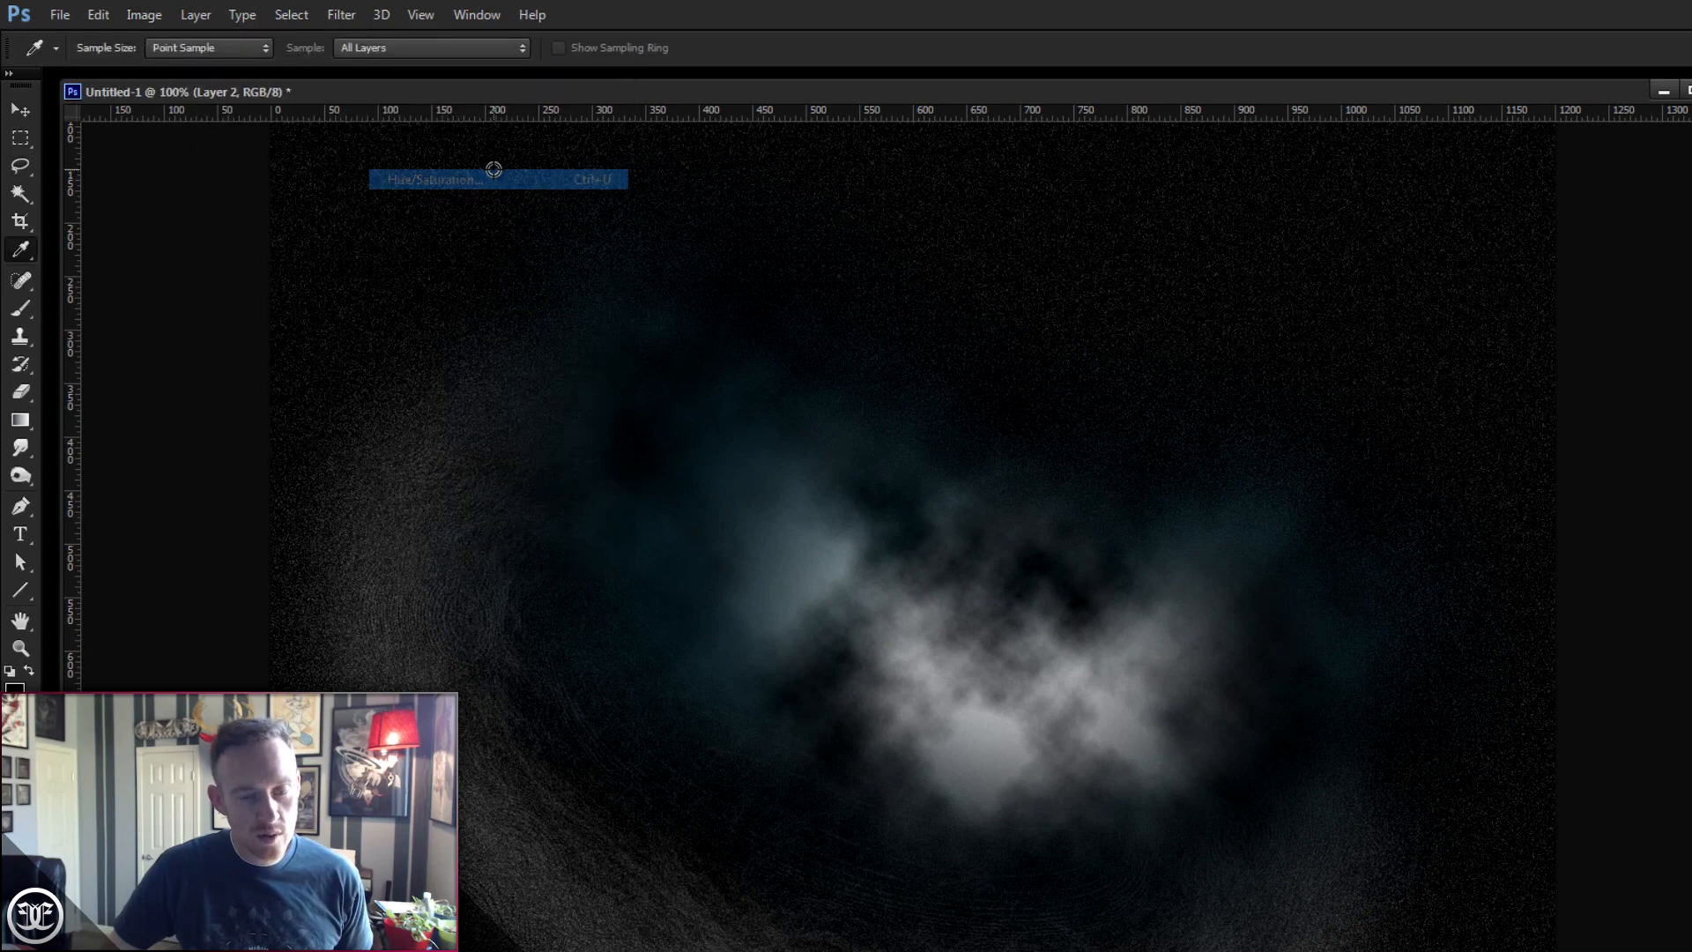
{"action": "left_click_drag", "start_coordinate": [1038, 182], "coordinate": [1037, 162]}
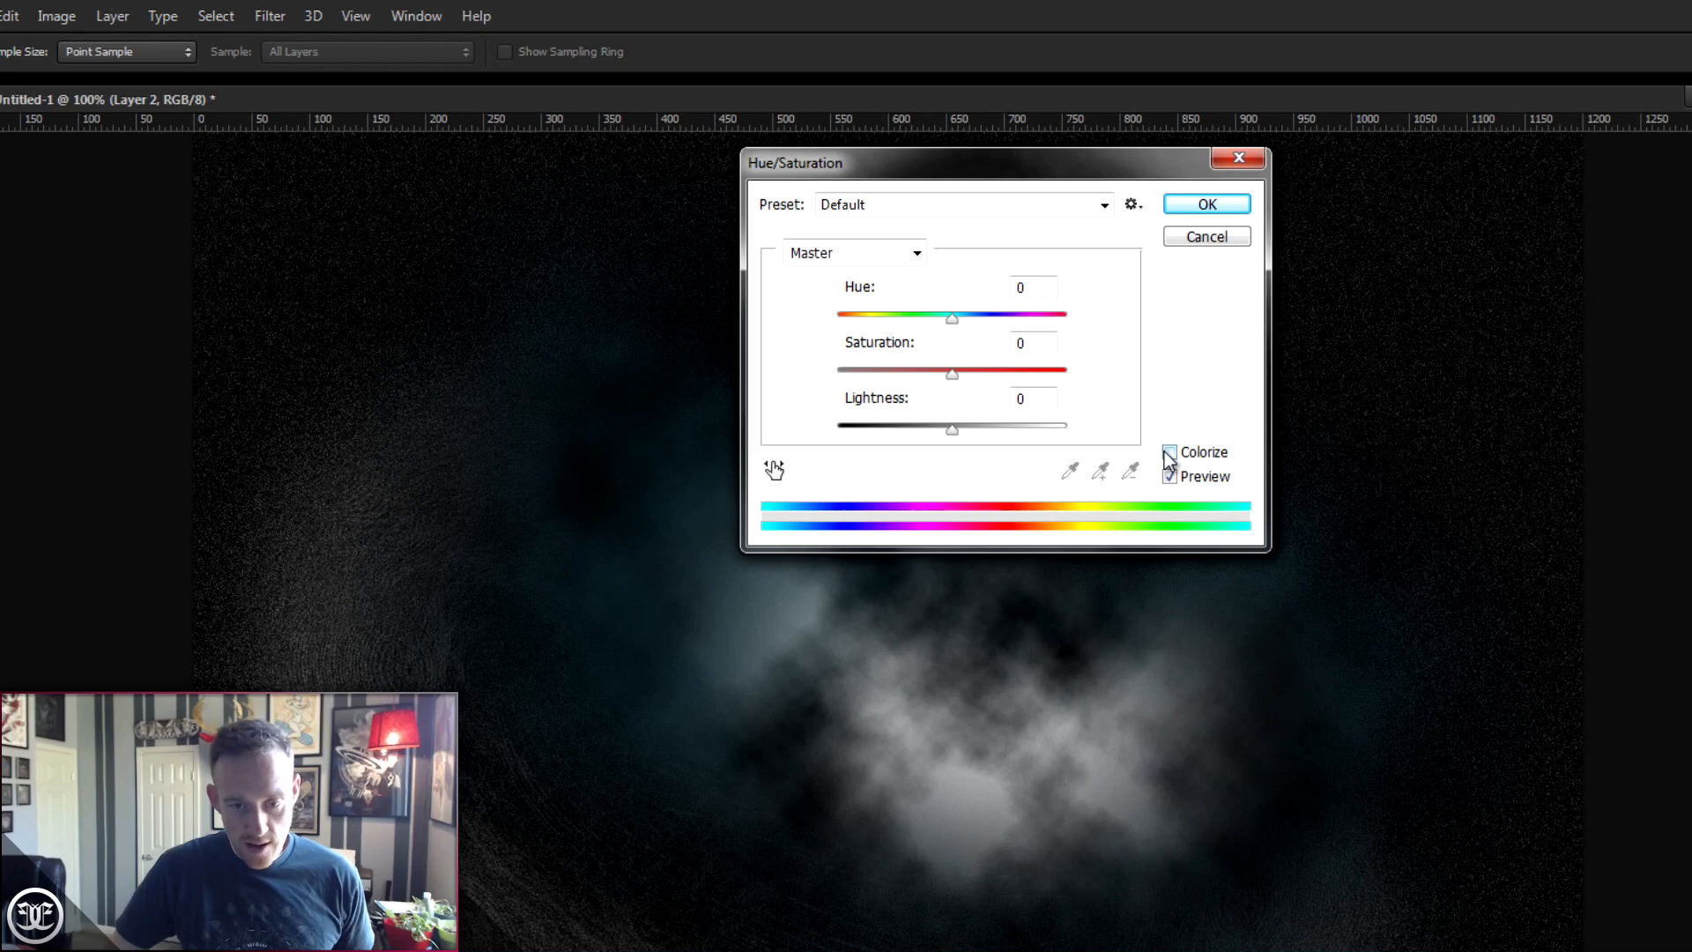
{"action": "left_click", "coordinate": [1169, 453]}
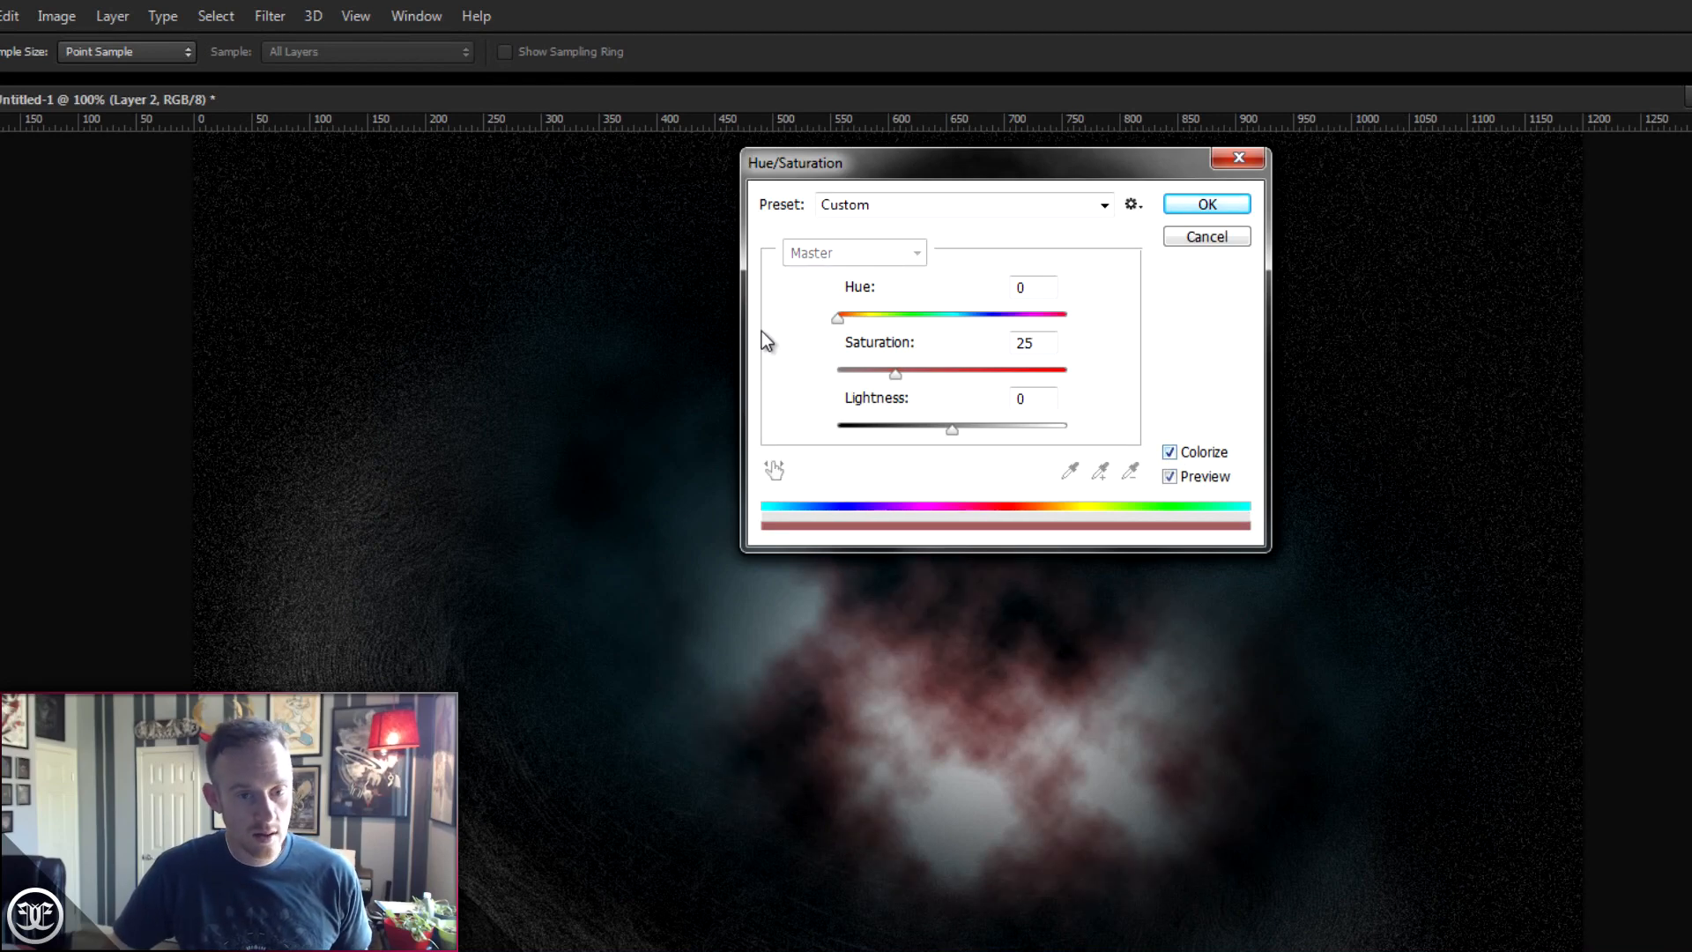
{"action": "left_click_drag", "start_coordinate": [839, 316], "coordinate": [854, 317]}
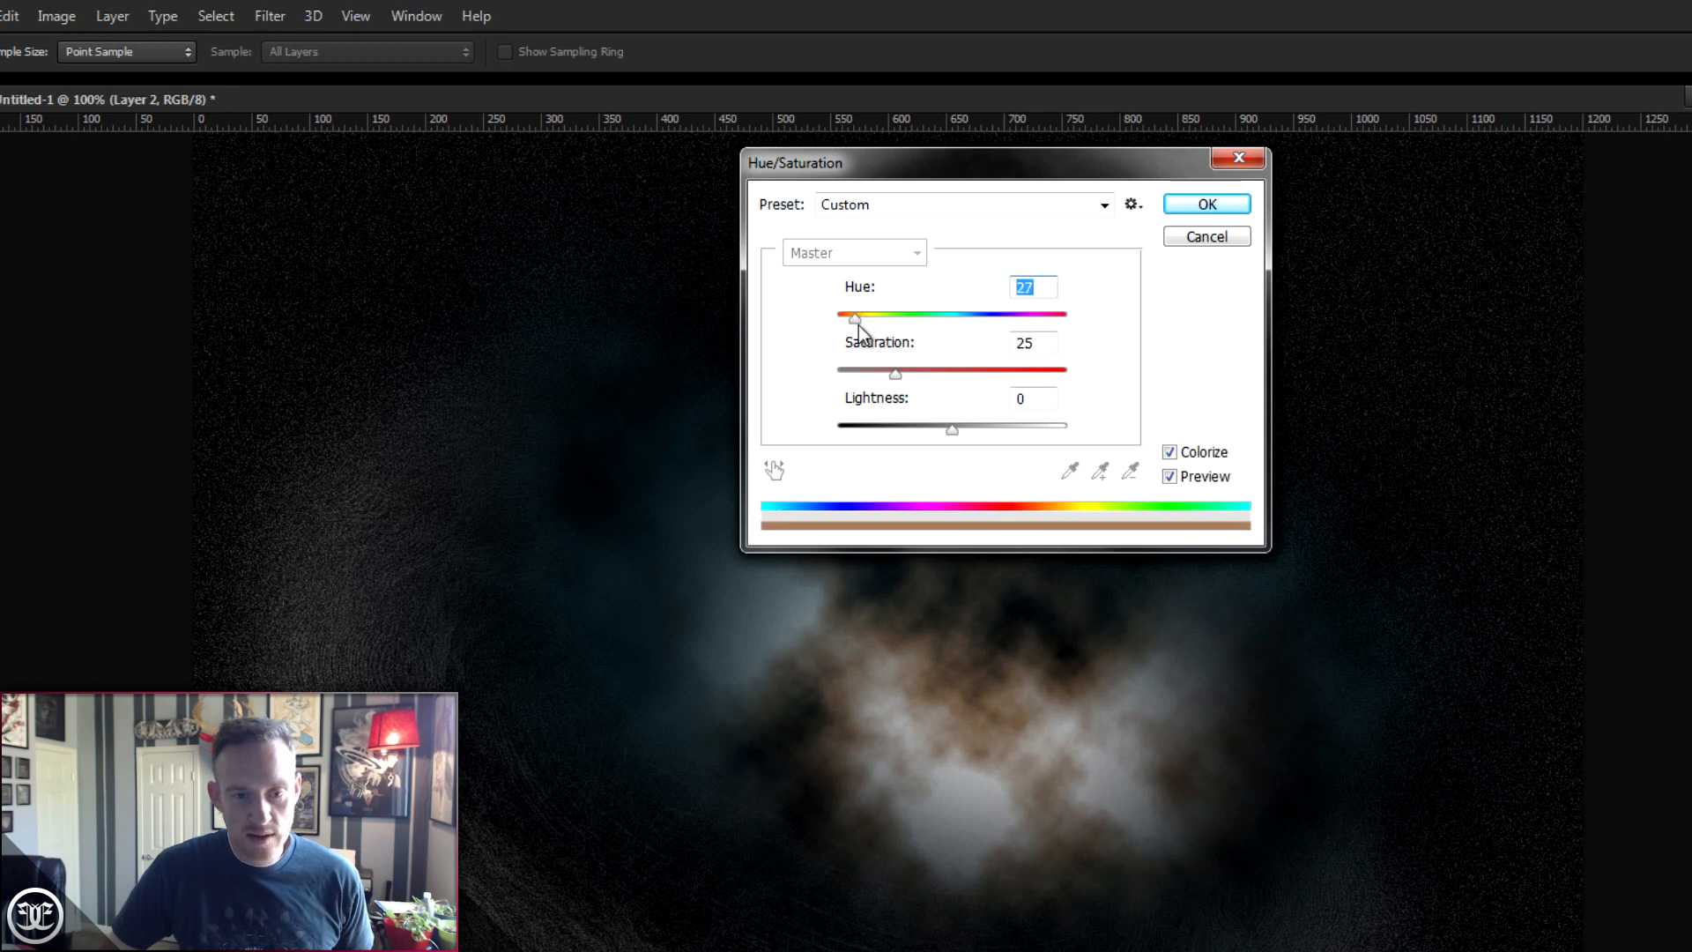
{"action": "left_click_drag", "start_coordinate": [897, 373], "coordinate": [946, 377]}
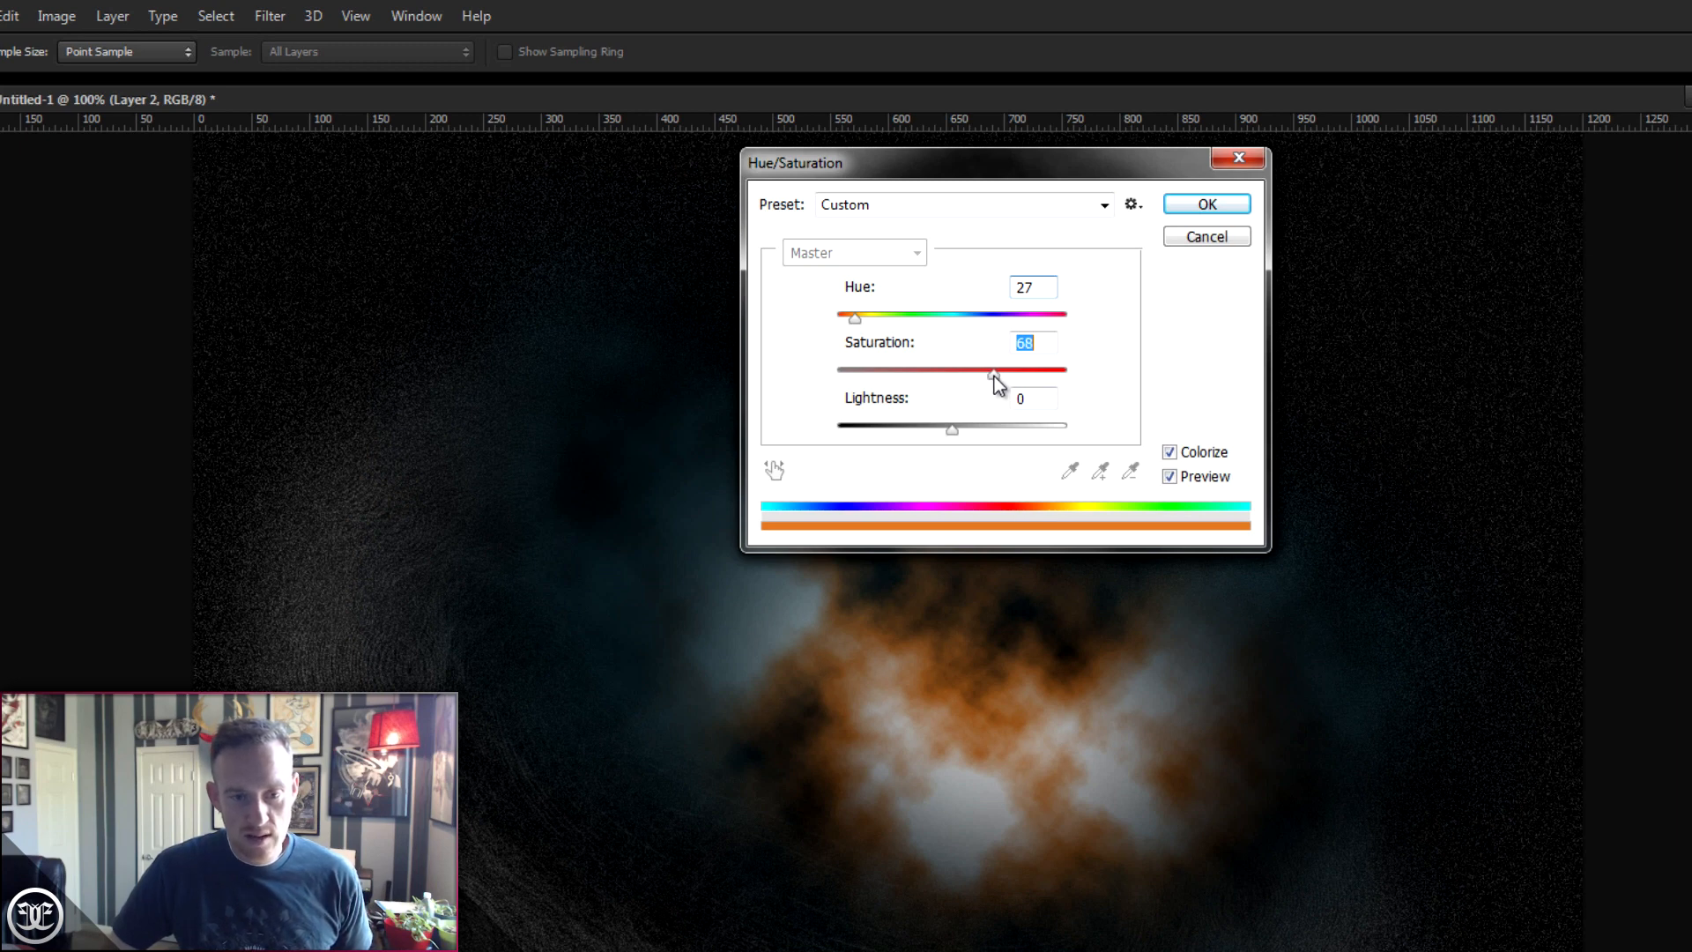
{"action": "left_click_drag", "start_coordinate": [955, 430], "coordinate": [964, 430]}
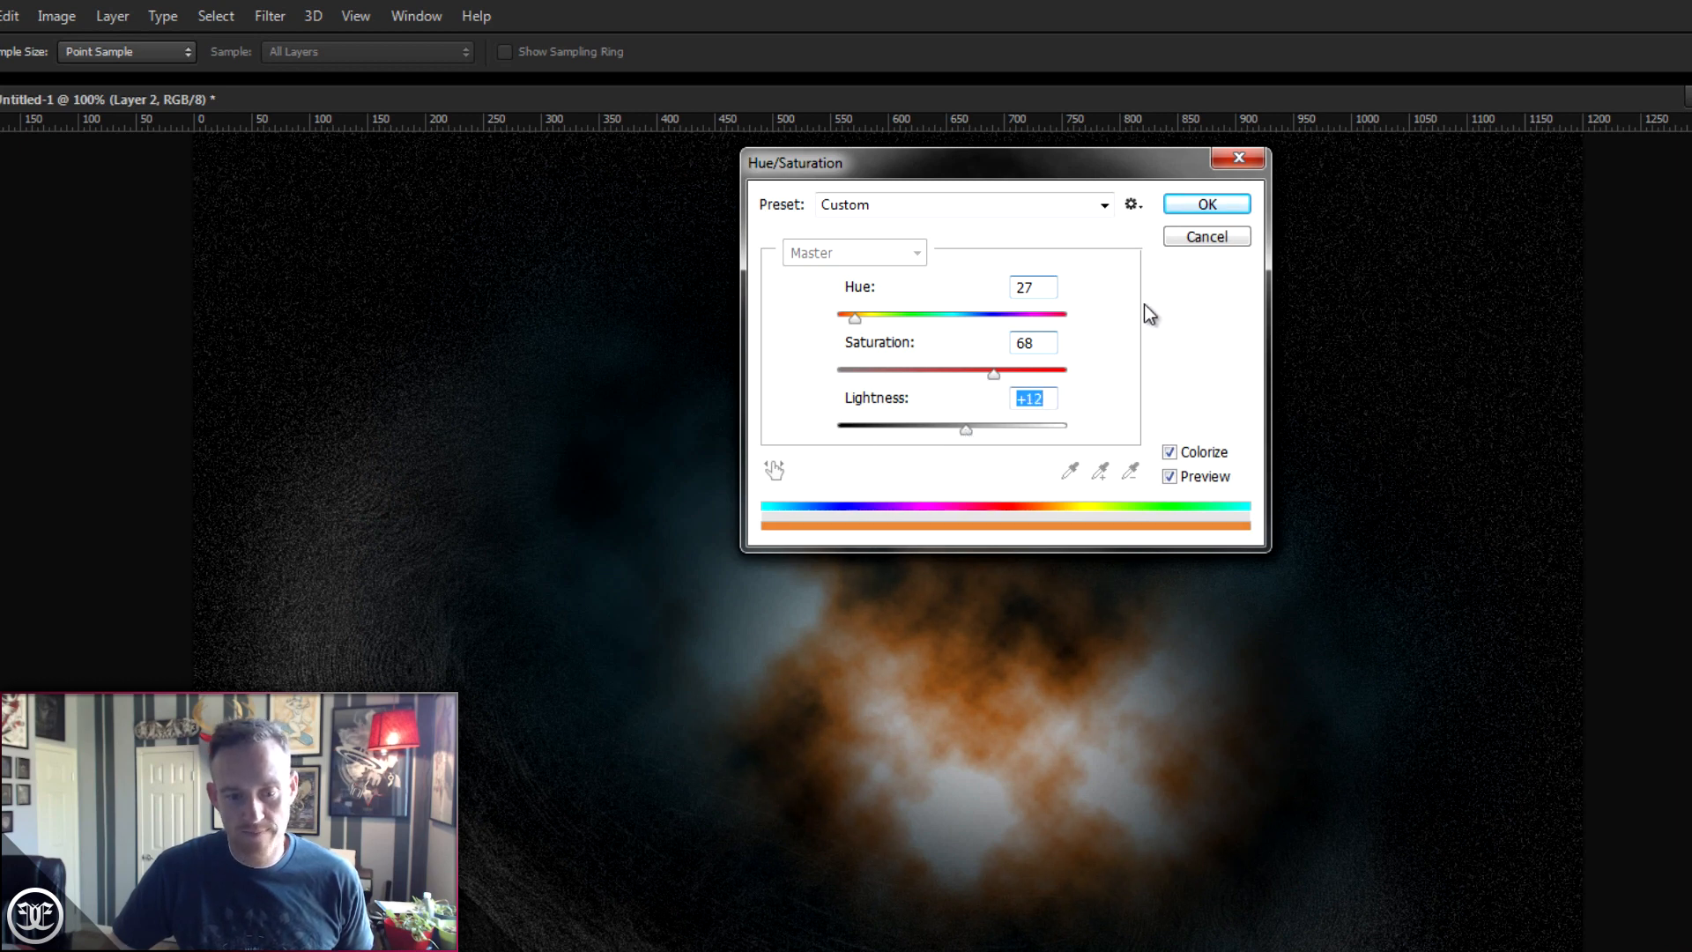
{"action": "left_click", "coordinate": [1206, 204]}
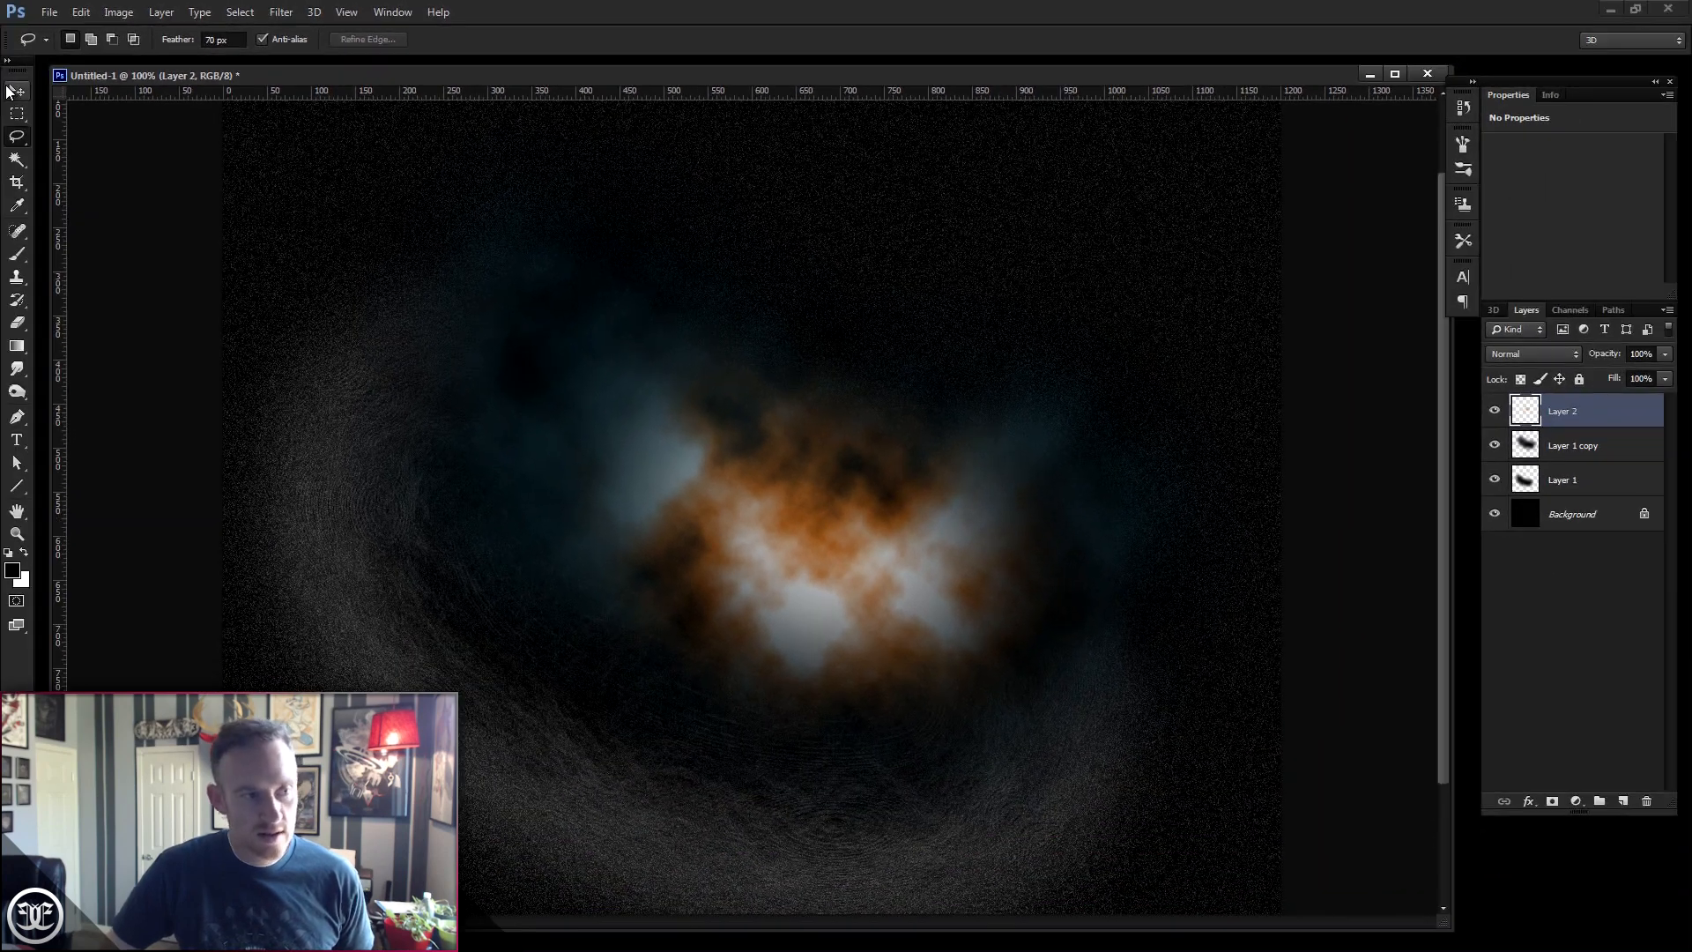
- View the finished reference image in the other open document, then return to the working document
{"action": "left_click", "coordinate": [11, 91]}
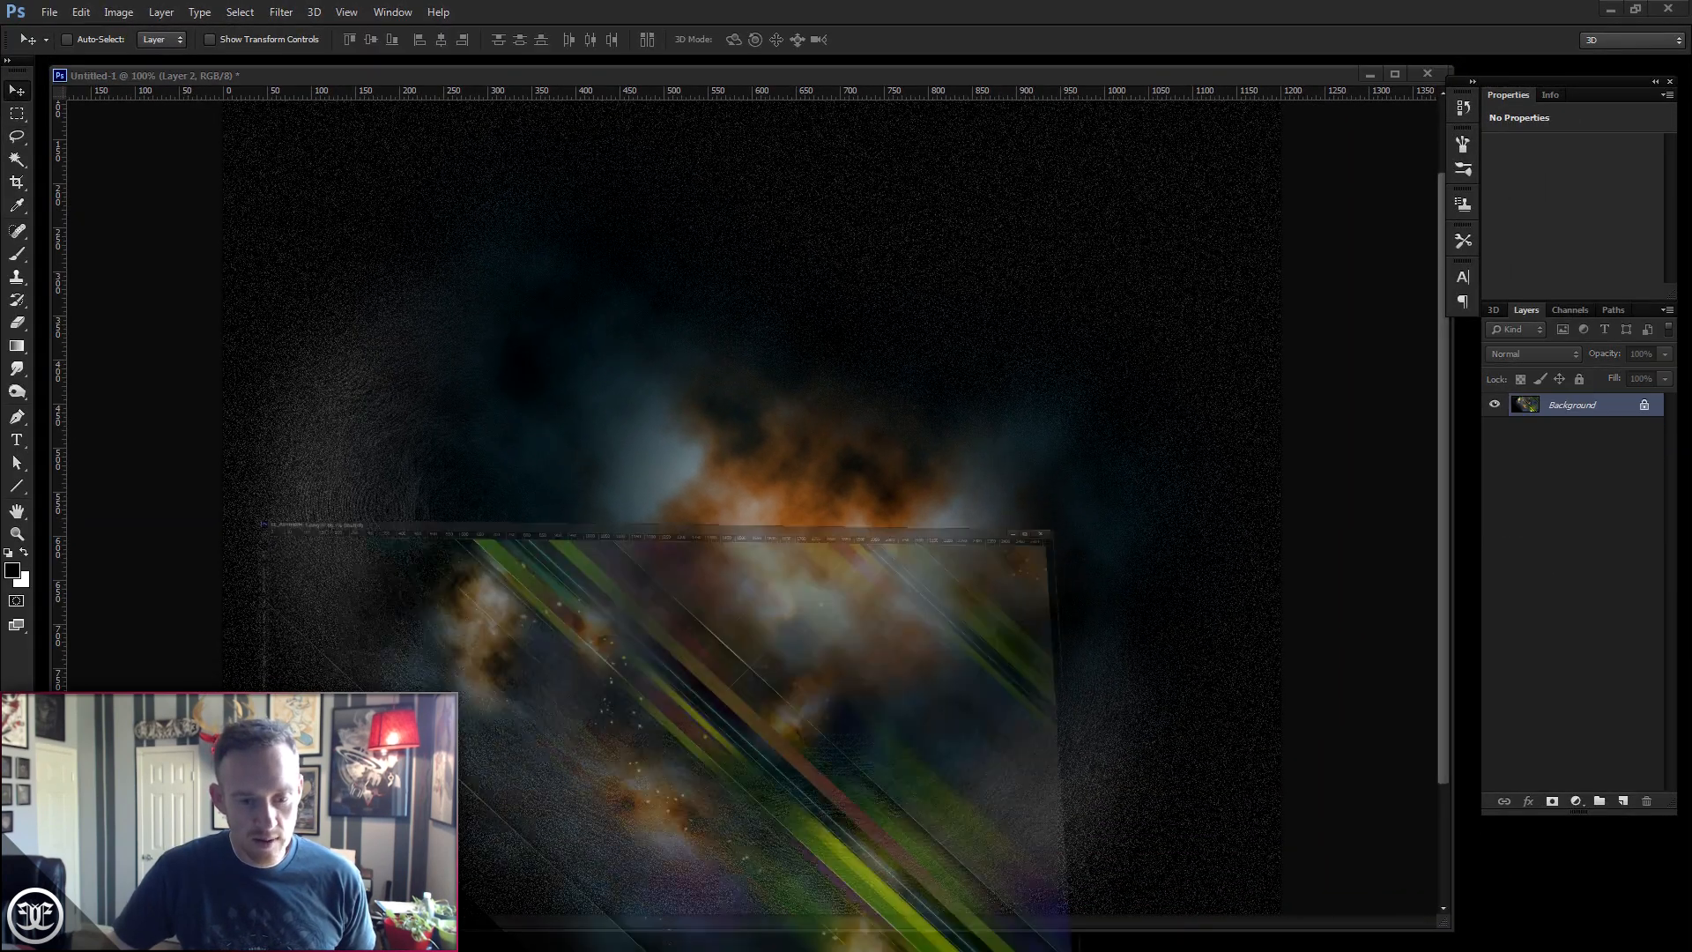
{"action": "left_click", "coordinate": [546, 920]}
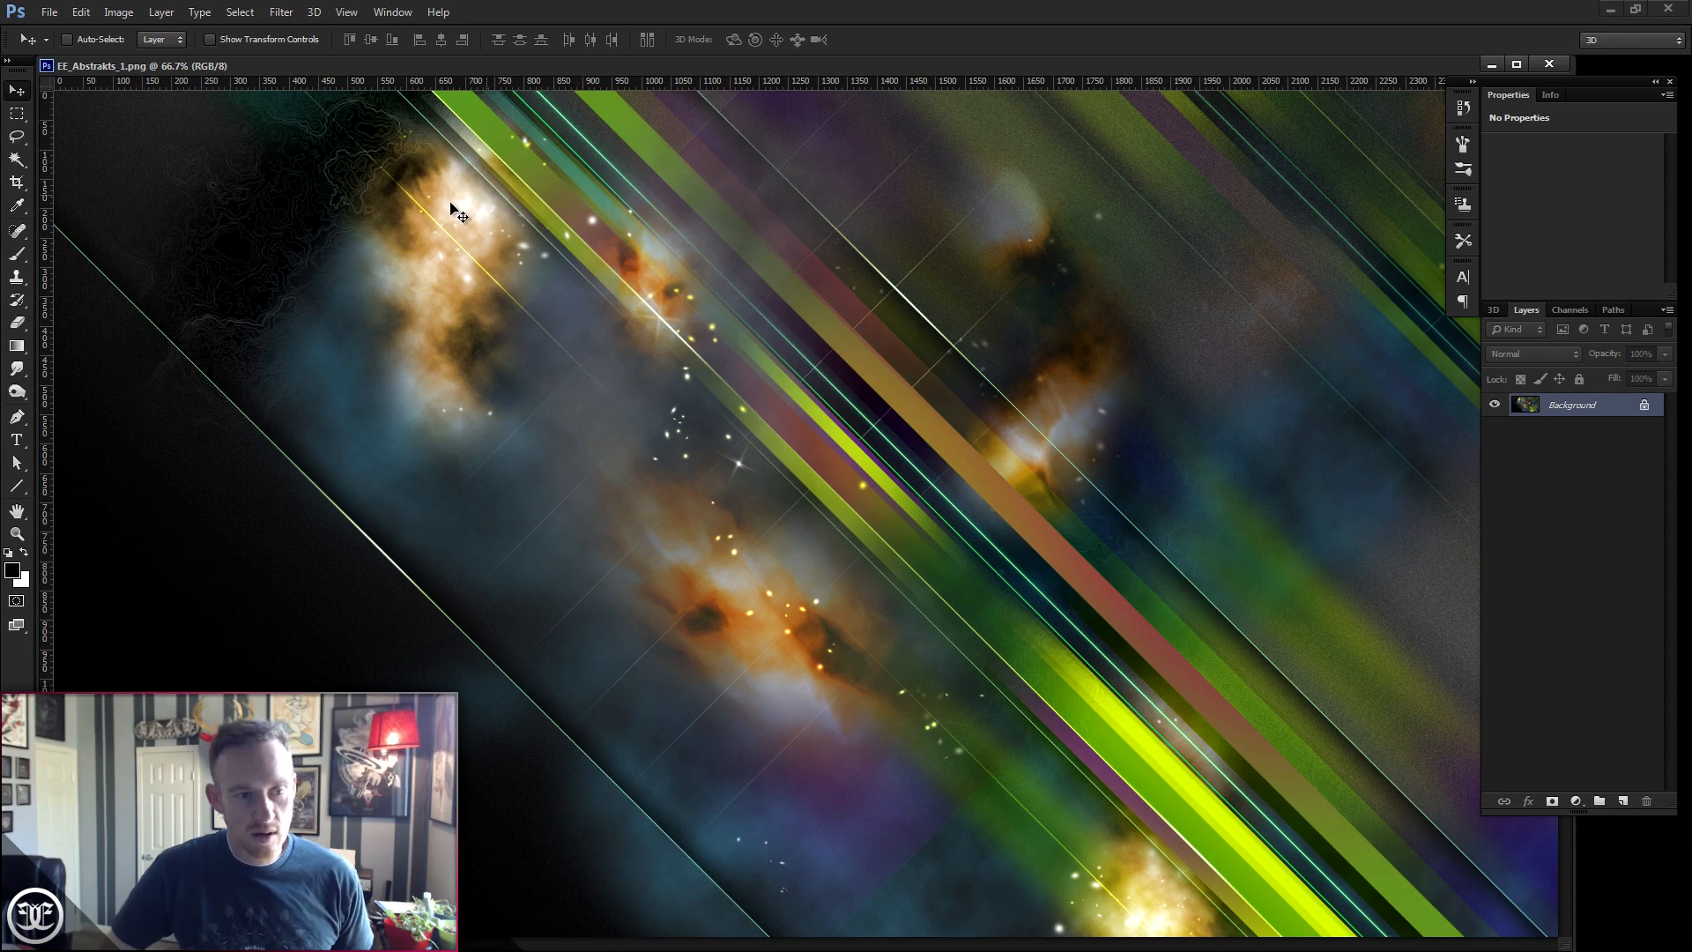
{"action": "left_click", "coordinate": [1490, 64]}
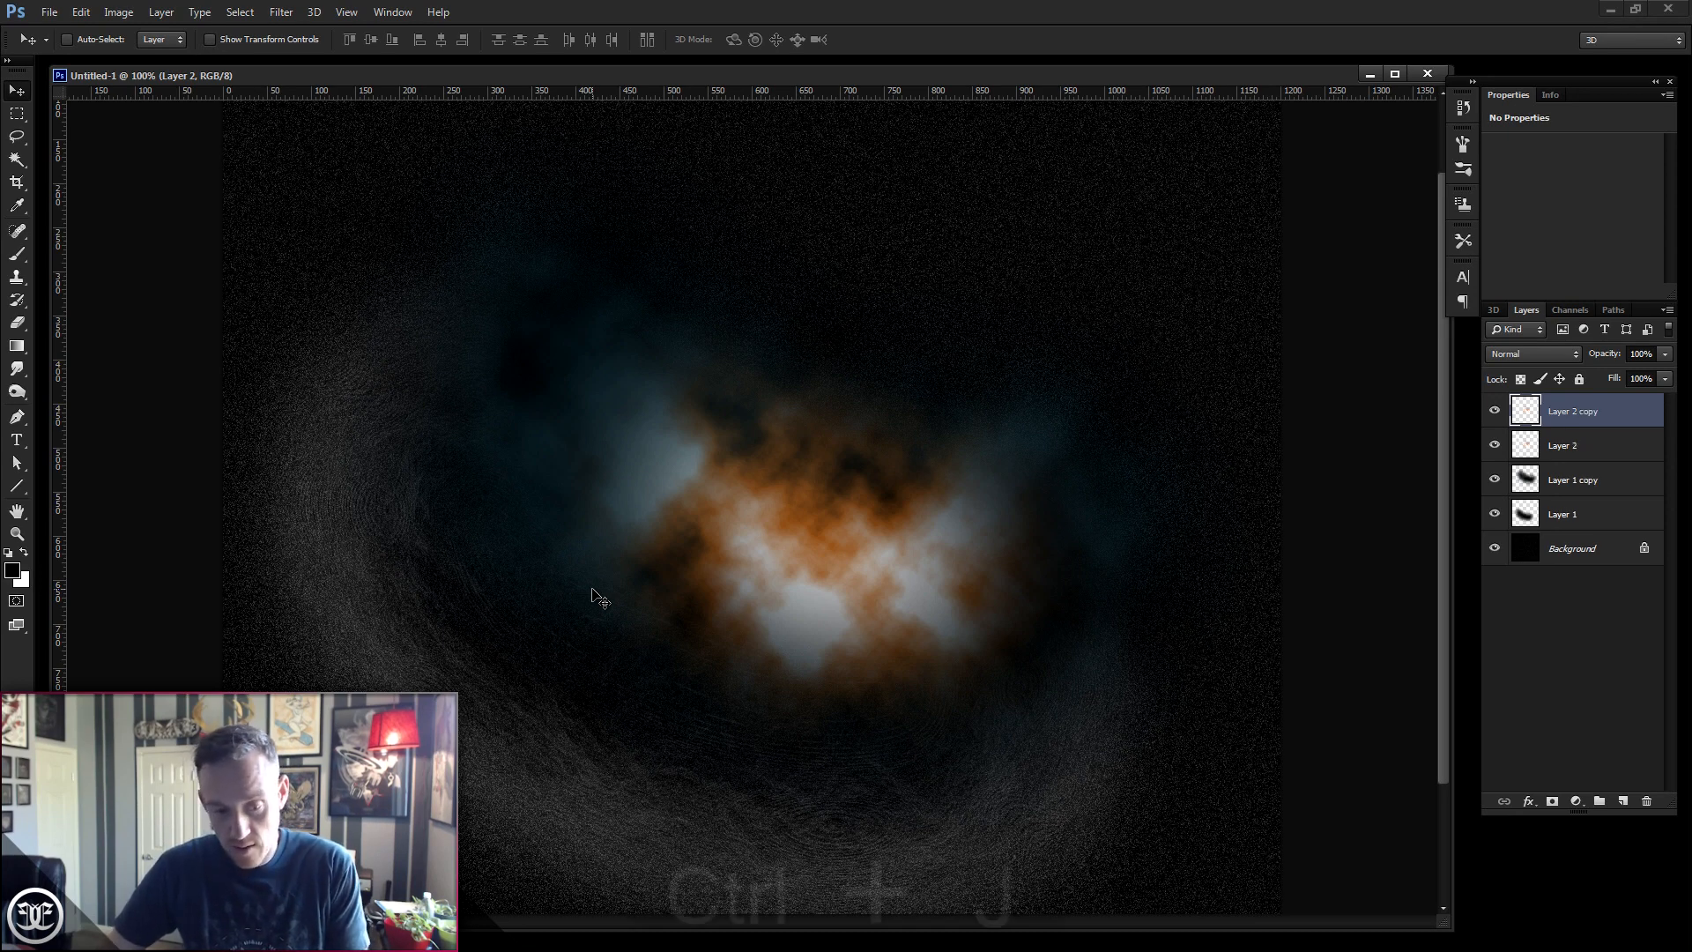
- Duplicate Layer 2 and use Free Transform to rotate and shift the copy slightly
{"action": "key", "text": "ctrl+j"}
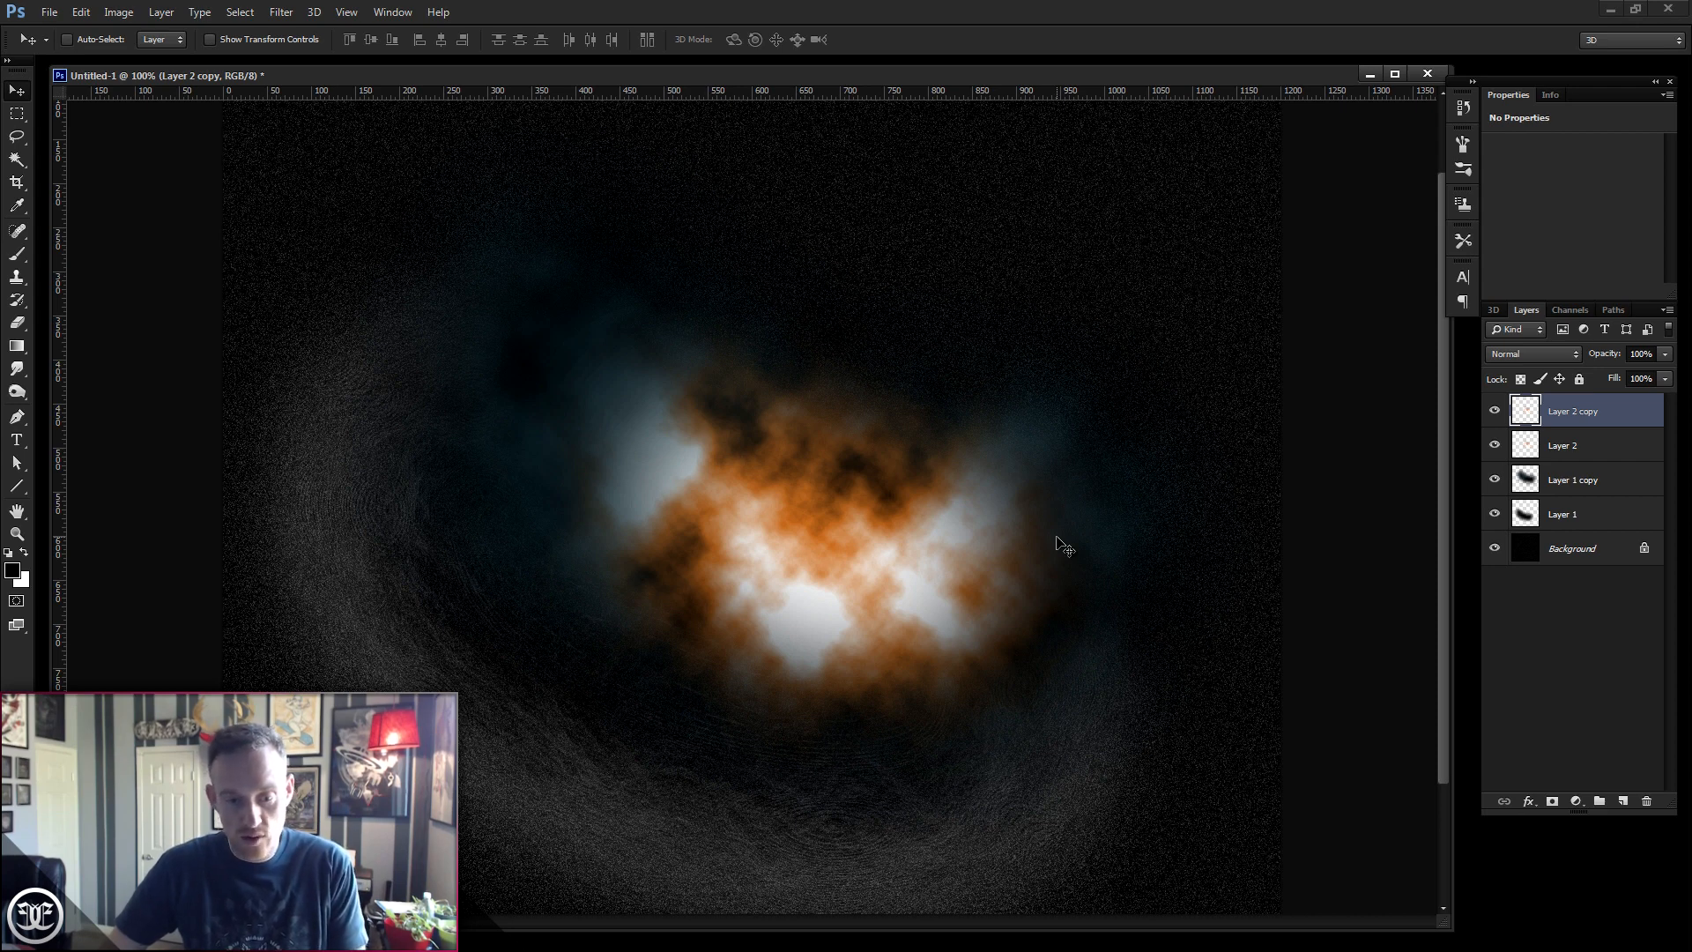
{"action": "key", "text": "ctrl+t"}
{"action": "left_click_drag", "start_coordinate": [1124, 295], "coordinate": [943, 324]}
{"action": "left_click_drag", "start_coordinate": [933, 533], "coordinate": [882, 543]}
{"action": "key", "text": "Return"}
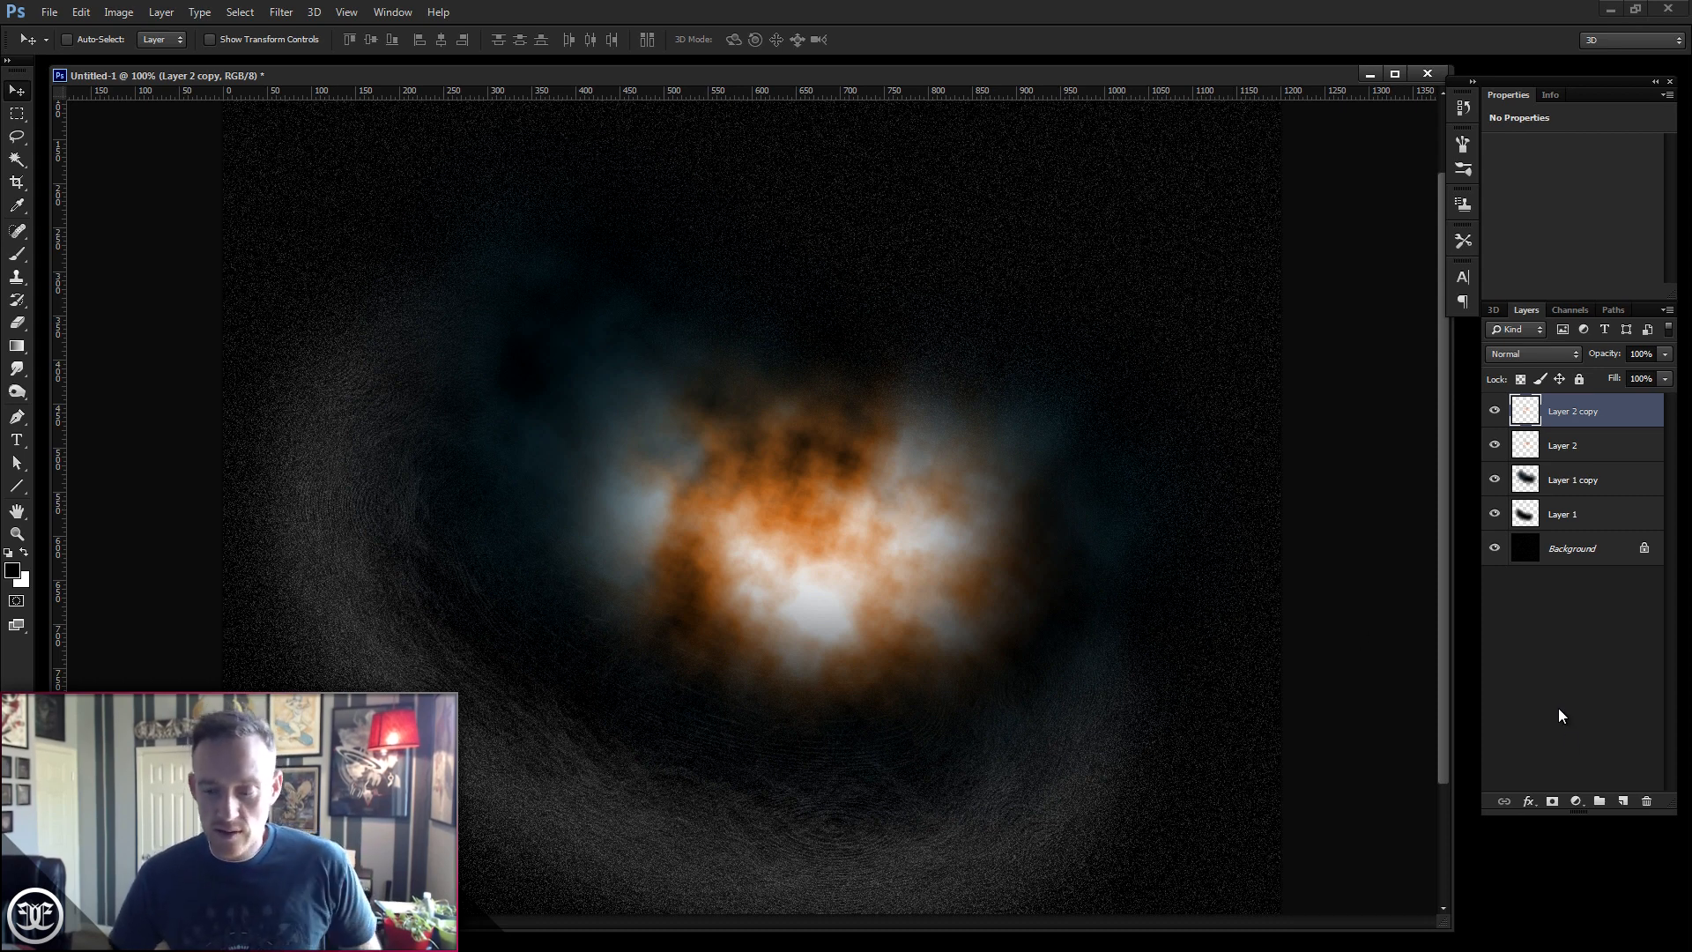
- Add a new empty layer, then apply a 2 px Gaussian Blur to the Background layer
{"action": "left_click", "coordinate": [1623, 802]}
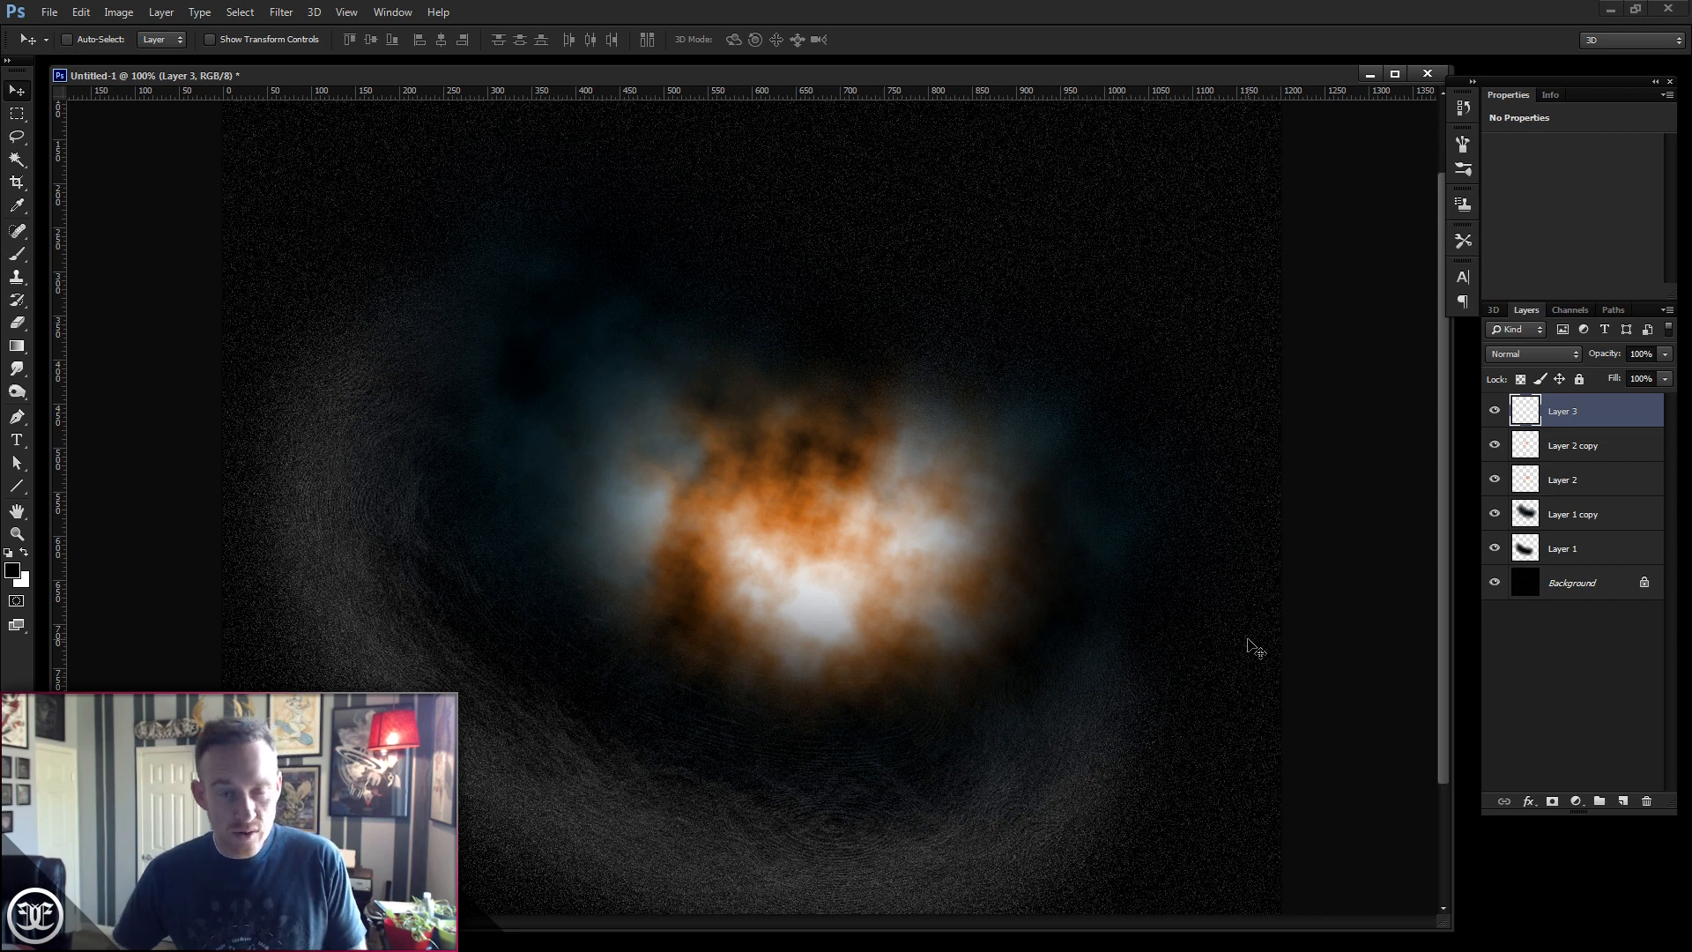
{"action": "left_click", "coordinate": [1589, 582]}
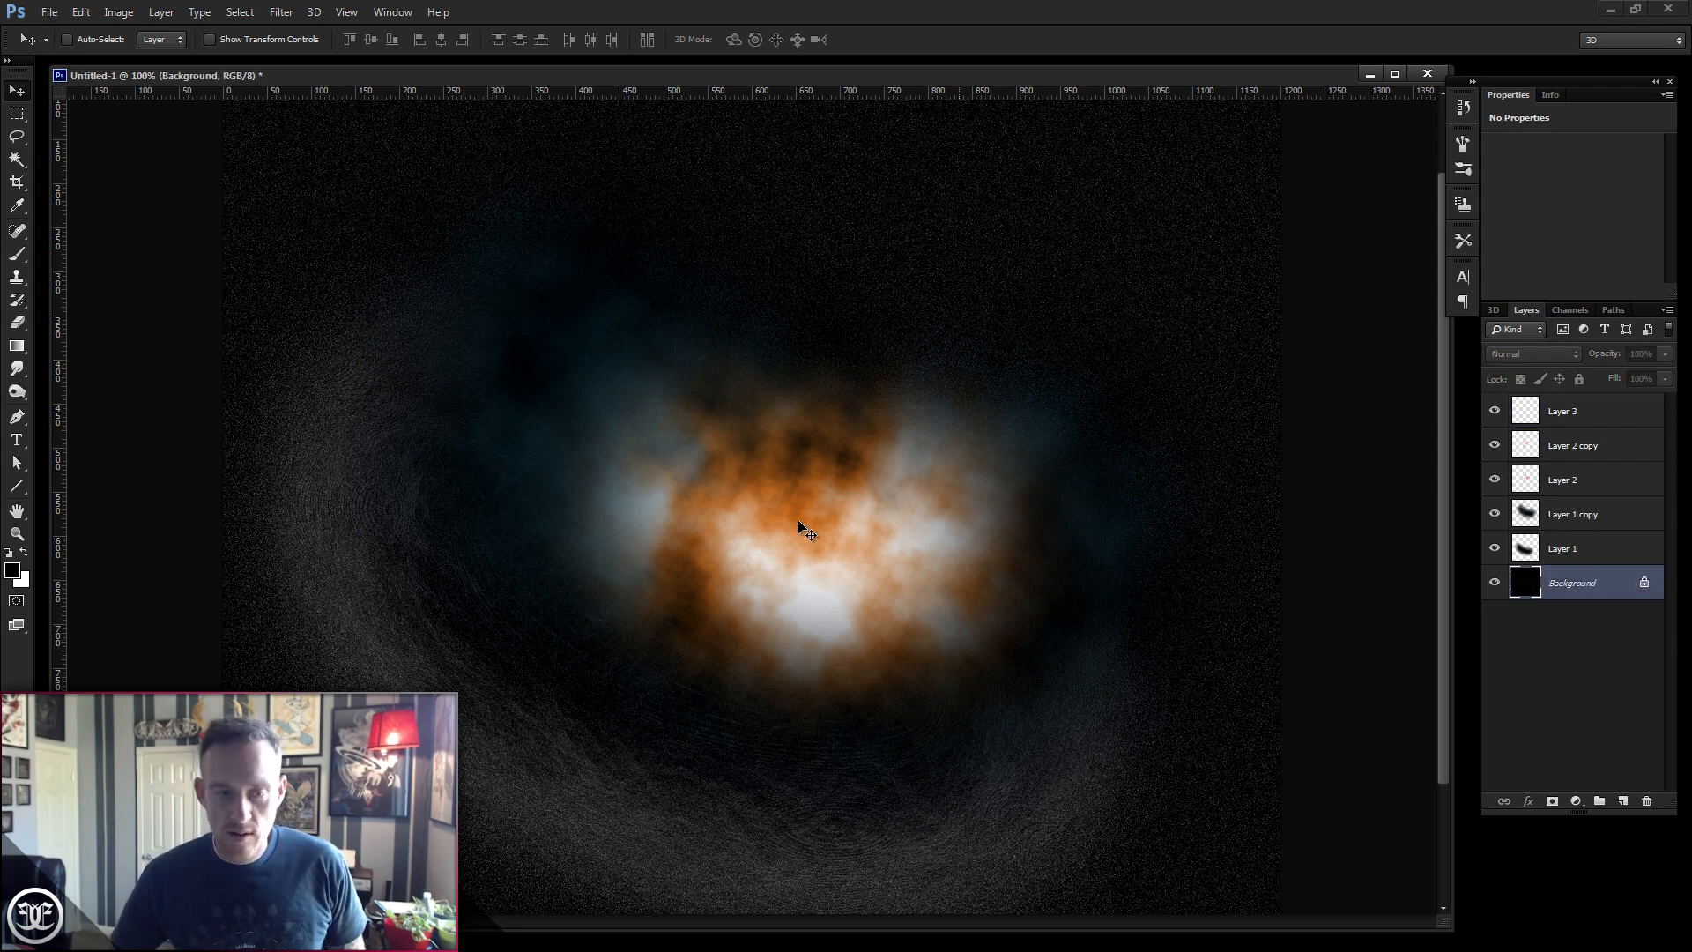
{"action": "left_click", "coordinate": [278, 13]}
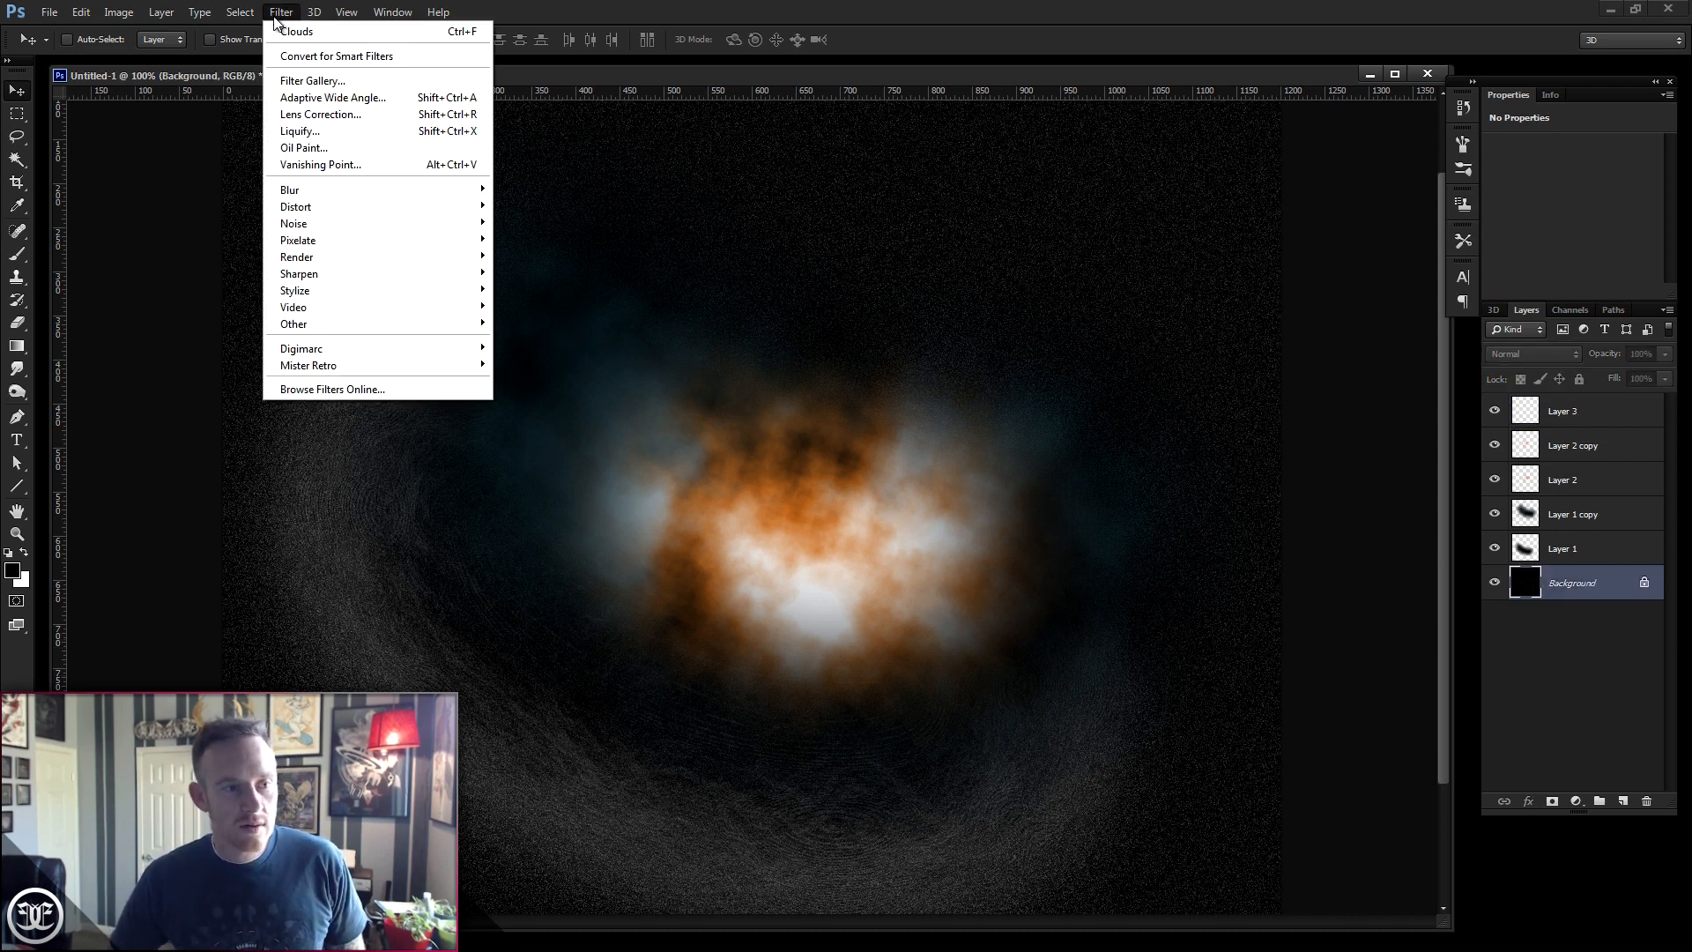
{"action": "mouse_move", "coordinate": [290, 190]}
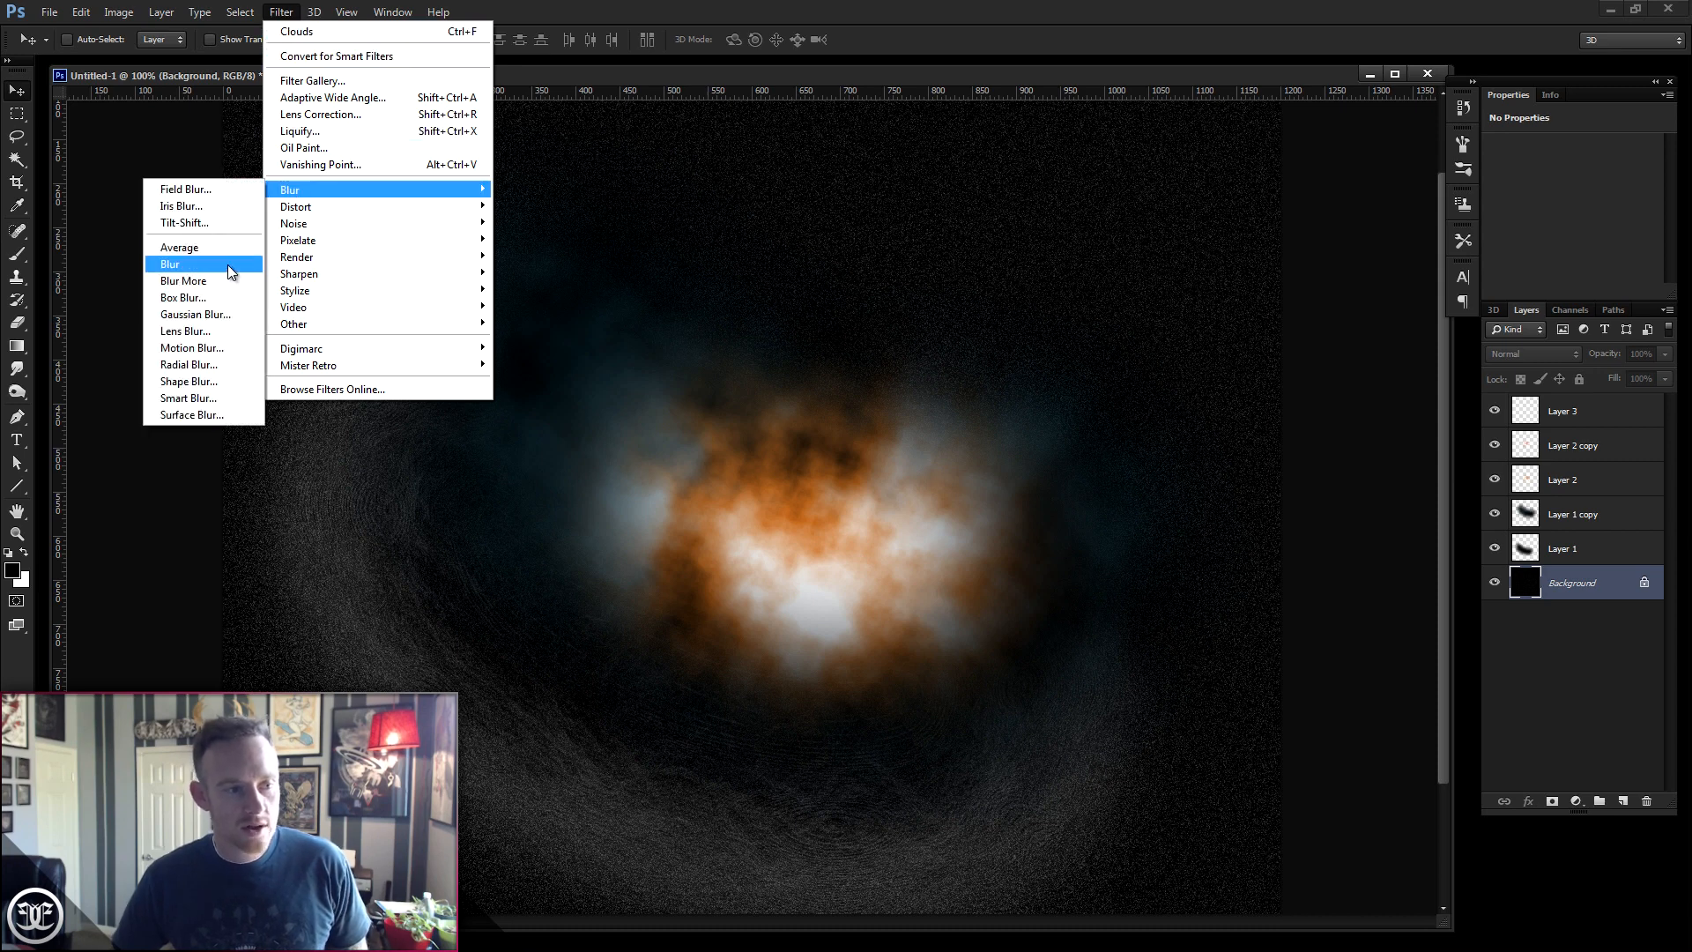
{"action": "left_click", "coordinate": [227, 308]}
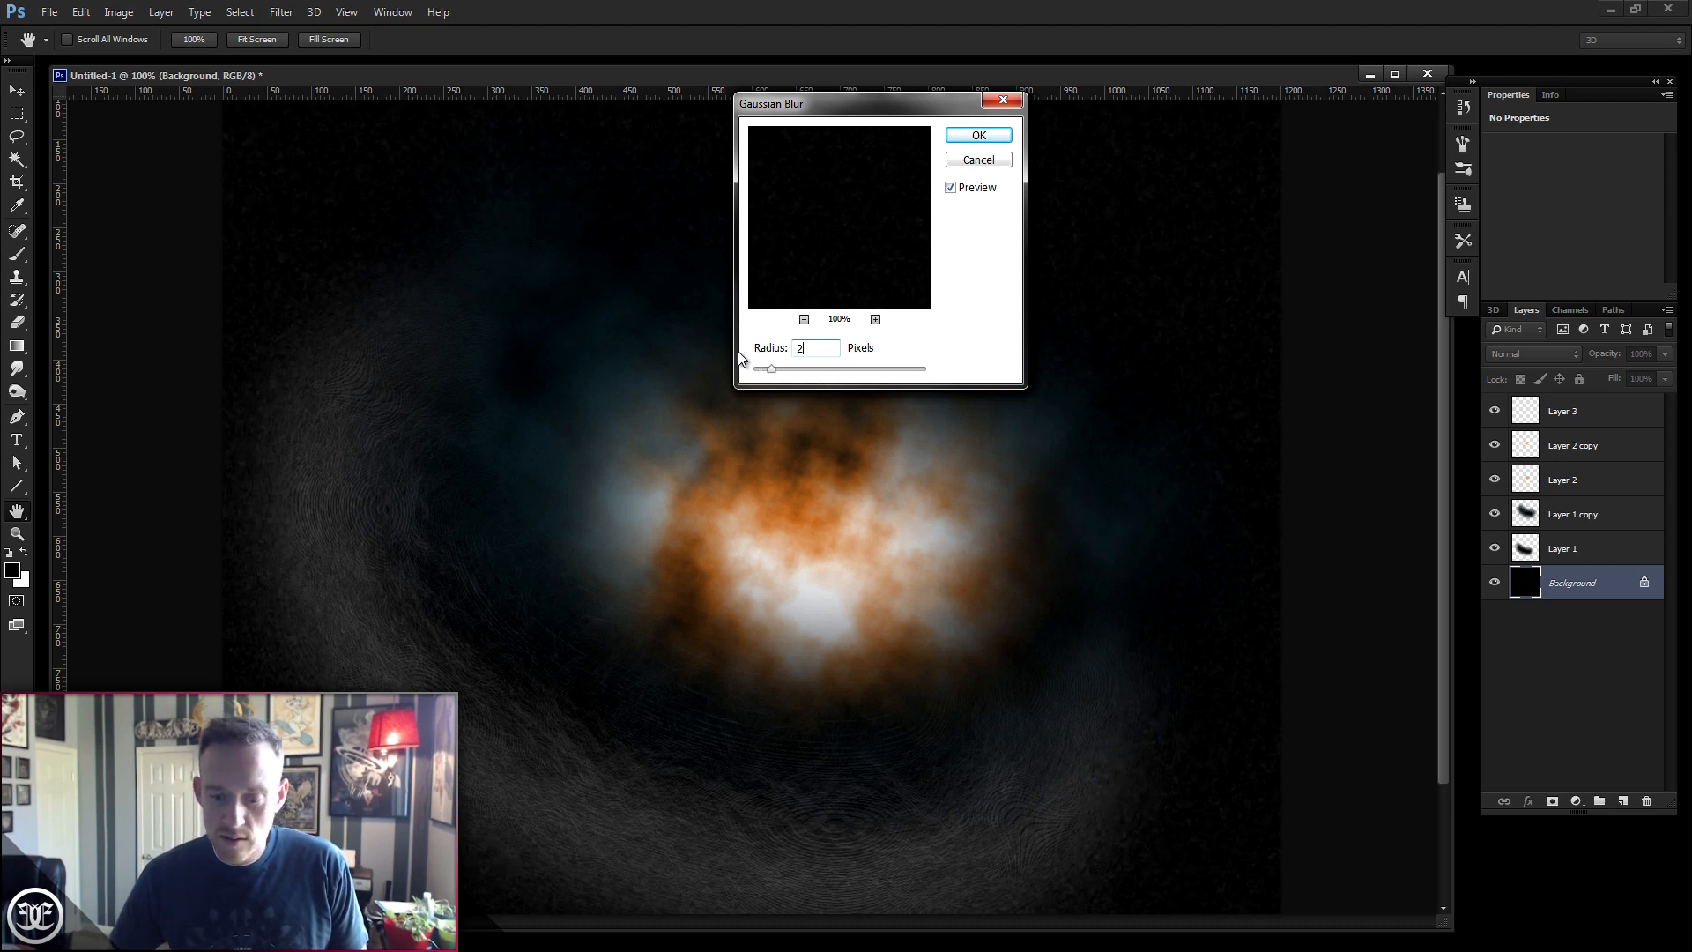
{"action": "left_click", "coordinate": [978, 135]}
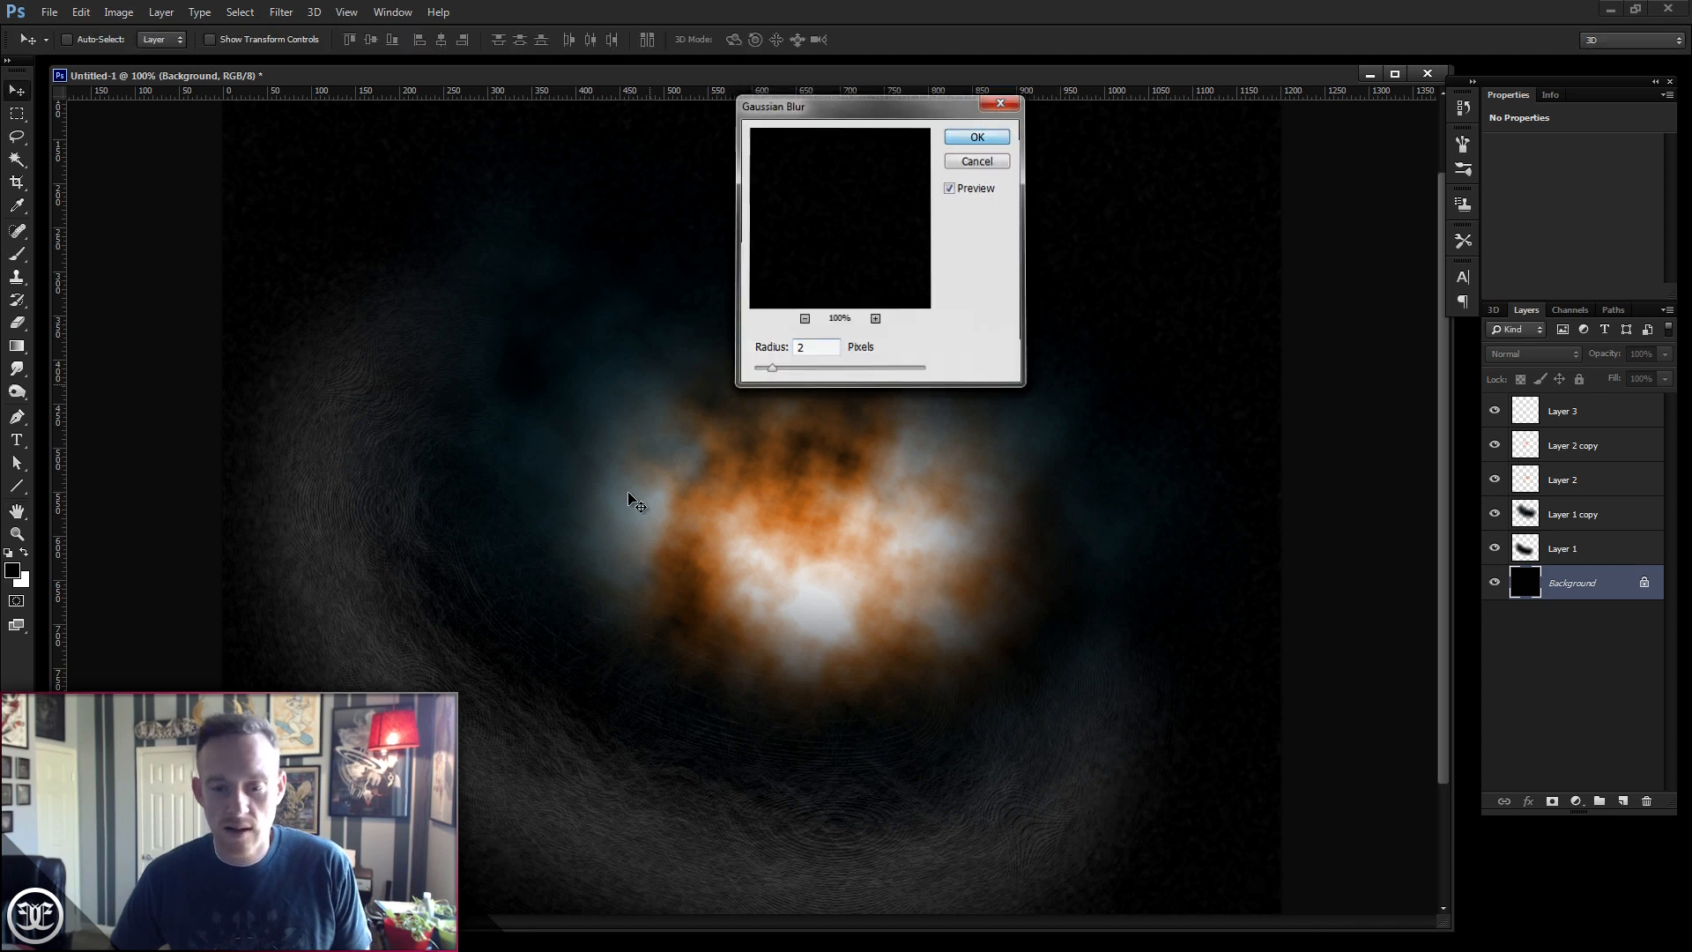
- Select Layer 3 and set the foreground colour to pale yellow, R 254, G 255, B 200
{"action": "left_click", "coordinate": [1569, 416]}
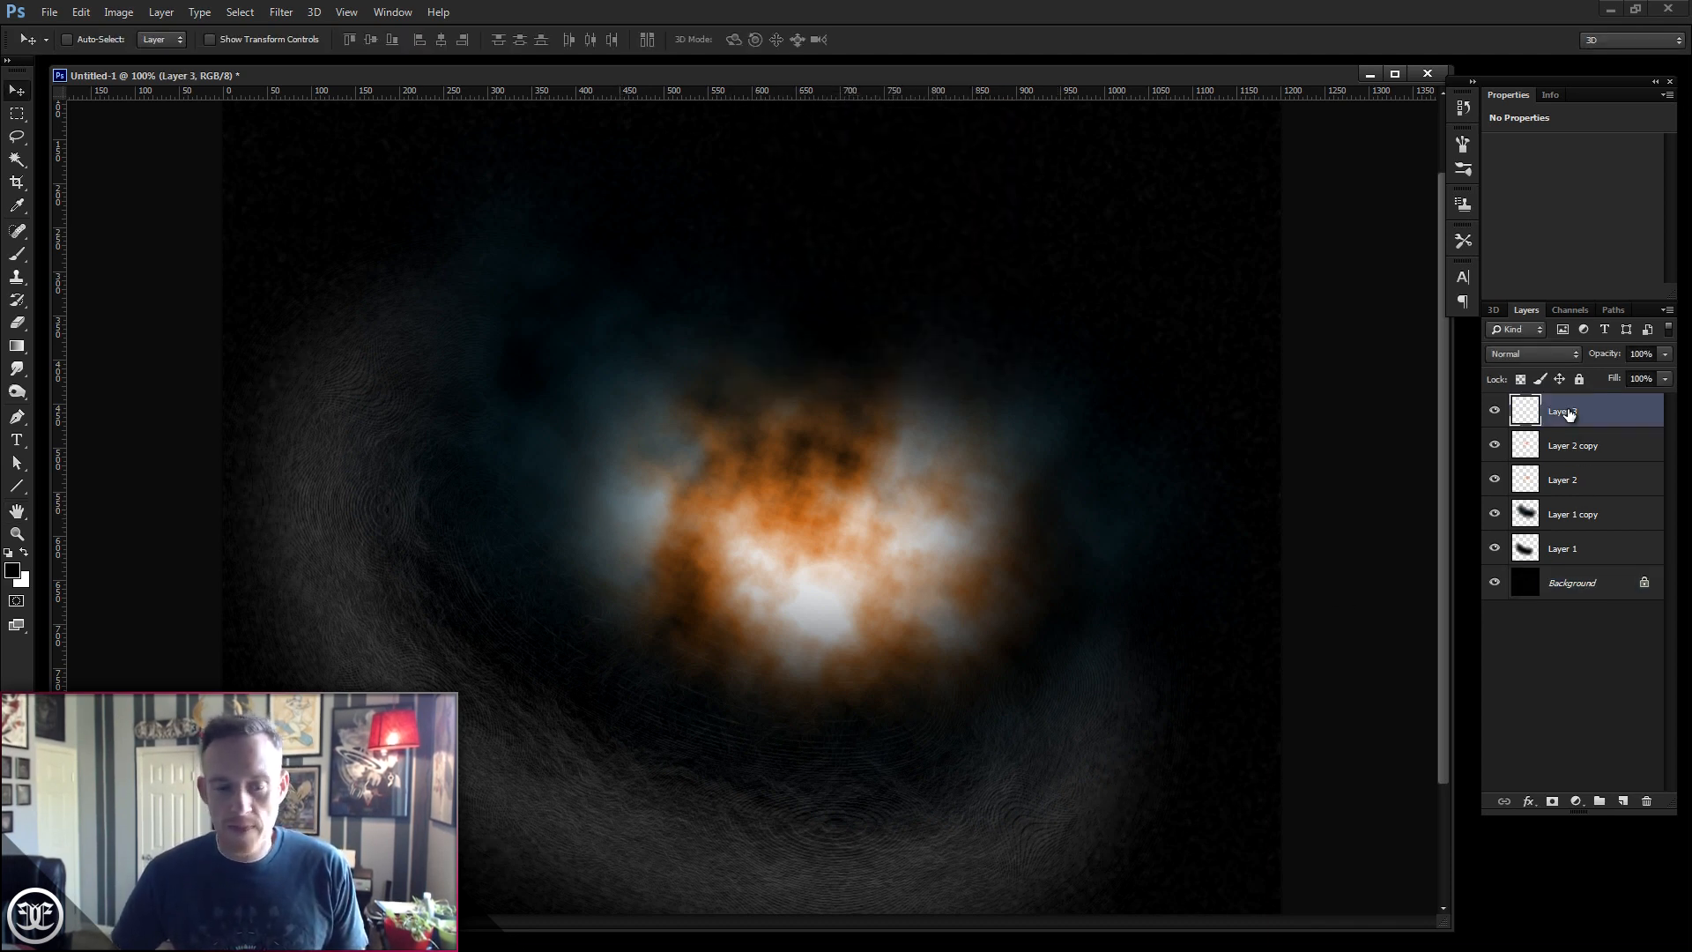
{"action": "left_click", "coordinate": [11, 571]}
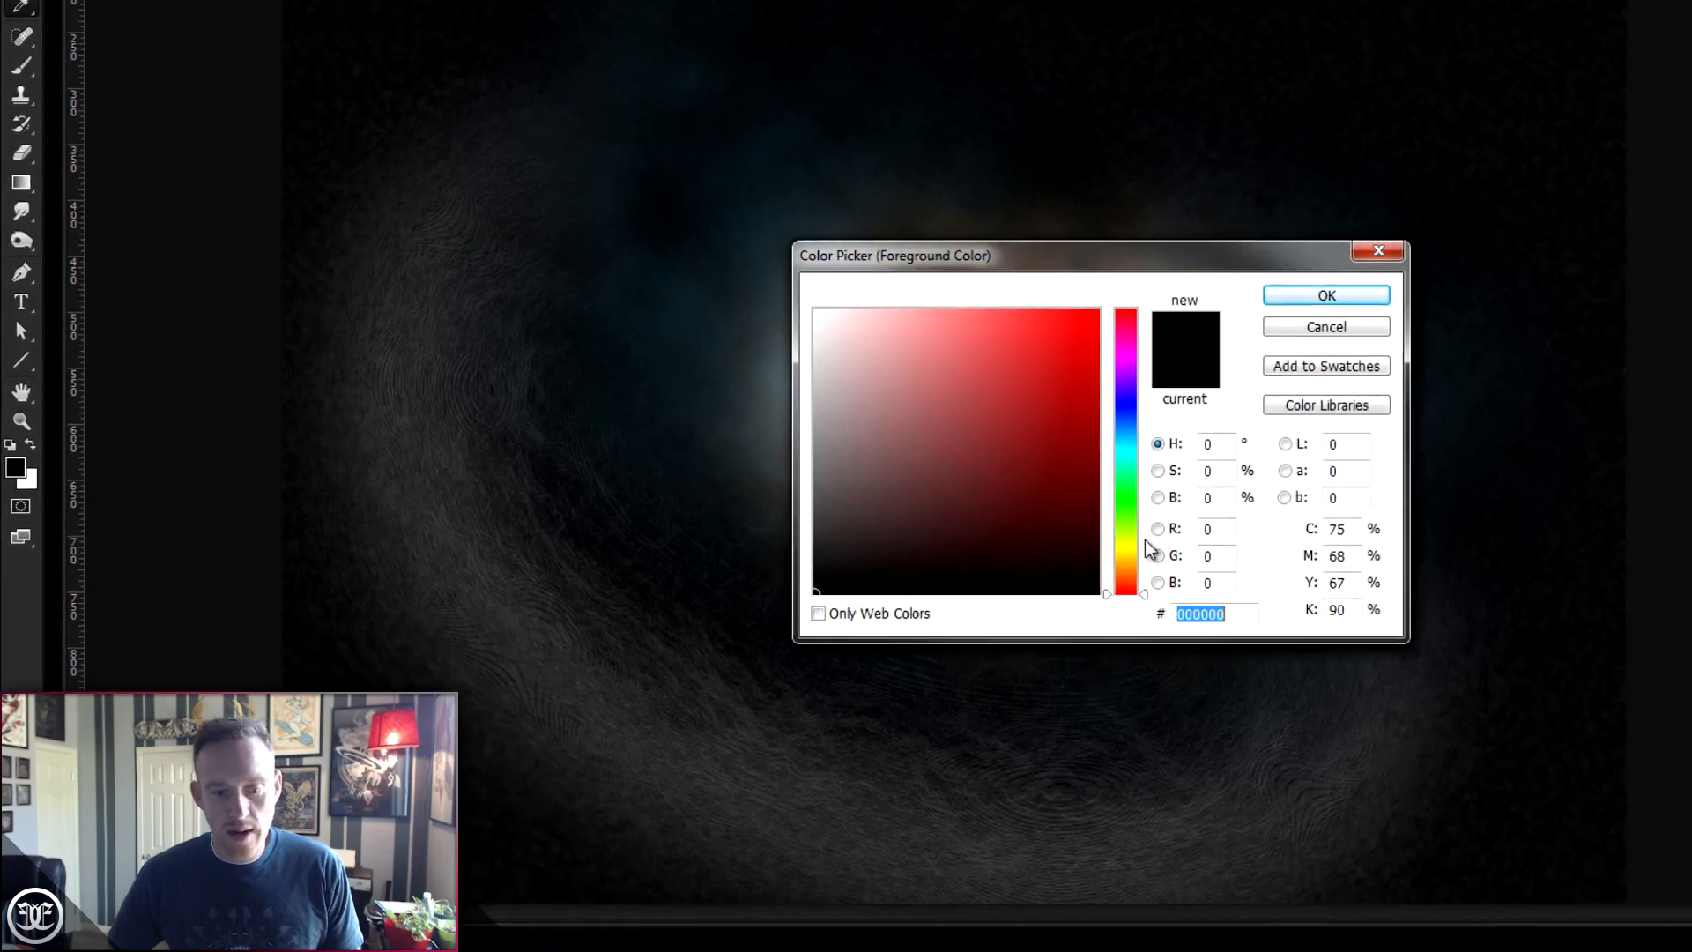
{"action": "left_click_drag", "start_coordinate": [1137, 548], "coordinate": [1137, 546]}
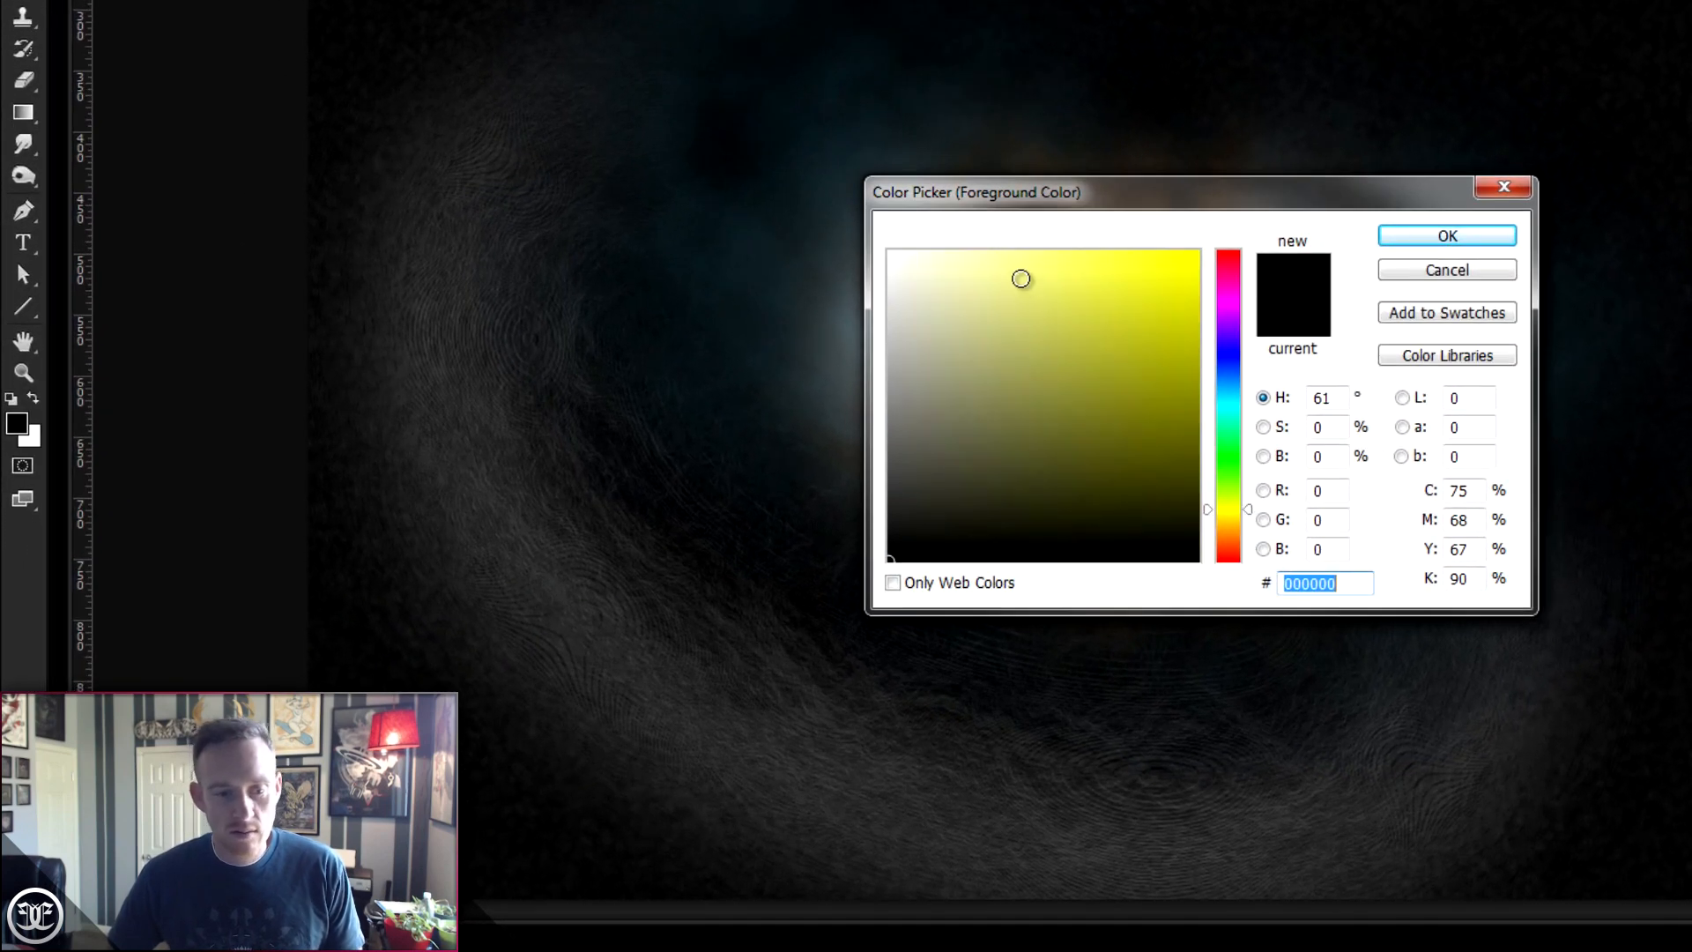
{"action": "left_click", "coordinate": [904, 302]}
{"action": "left_click_drag", "start_coordinate": [987, 241], "coordinate": [956, 230]}
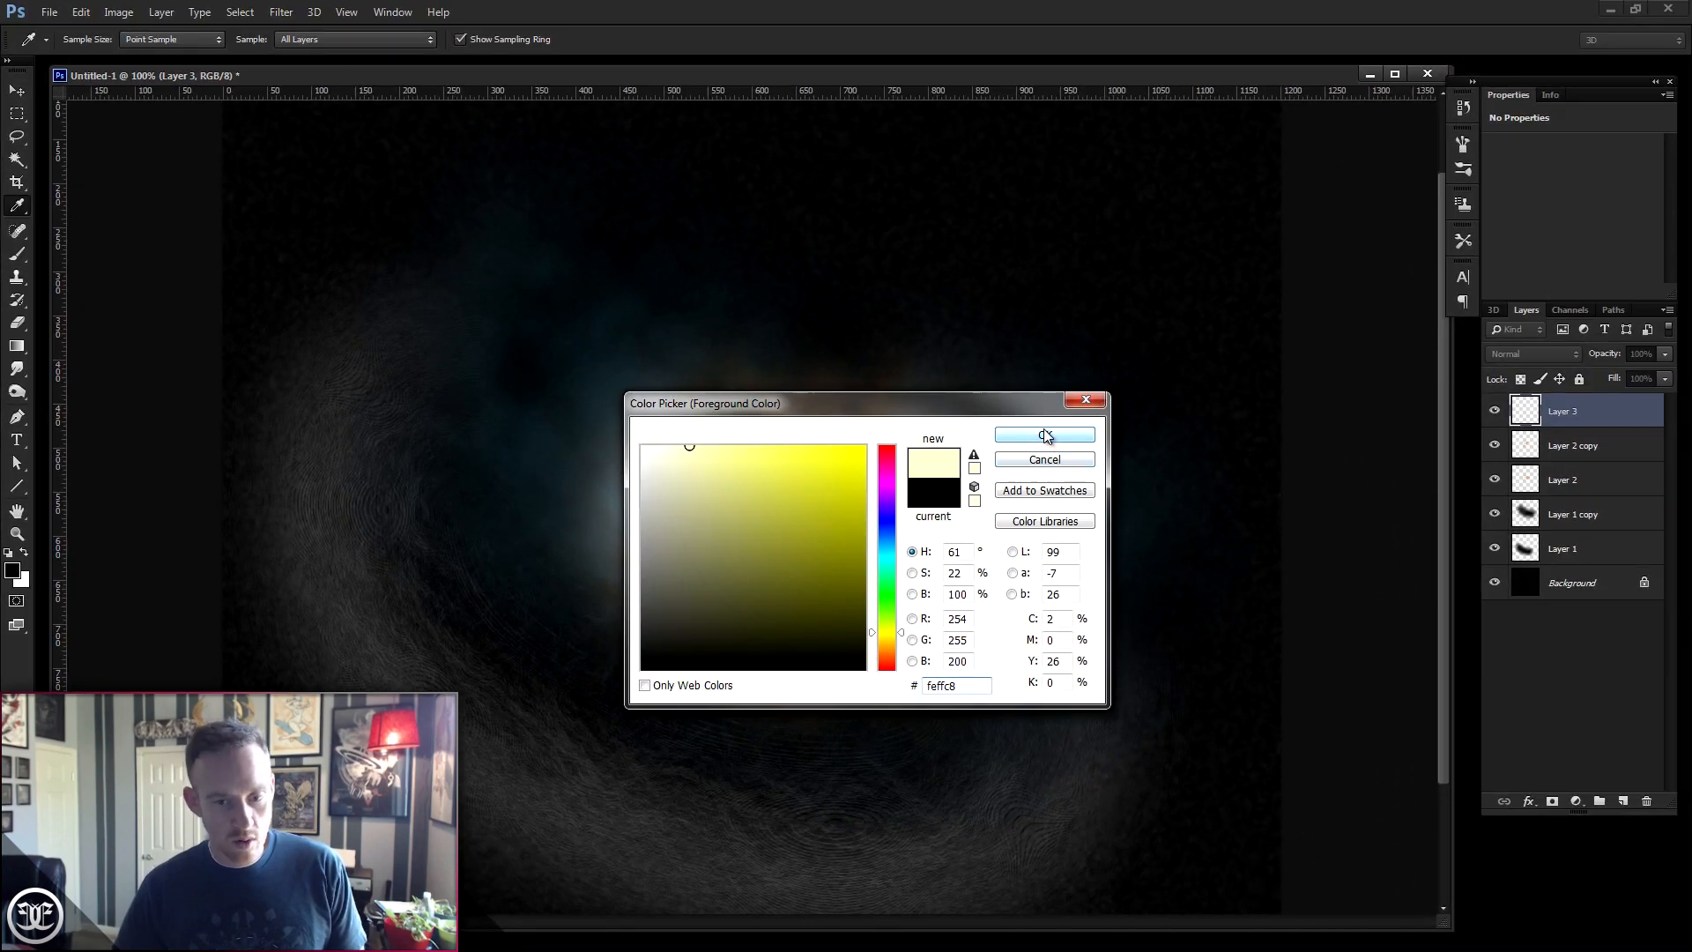
{"action": "left_click", "coordinate": [1045, 435]}
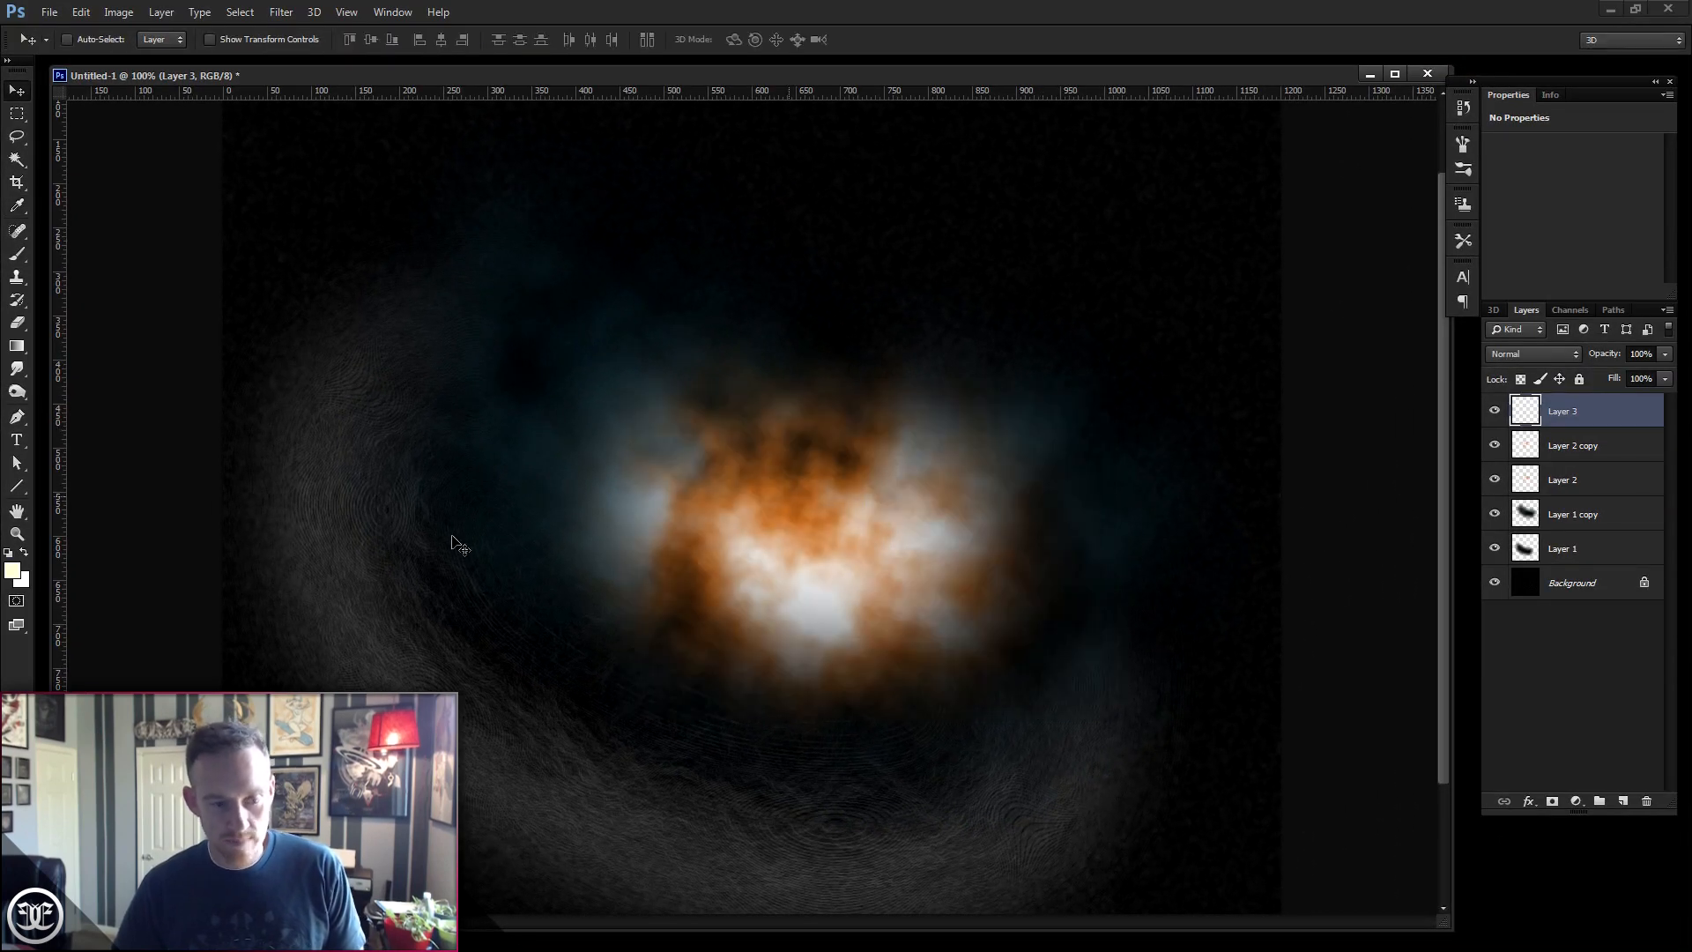
- Pick the Brush tool with a 30 px soft round tip, then set spacing to 201%, size 15 px and hardness 30%
{"action": "left_click", "coordinate": [17, 256]}
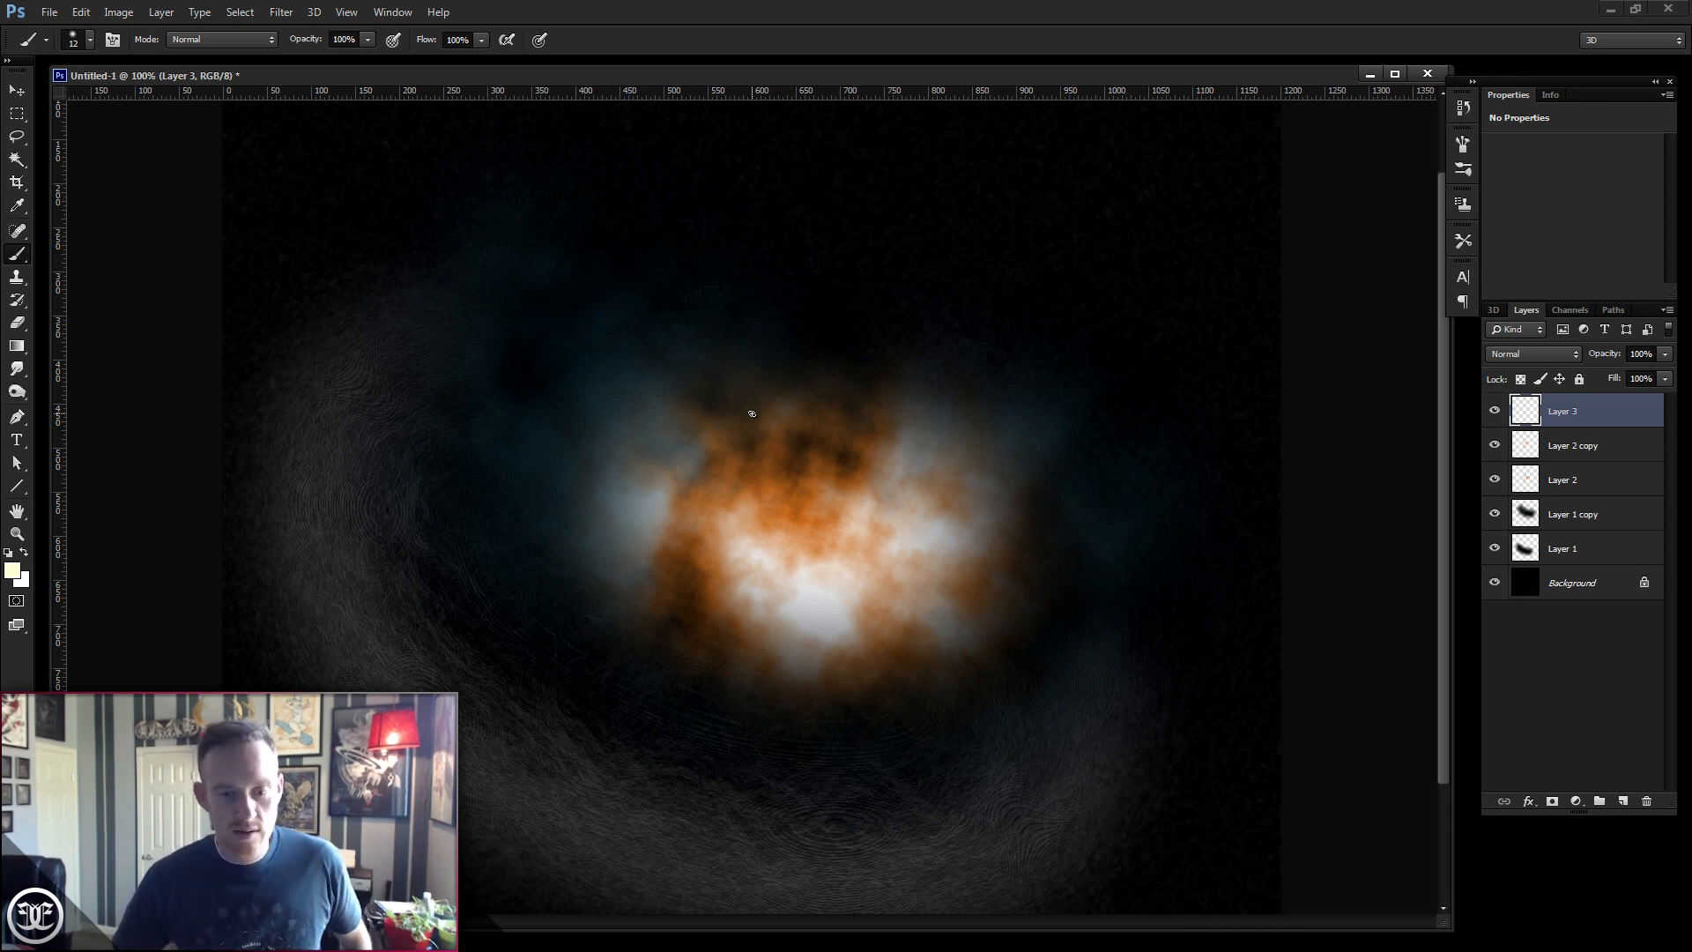
{"action": "left_click", "coordinate": [393, 12]}
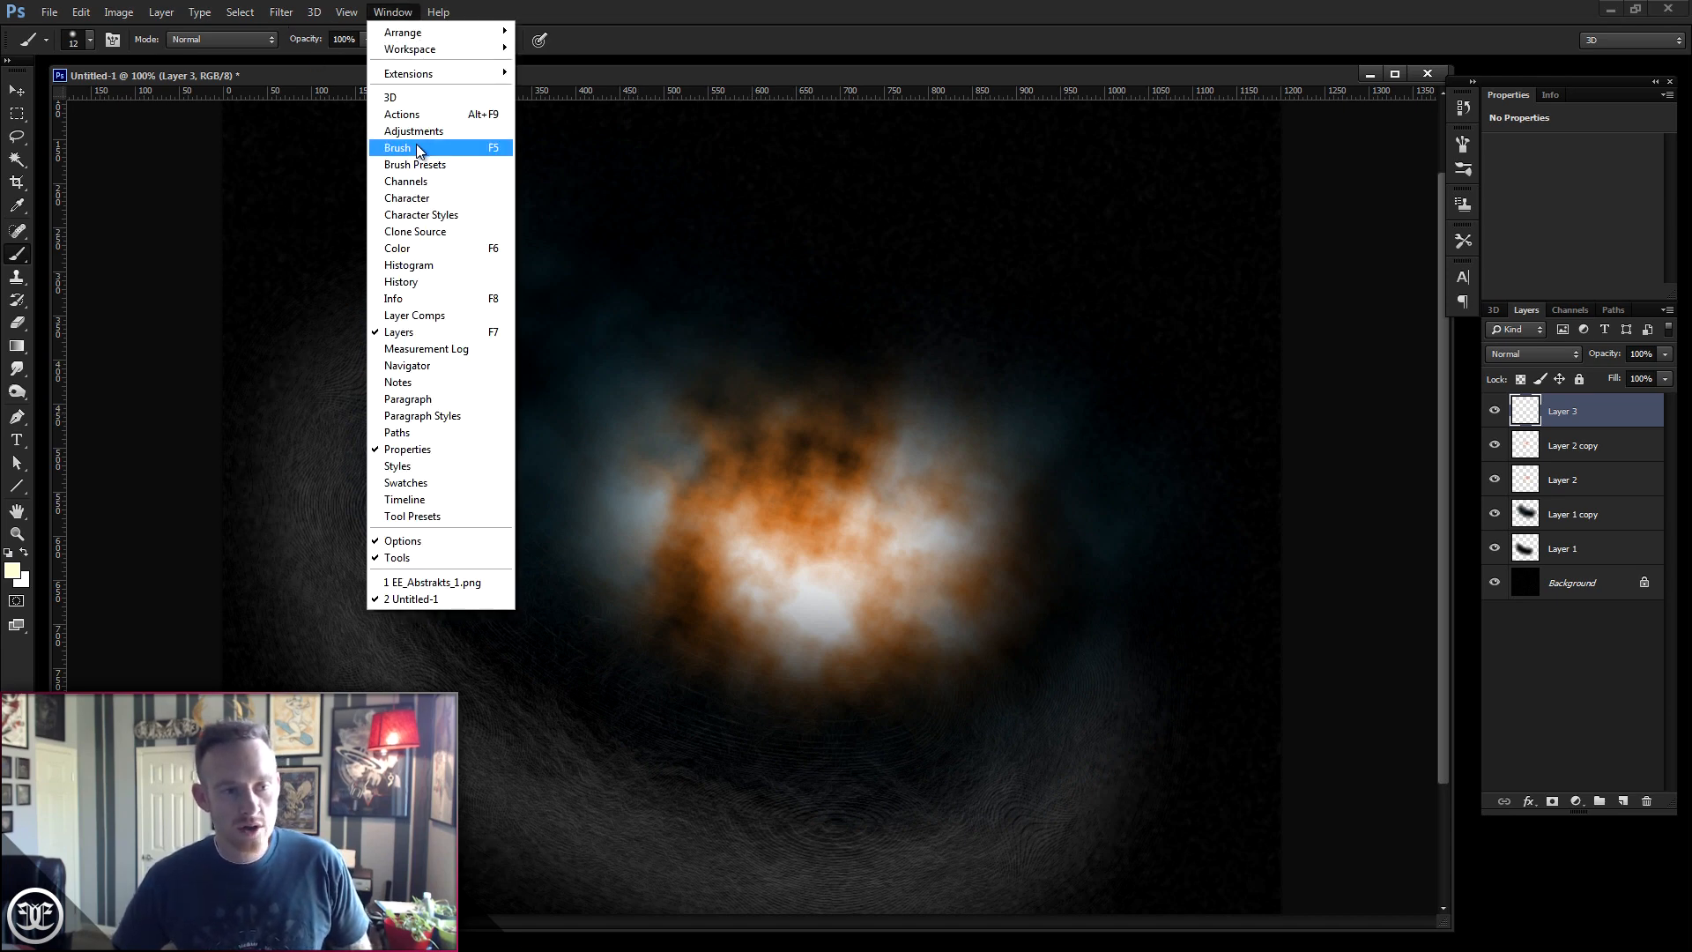
{"action": "left_click", "coordinate": [416, 146]}
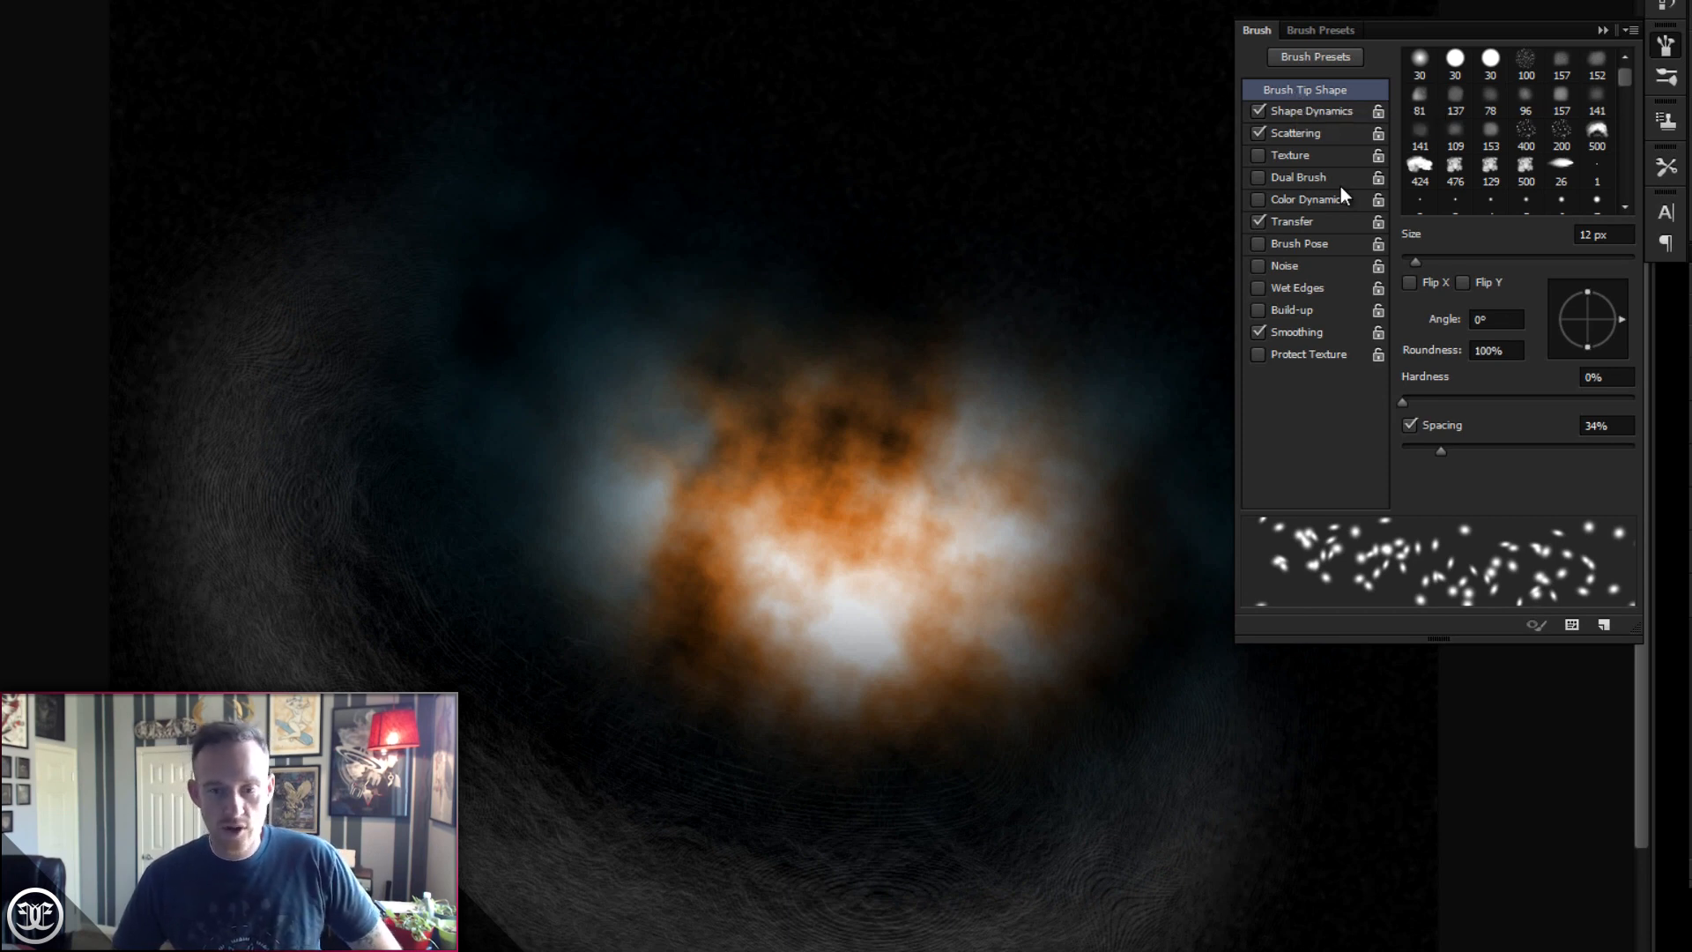
{"action": "left_click", "coordinate": [1421, 63]}
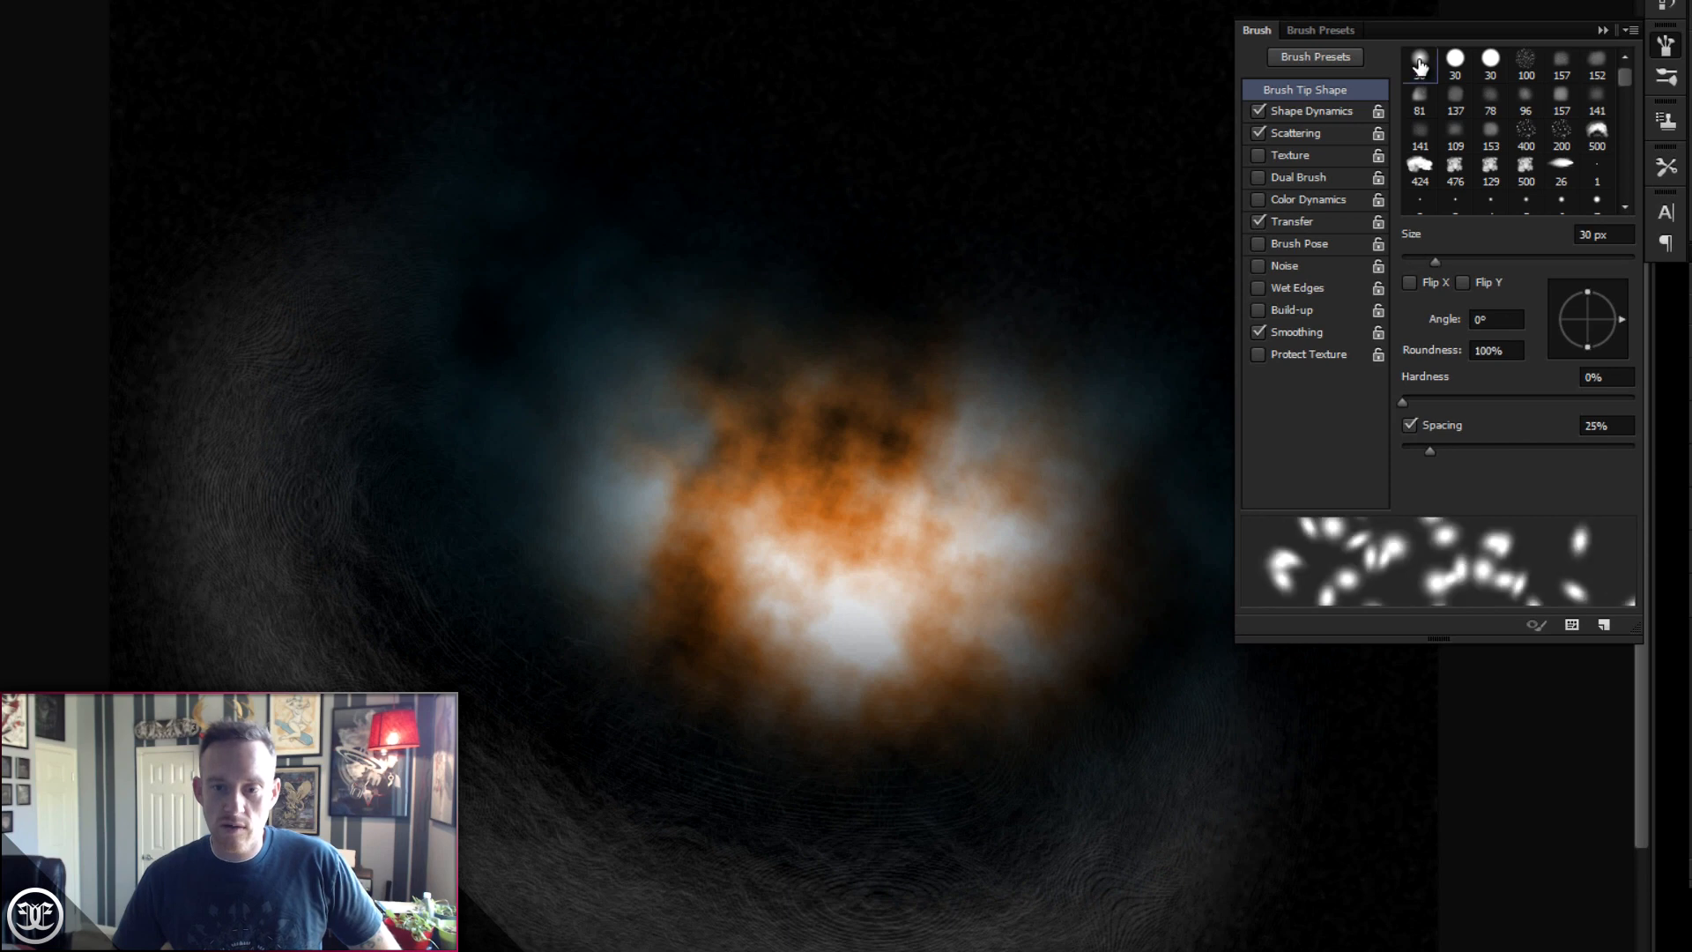
{"action": "left_click", "coordinate": [1311, 26]}
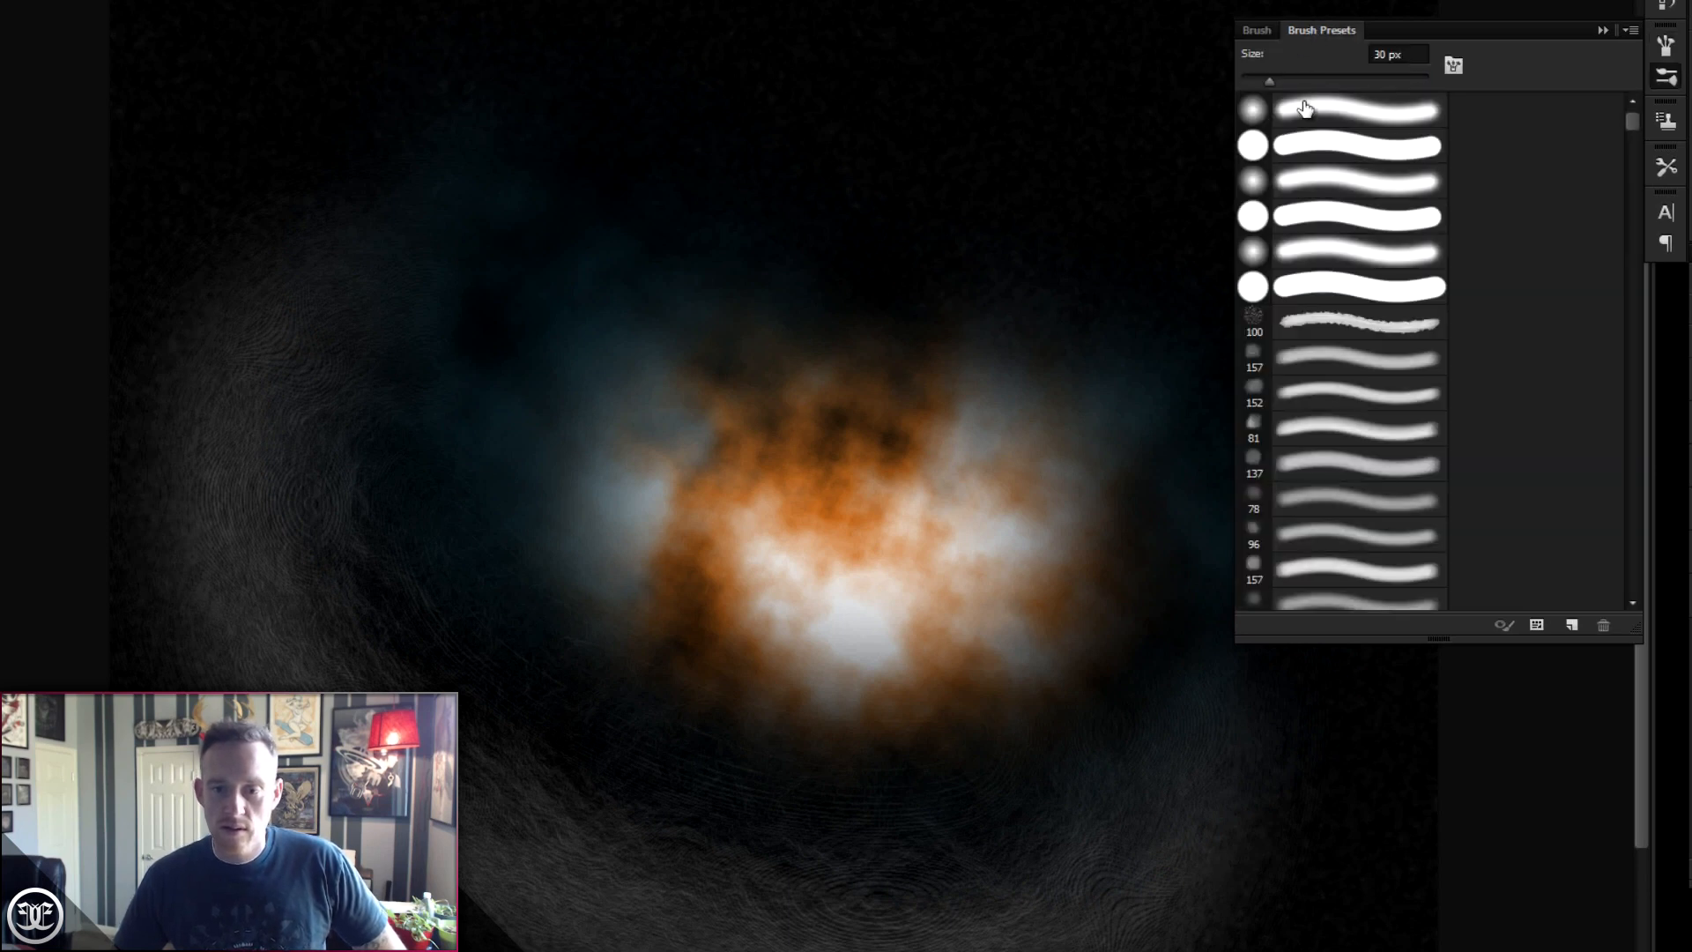
{"action": "left_click", "coordinate": [1255, 32]}
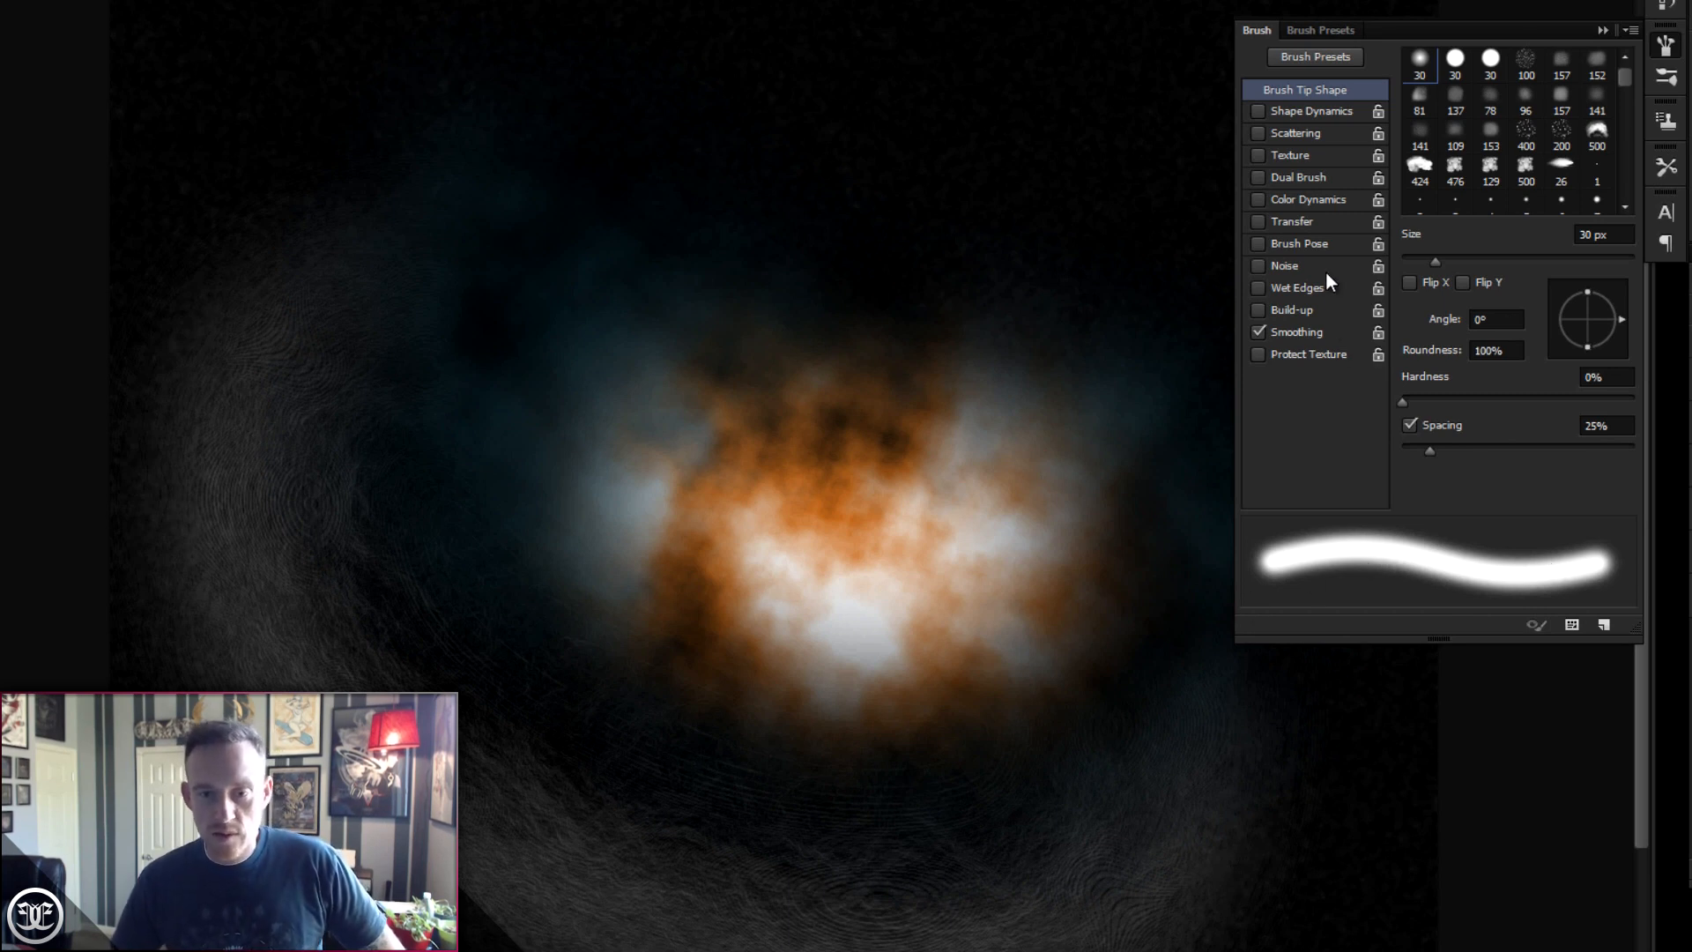
{"action": "left_click_drag", "start_coordinate": [1430, 450], "coordinate": [1577, 451]}
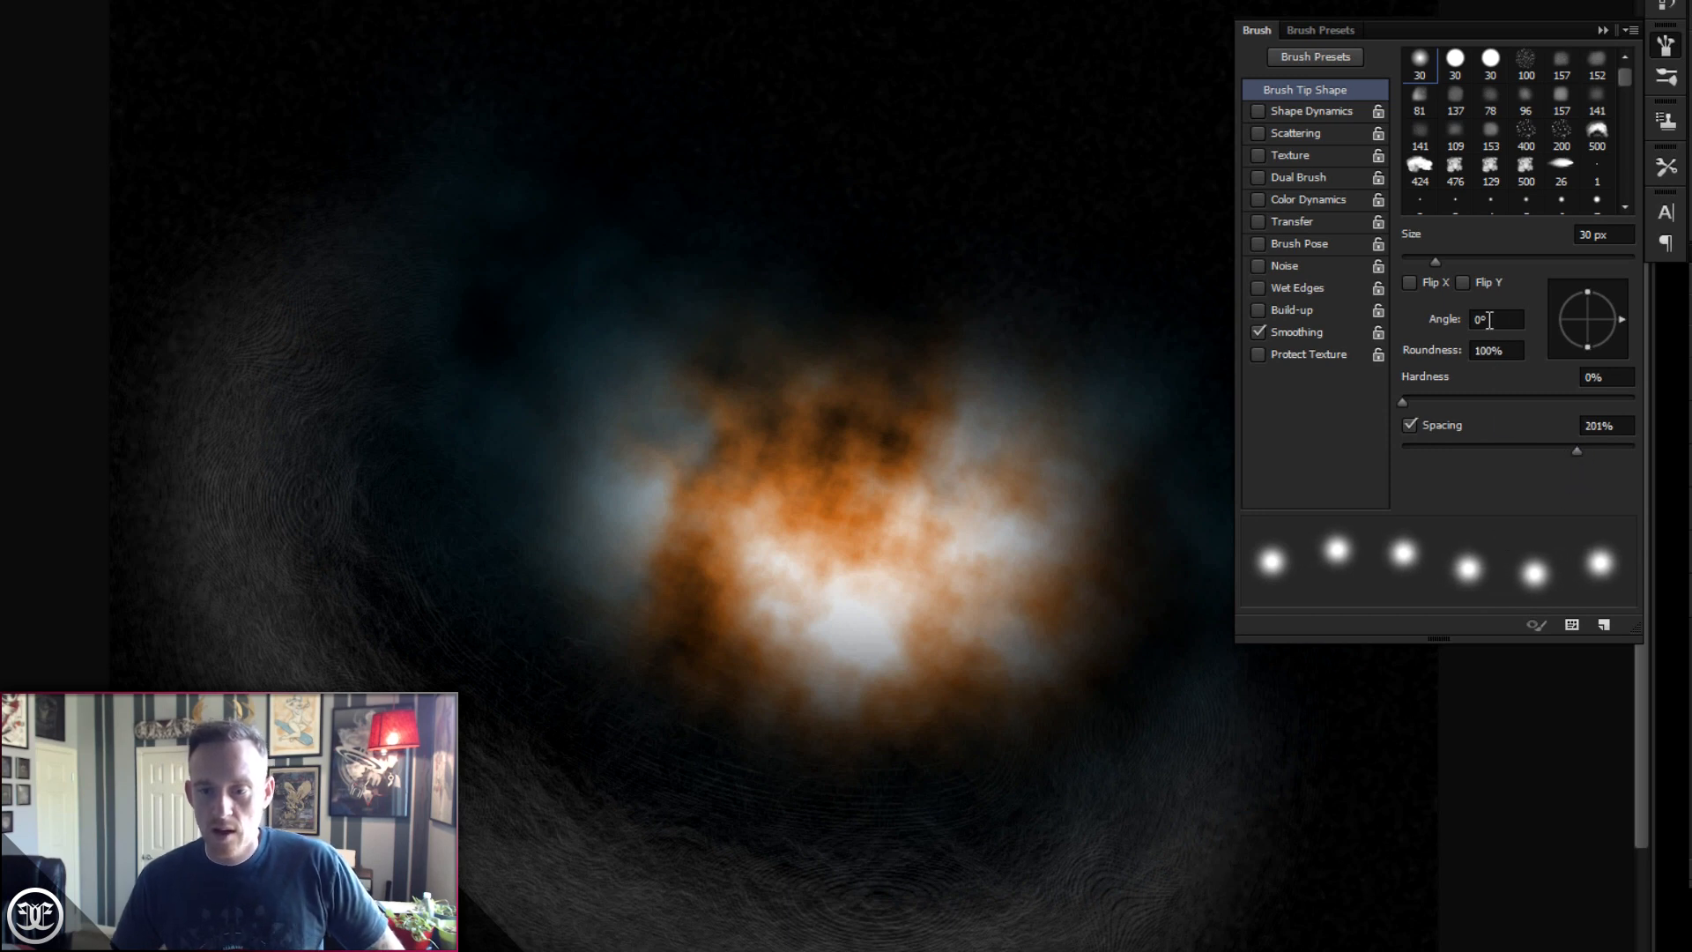
{"action": "left_click_drag", "start_coordinate": [1435, 261], "coordinate": [1419, 259]}
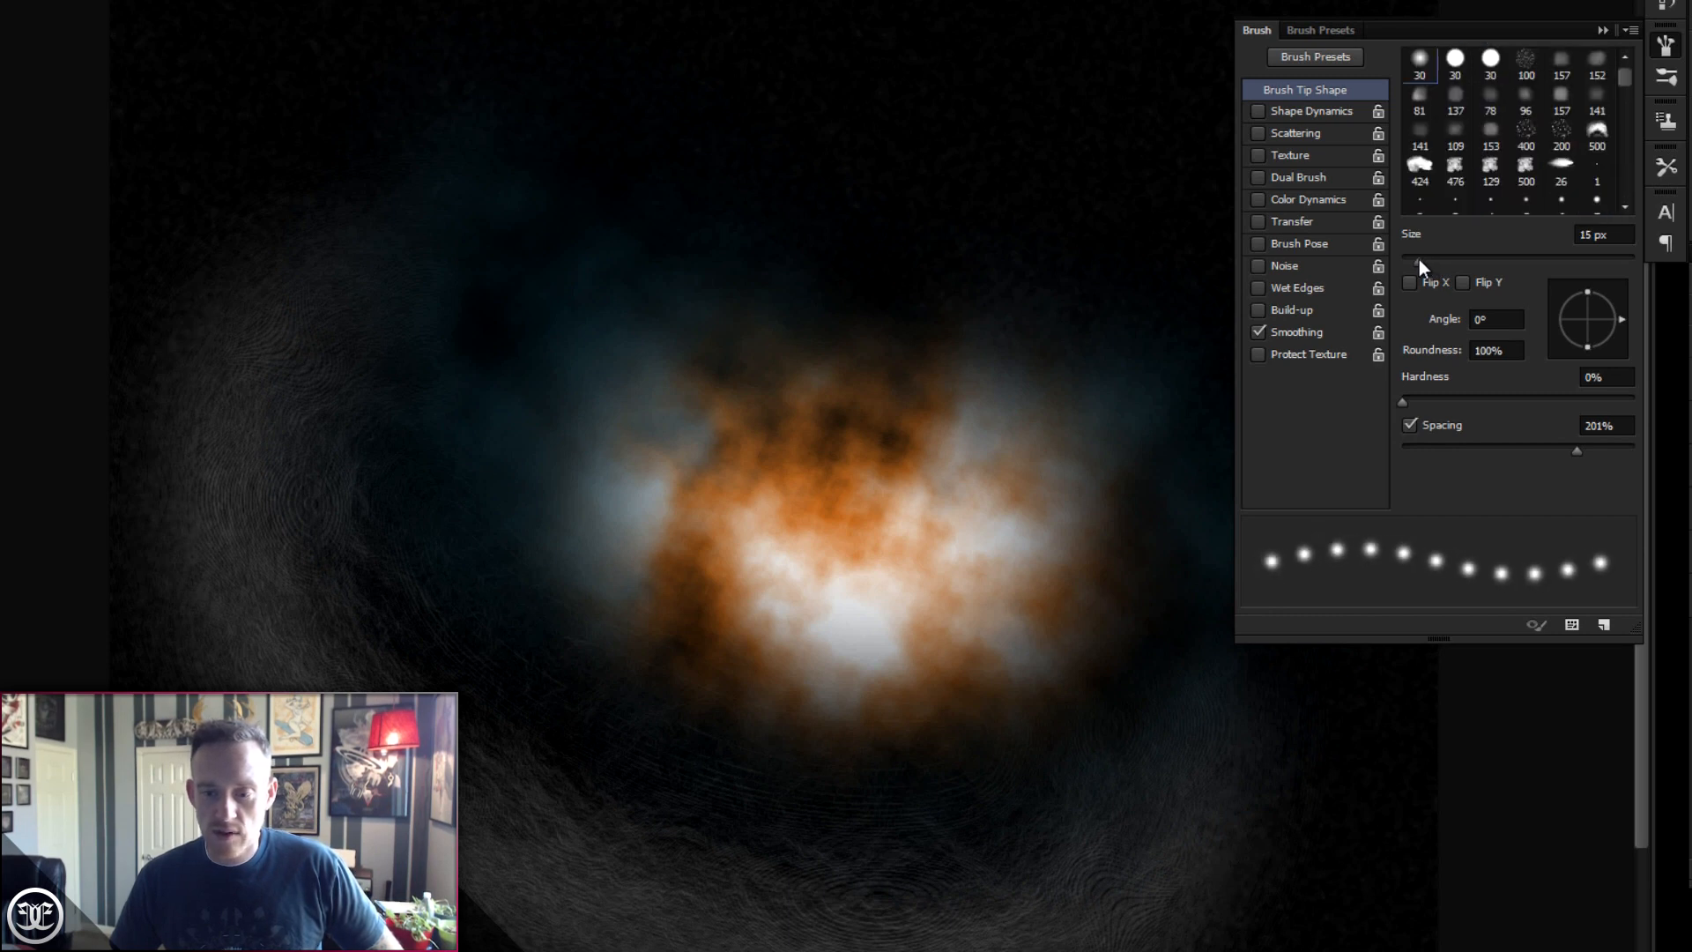
{"action": "left_click_drag", "start_coordinate": [1405, 400], "coordinate": [1471, 400]}
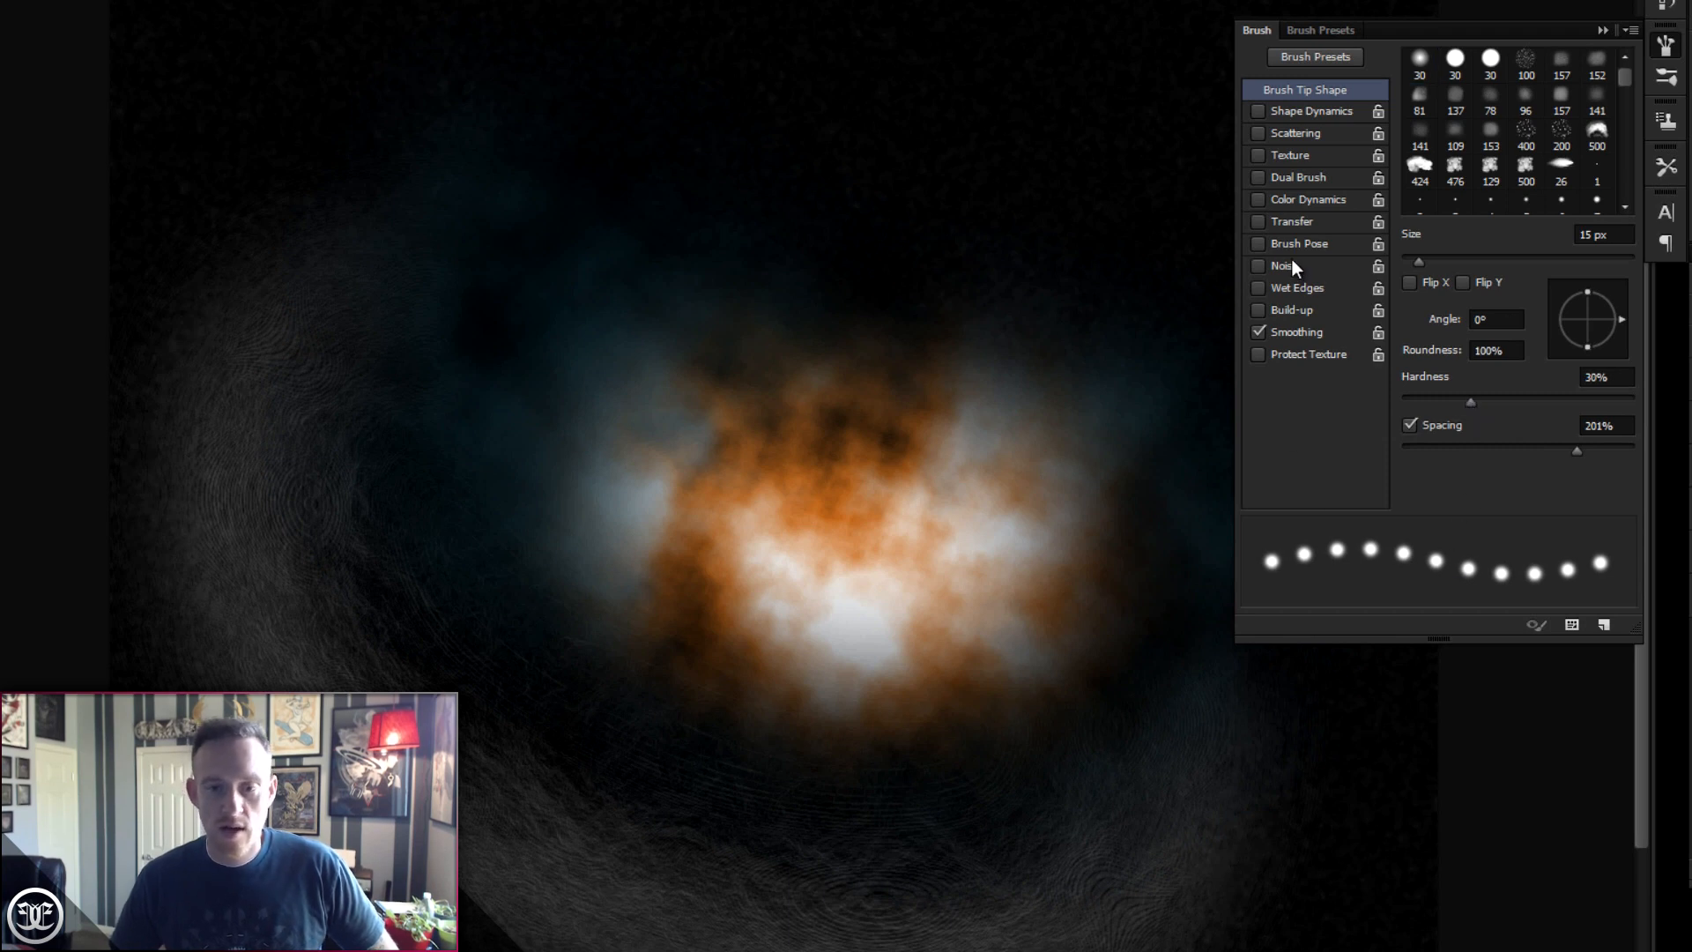
- Enable Shape Dynamics for the brush and turn on both Flip X Jitter and Flip Y Jitter
{"action": "left_click", "coordinate": [1297, 112]}
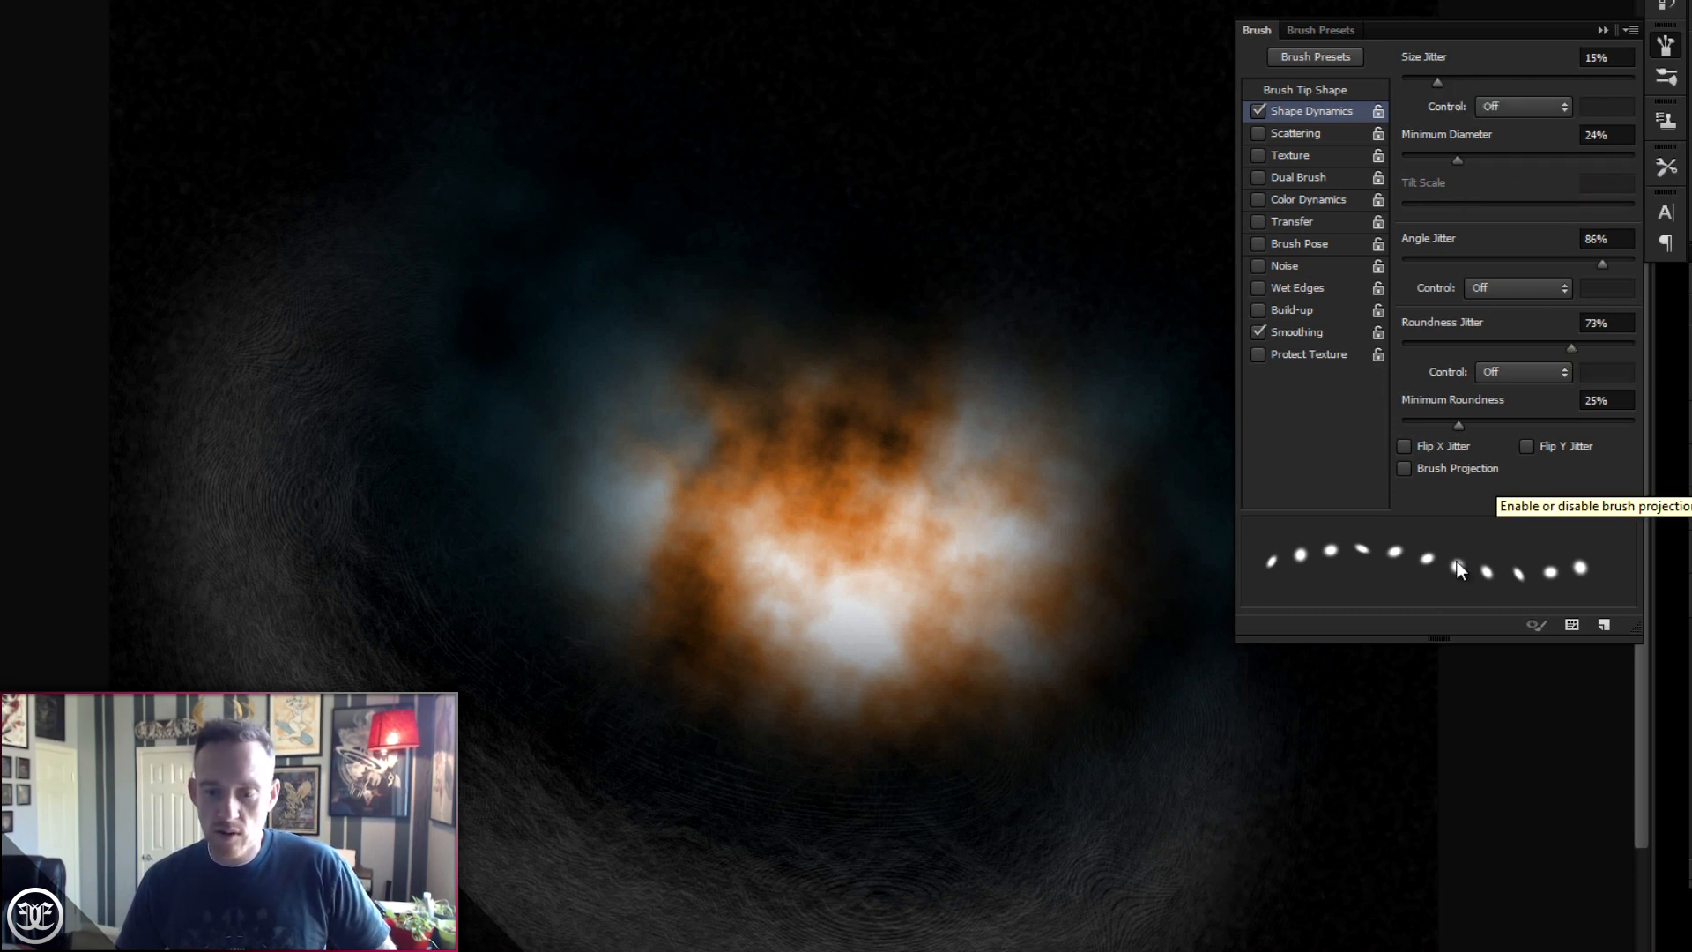
{"action": "left_click", "coordinate": [1621, 240]}
{"action": "left_click_drag", "start_coordinate": [1622, 240], "coordinate": [1503, 263]}
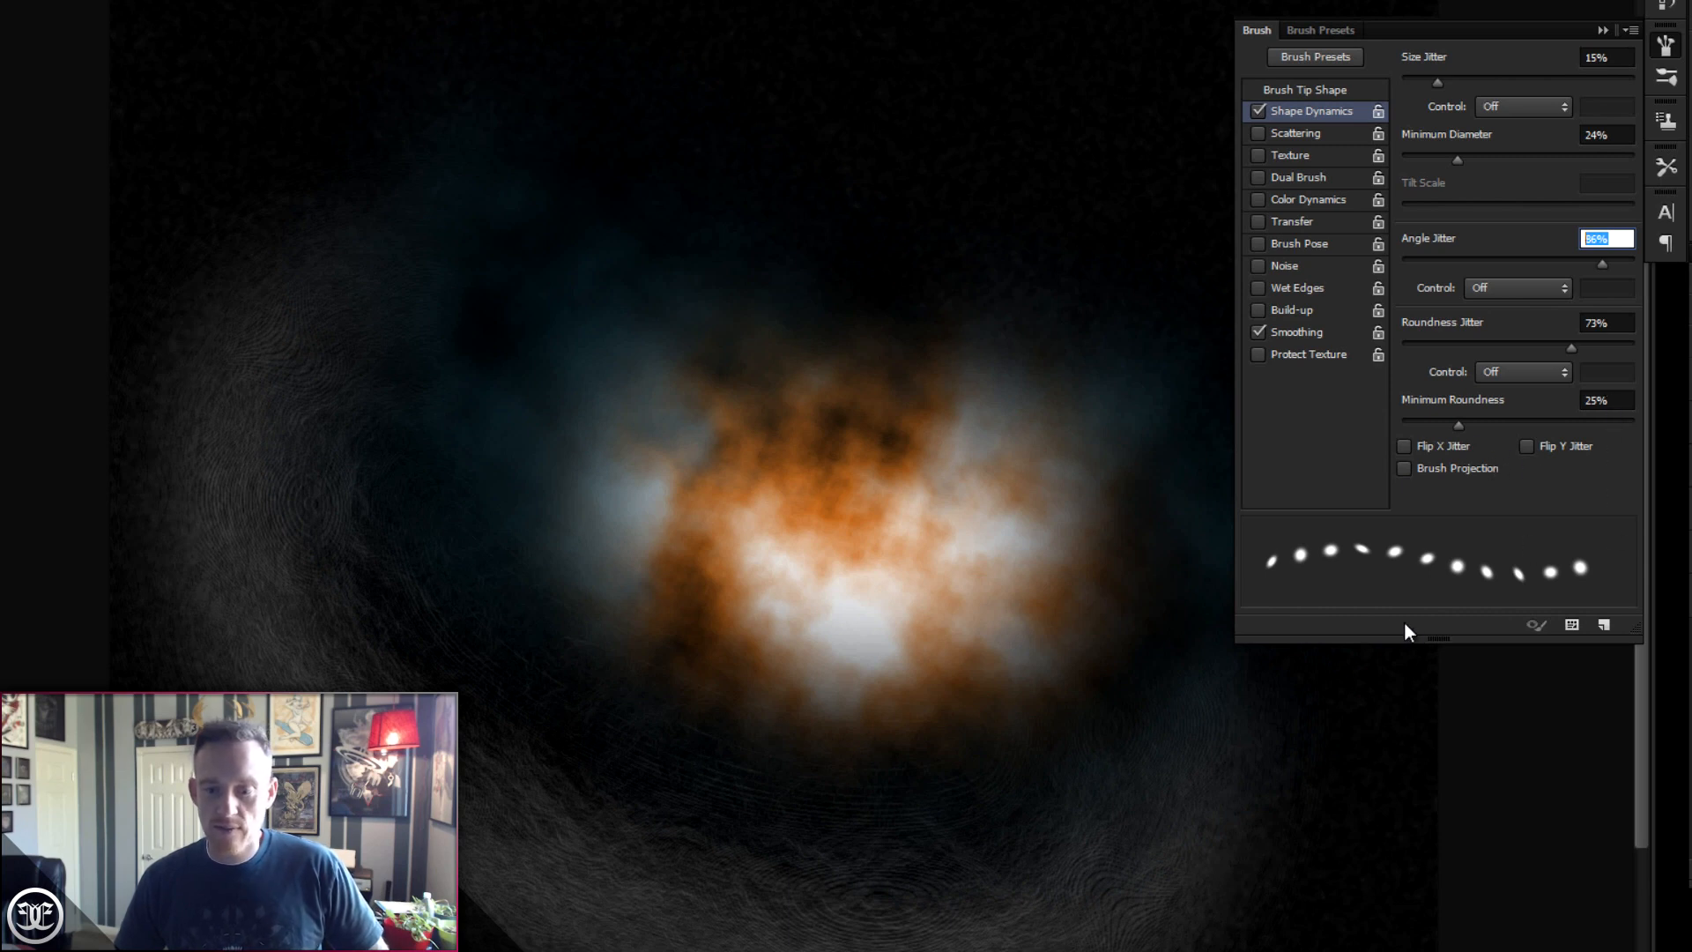
{"action": "left_click", "coordinate": [1403, 447]}
{"action": "left_click", "coordinate": [1527, 447]}
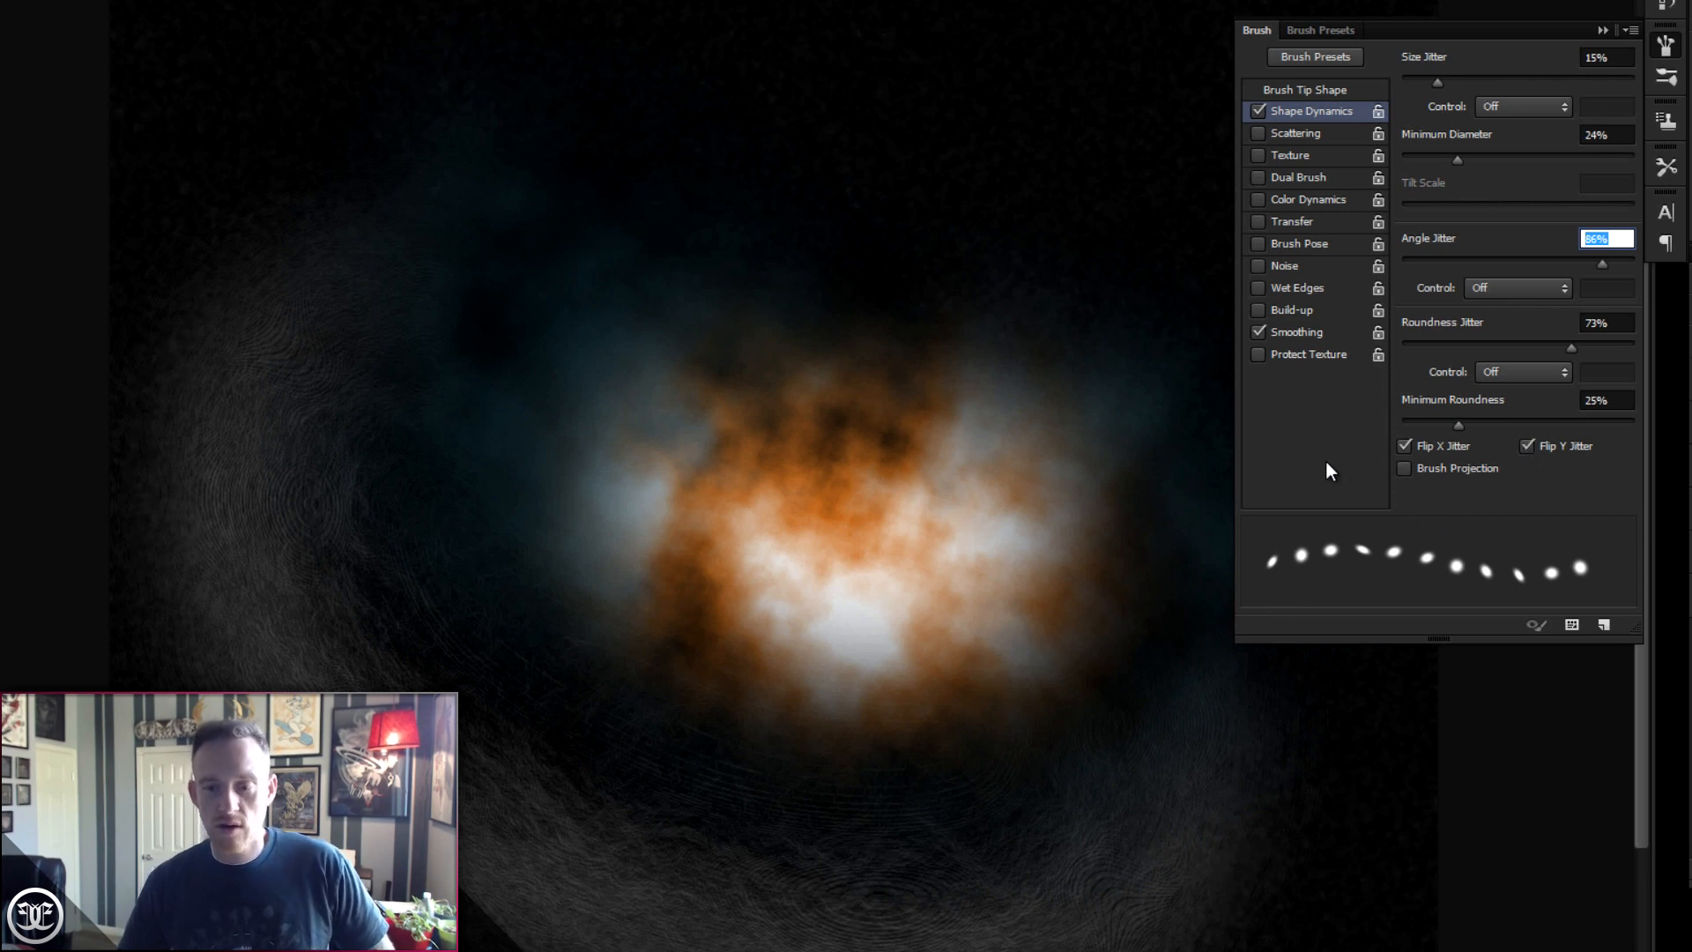
- Enable Scattering with both axes at 1000%, count 1 and count jitter 20%
{"action": "left_click", "coordinate": [1308, 136]}
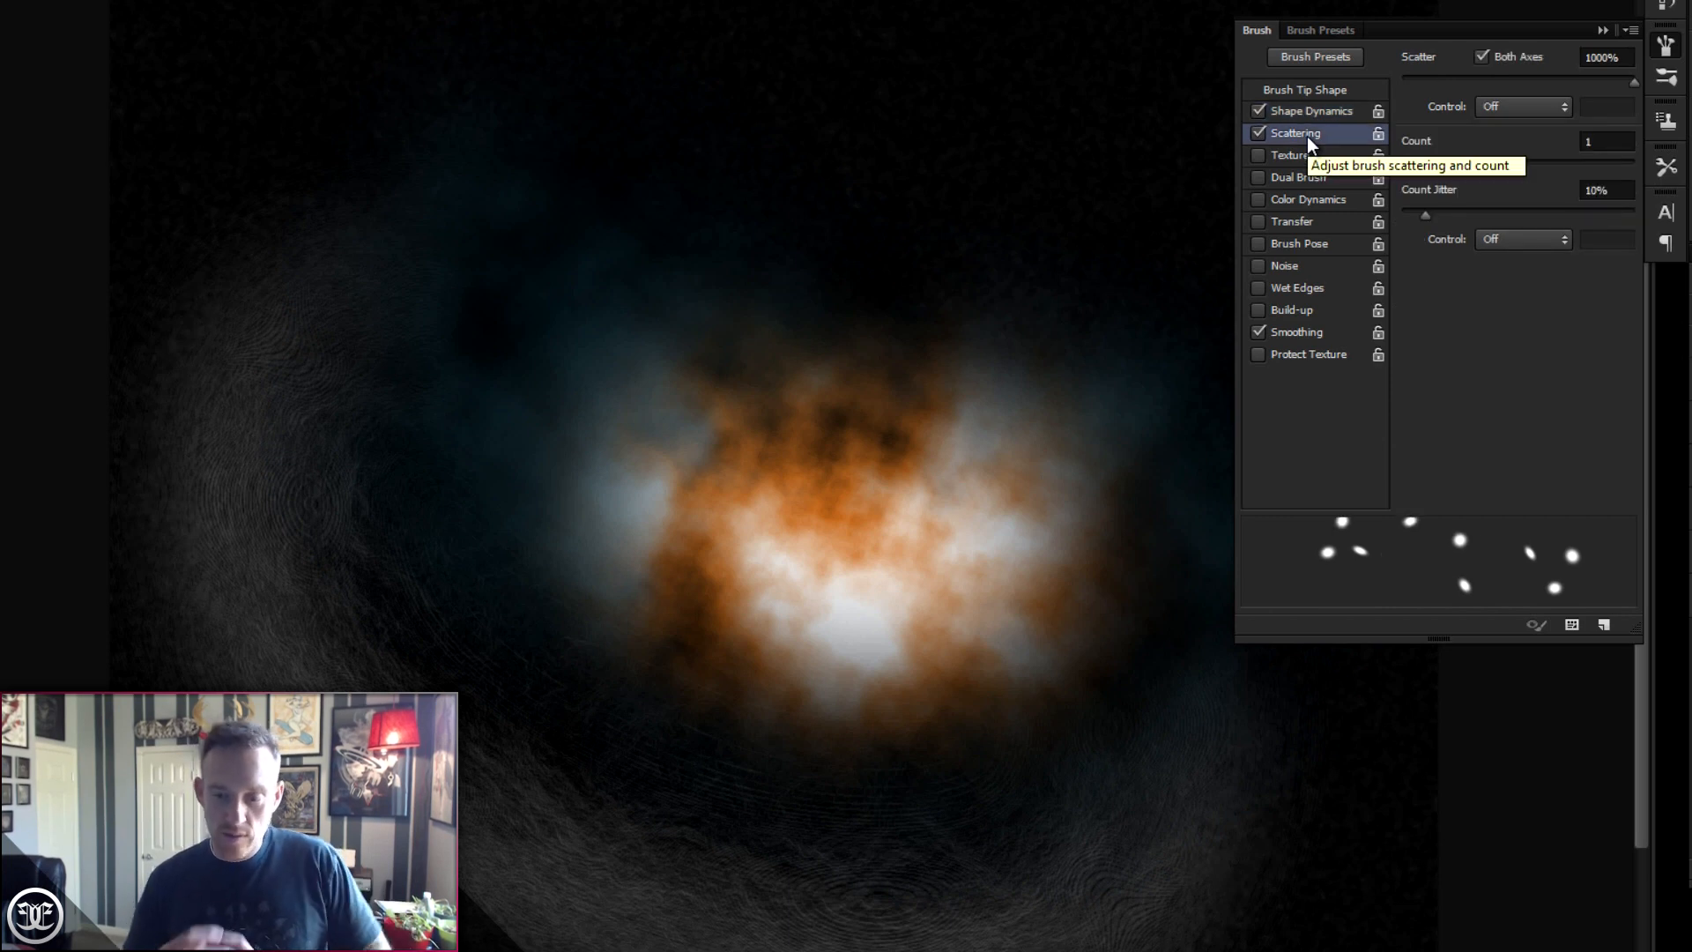
{"action": "left_click", "coordinate": [1604, 144]}
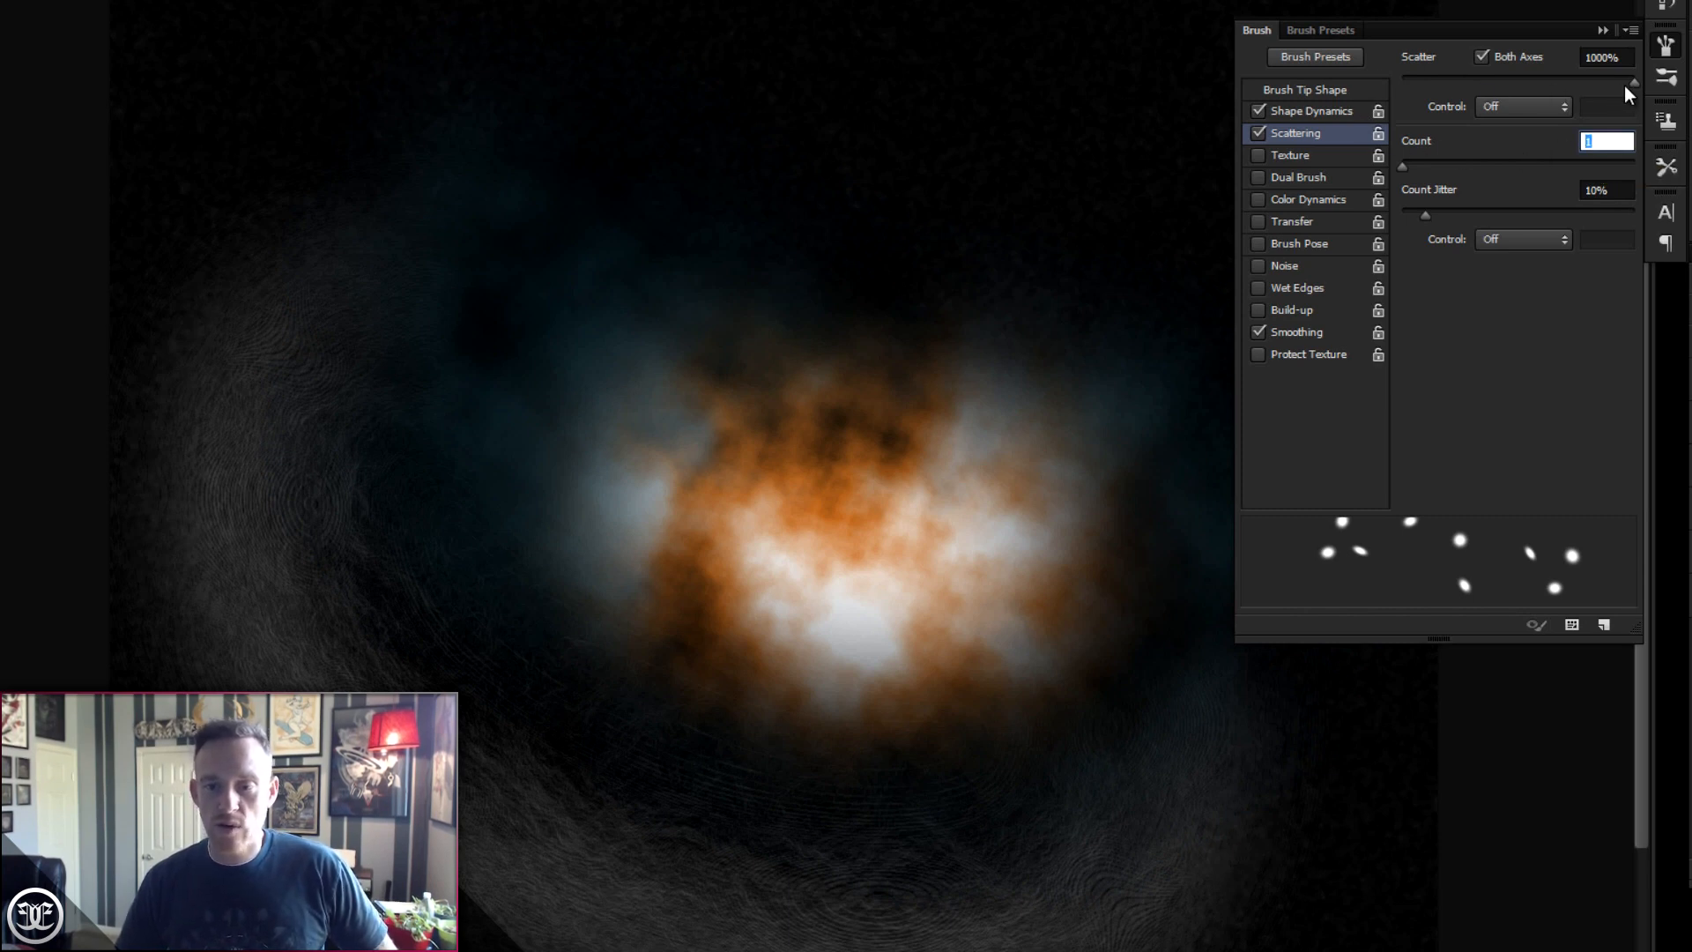
{"action": "left_click_drag", "start_coordinate": [1428, 216], "coordinate": [1441, 216]}
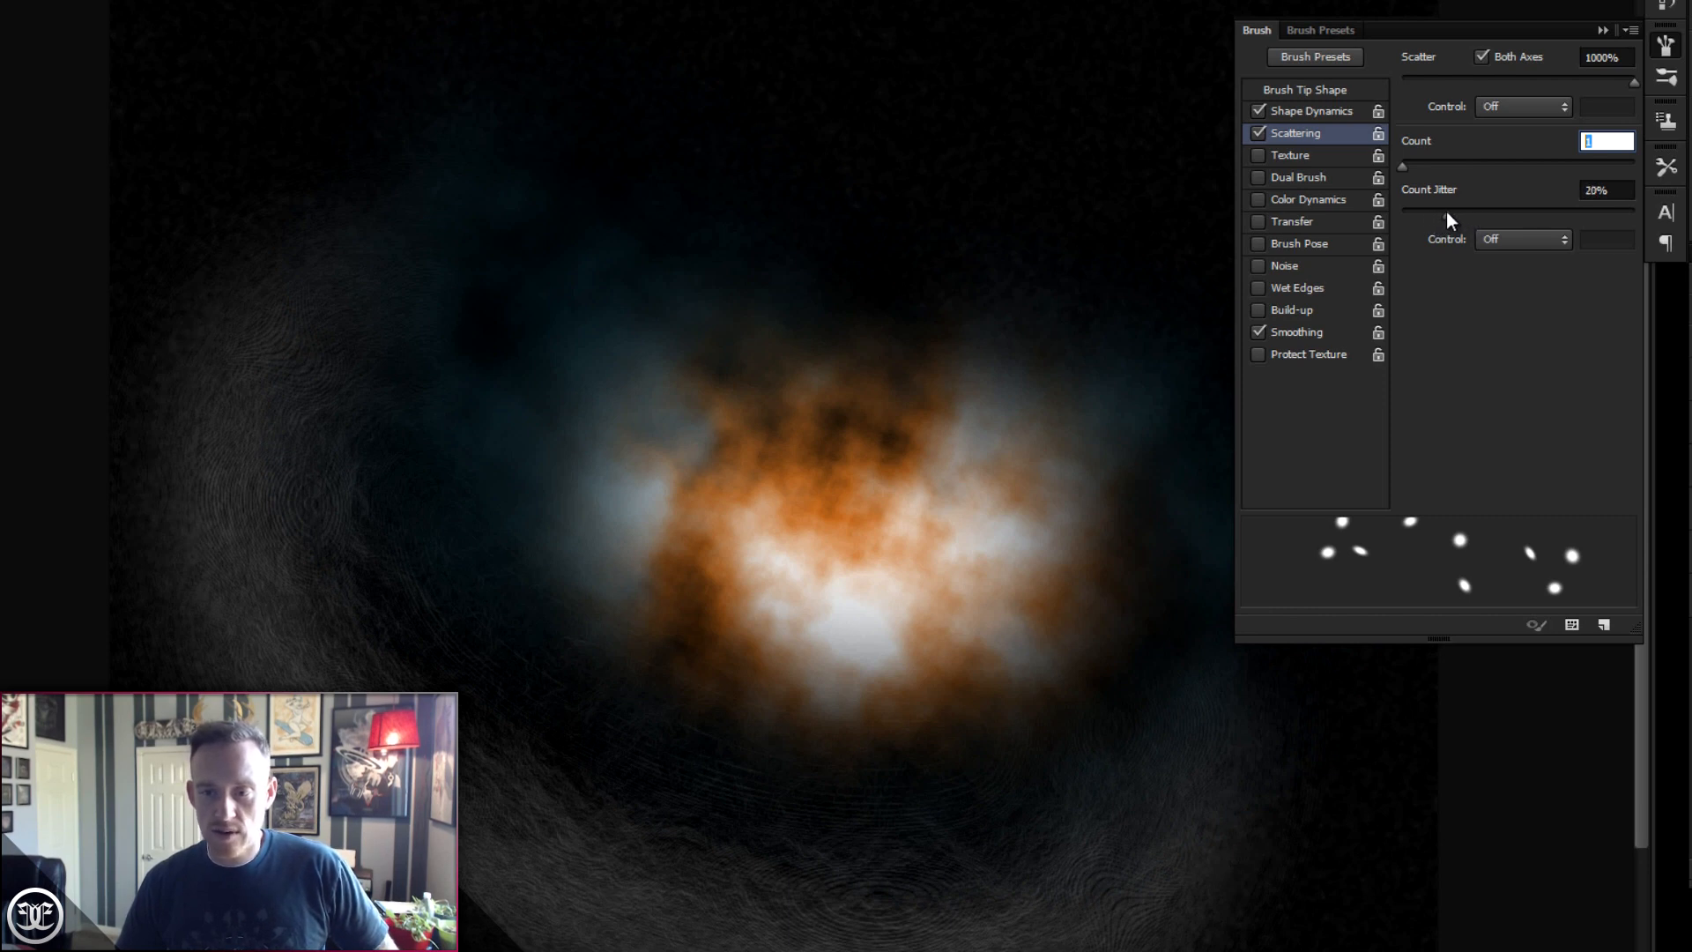
{"action": "left_click_drag", "start_coordinate": [1405, 168], "coordinate": [1403, 167]}
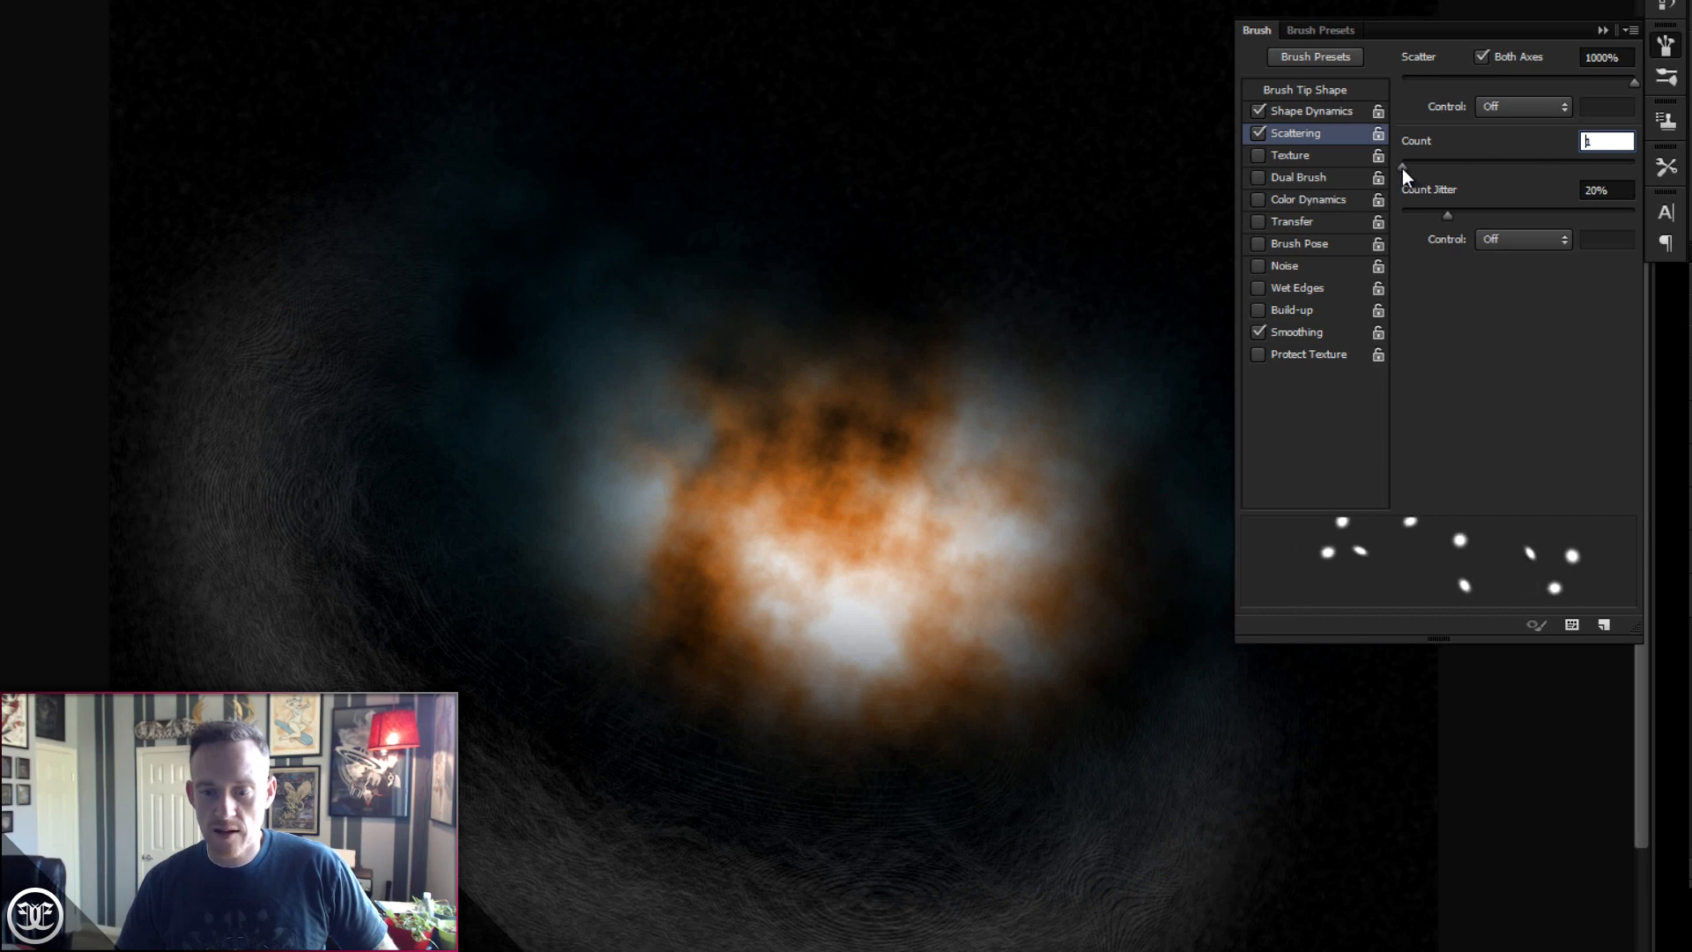
- Raise the tip spacing to 310% and enable Transfer with 50% opacity jitter and 40% flow jitter
{"action": "left_click", "coordinate": [1319, 88]}
{"action": "left_click_drag", "start_coordinate": [1576, 455], "coordinate": [1589, 452]}
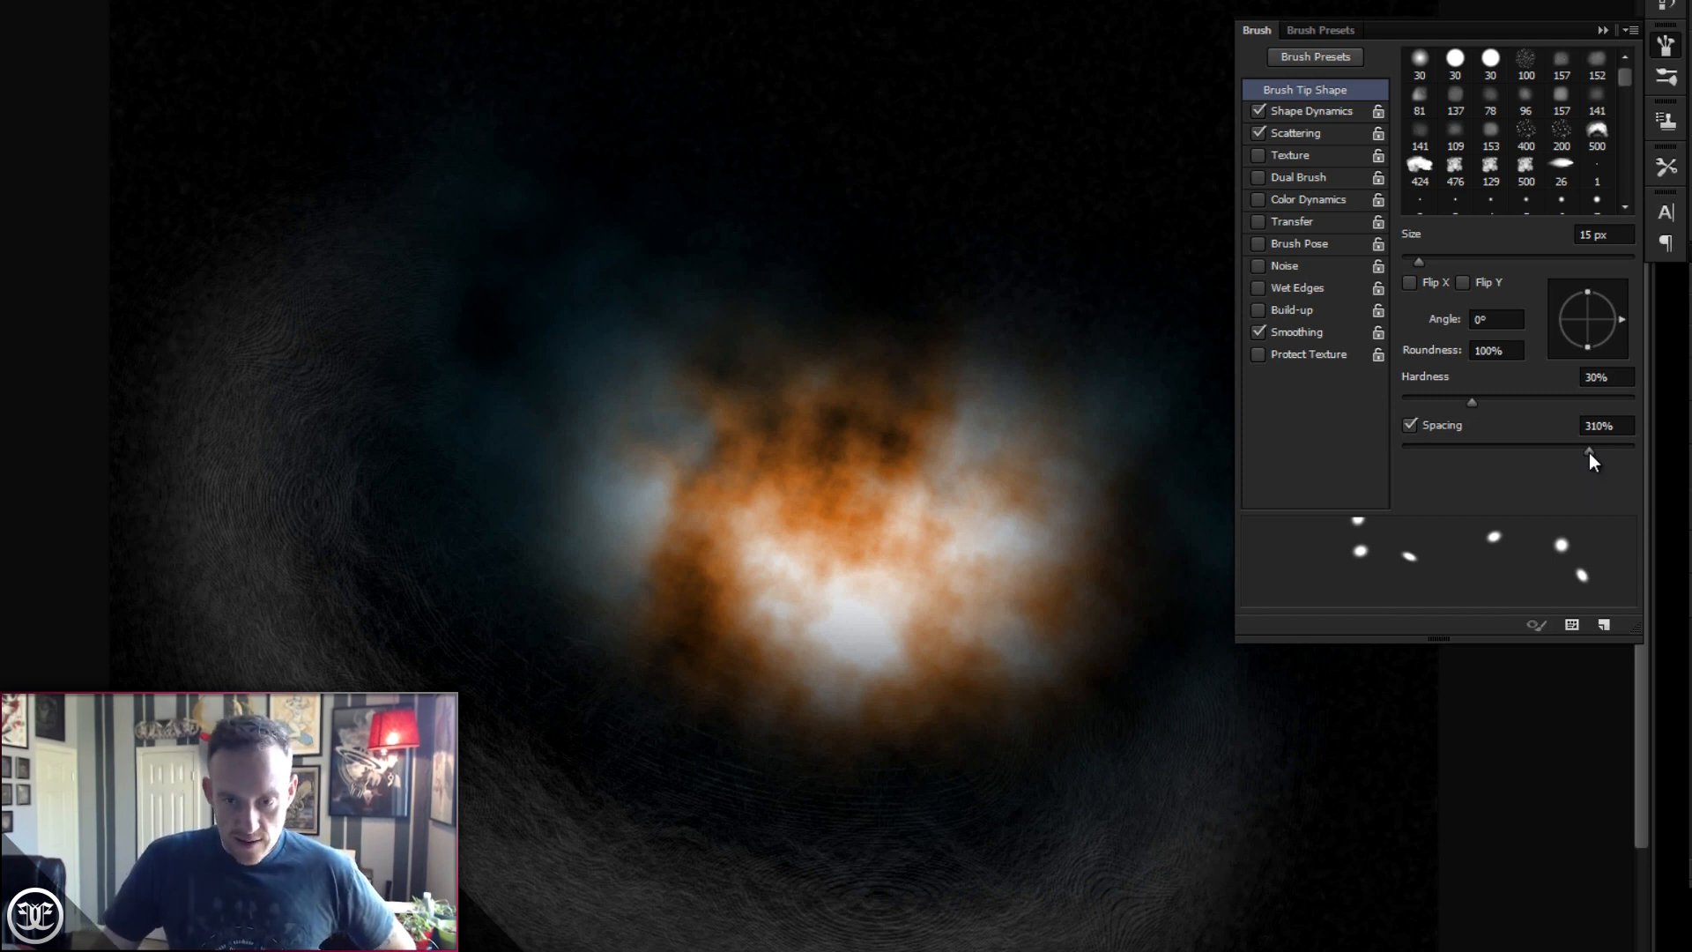
{"action": "left_click", "coordinate": [1326, 228]}
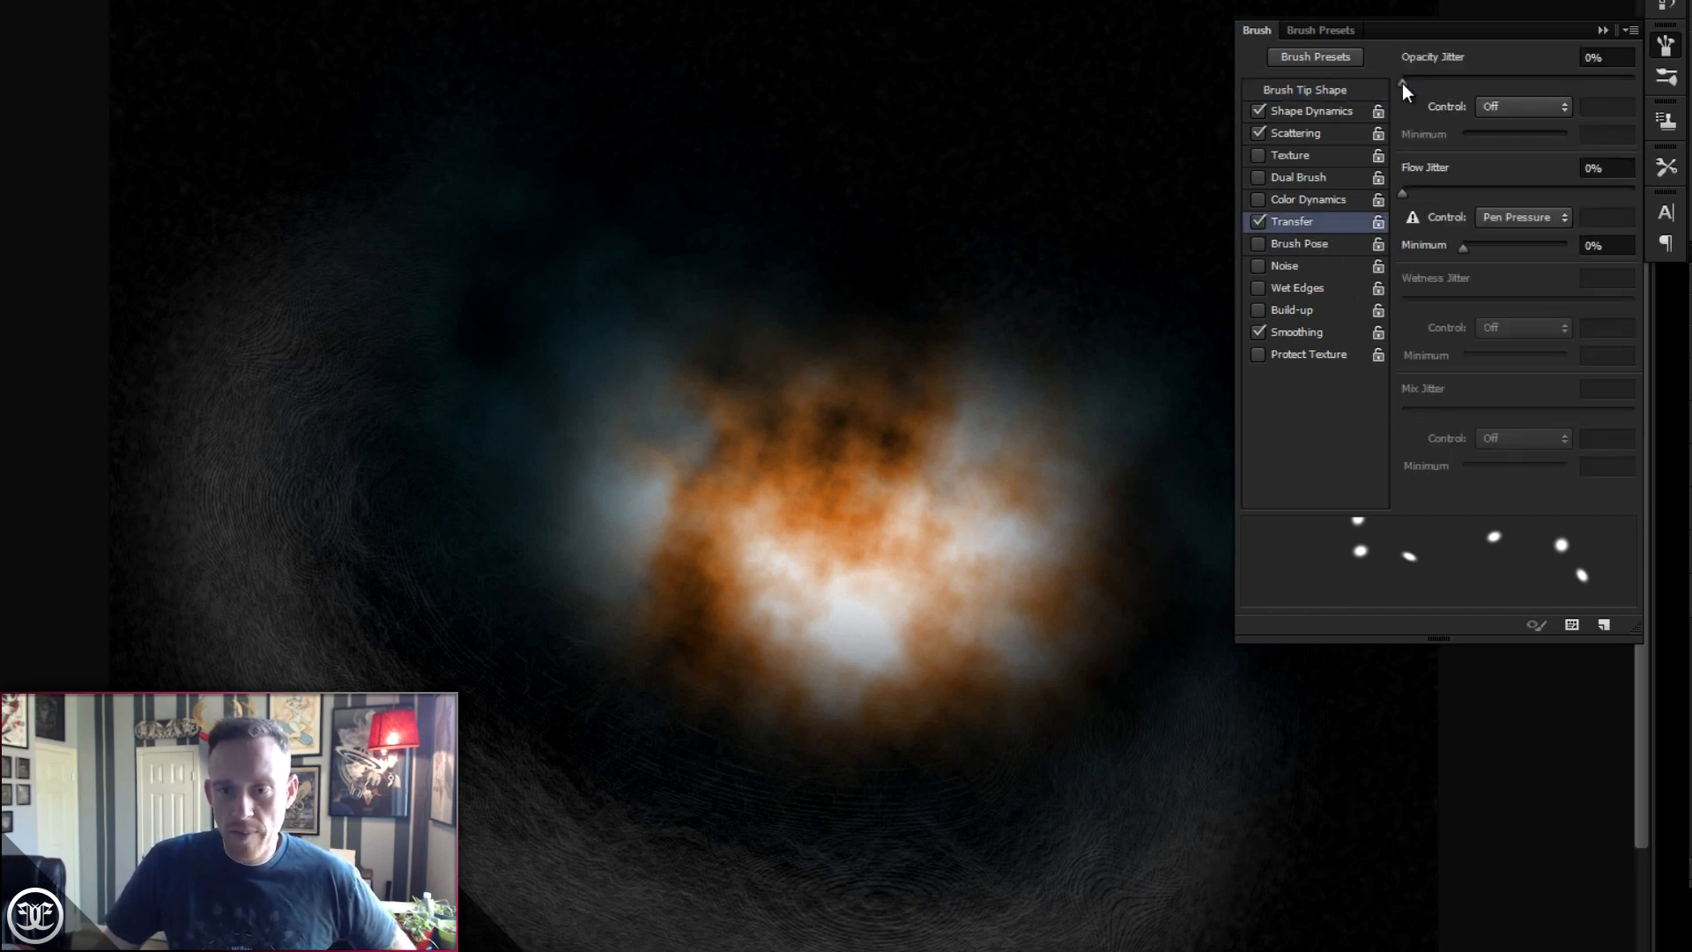
{"action": "left_click_drag", "start_coordinate": [1404, 82], "coordinate": [1521, 93]}
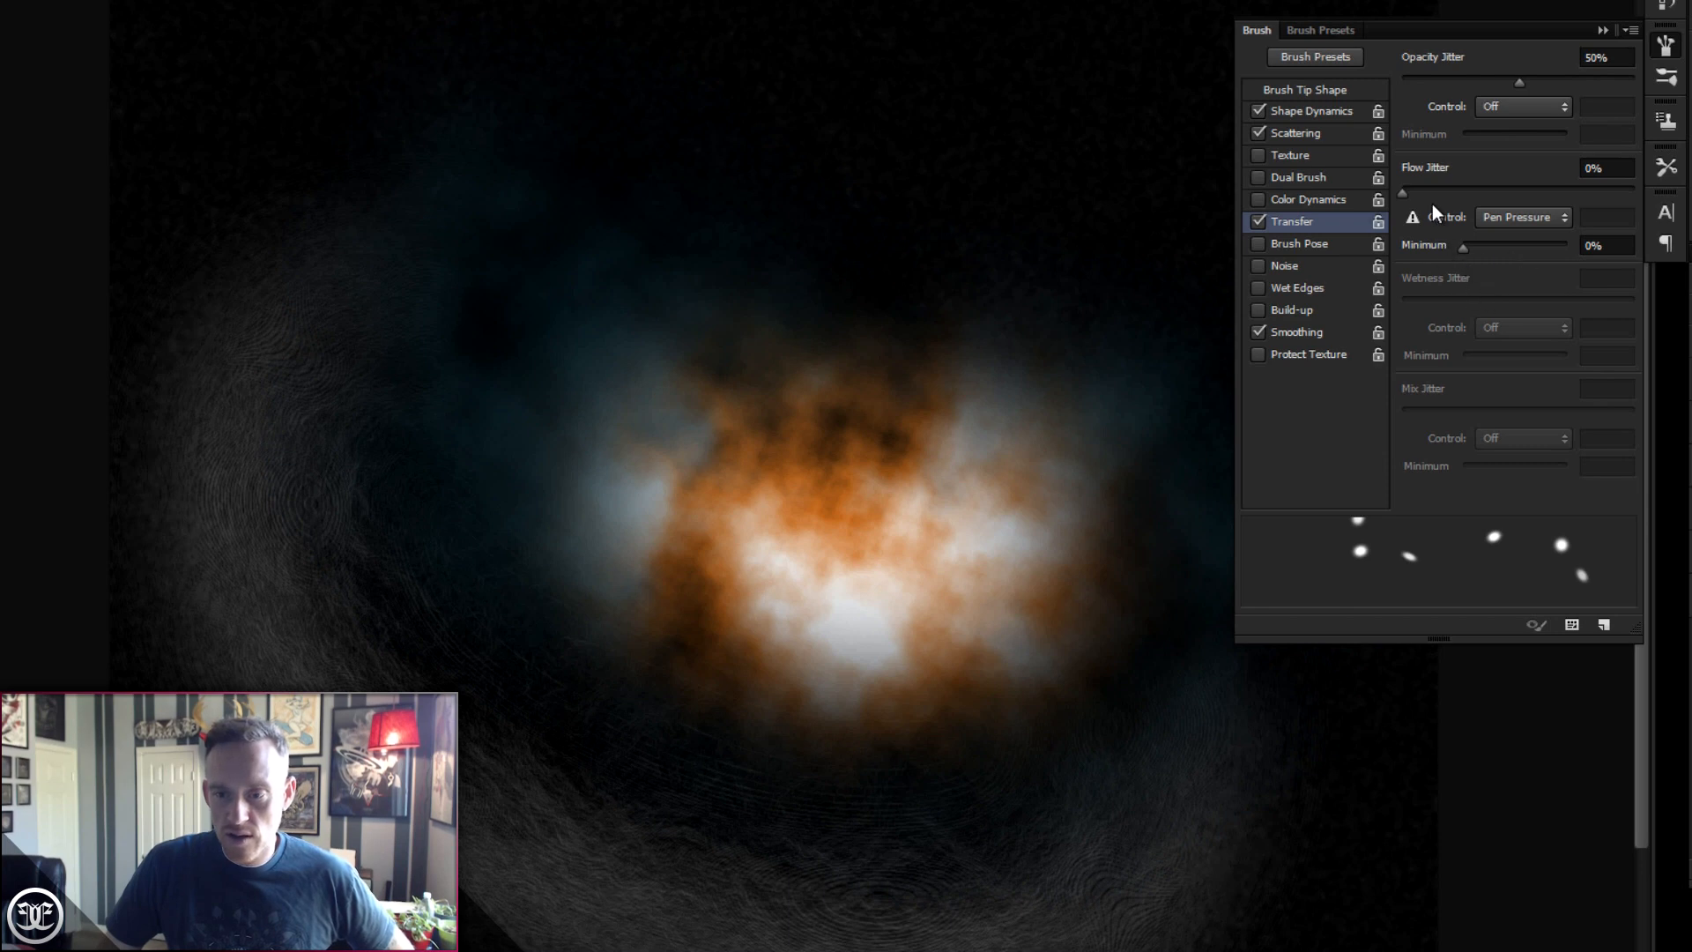
{"action": "left_click_drag", "start_coordinate": [1402, 192], "coordinate": [1493, 196]}
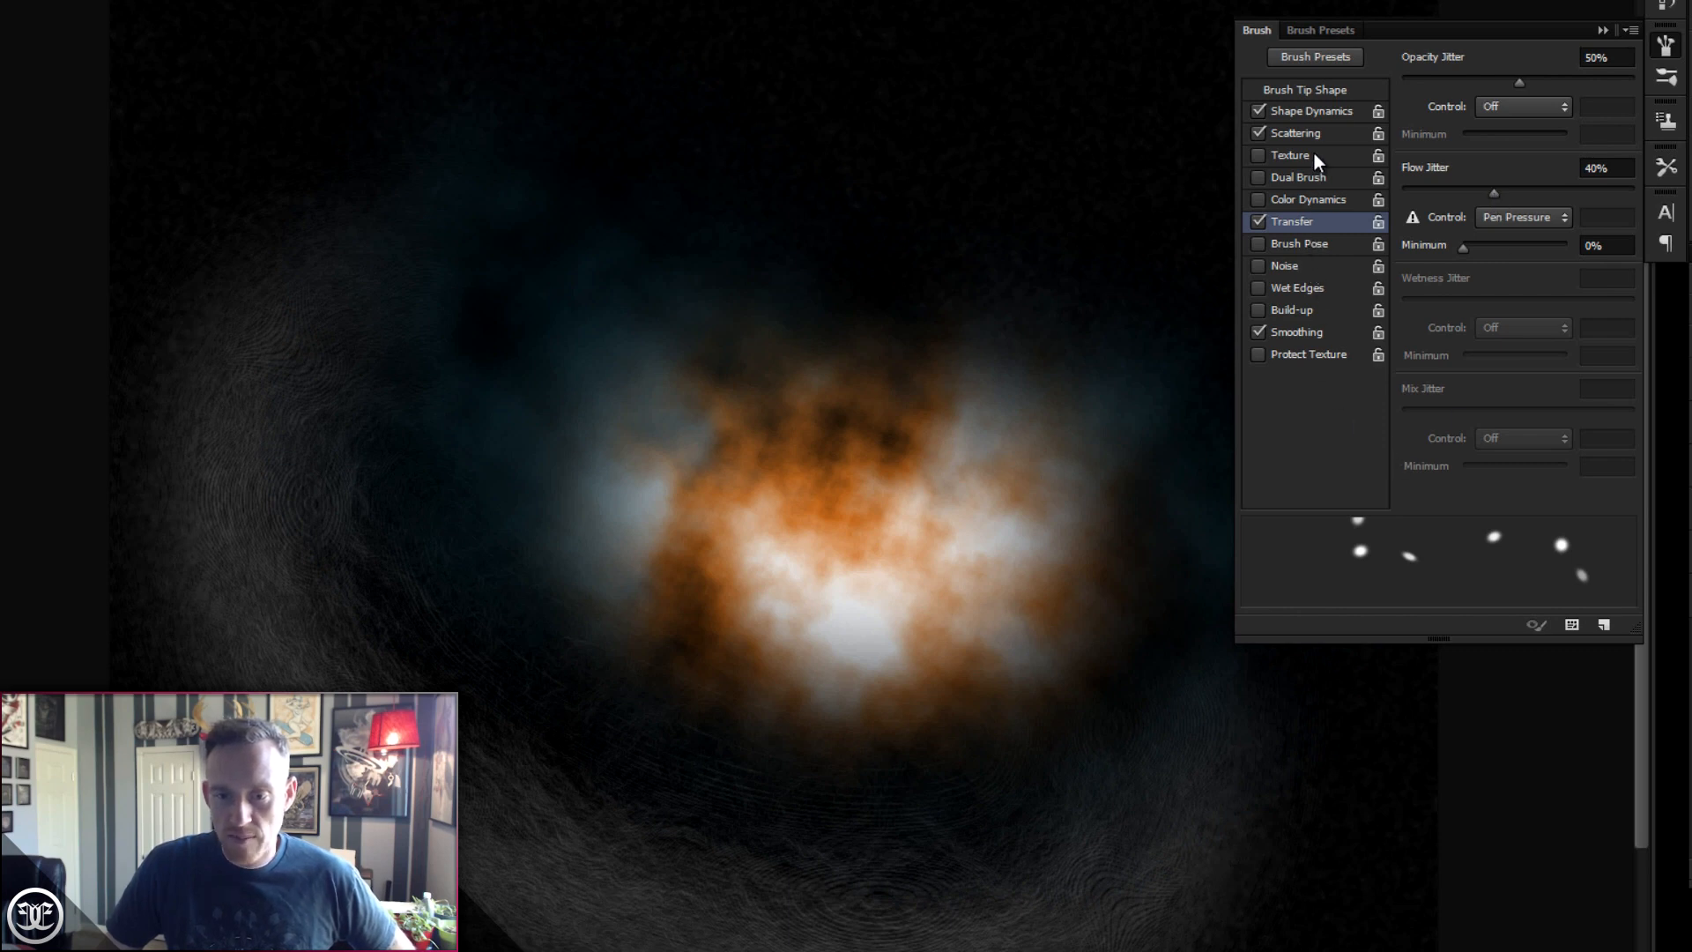
- Paint scattered pale yellow stars around the orange nebula core on Layer 3
{"action": "left_click", "coordinate": [1306, 116]}
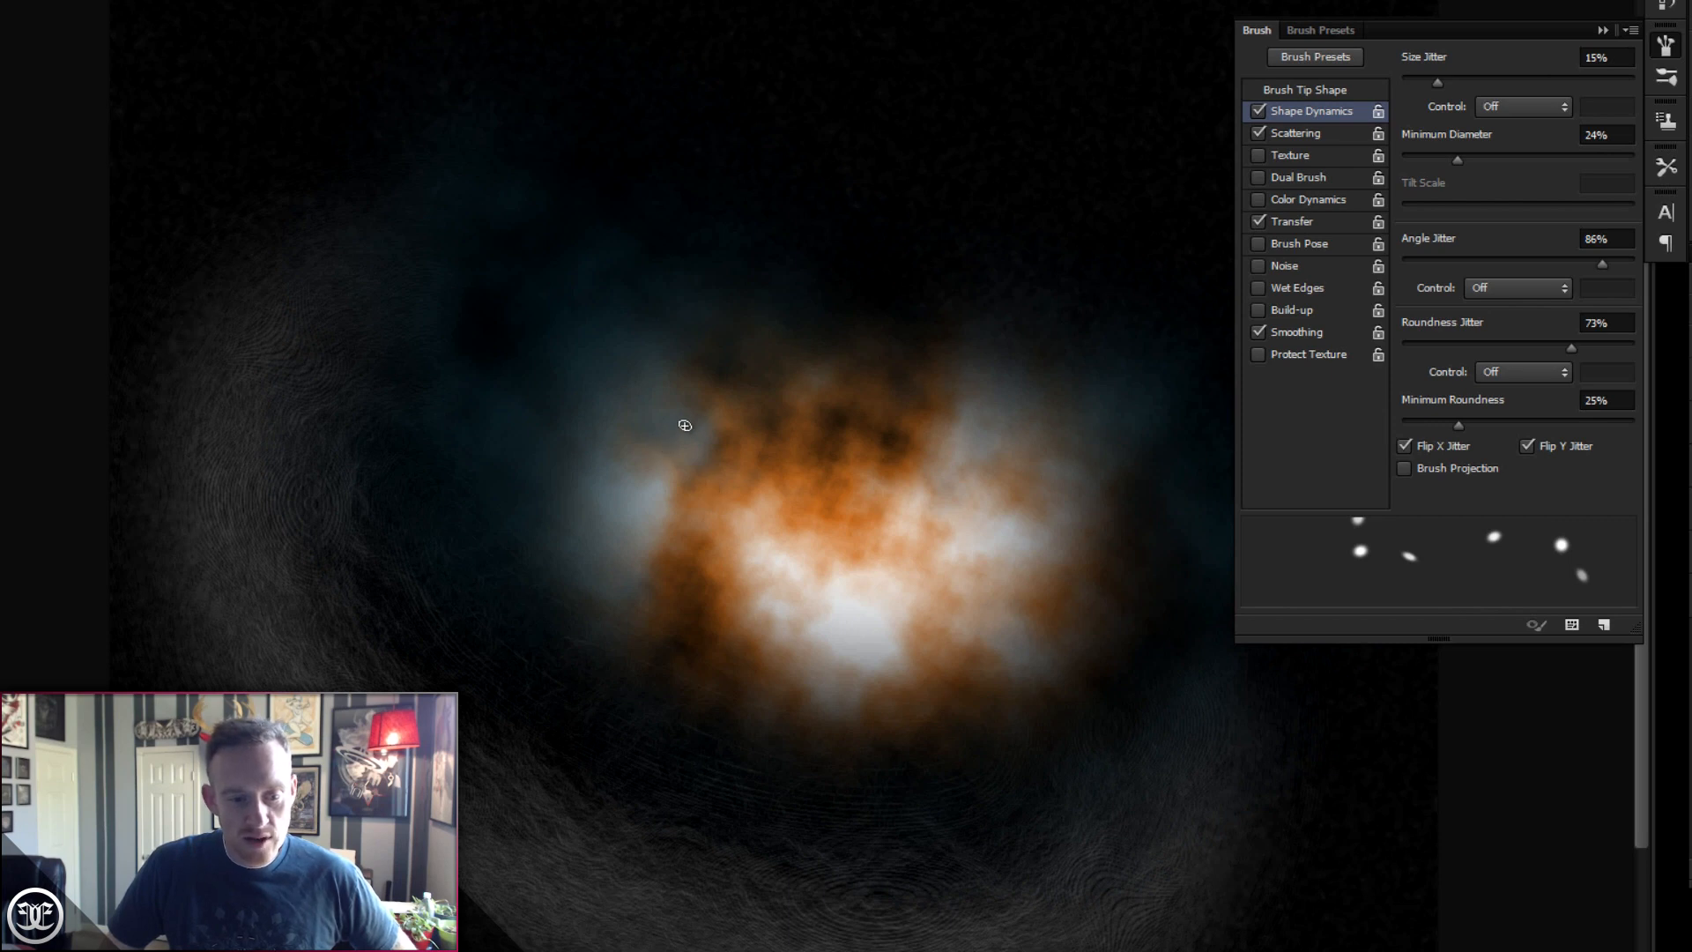
{"action": "left_click", "coordinate": [692, 453]}
{"action": "left_click", "coordinate": [824, 443]}
{"action": "left_click", "coordinate": [857, 574]}
{"action": "left_click", "coordinate": [1007, 611]}
{"action": "left_click", "coordinate": [1021, 514]}
{"action": "left_click", "coordinate": [988, 364]}
{"action": "left_click", "coordinate": [967, 377]}
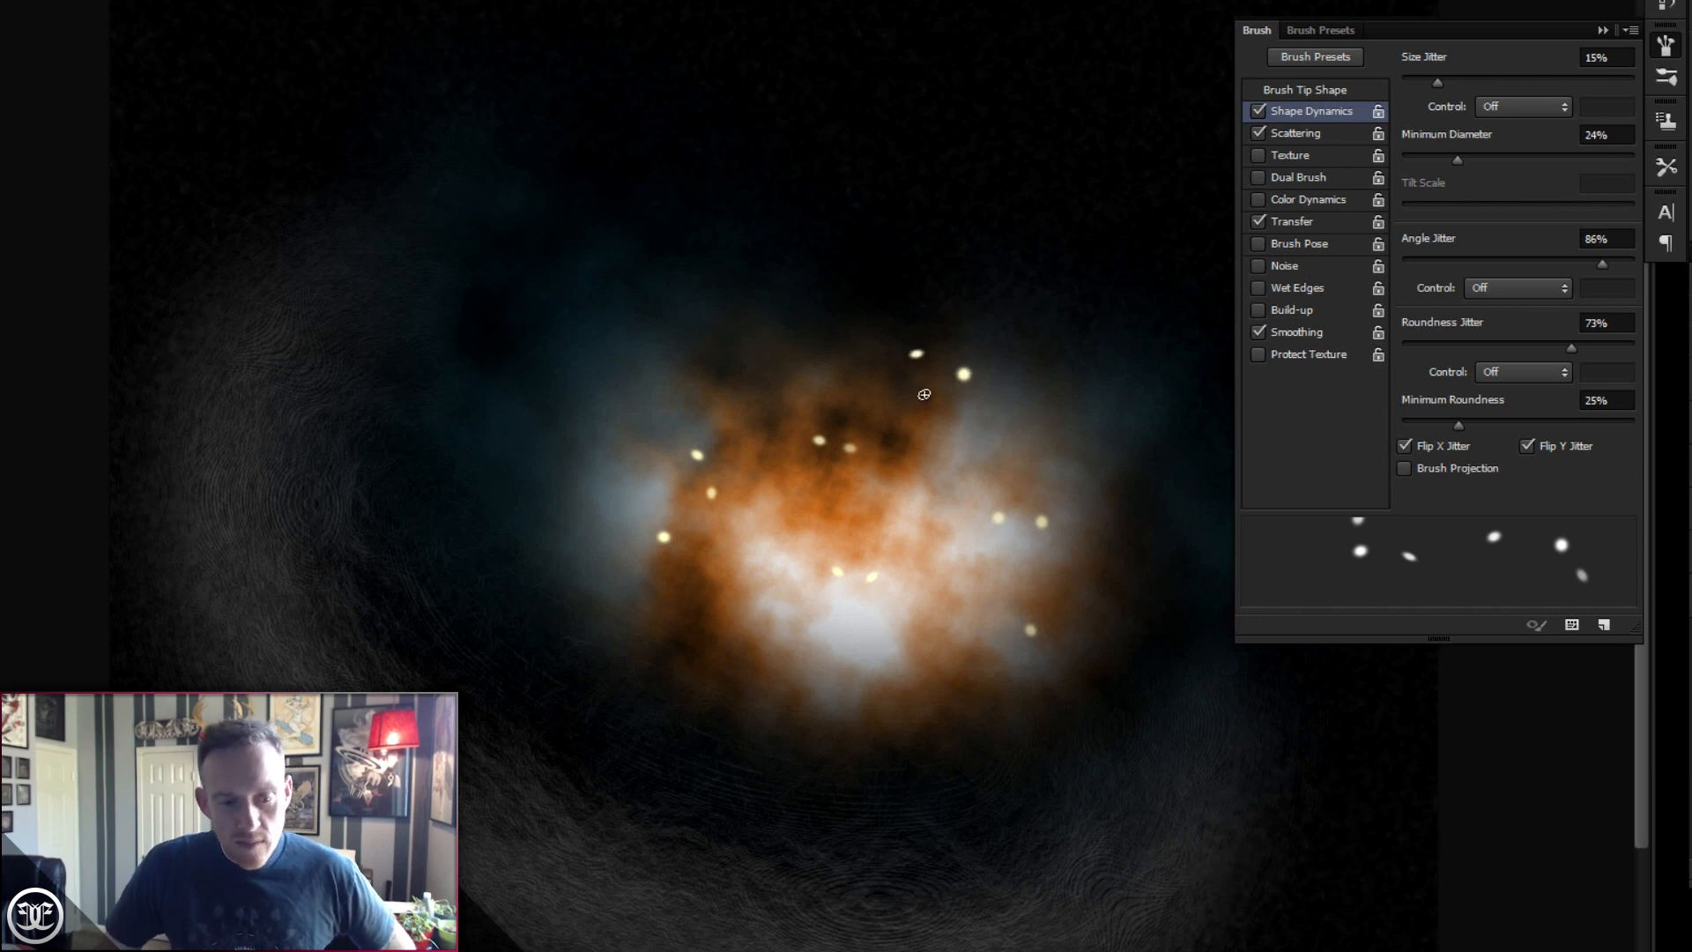
- Reduce the brush size to 9 px and raise the Shape Dynamics size jitter to 80%
{"action": "right_click", "coordinate": [748, 365]}
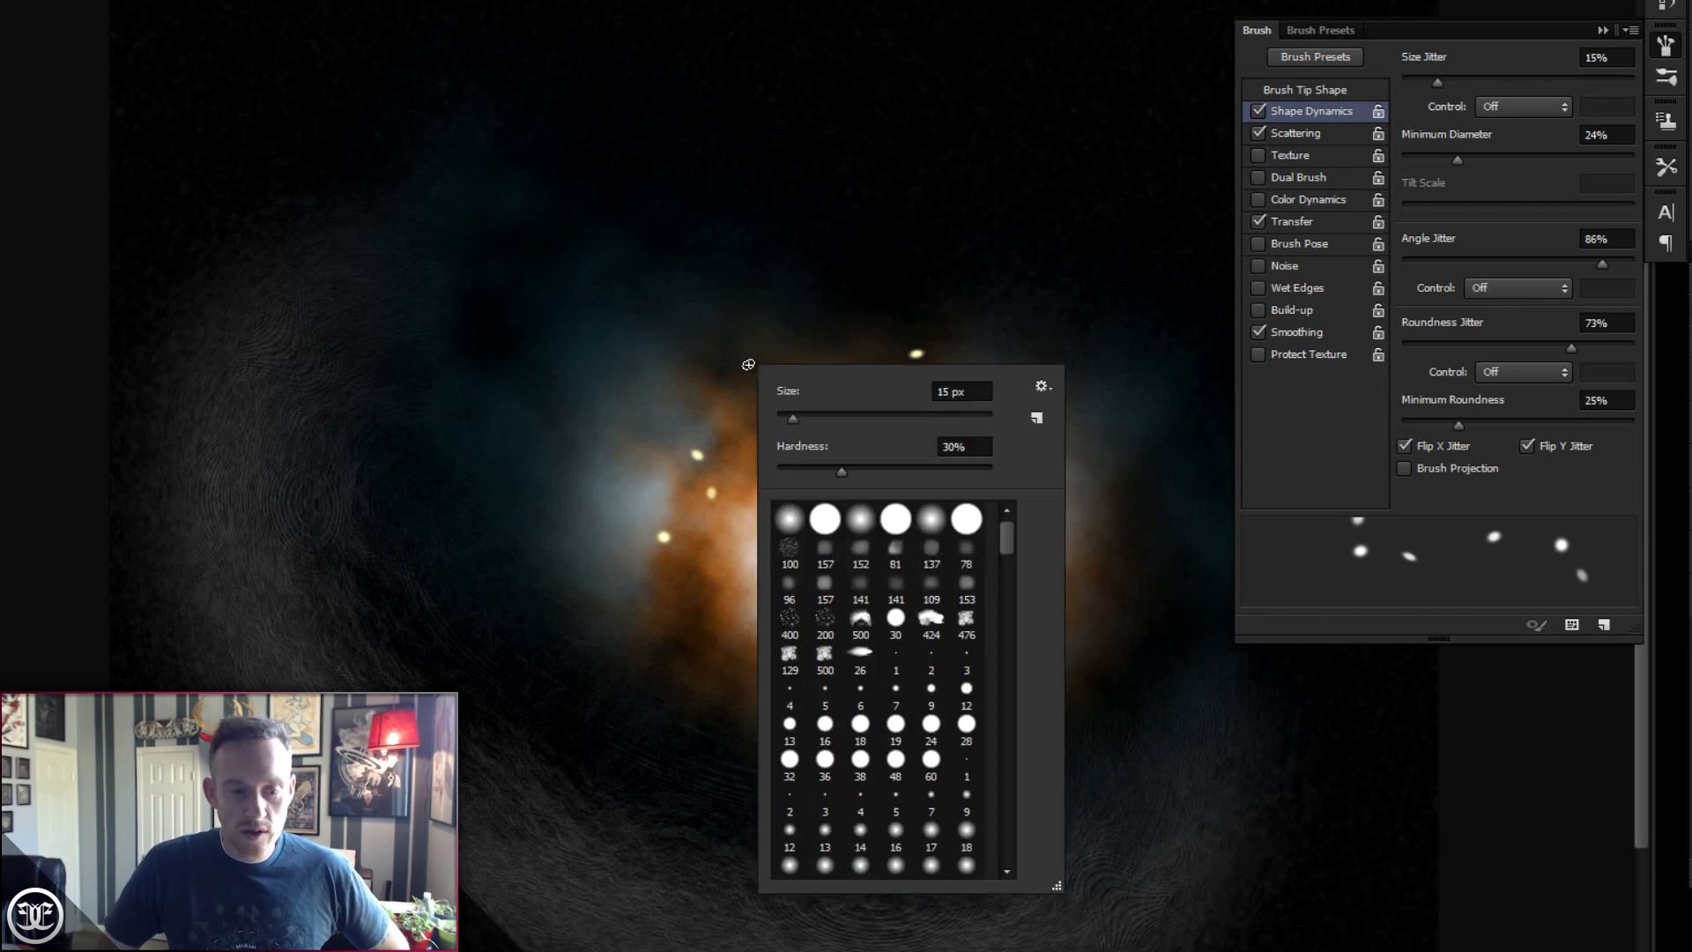
{"action": "left_click_drag", "start_coordinate": [792, 421], "coordinate": [787, 421]}
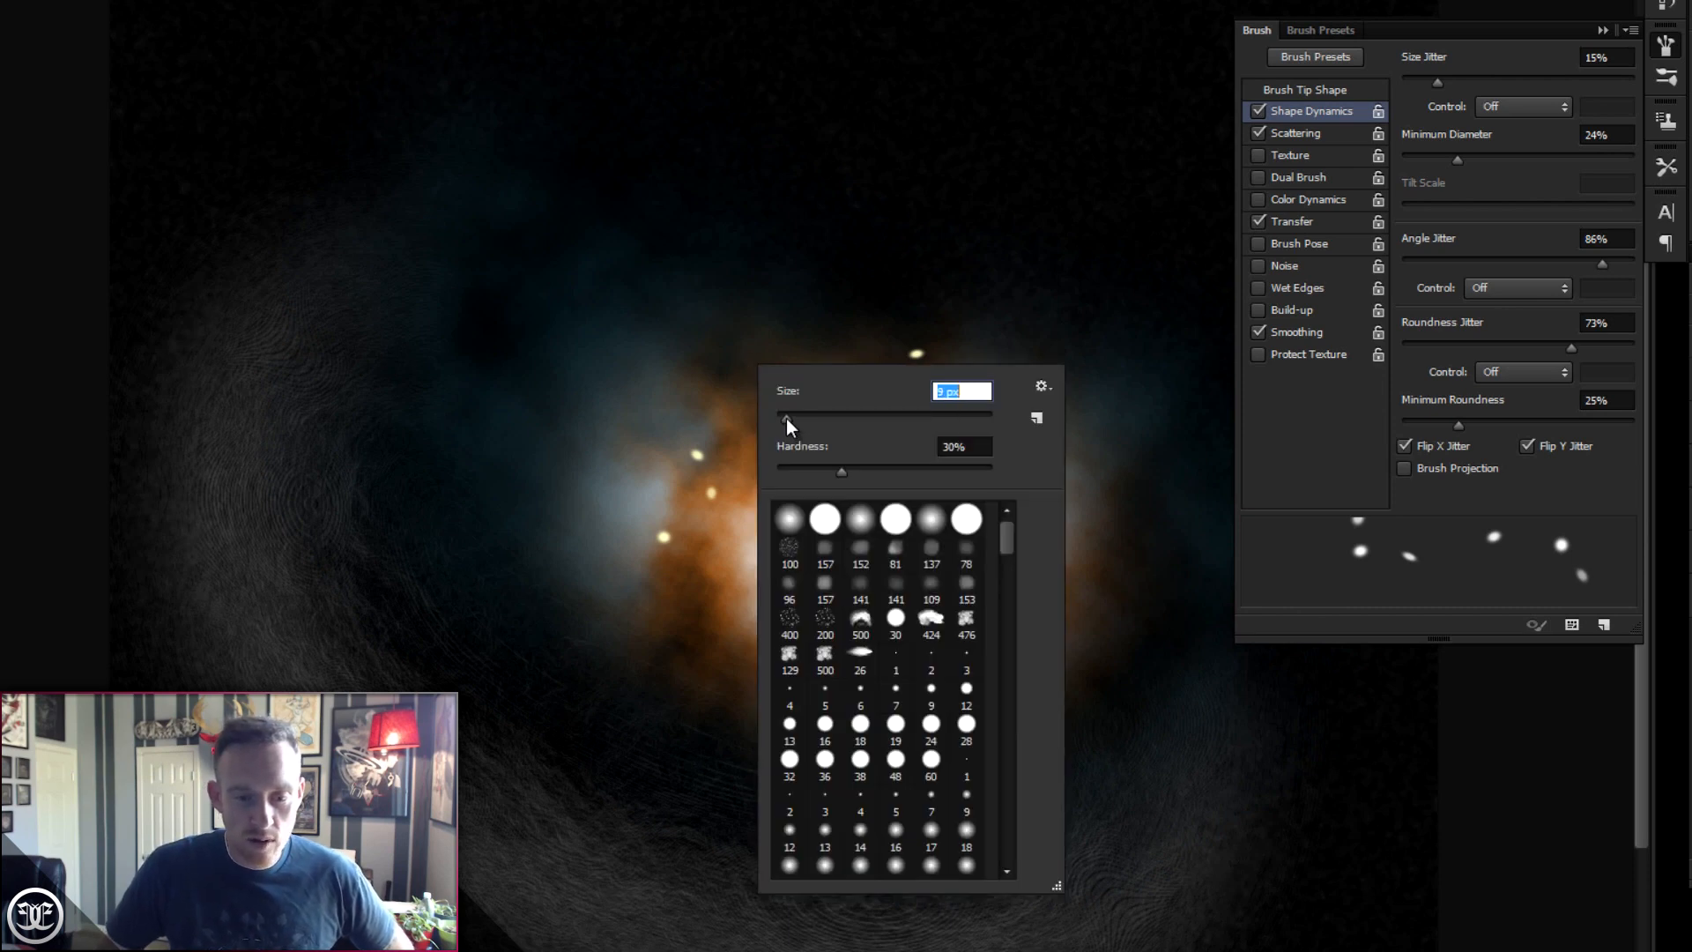
{"action": "left_click", "coordinate": [1324, 86]}
{"action": "left_click", "coordinate": [1324, 88]}
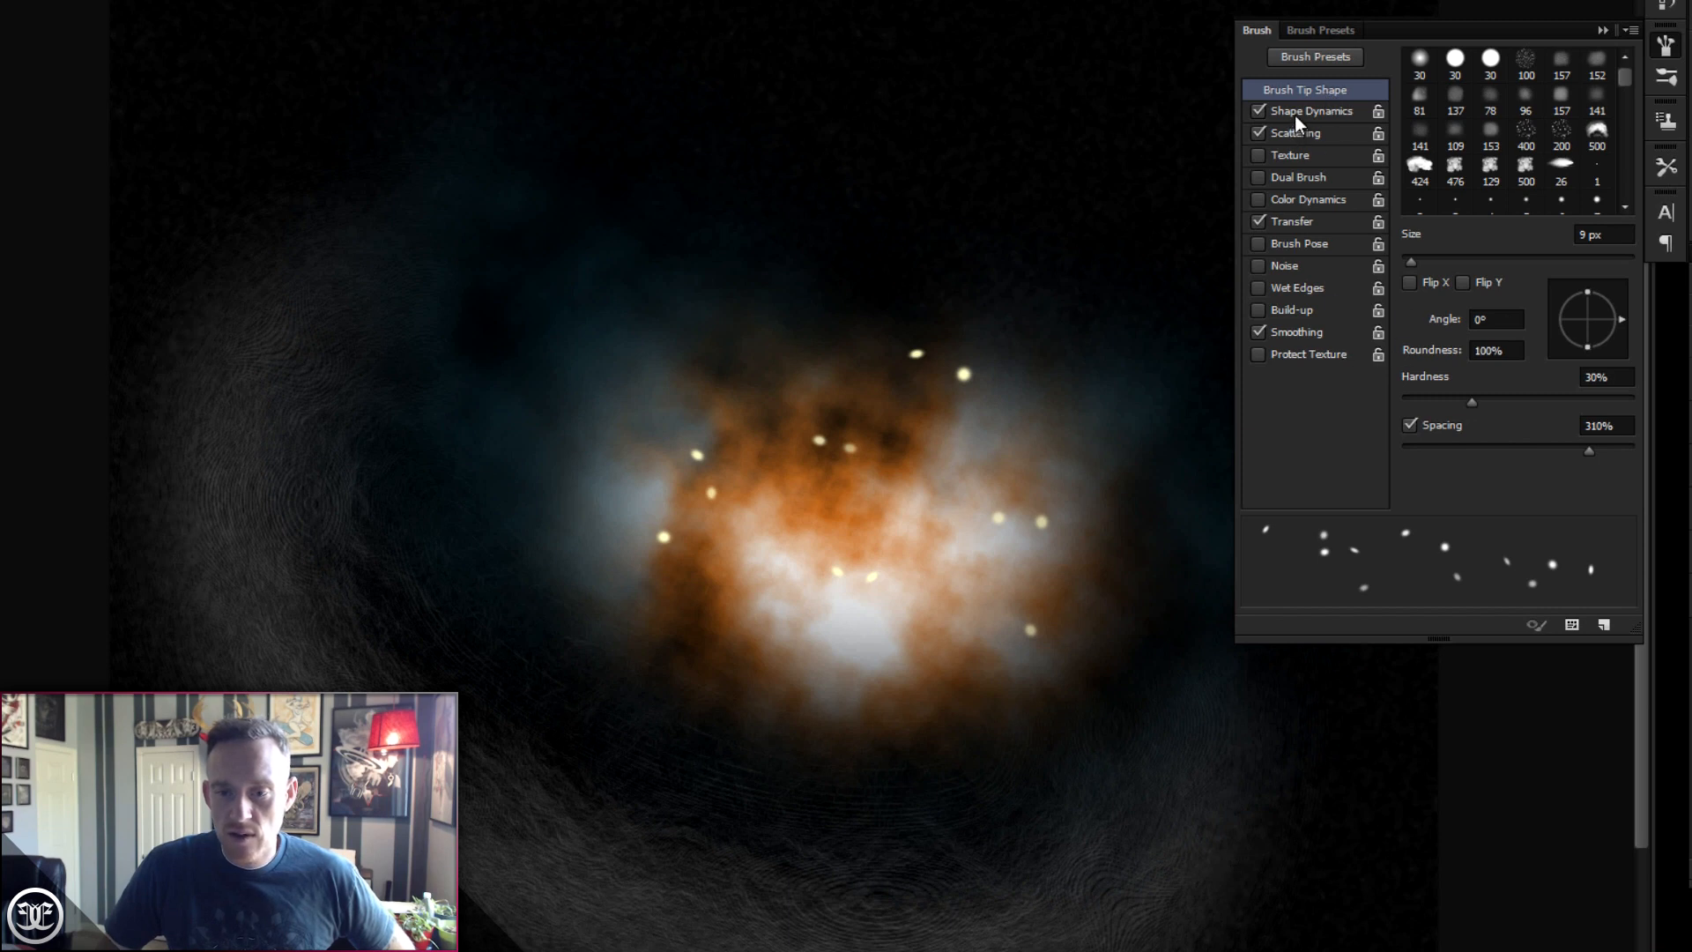
{"action": "left_click", "coordinate": [1298, 111]}
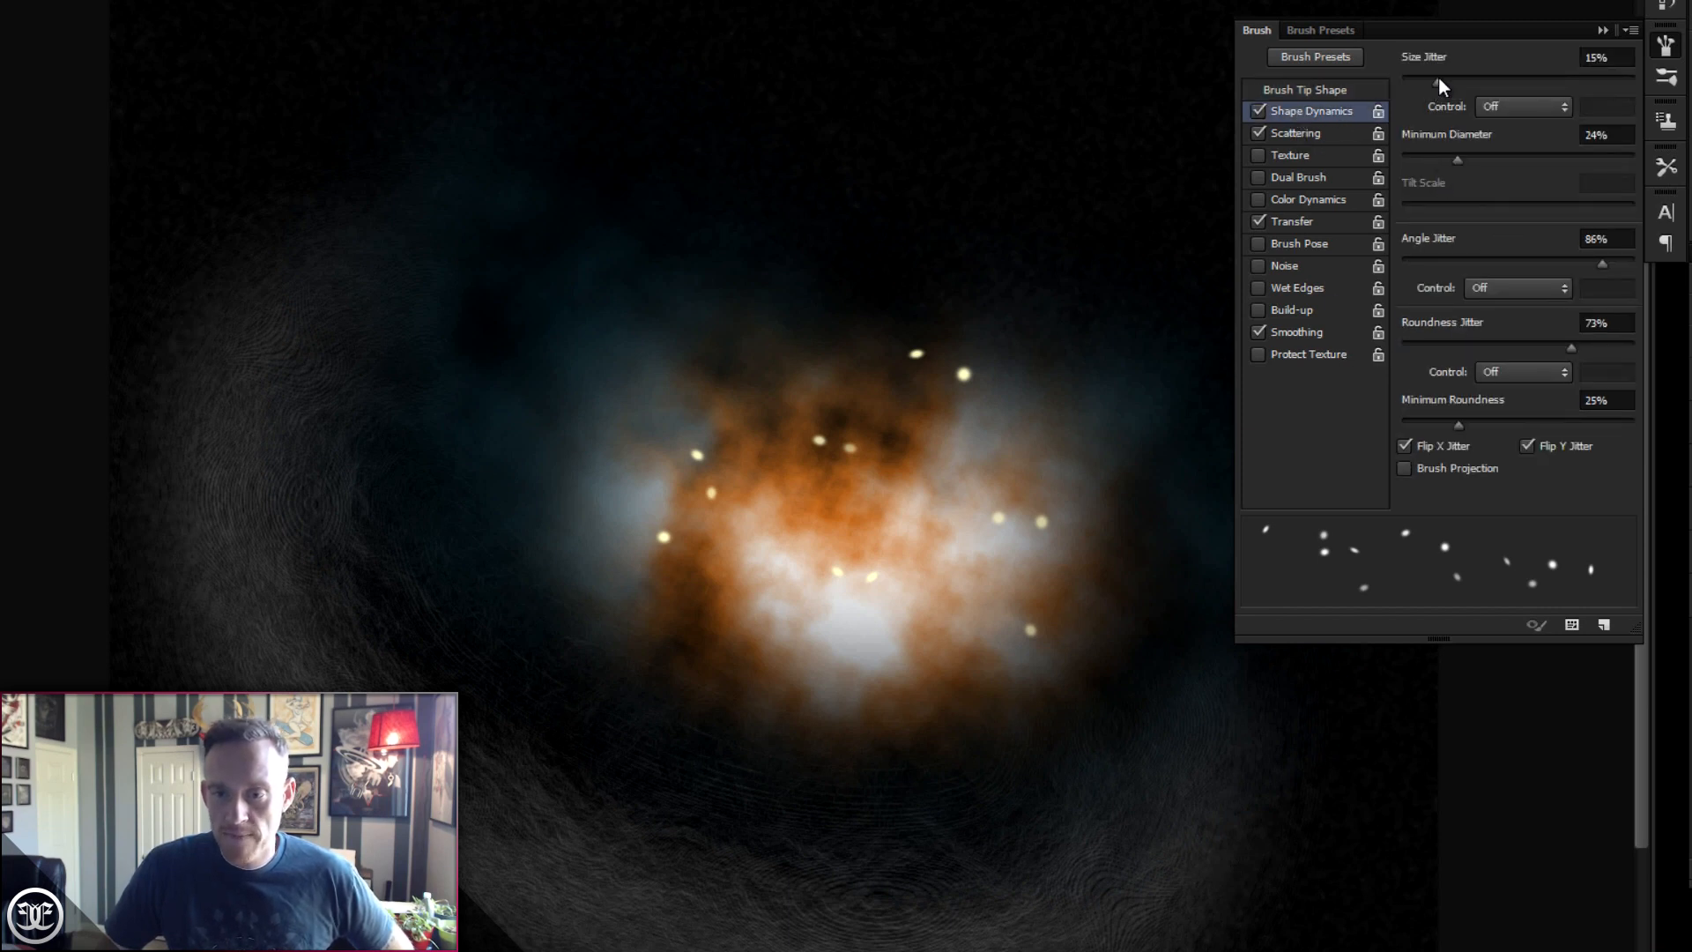
{"action": "left_click_drag", "start_coordinate": [1438, 77], "coordinate": [1588, 78]}
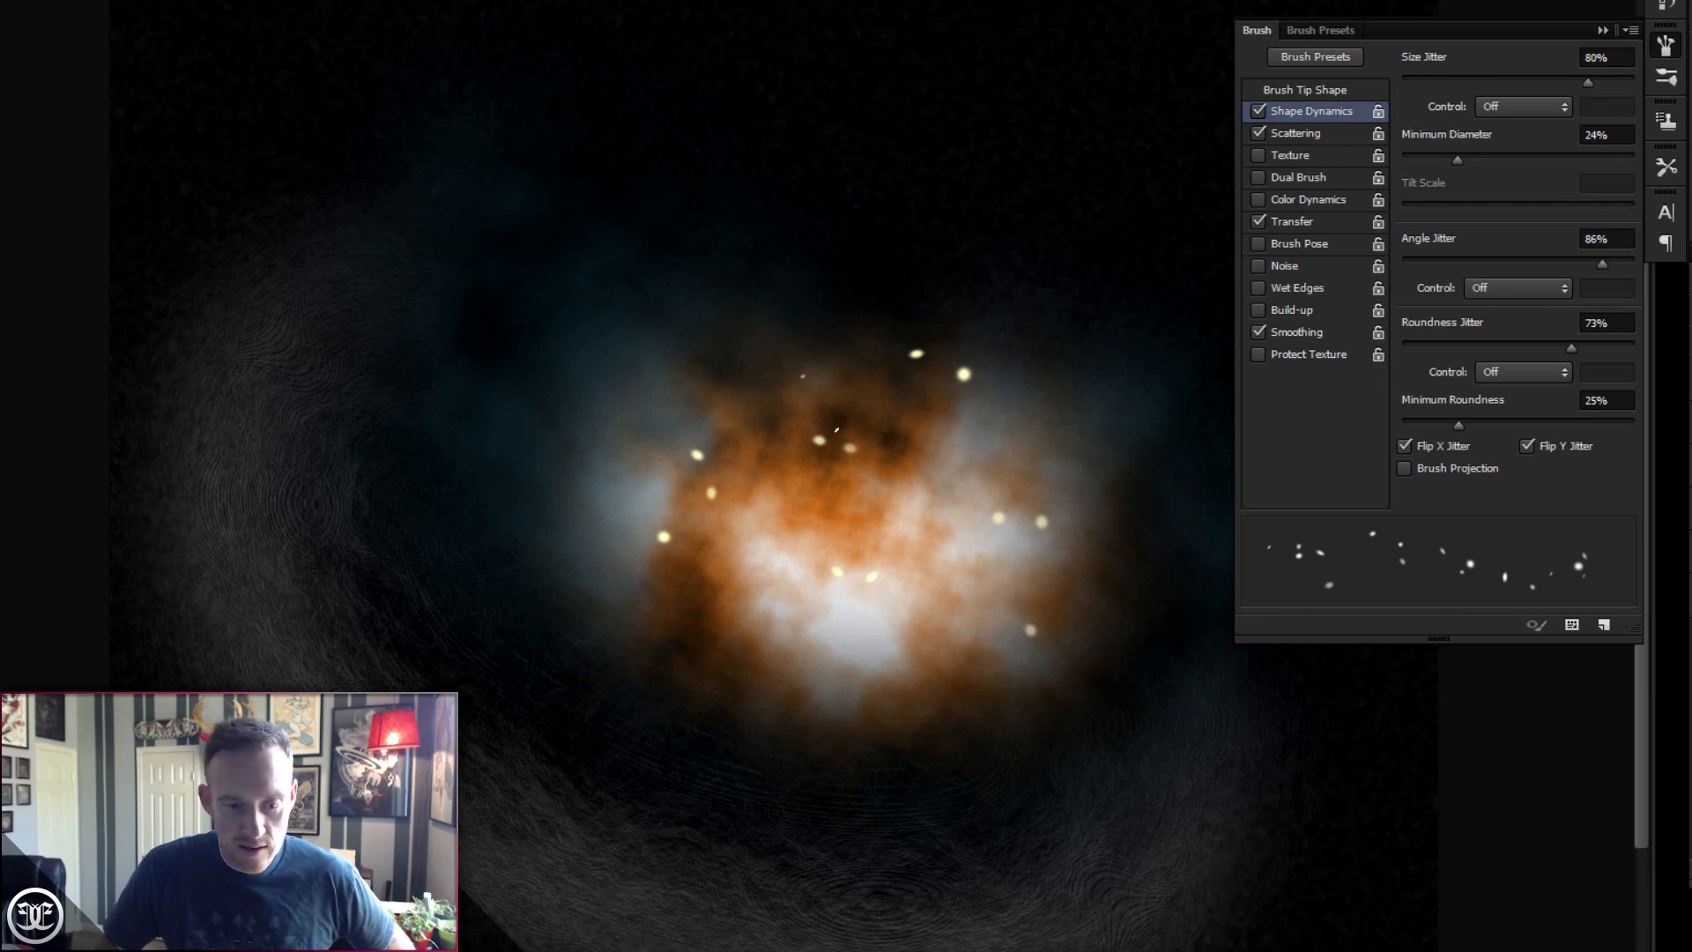
- Paint more small stars across the nebula core with the smaller brush
{"action": "left_click", "coordinate": [941, 381]}
{"action": "left_click", "coordinate": [1018, 512]}
{"action": "left_click", "coordinate": [1016, 578]}
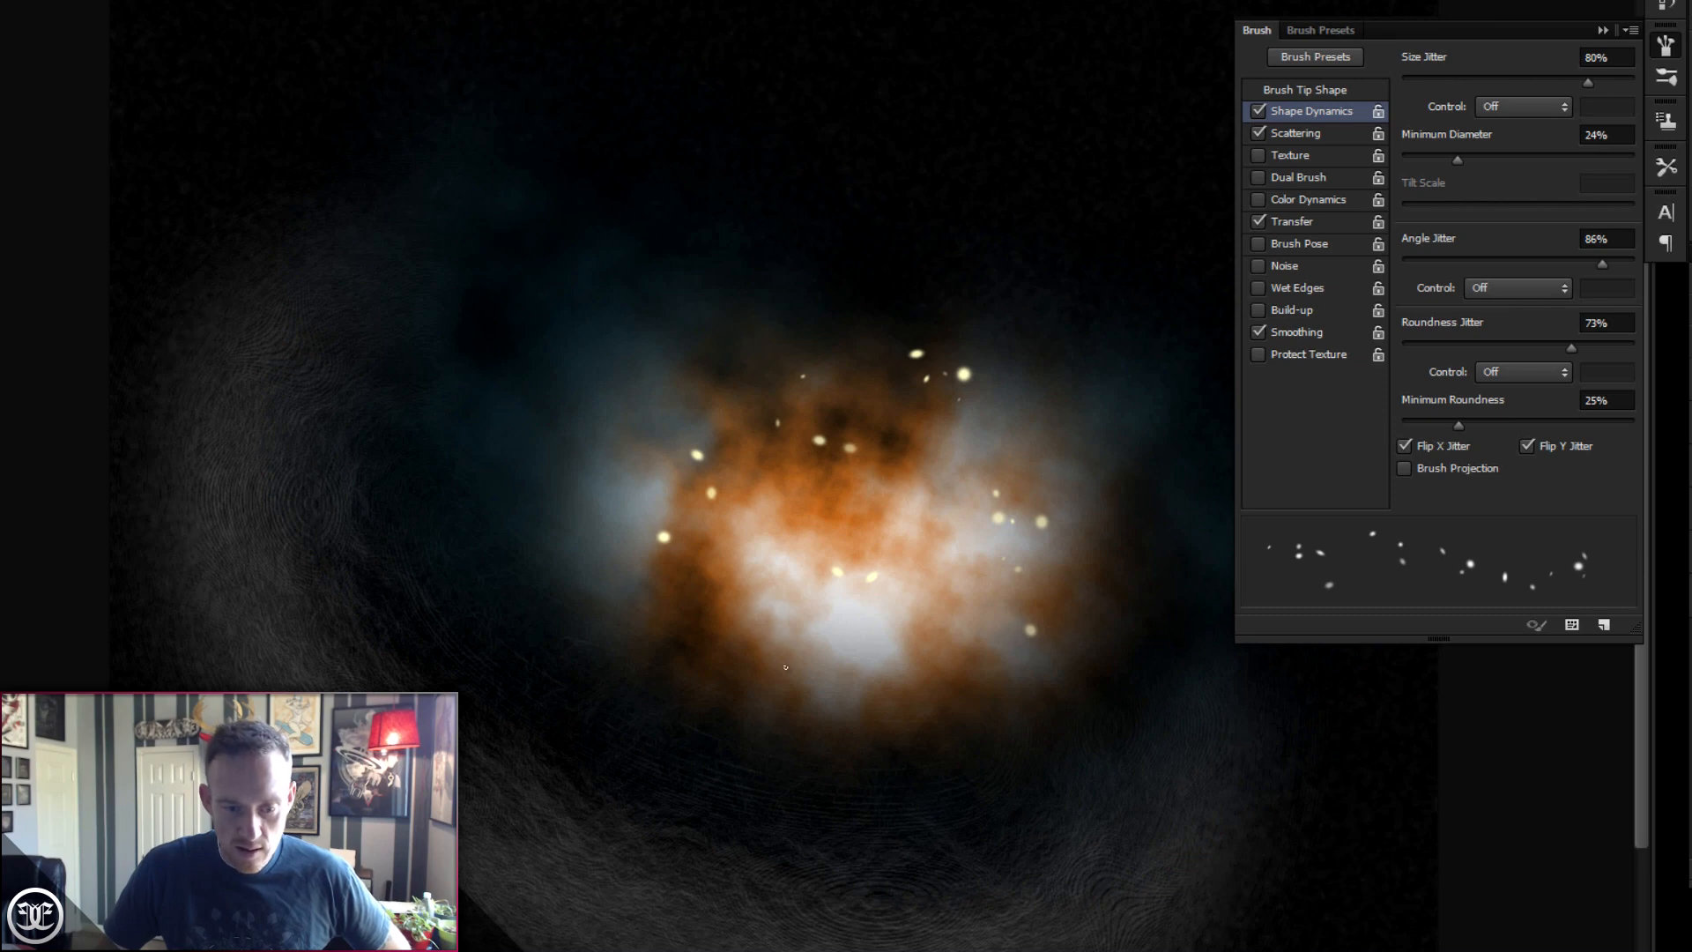
{"action": "left_click", "coordinate": [762, 650]}
{"action": "left_click", "coordinate": [803, 520]}
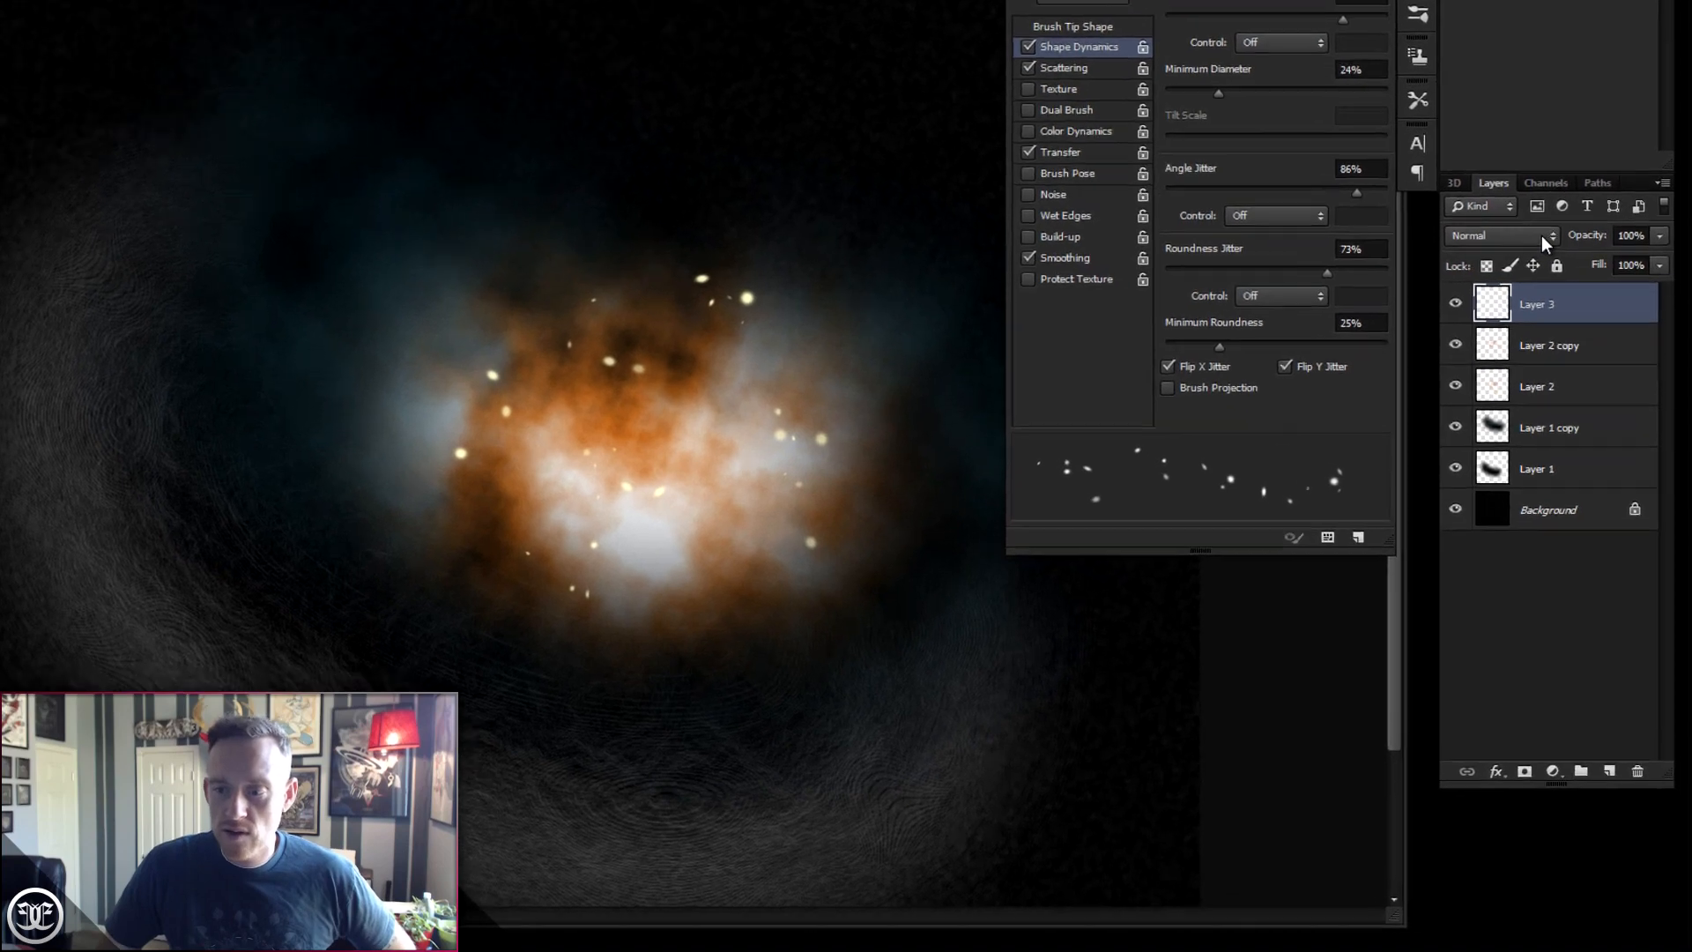
- Set Layer 3's blend mode to Color Dodge
{"action": "left_click", "coordinate": [1541, 235]}
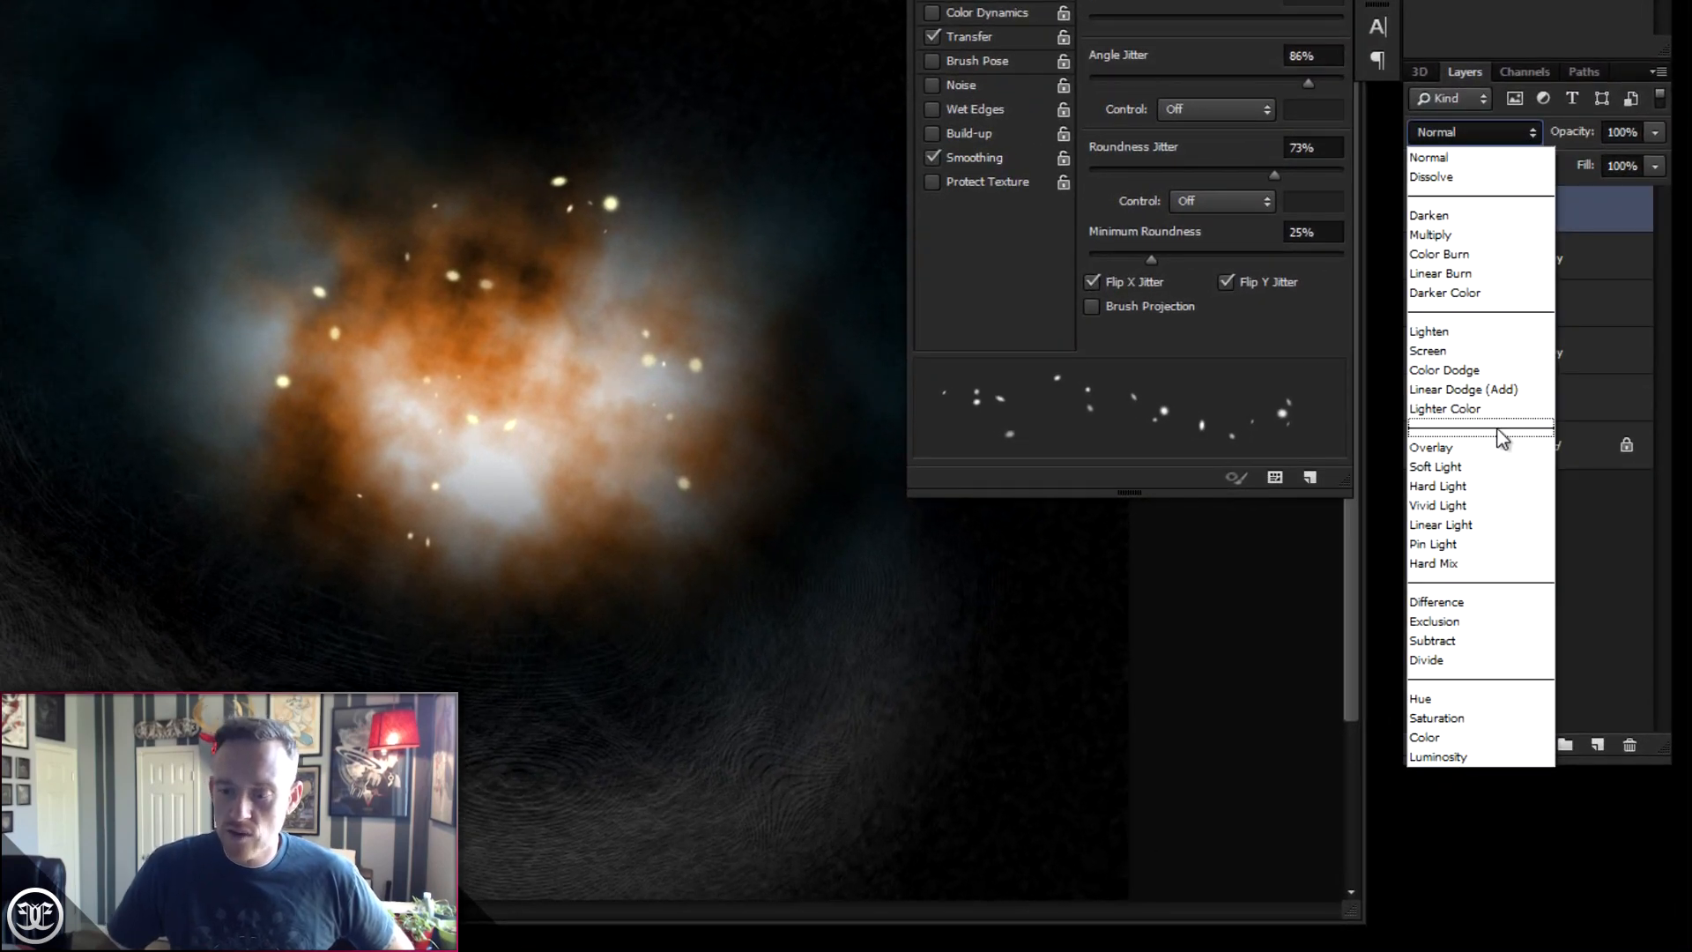
{"action": "left_click", "coordinate": [1474, 369]}
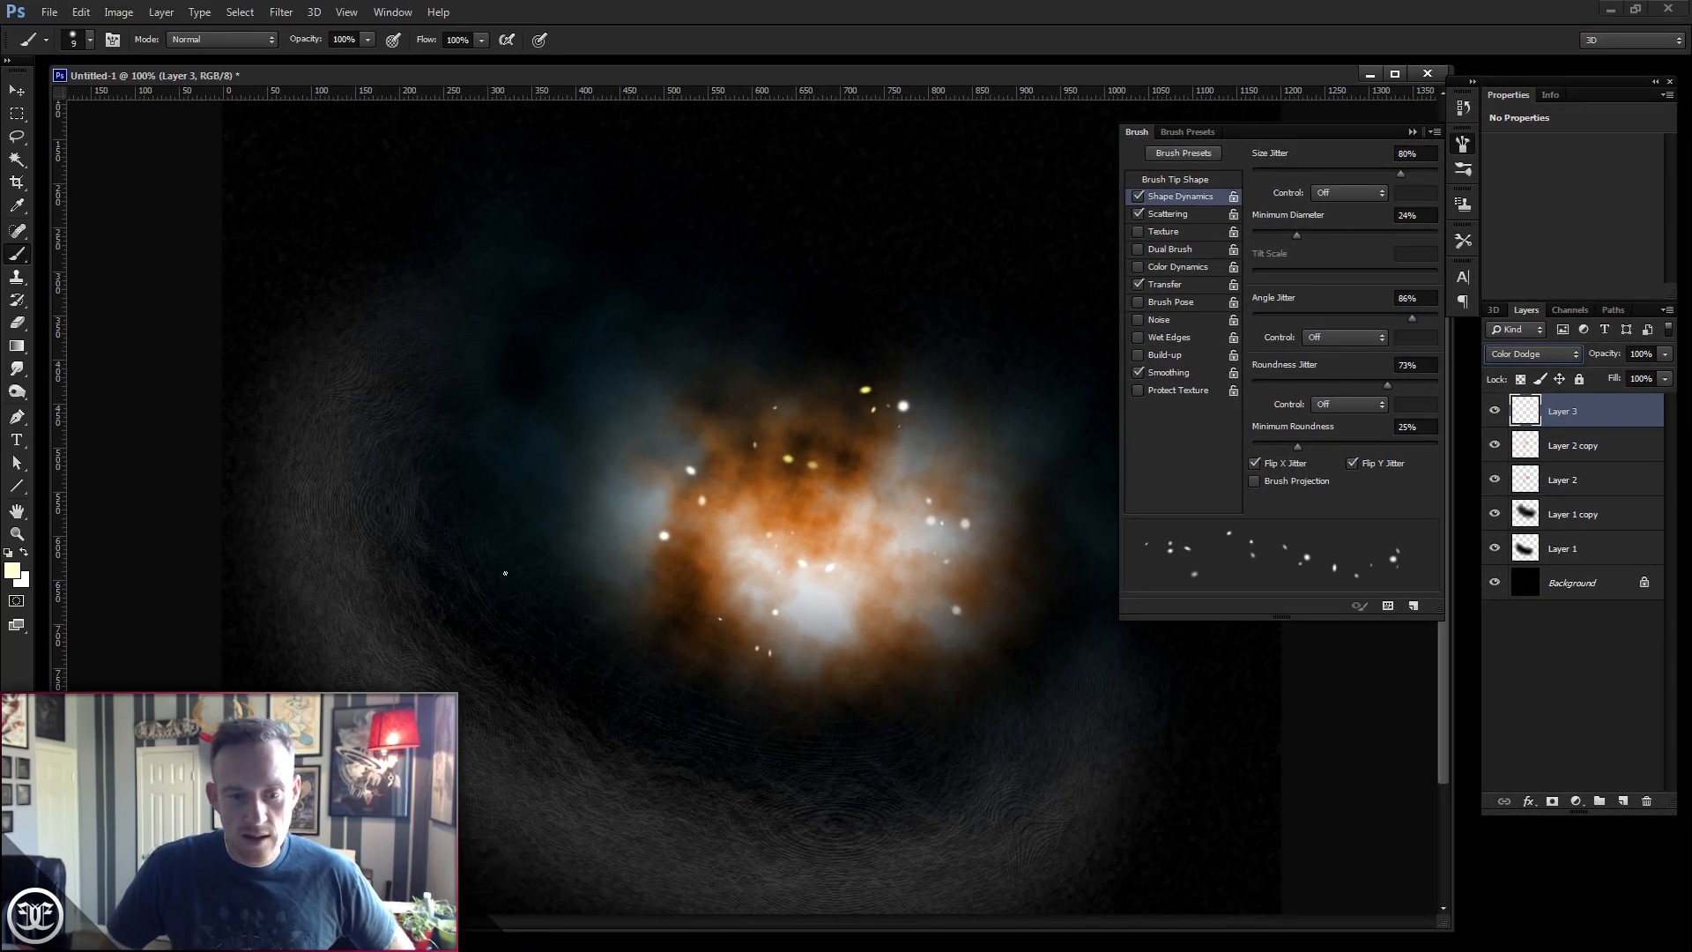
- Change the foreground colour to white and close the Brush panel
{"action": "left_click", "coordinate": [13, 571]}
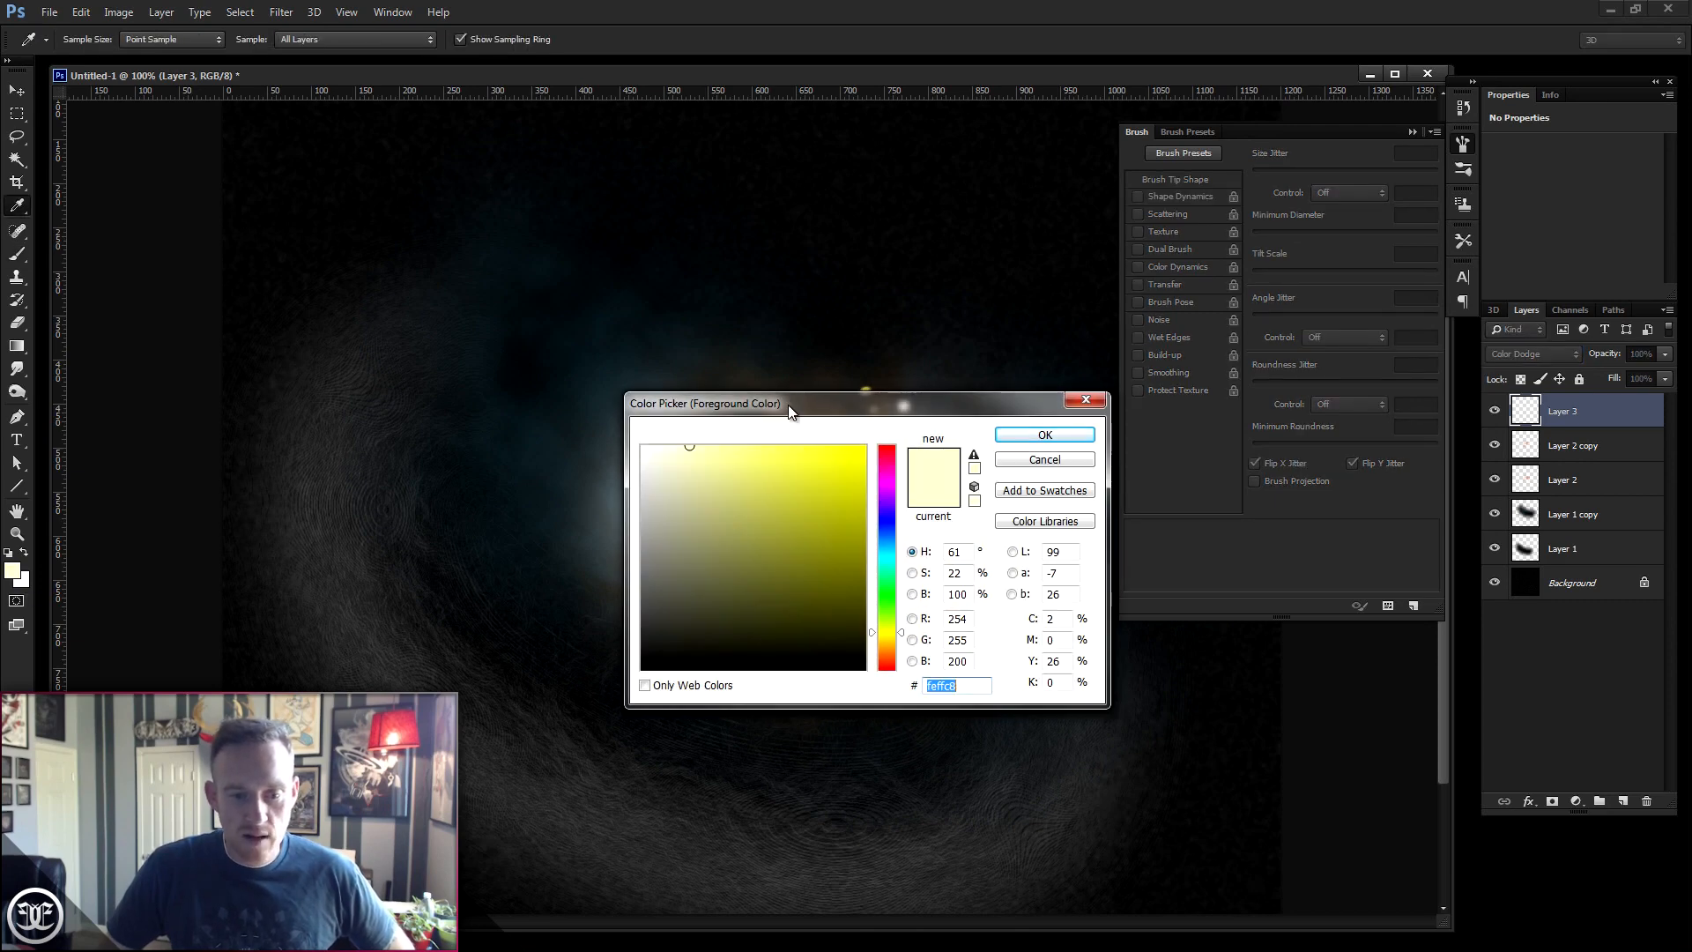
{"action": "left_click_drag", "start_coordinate": [788, 405], "coordinate": [949, 404]}
{"action": "left_click_drag", "start_coordinate": [820, 450], "coordinate": [820, 435]}
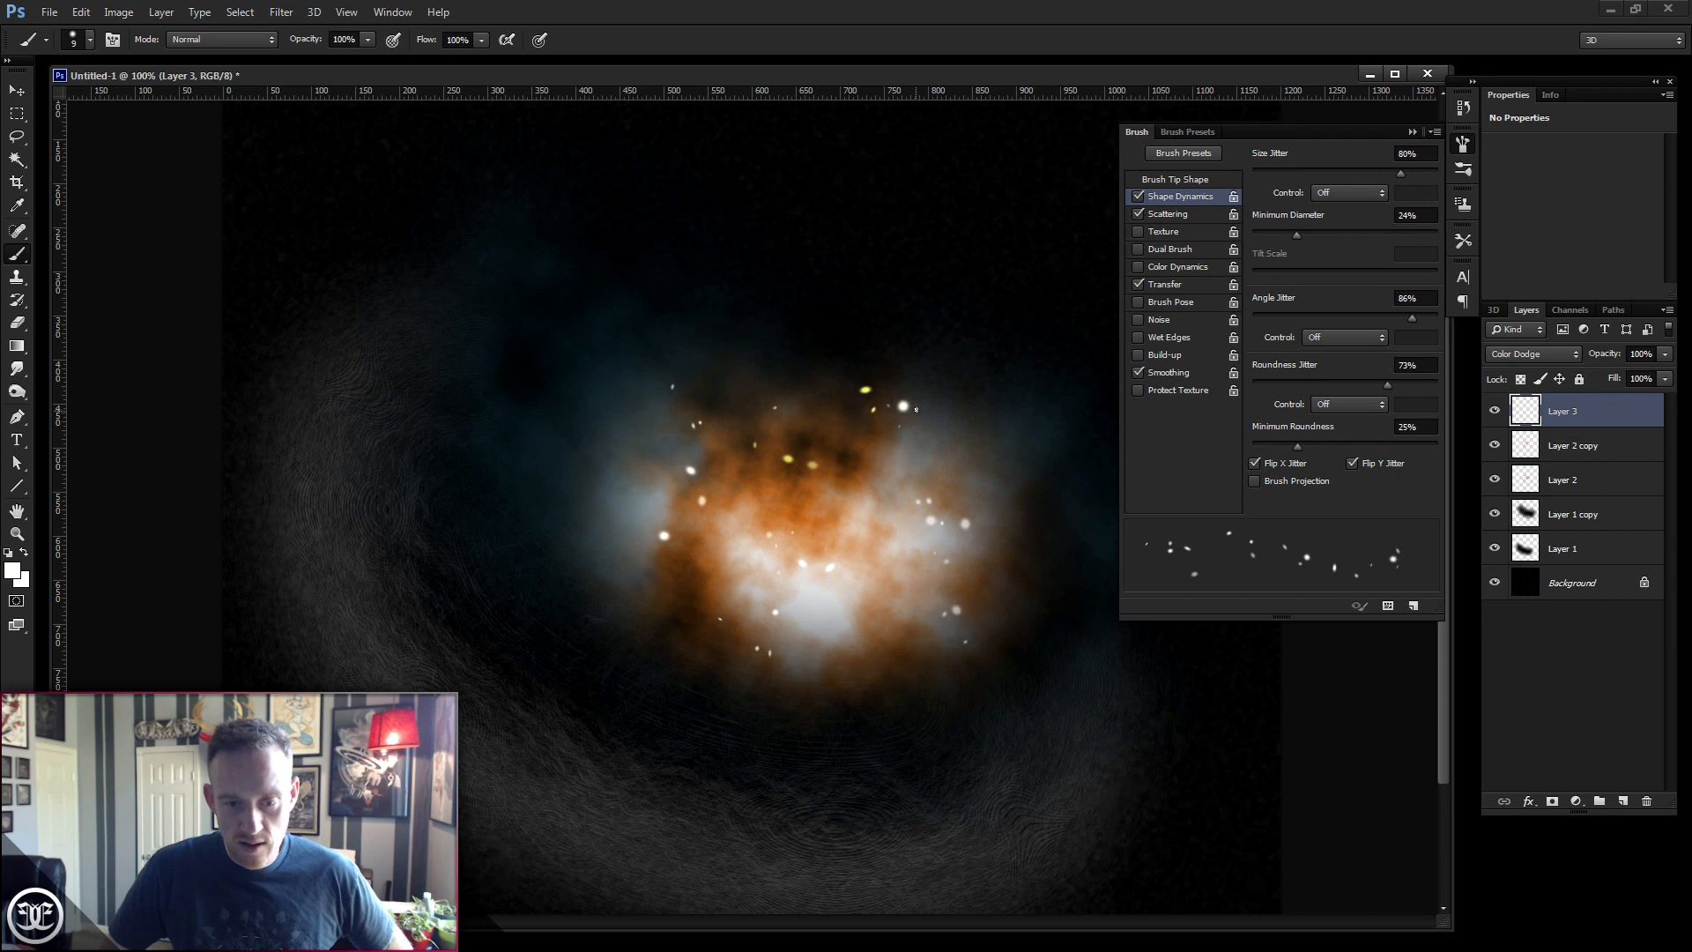
{"action": "left_click", "coordinate": [1412, 132]}
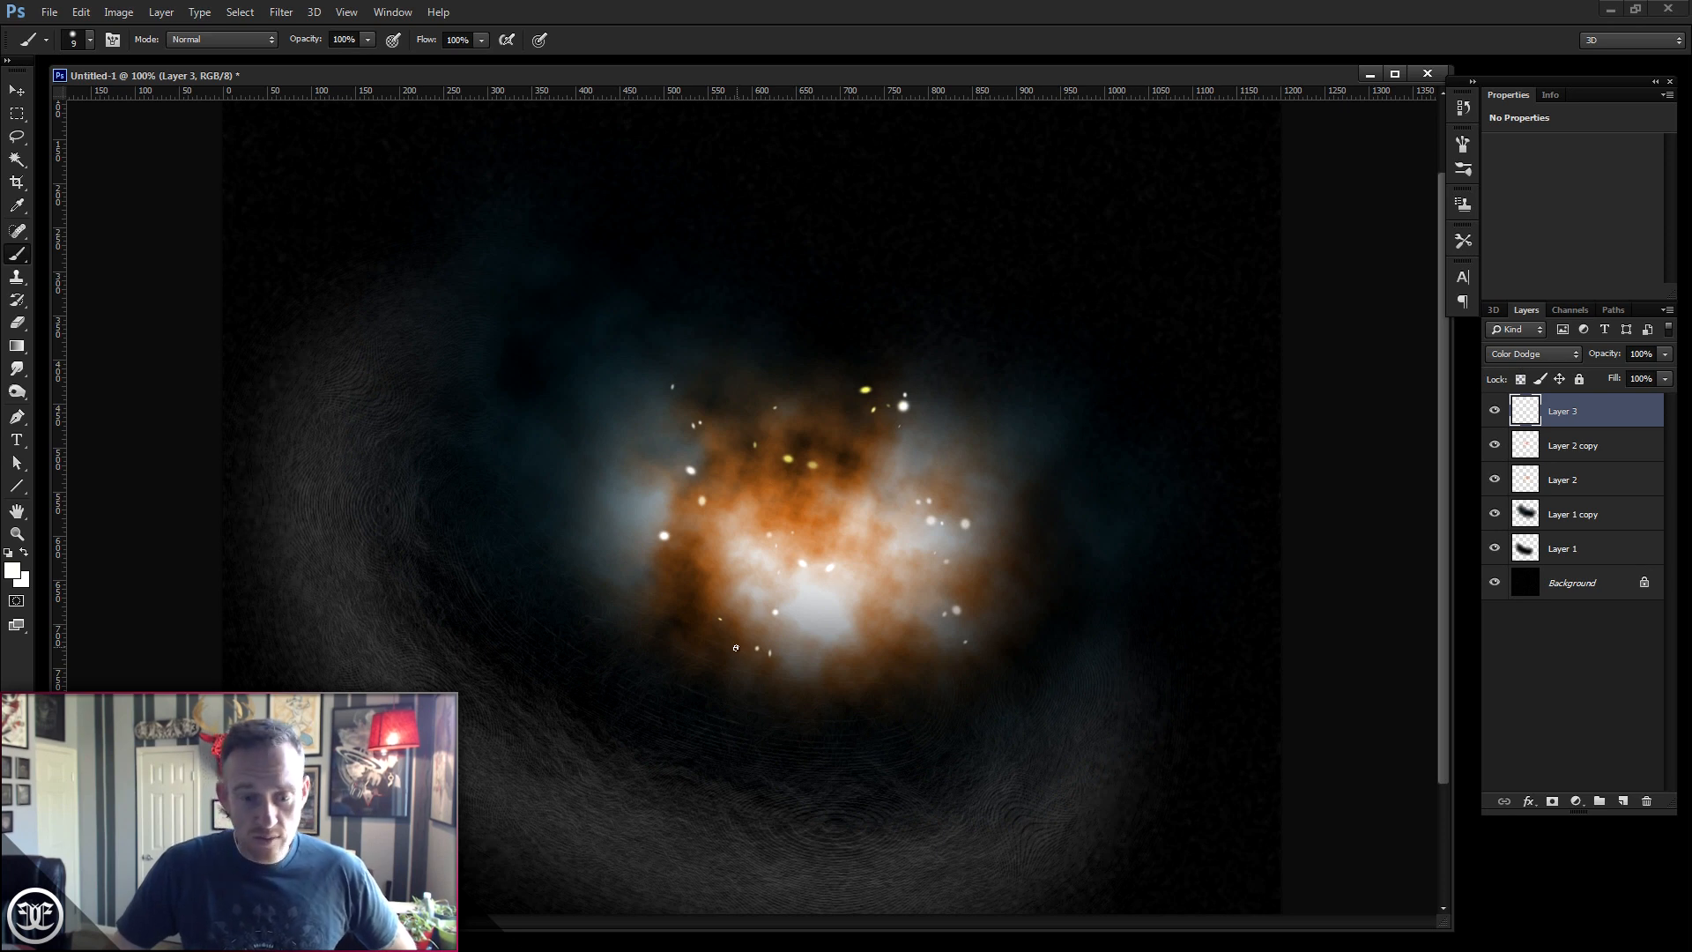
- Move Layer 2 copy slightly down and to the left with the Move tool
{"action": "left_click", "coordinate": [16, 90]}
{"action": "left_click", "coordinate": [1597, 445]}
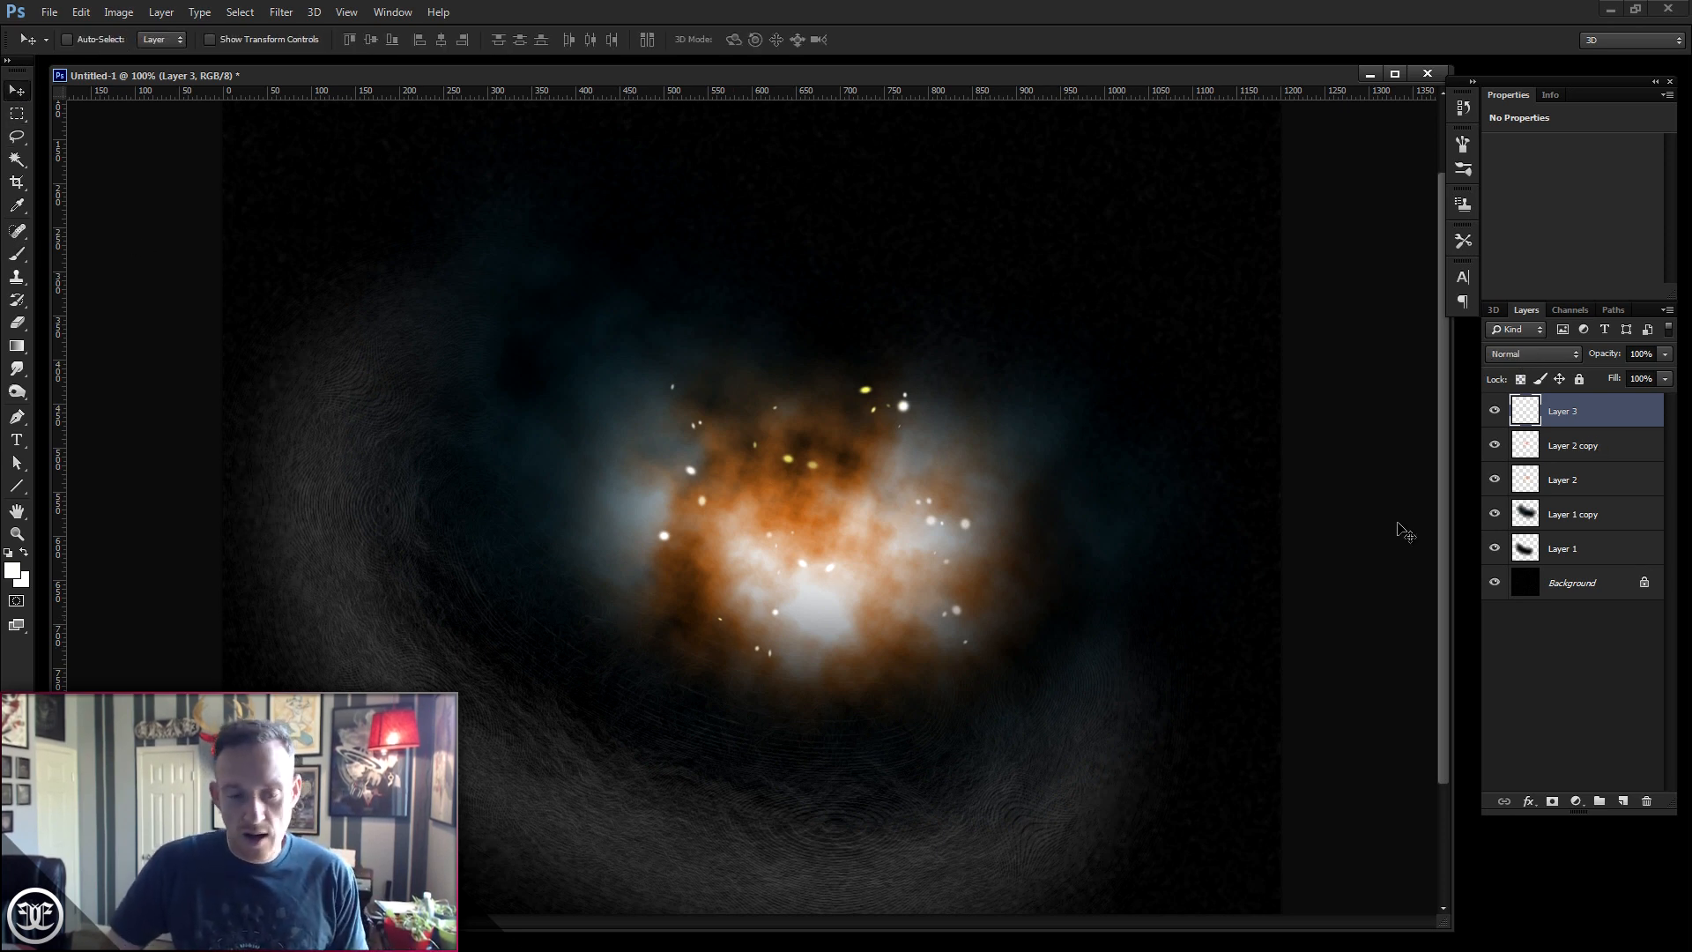
{"action": "mouse_move", "coordinate": [914, 635]}
{"action": "left_mouse_down"}
{"action": "mouse_move", "coordinate": [923, 605]}
{"action": "mouse_move", "coordinate": [894, 661]}
{"action": "left_mouse_up"}
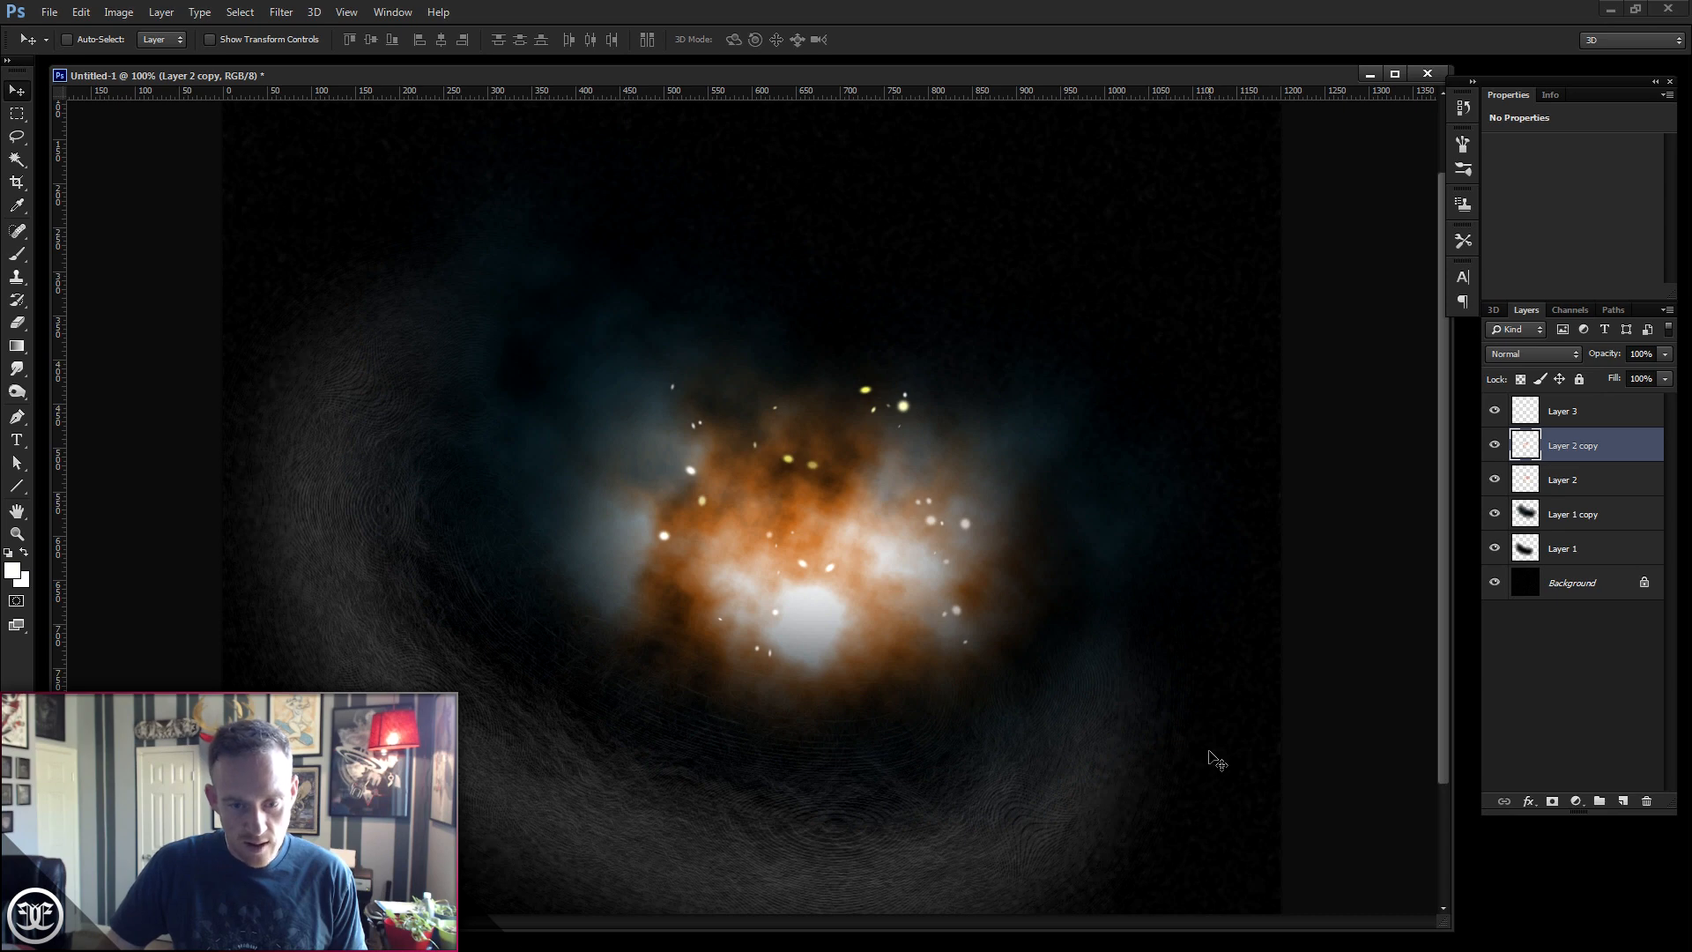
- View the finished reference image FE_Abstrakts_1.png, then return to the working document
{"action": "mouse_move", "coordinate": [610, 951]}
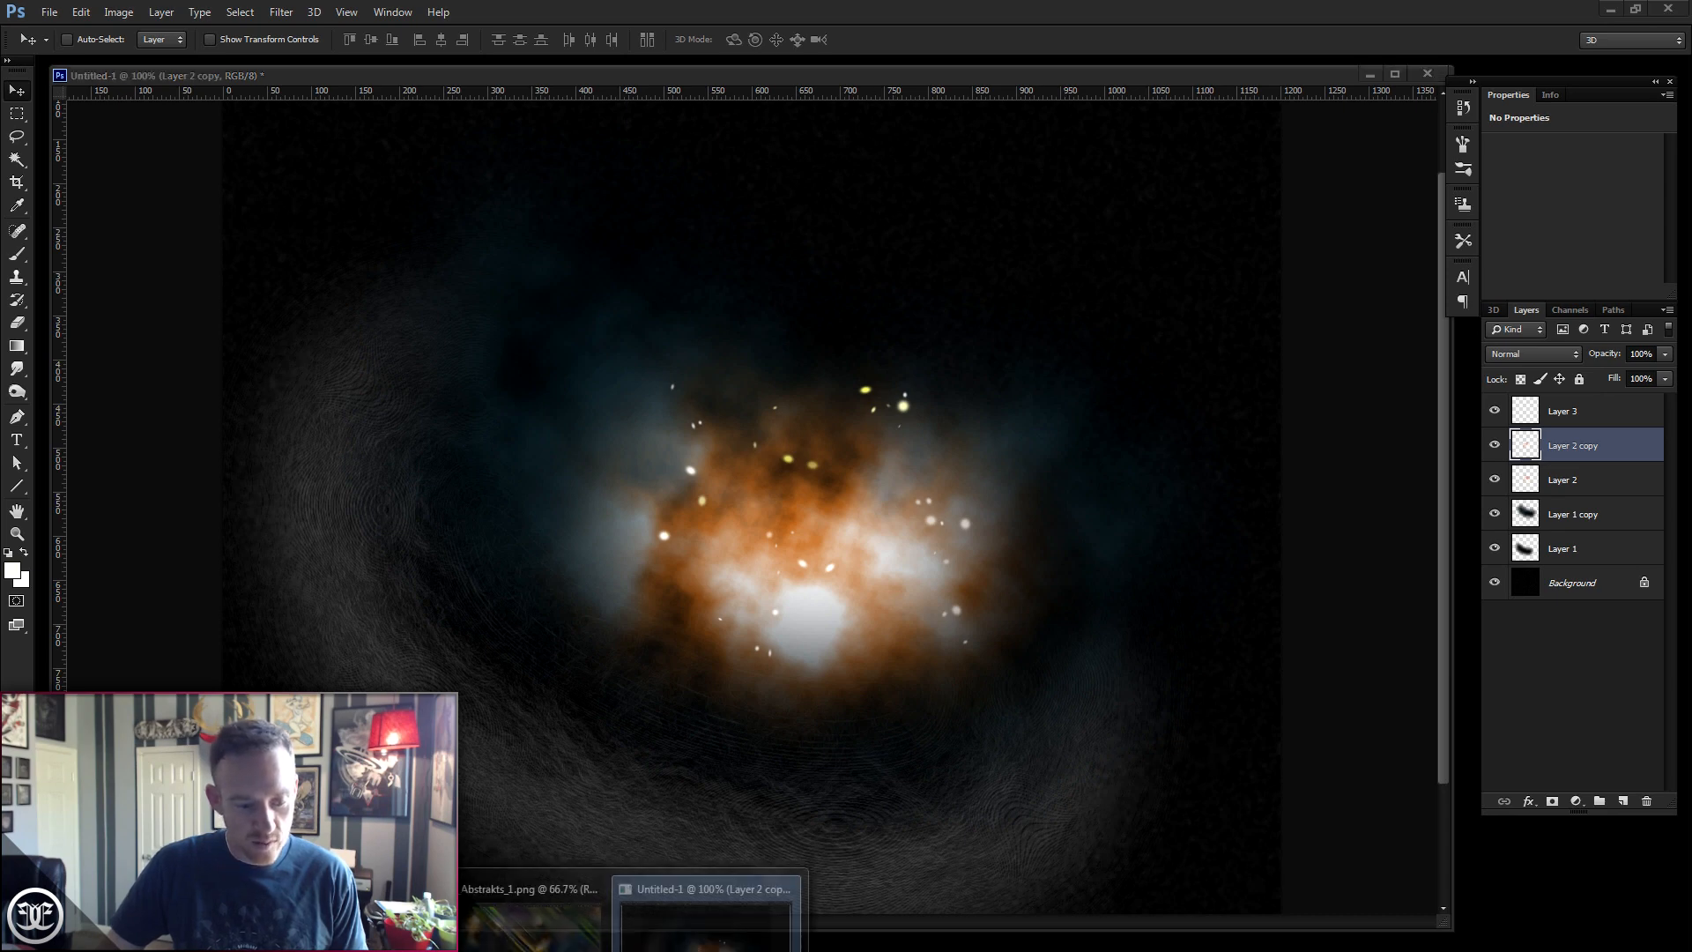
{"action": "left_click", "coordinate": [534, 917]}
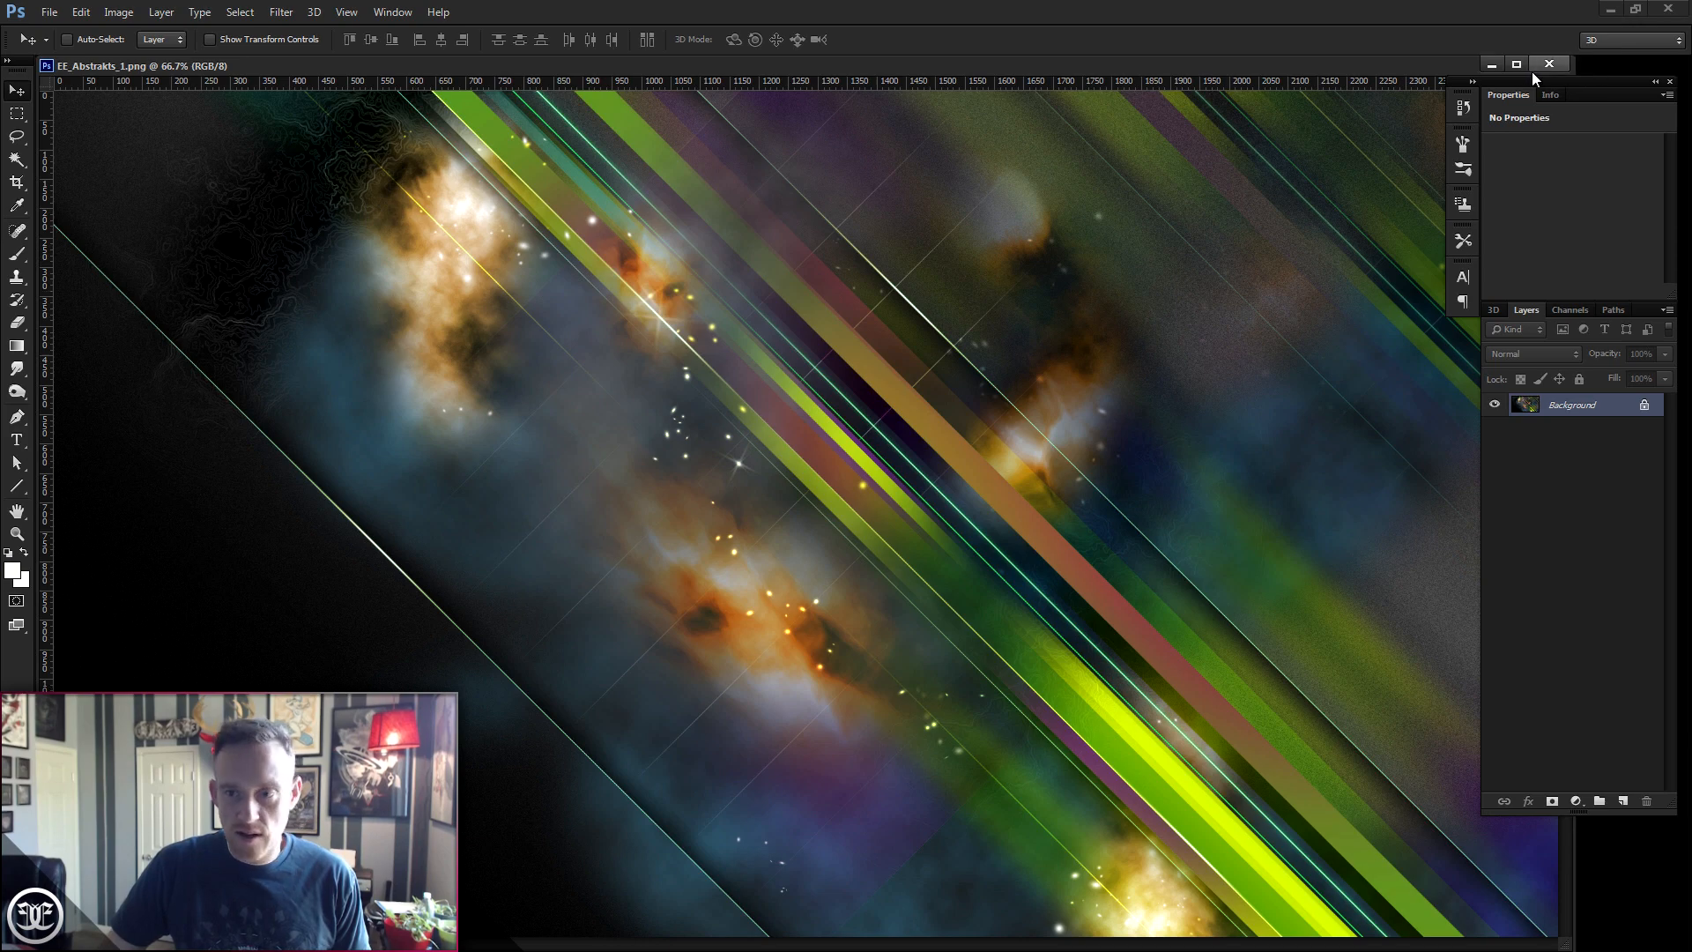
{"action": "left_click", "coordinate": [1491, 65]}
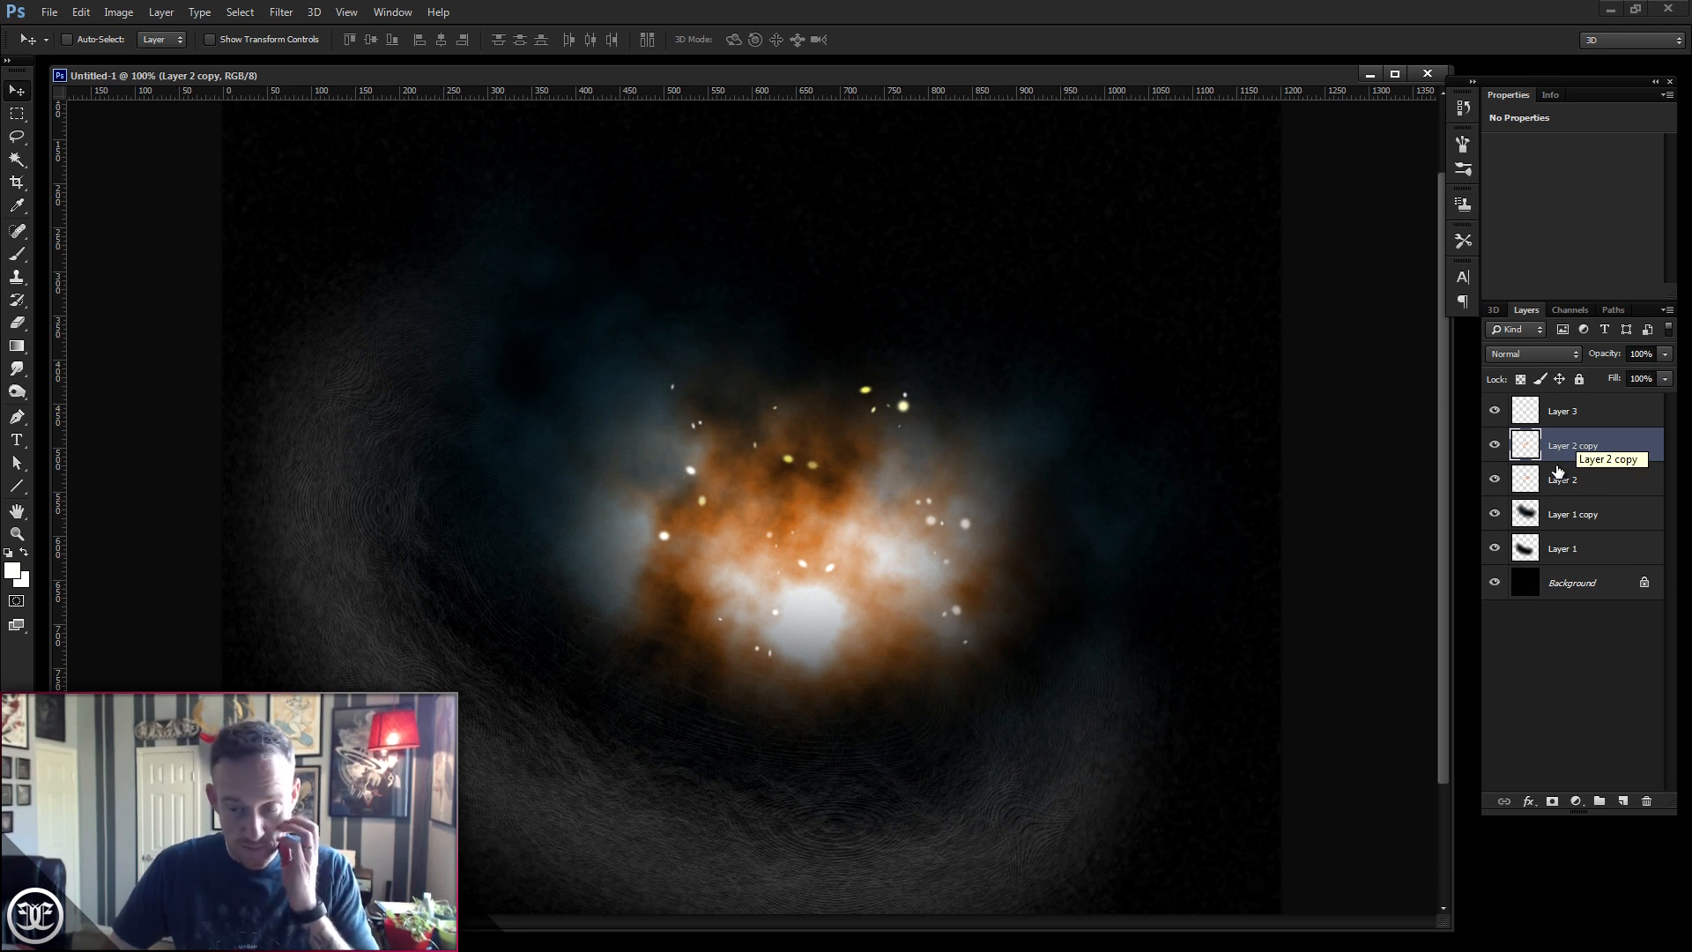
{"action": "left_click", "coordinate": [1582, 412]}
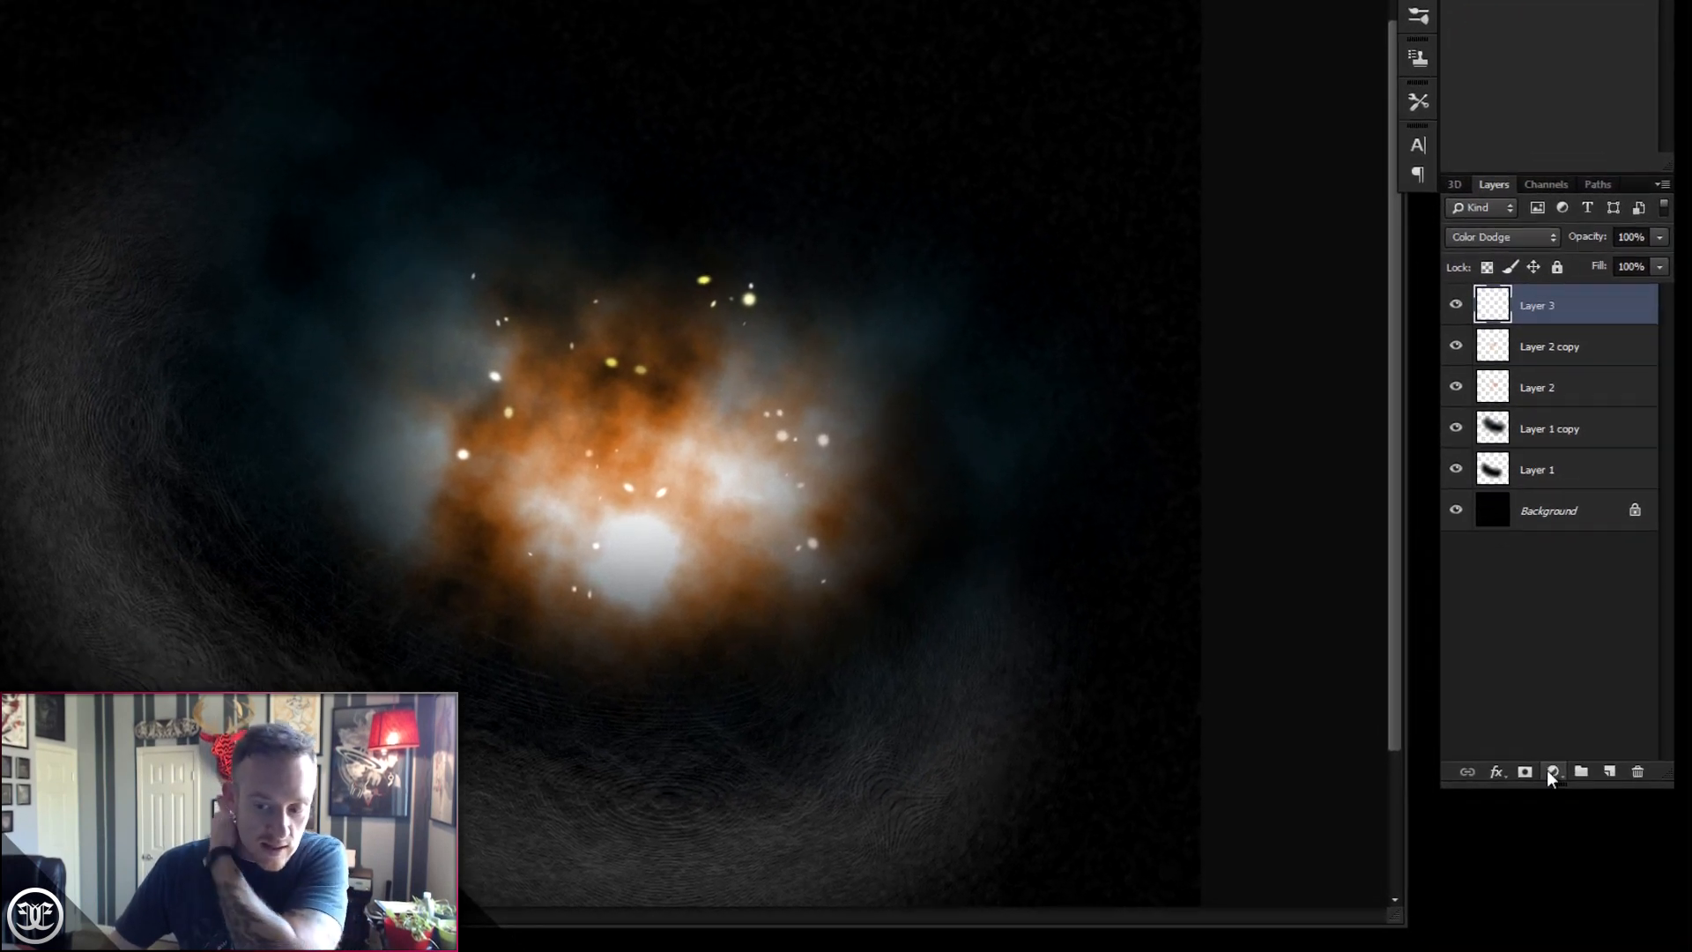
{"action": "left_click", "coordinate": [1573, 798]}
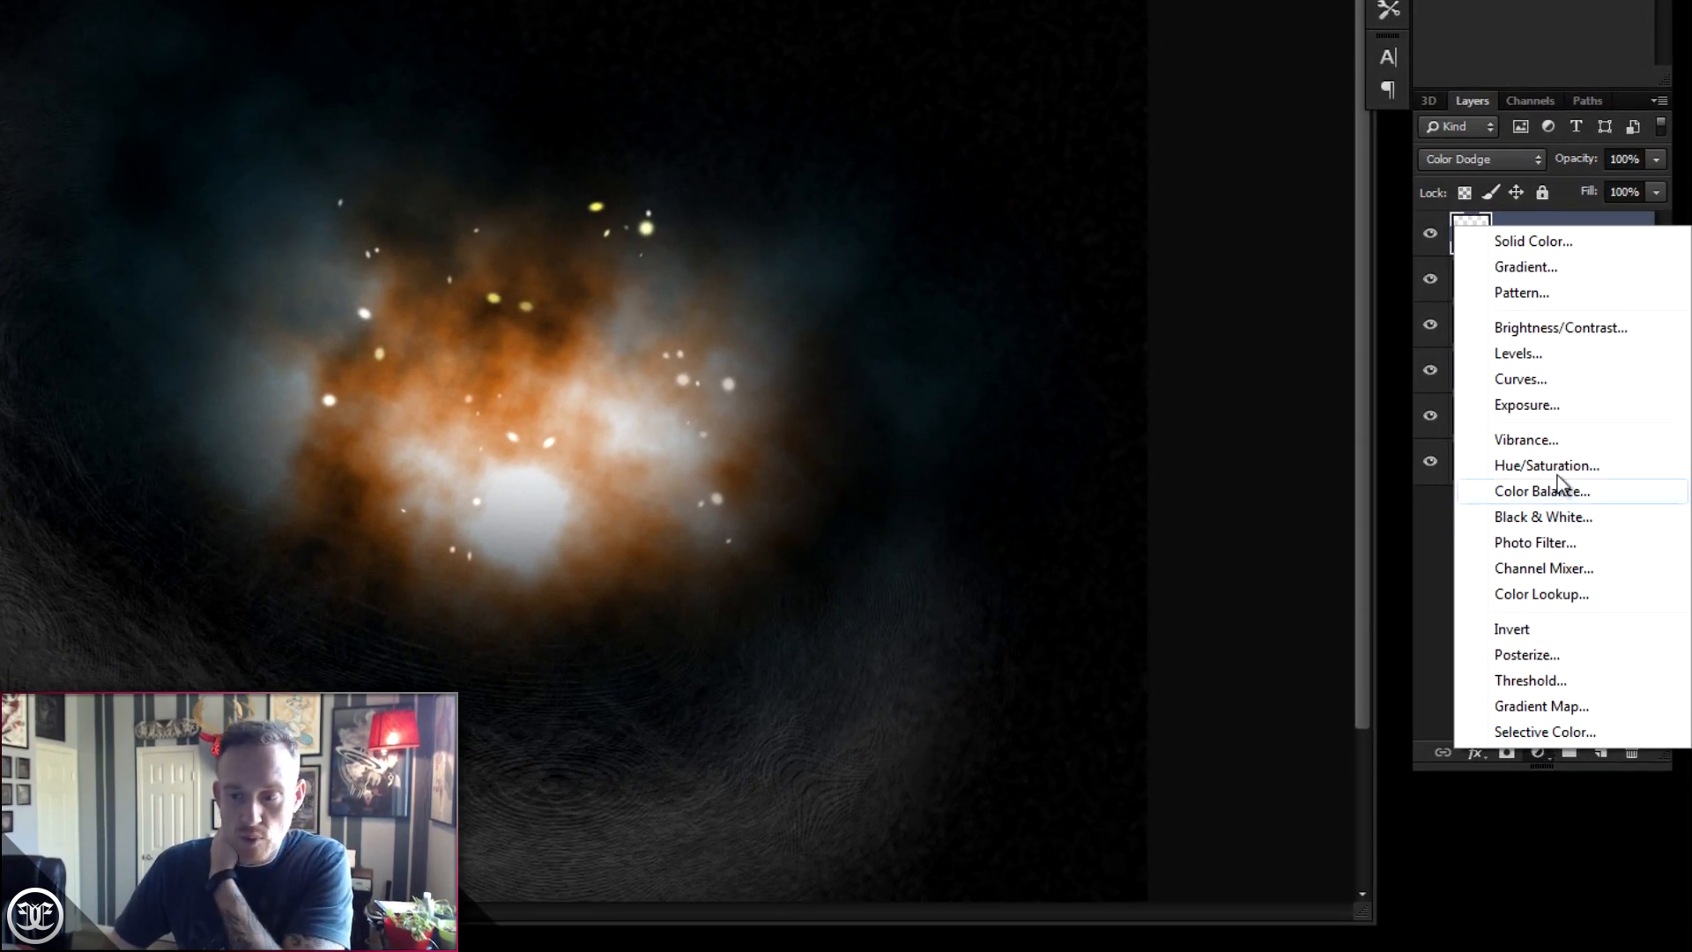
{"action": "left_click", "coordinate": [1562, 330]}
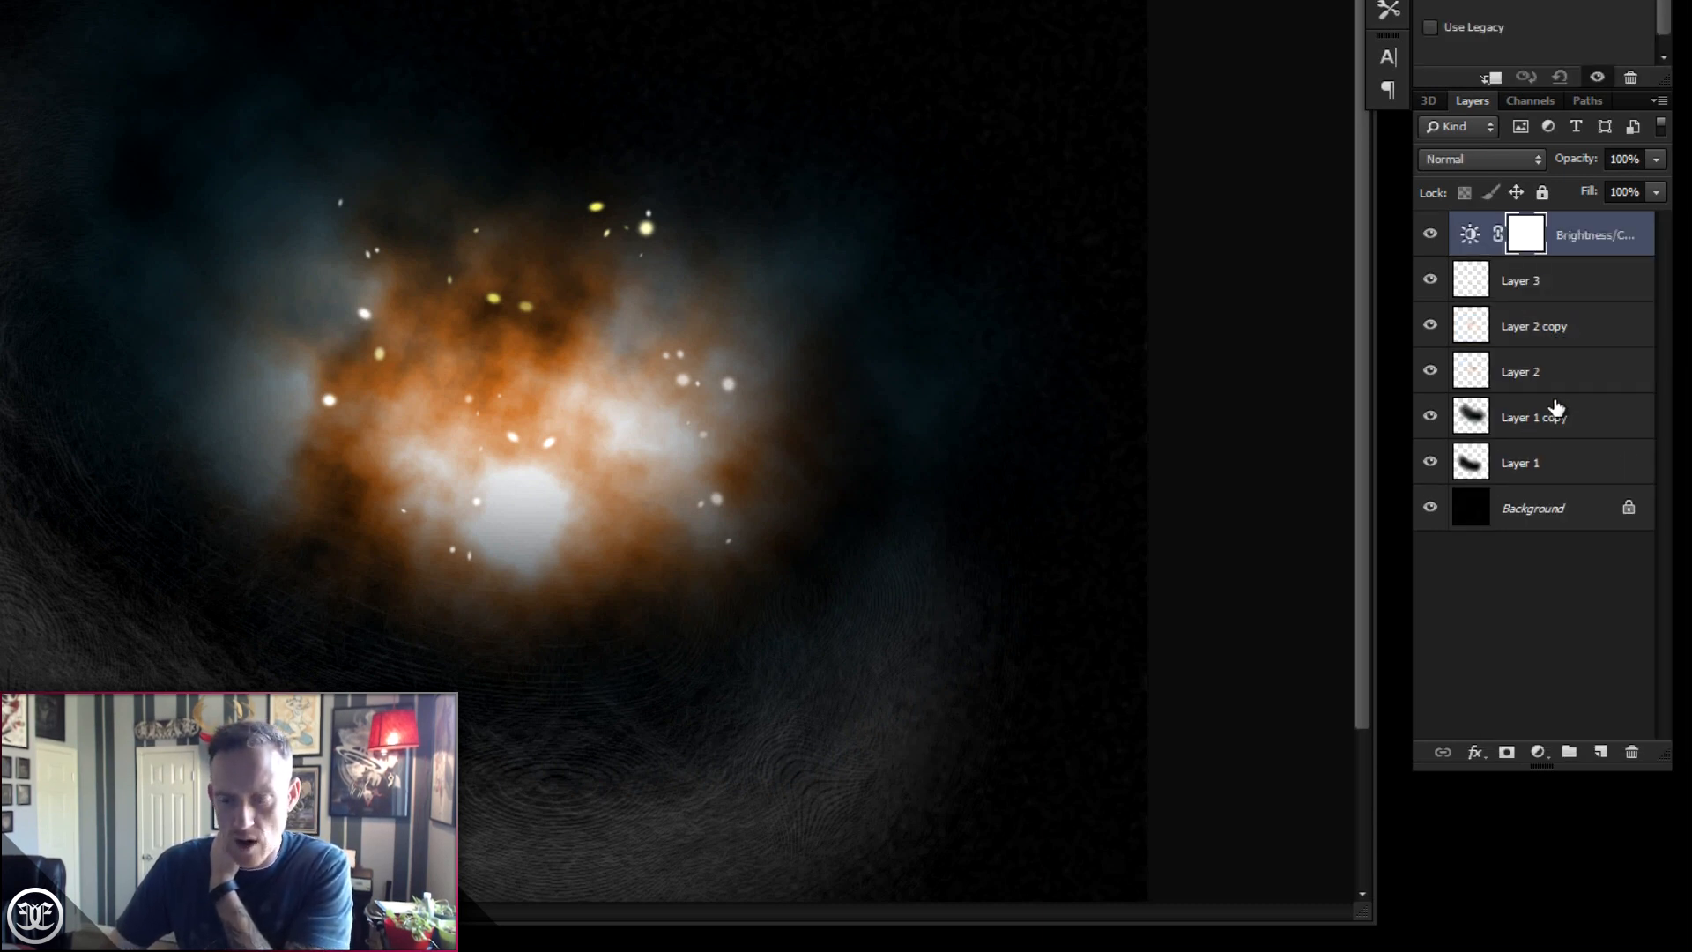
{"action": "left_click", "coordinate": [1632, 755]}
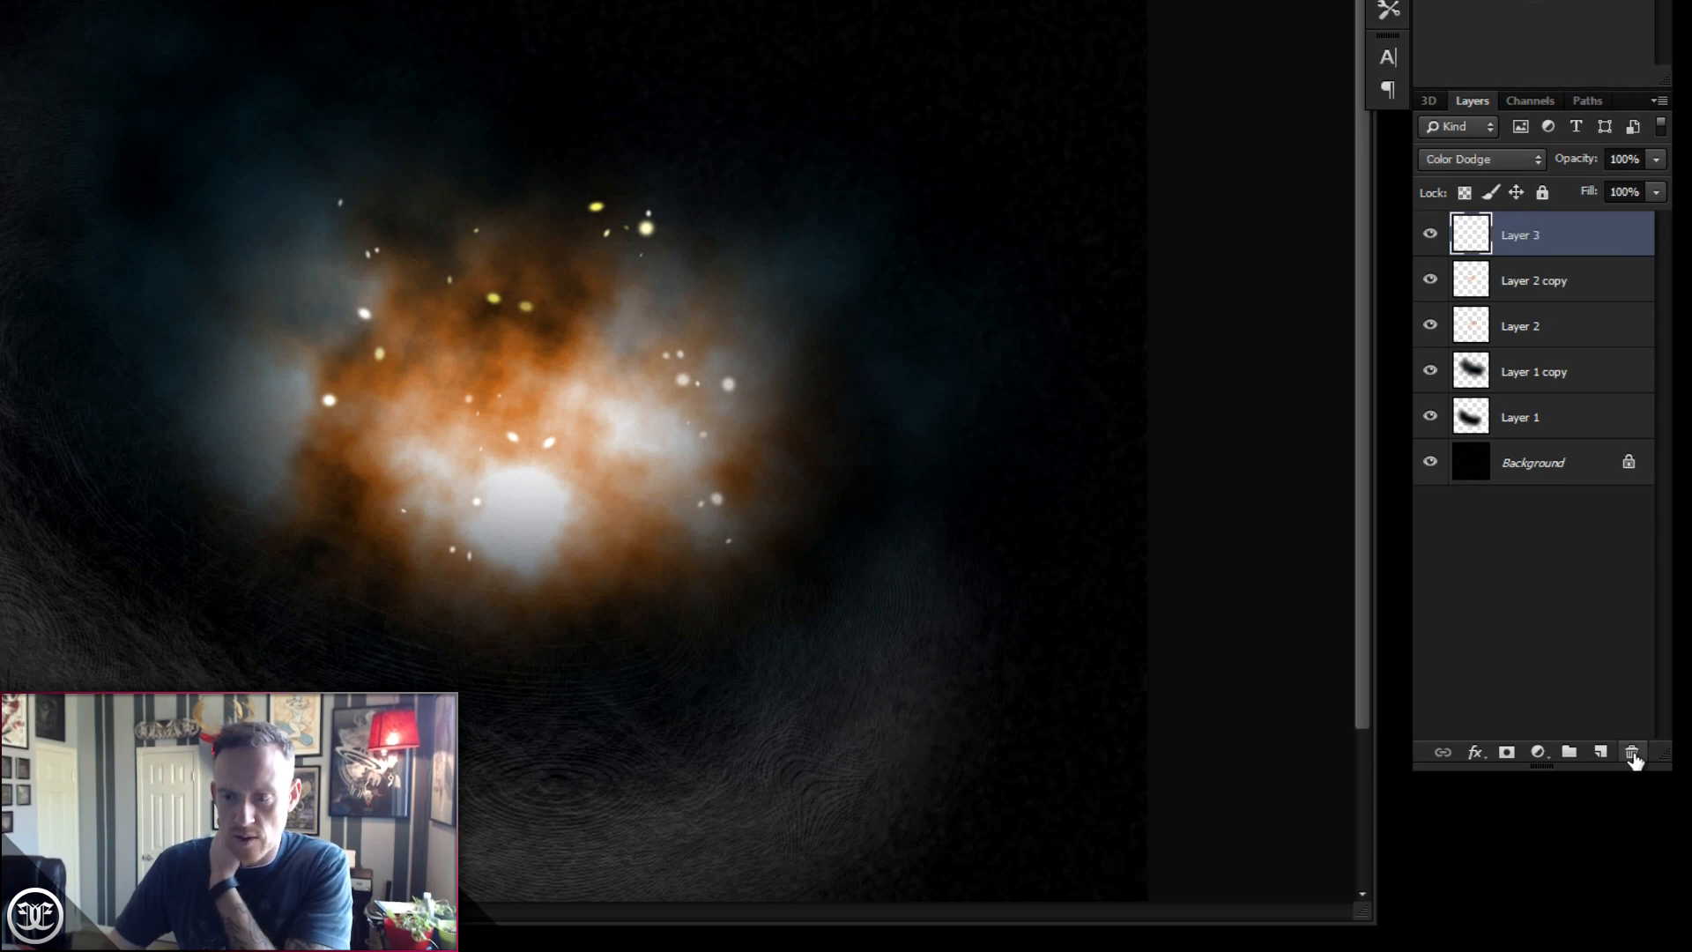
- Add a Hue/Saturation adjustment layer above Layer 3 and raise its saturation to +43
{"action": "left_click", "coordinate": [1540, 754]}
{"action": "left_click", "coordinate": [1540, 754]}
{"action": "left_click", "coordinate": [1541, 753]}
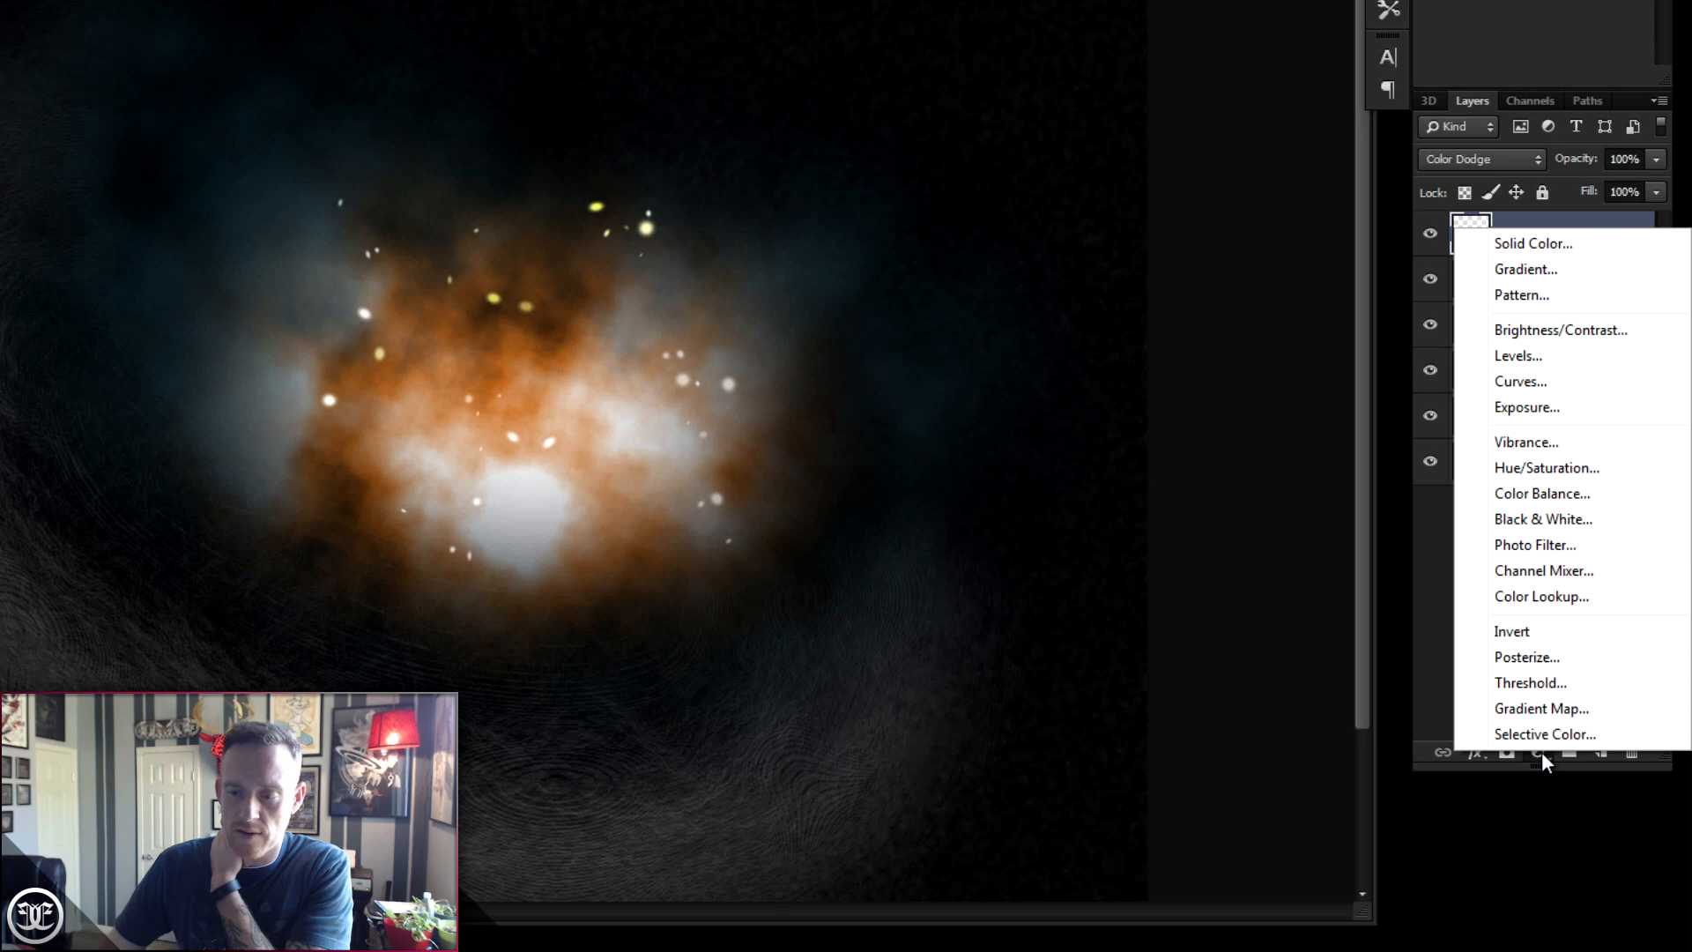
{"action": "left_click", "coordinate": [1541, 753]}
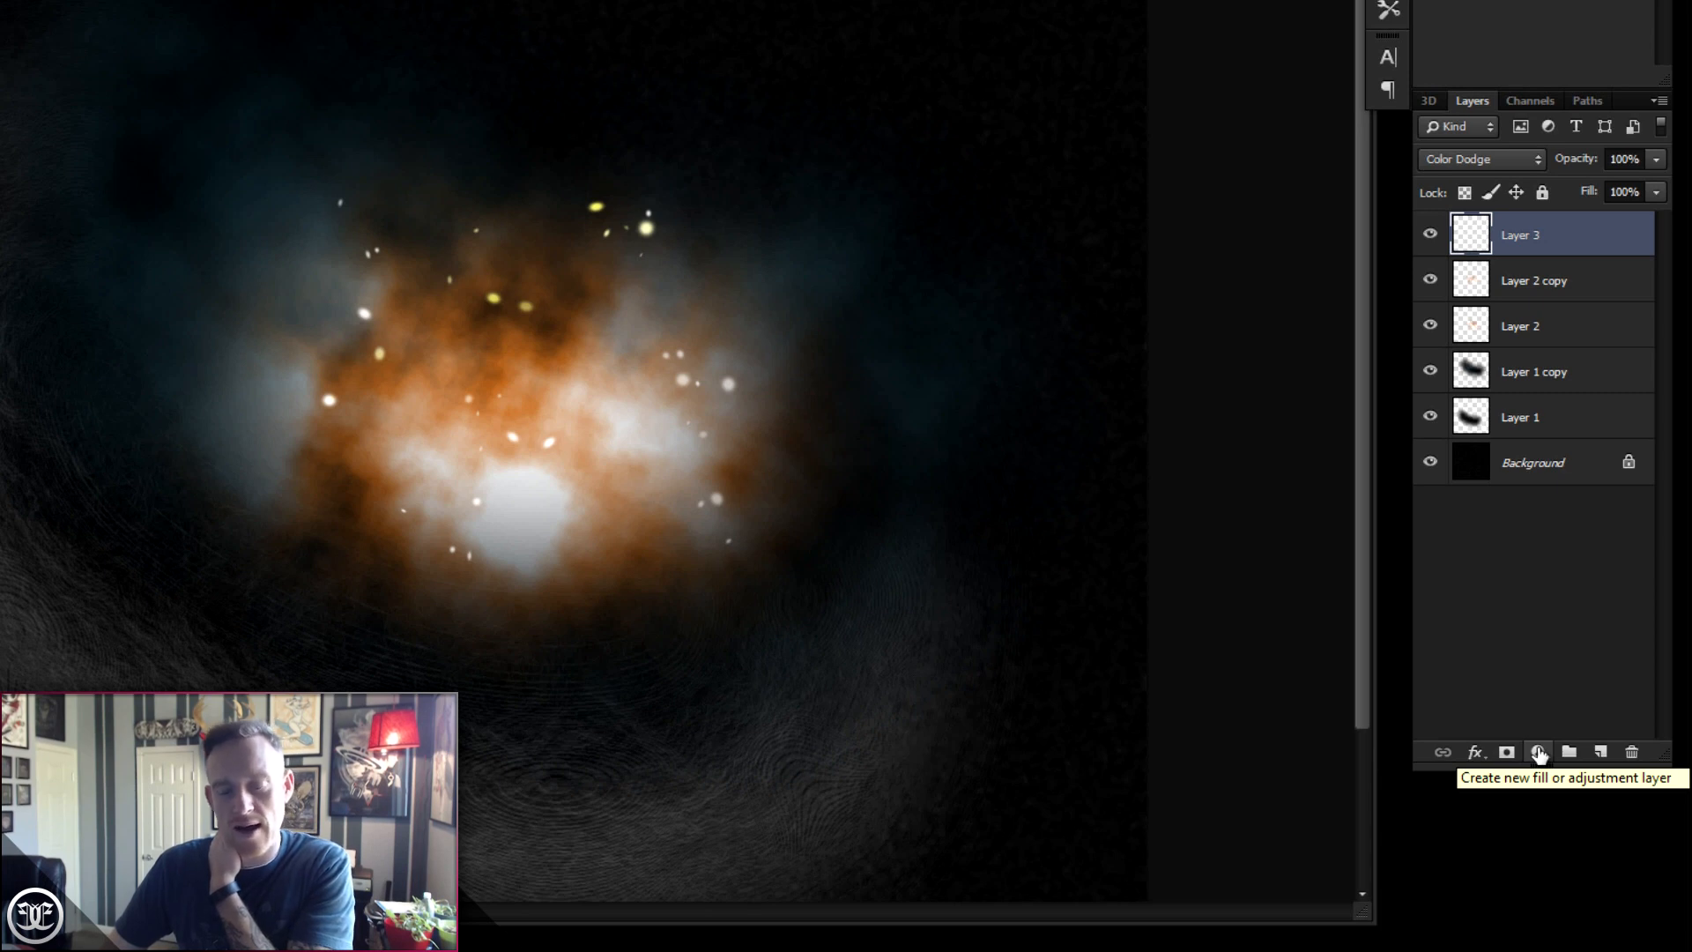
{"action": "left_click", "coordinate": [1538, 753]}
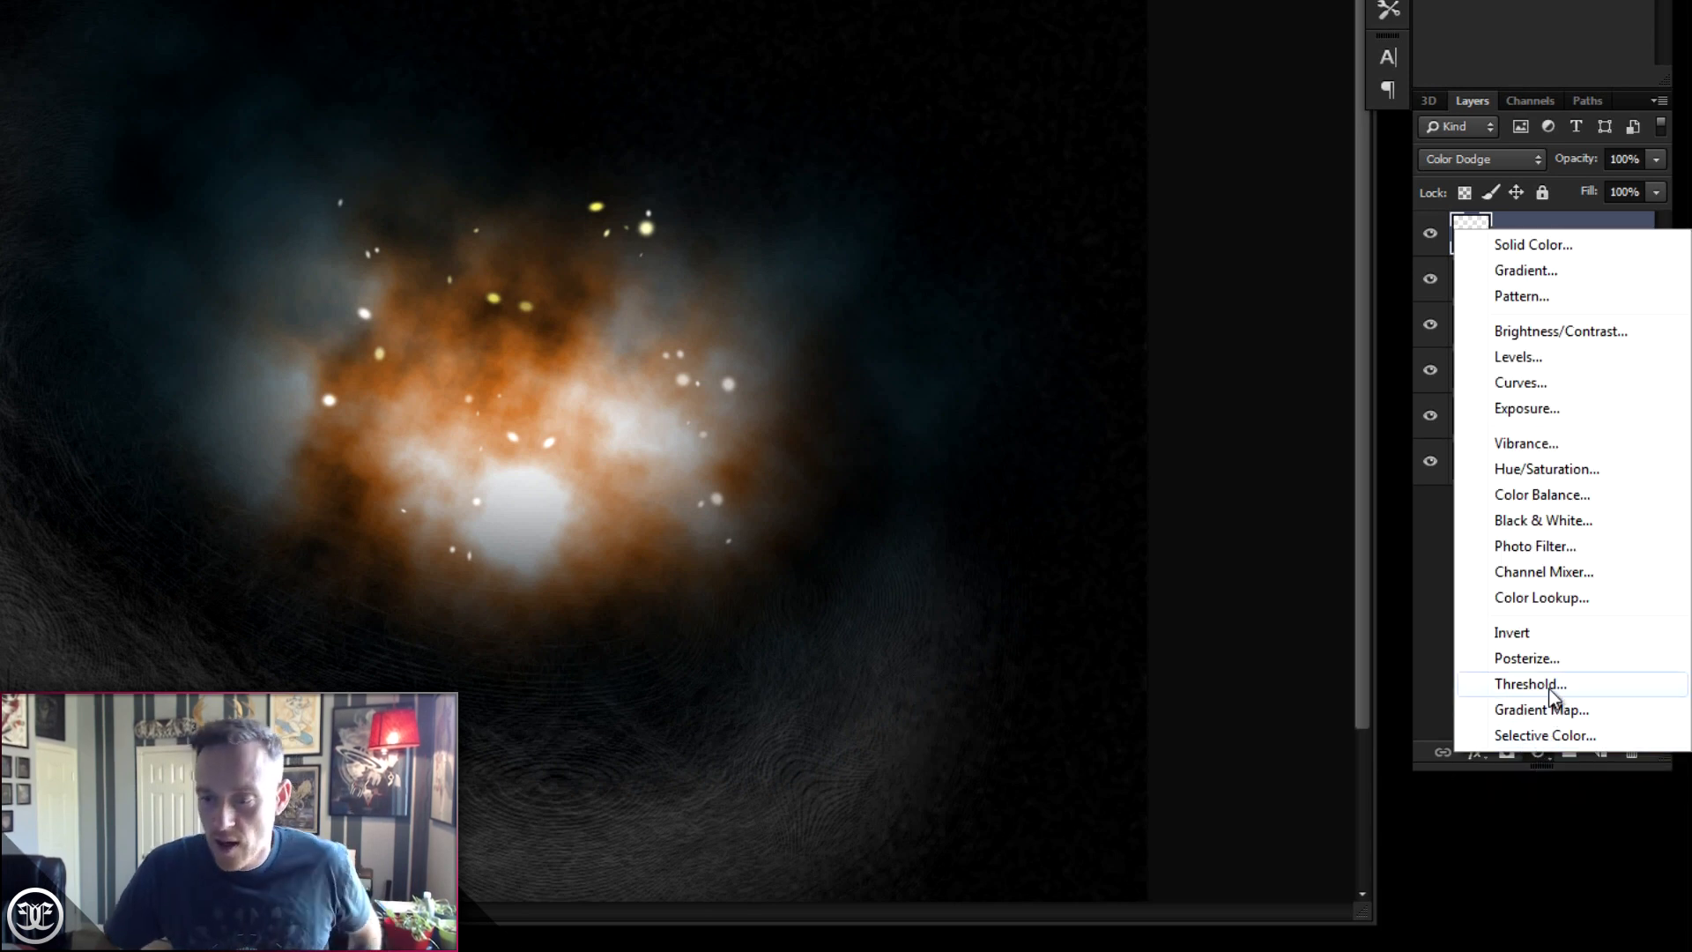
{"action": "left_click", "coordinate": [1577, 478]}
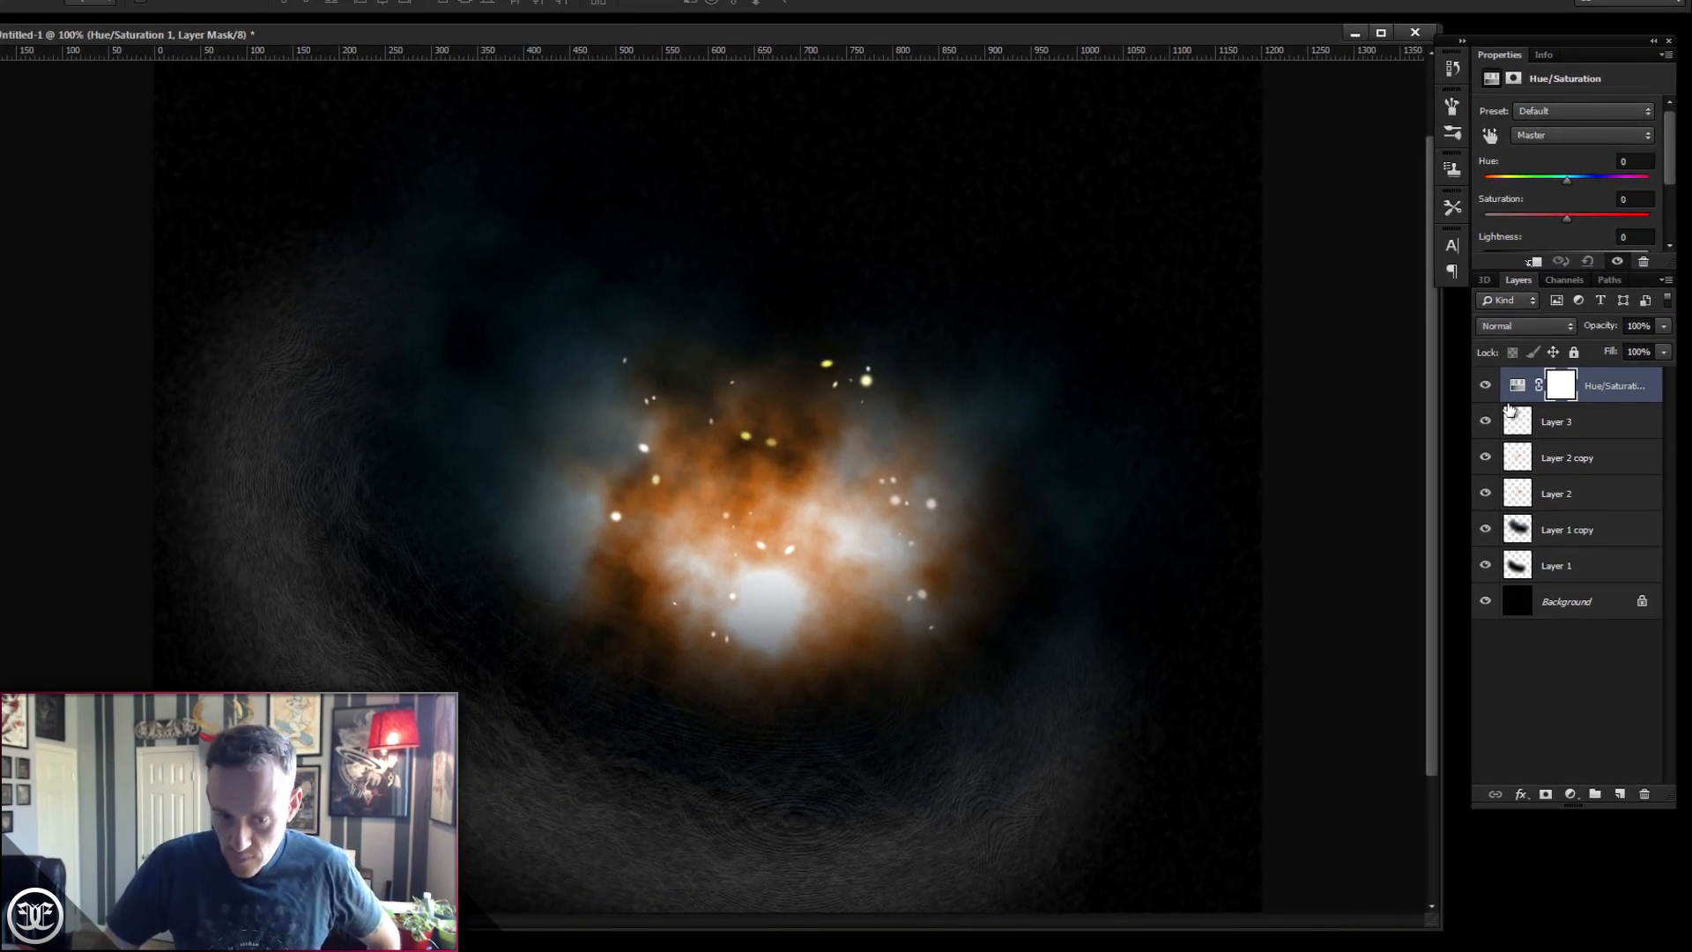
{"action": "left_click_drag", "start_coordinate": [1566, 218], "coordinate": [1569, 218]}
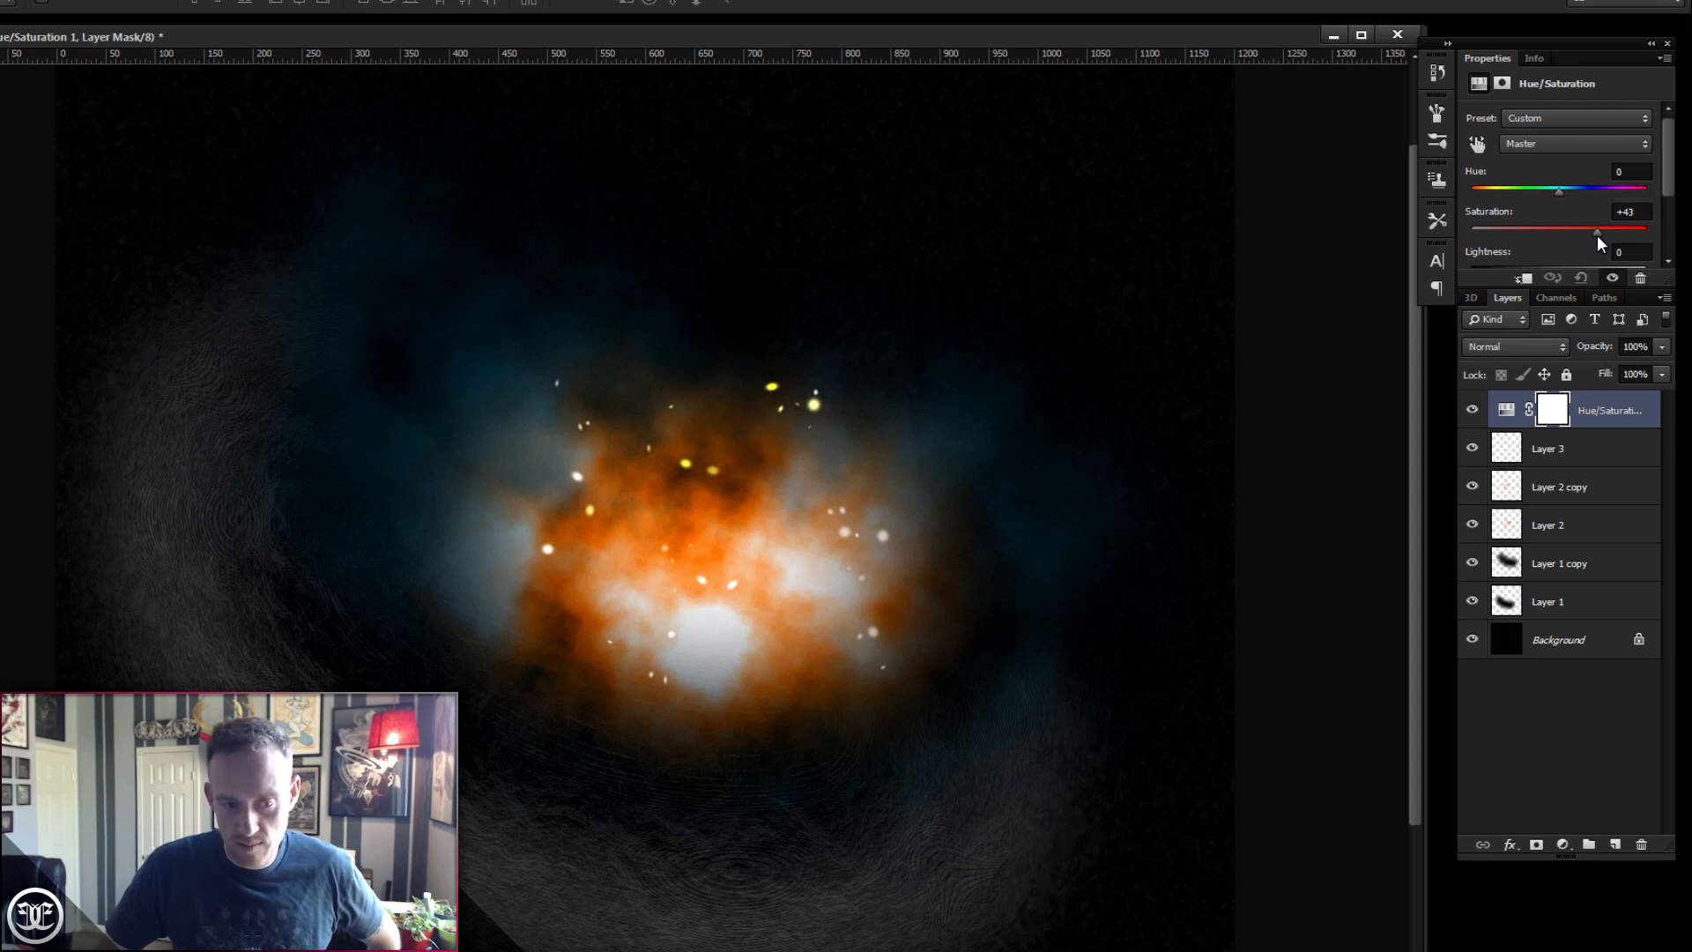
{"action": "left_click_drag", "start_coordinate": [1668, 178], "coordinate": [1670, 220]}
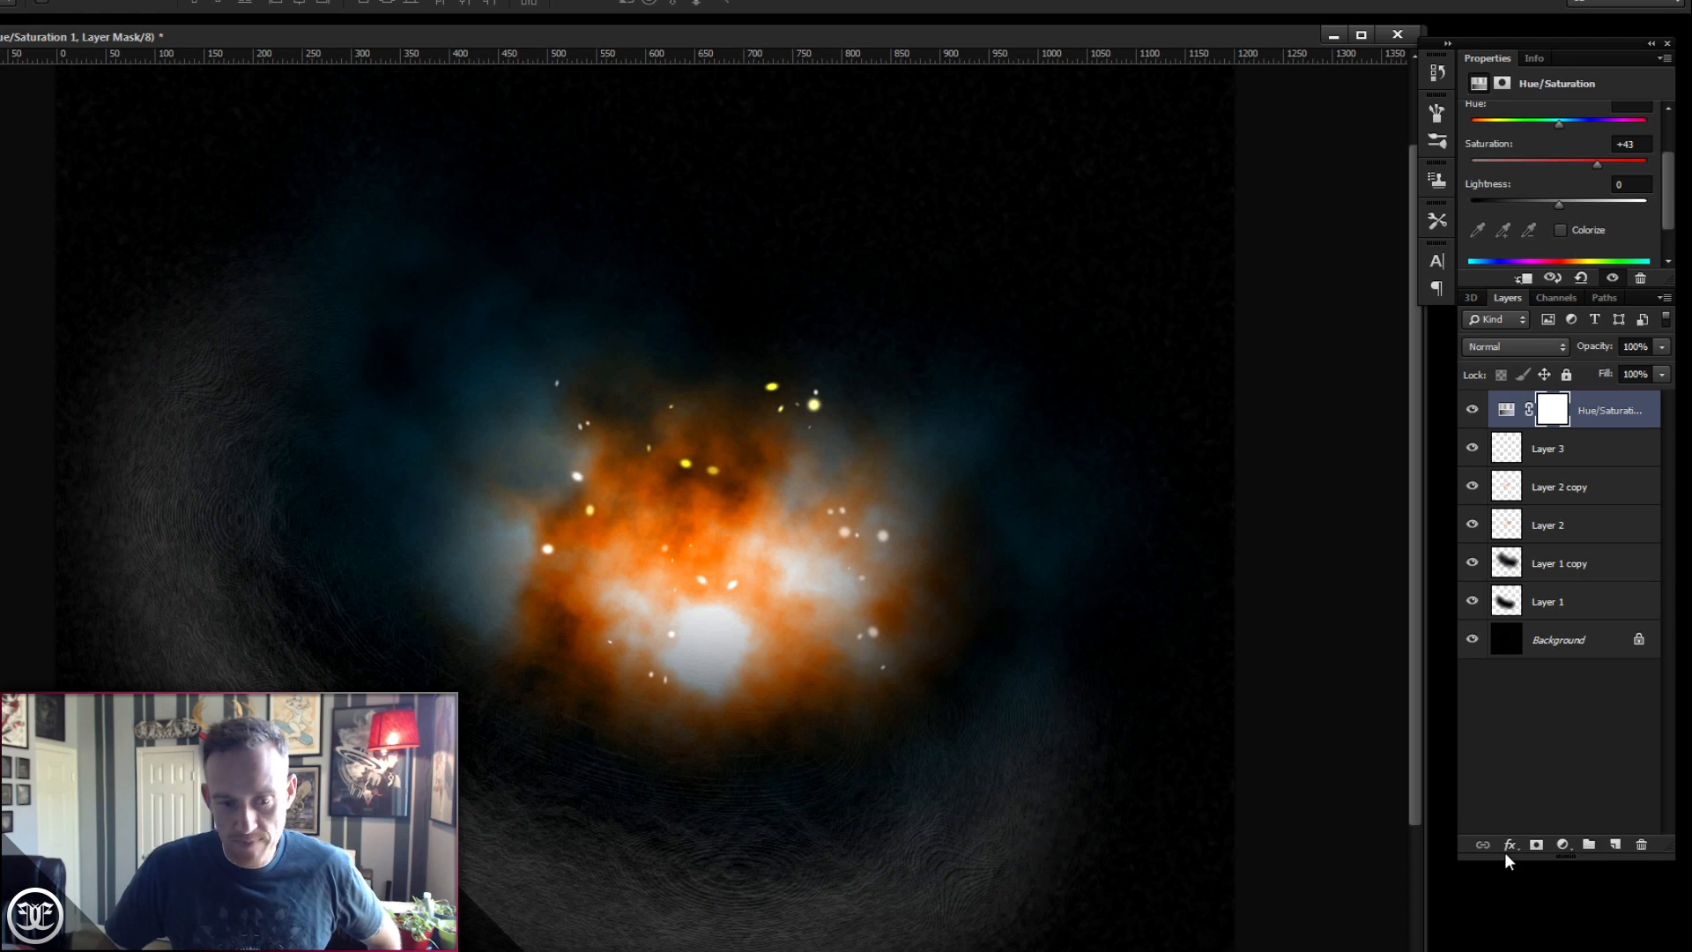
- Add a Brightness/Contrast adjustment layer on top and set its contrast to 58
{"action": "left_click", "coordinate": [1591, 749]}
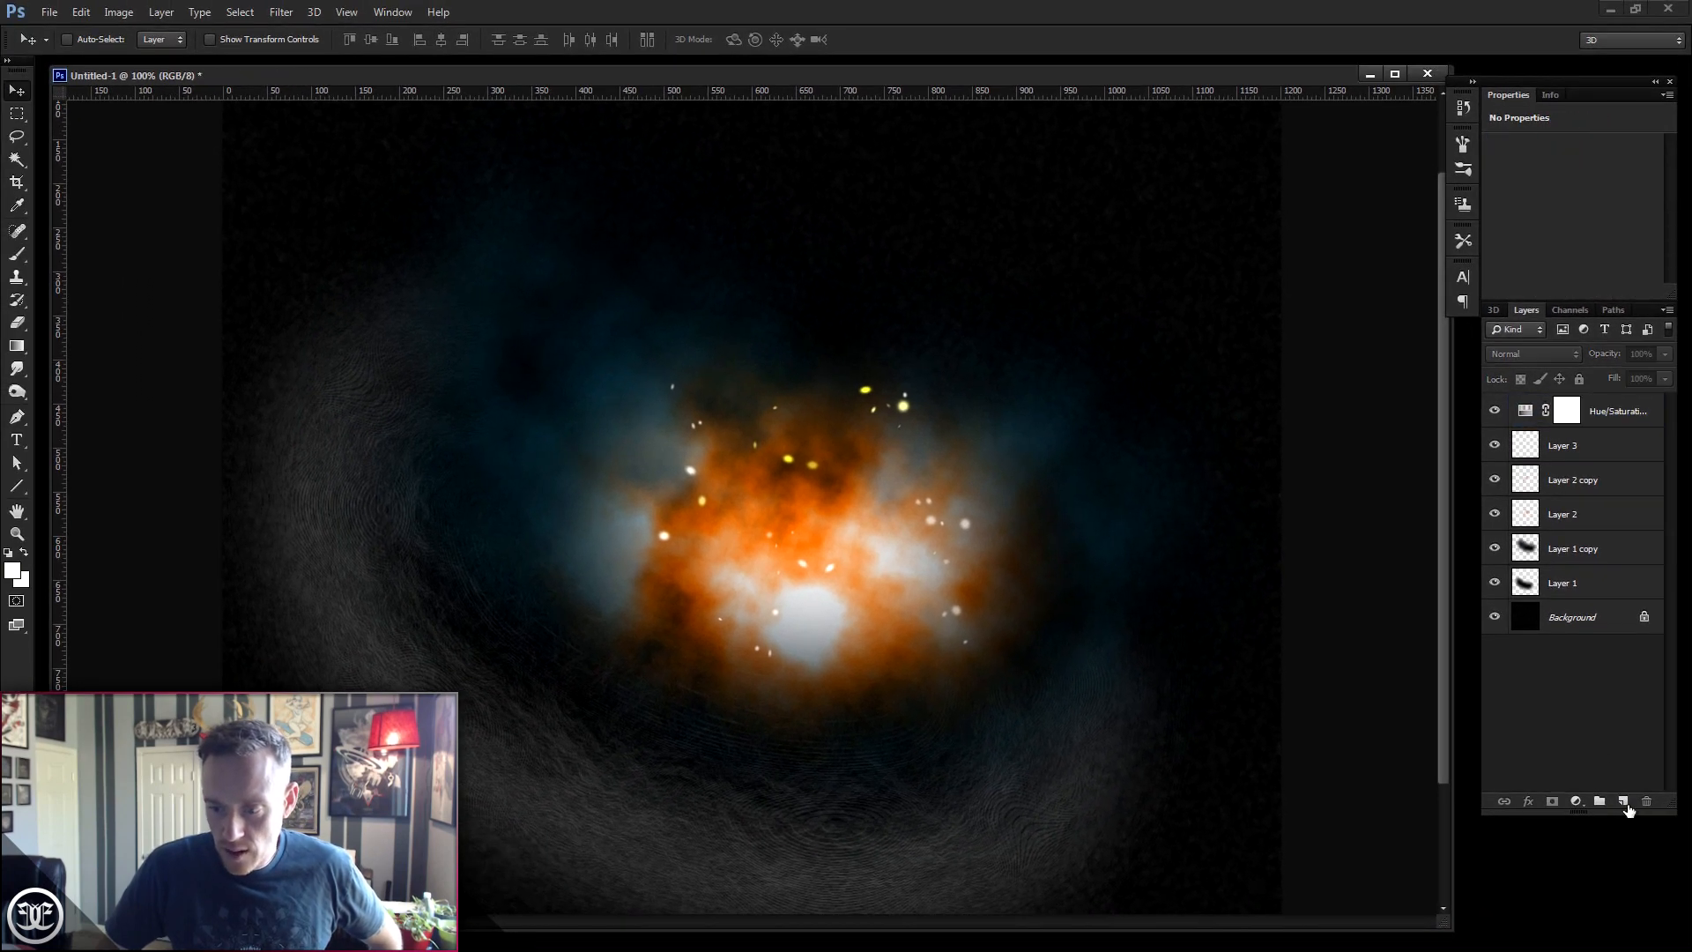
{"action": "left_click", "coordinate": [1577, 802]}
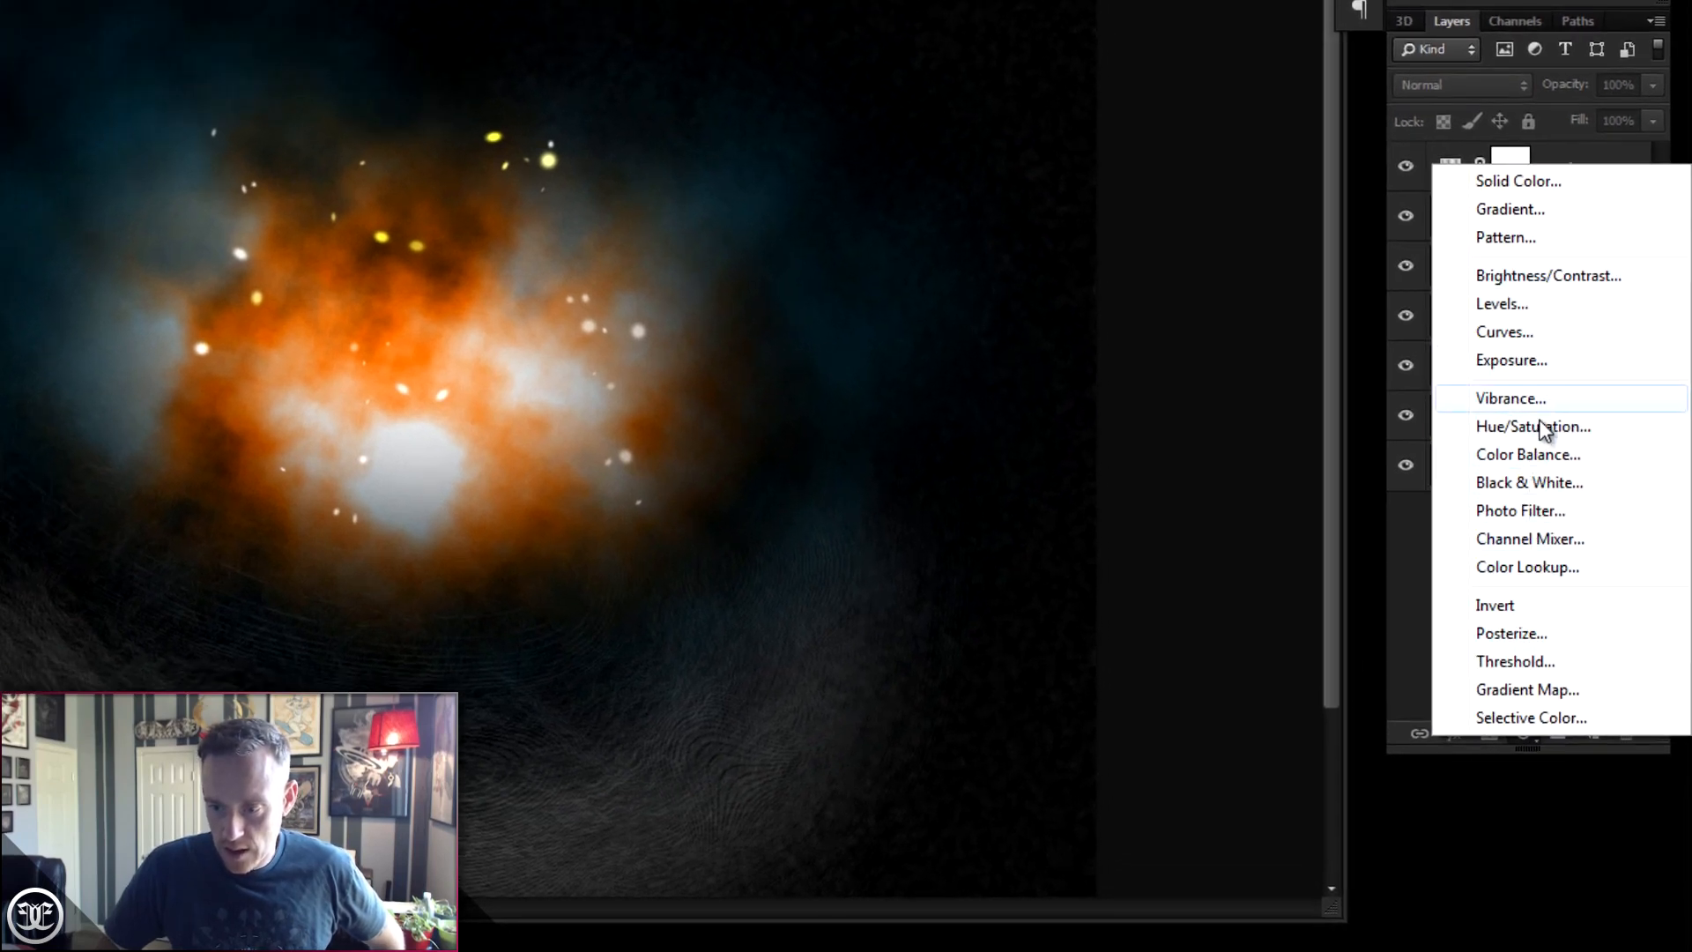
{"action": "left_click", "coordinate": [1533, 277]}
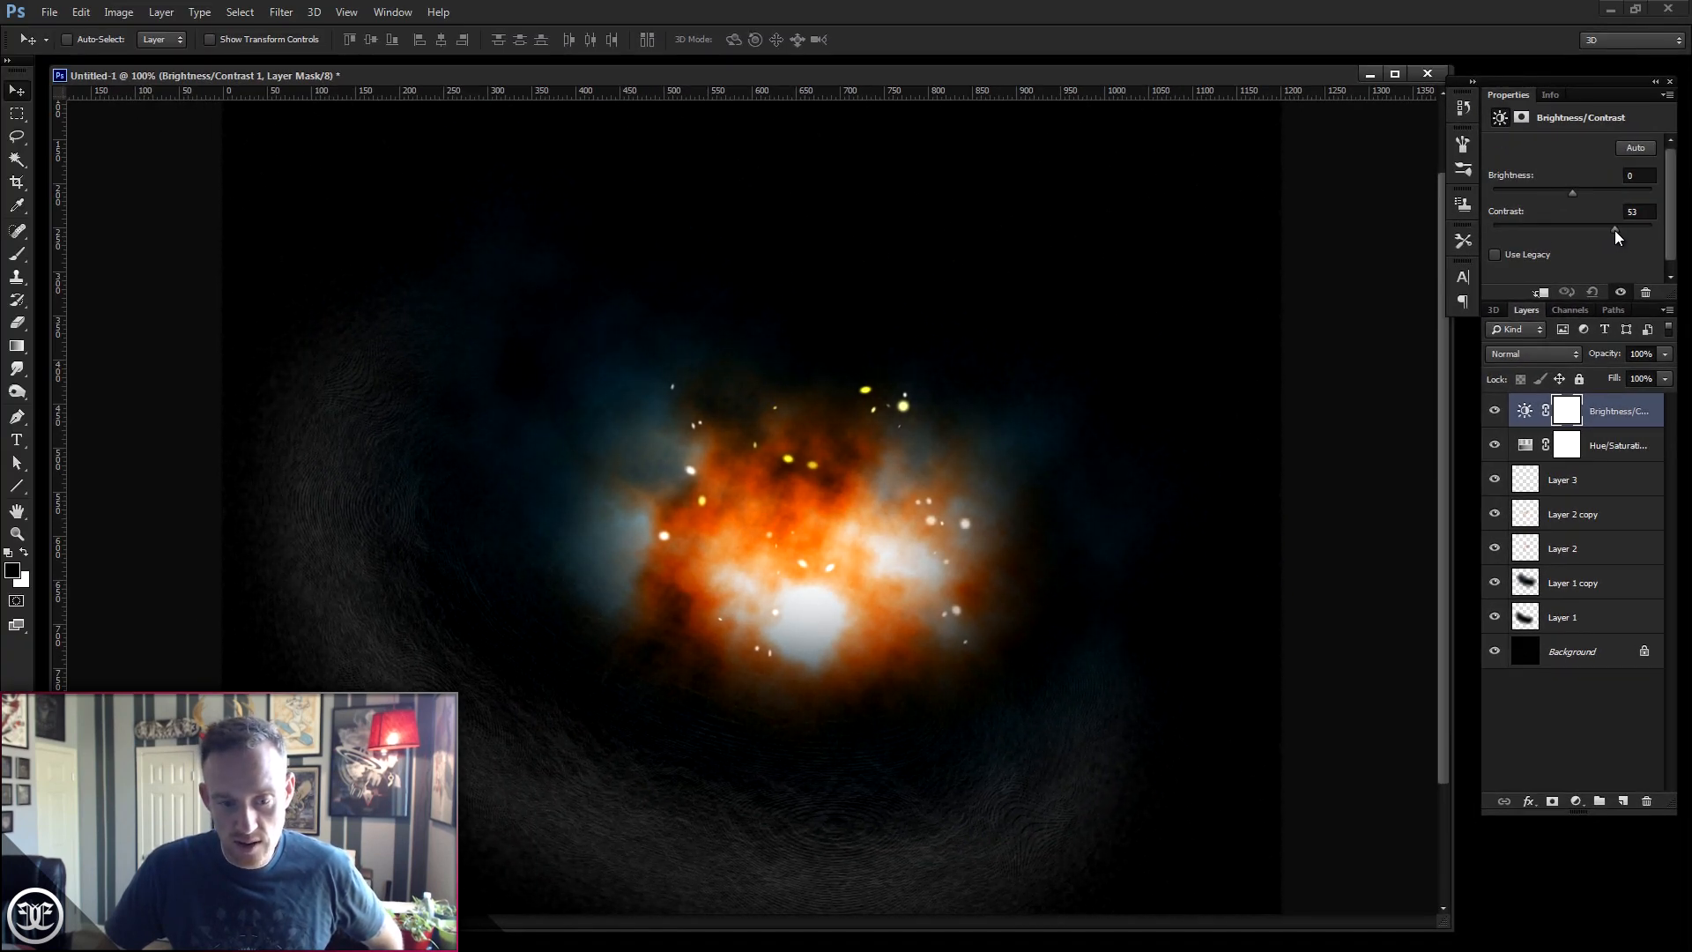
{"action": "left_click_drag", "start_coordinate": [1617, 232], "coordinate": [1619, 231]}
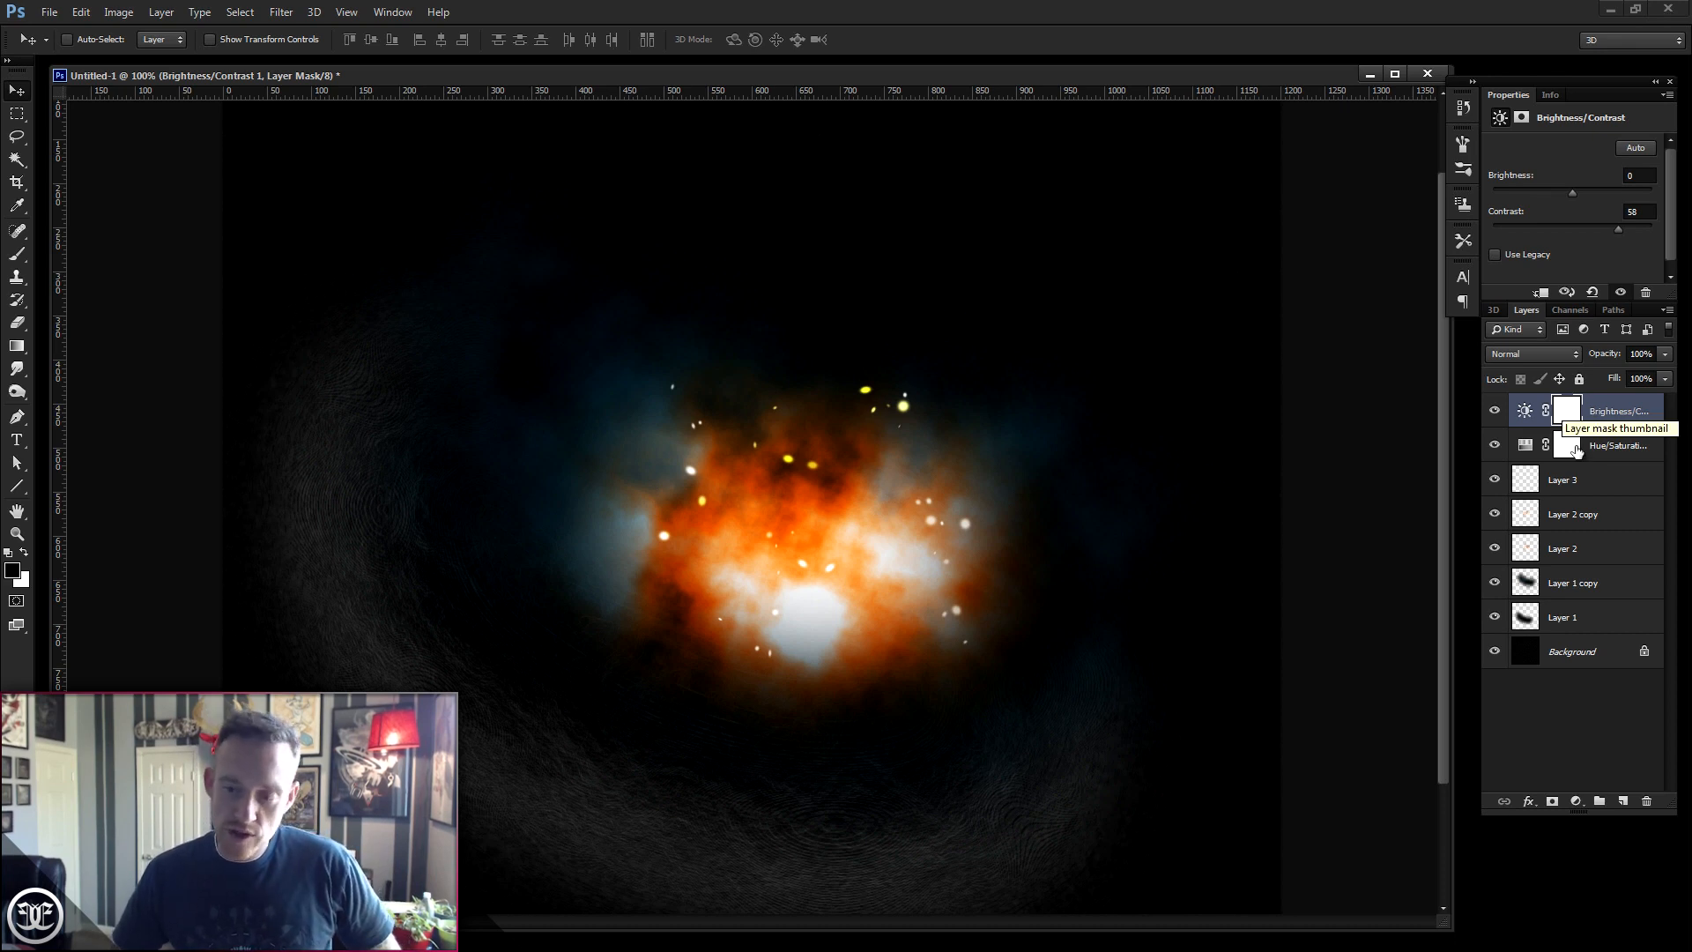
{"action": "left_click", "coordinate": [1562, 411]}
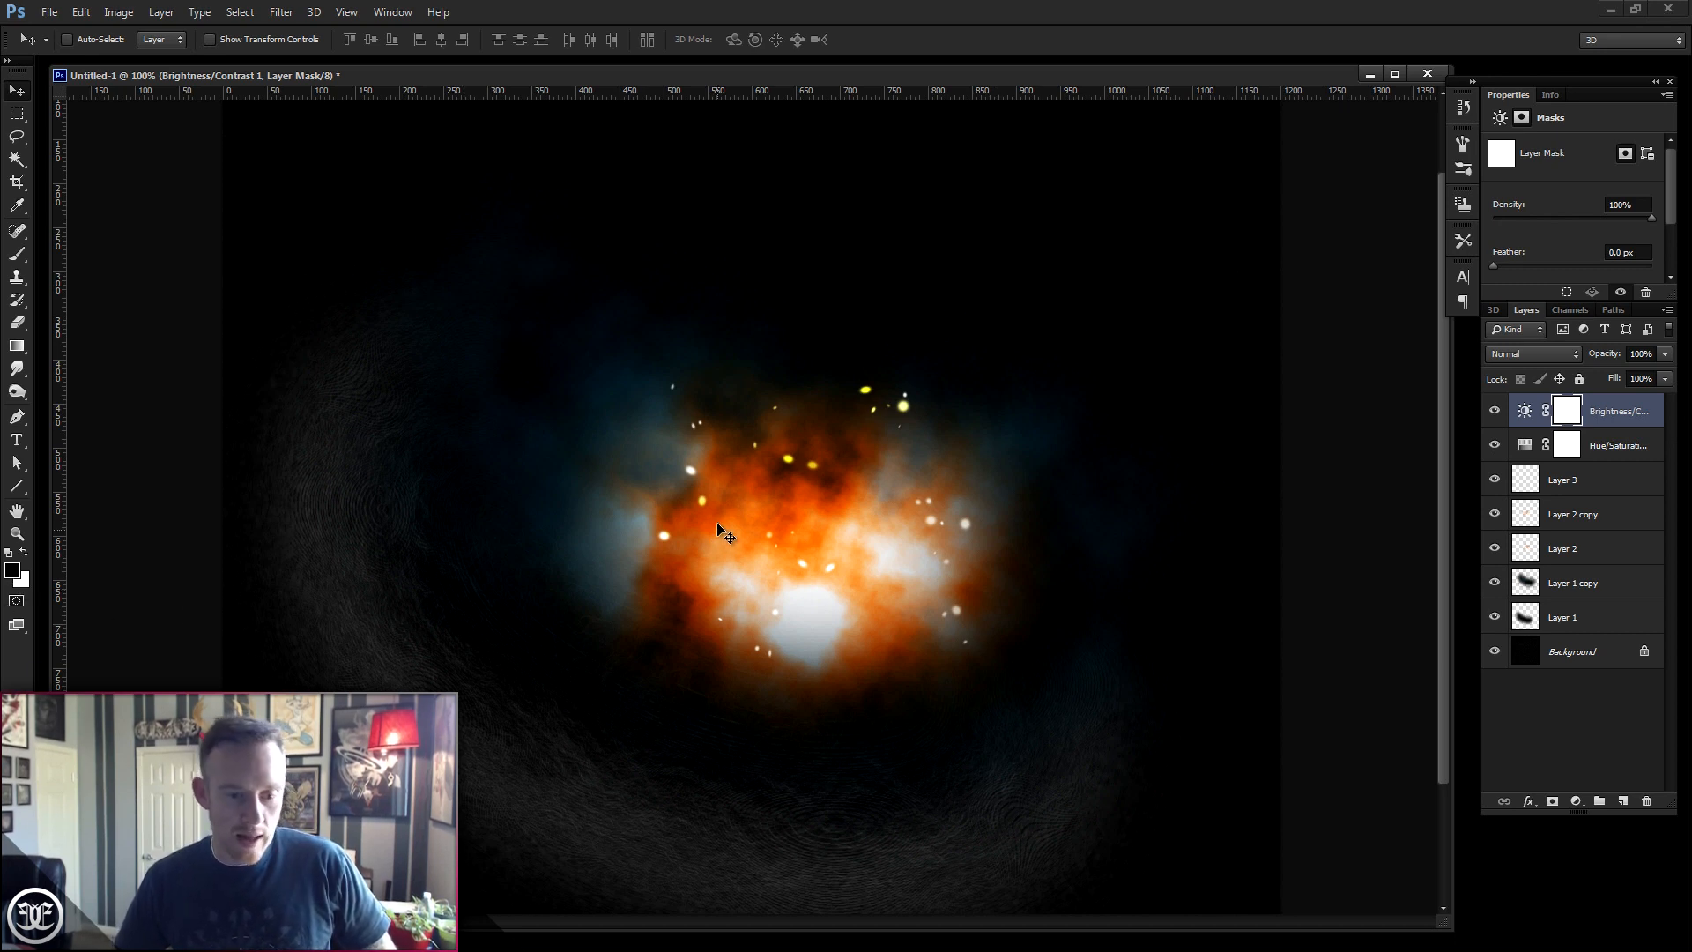
{"action": "left_click", "coordinate": [17, 254]}
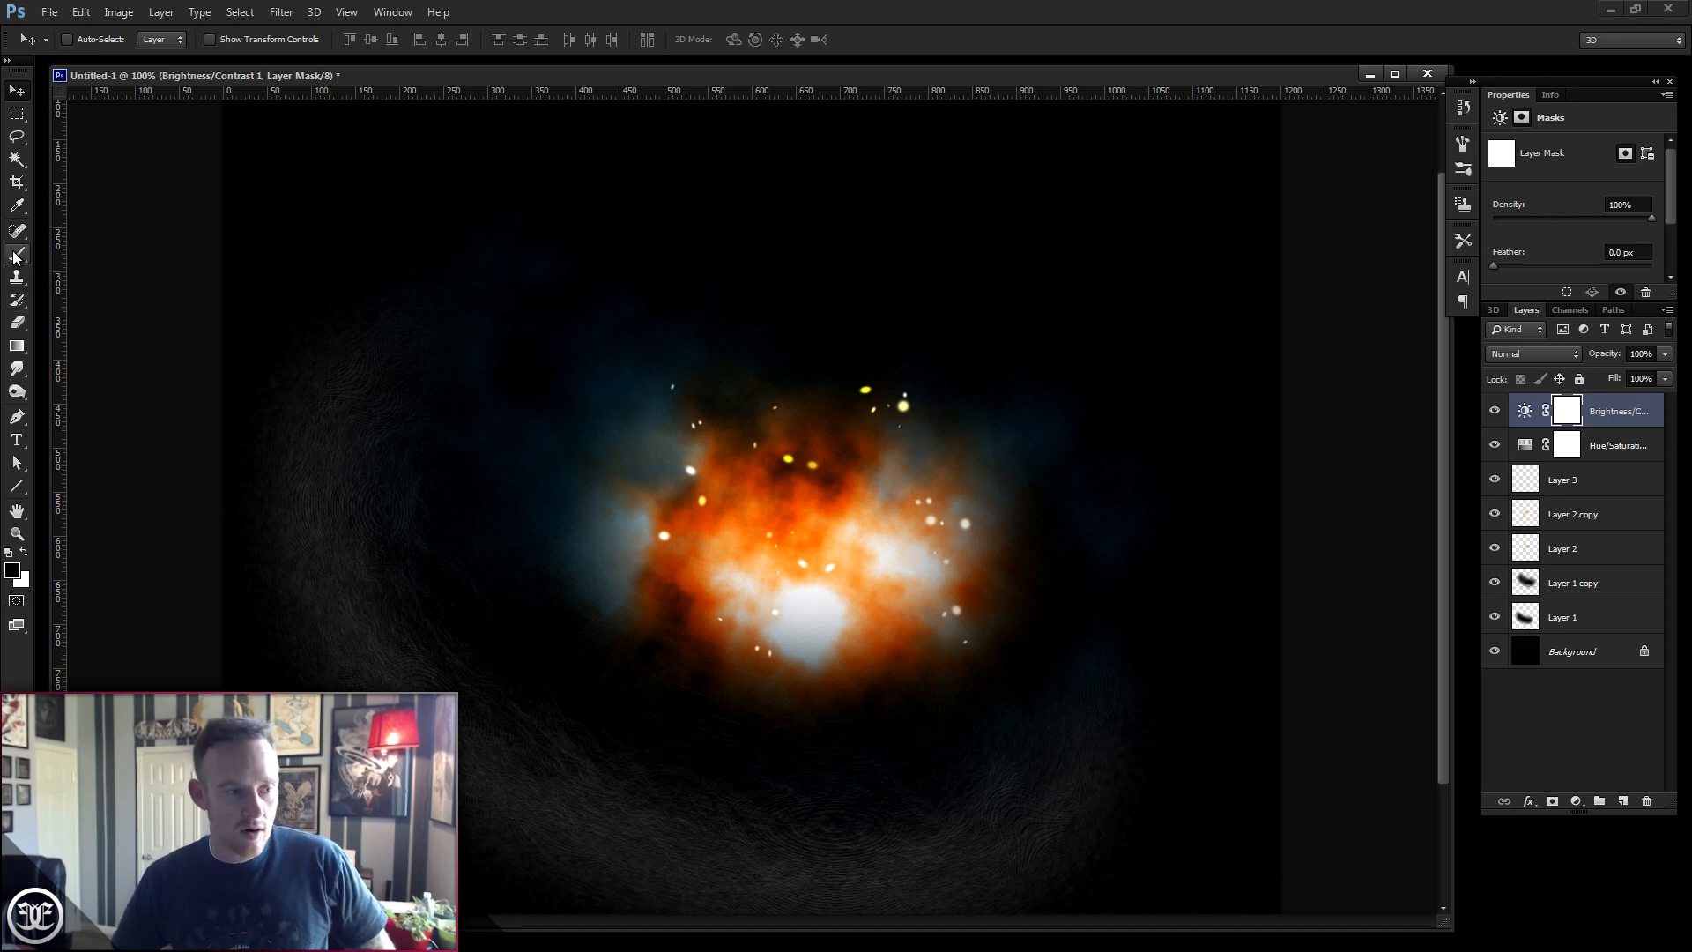
{"action": "right_click", "coordinate": [919, 534]}
{"action": "left_click_drag", "start_coordinate": [957, 574], "coordinate": [959, 575]}
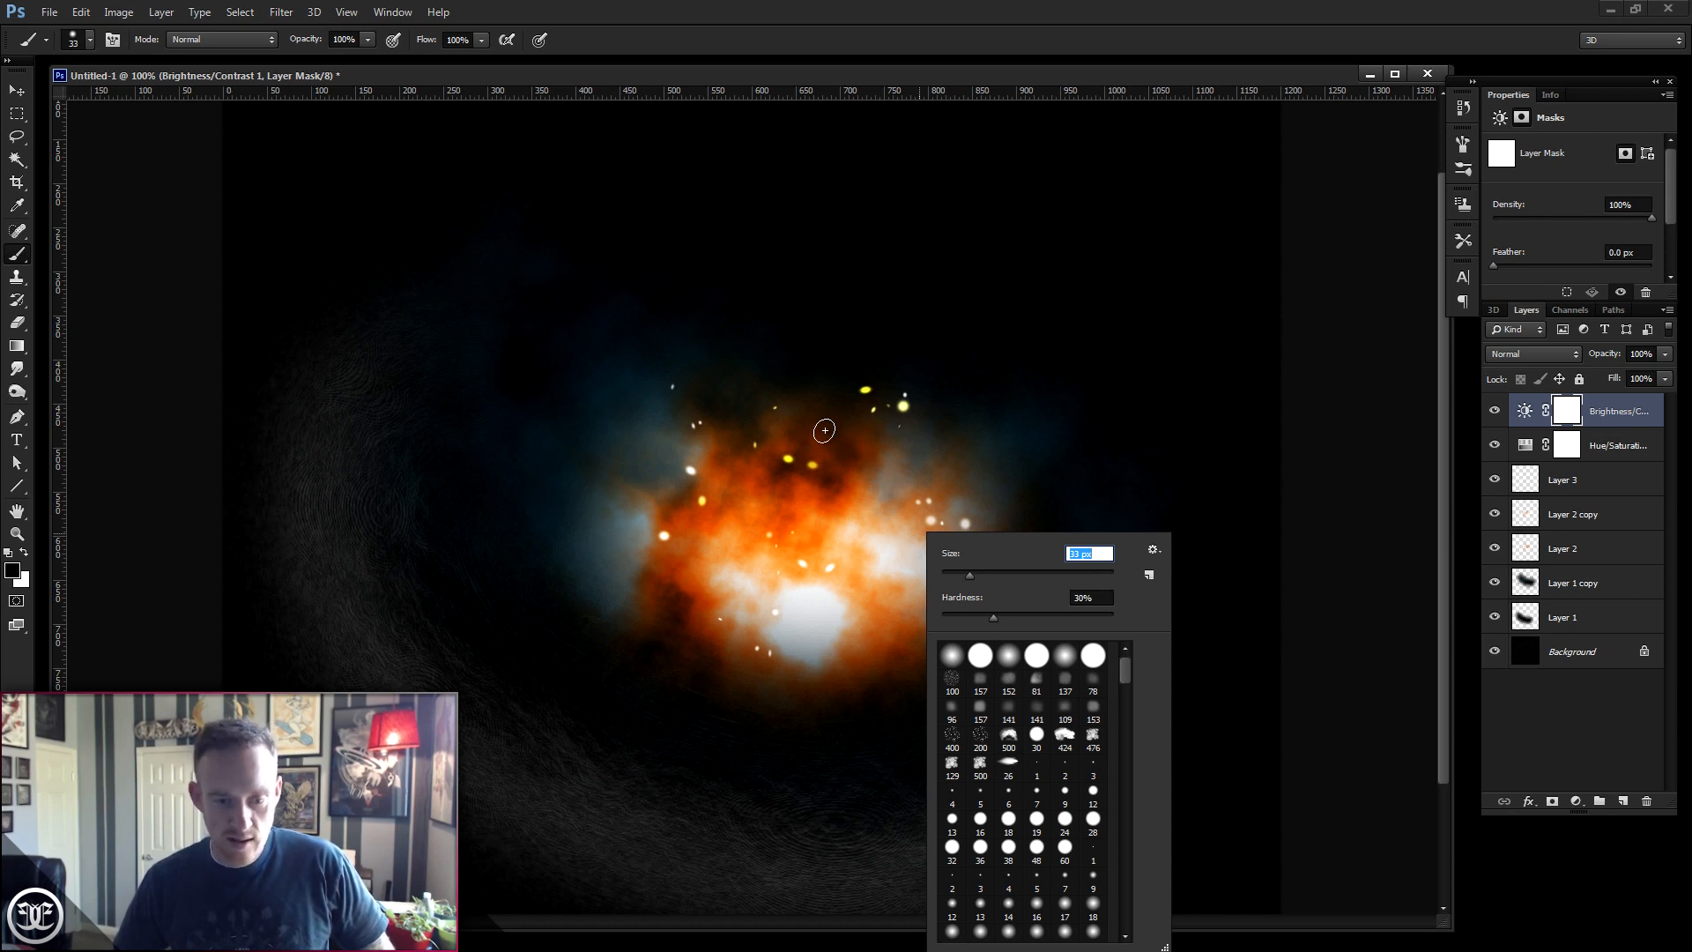
{"action": "left_click", "coordinate": [897, 532]}
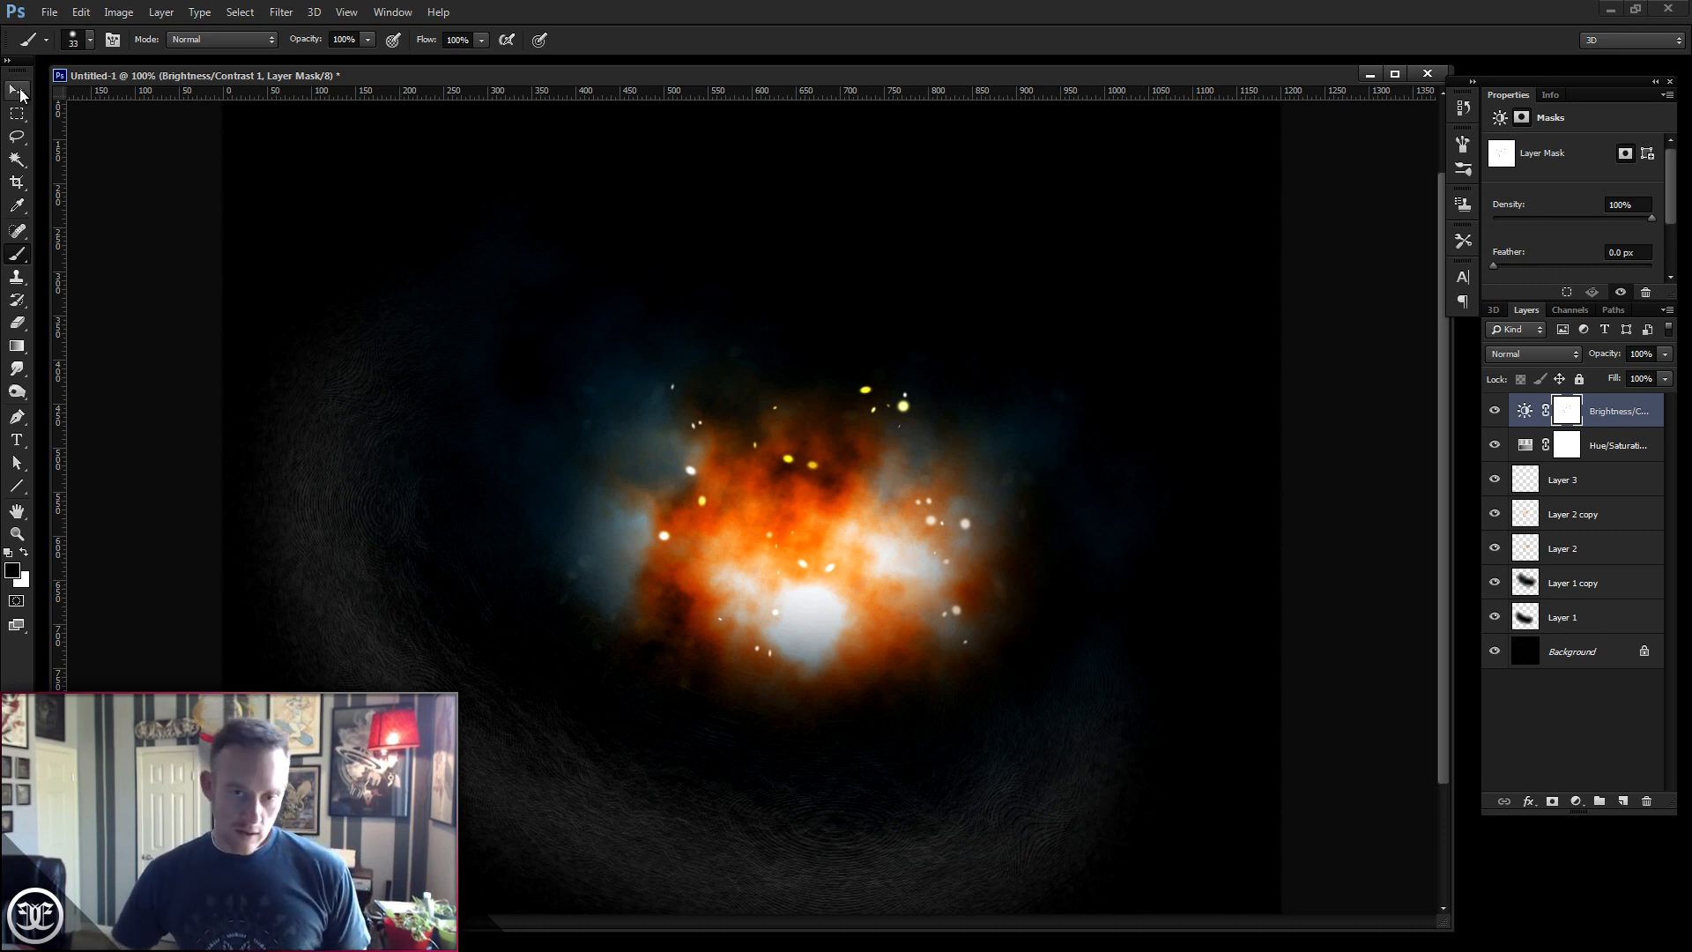
- Select Layer 3 and create a new empty layer above it
{"action": "left_click", "coordinate": [1593, 483]}
{"action": "left_click", "coordinate": [1493, 481]}
{"action": "left_click", "coordinate": [1492, 481]}
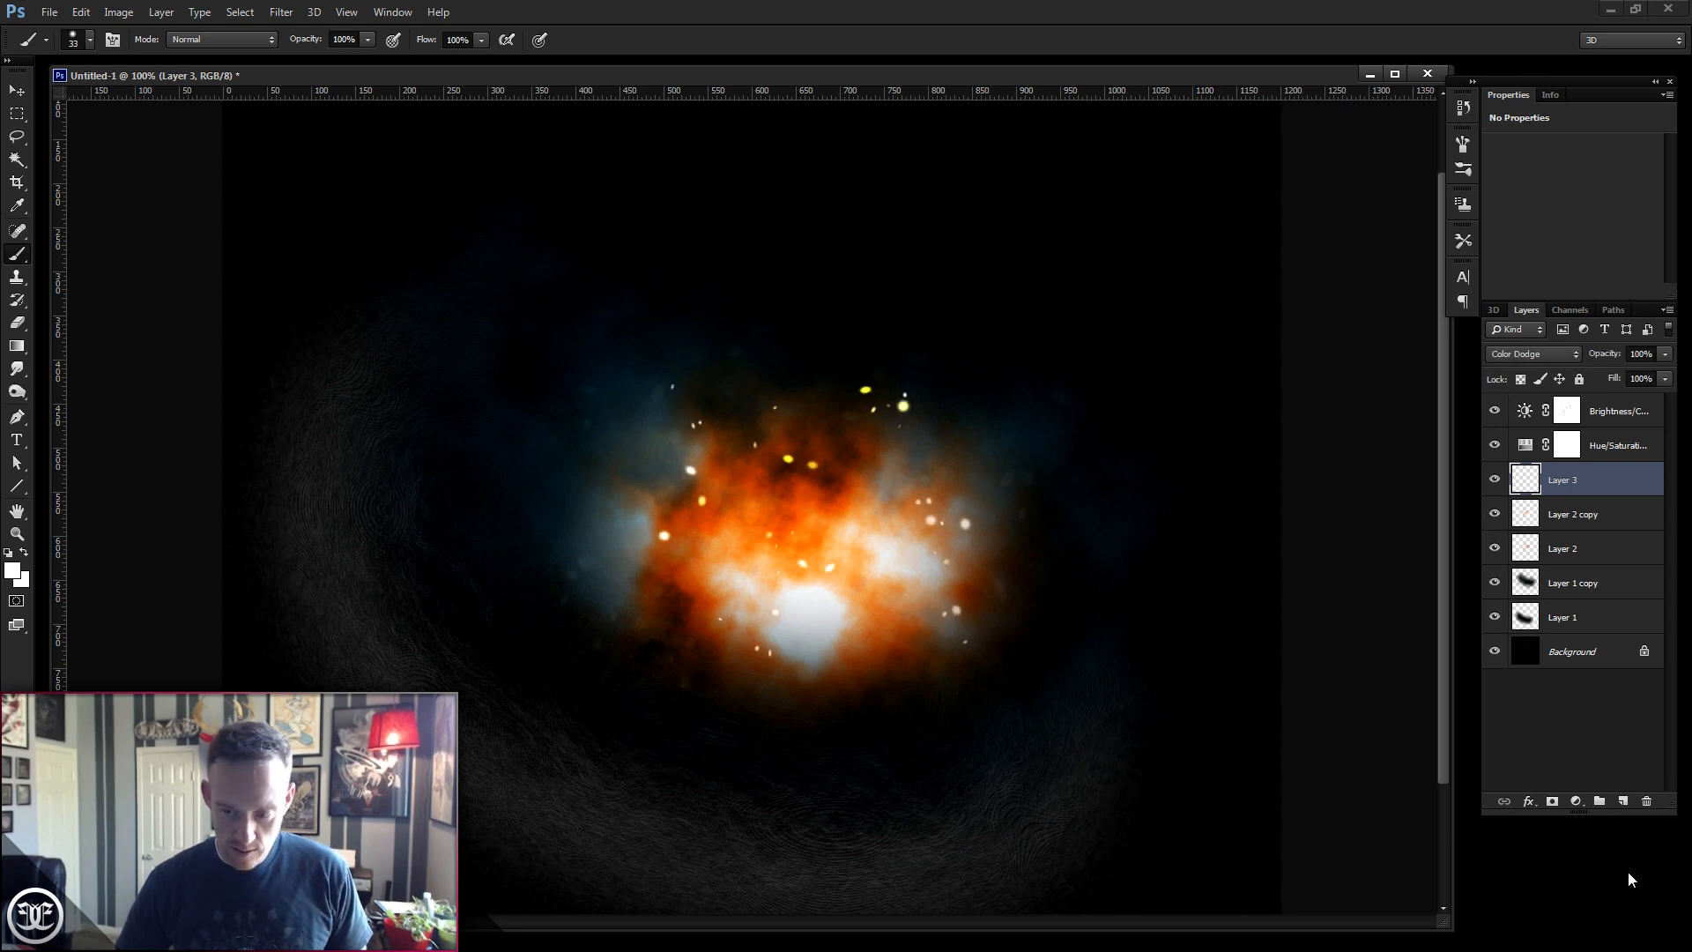
{"action": "left_click", "coordinate": [1622, 802]}
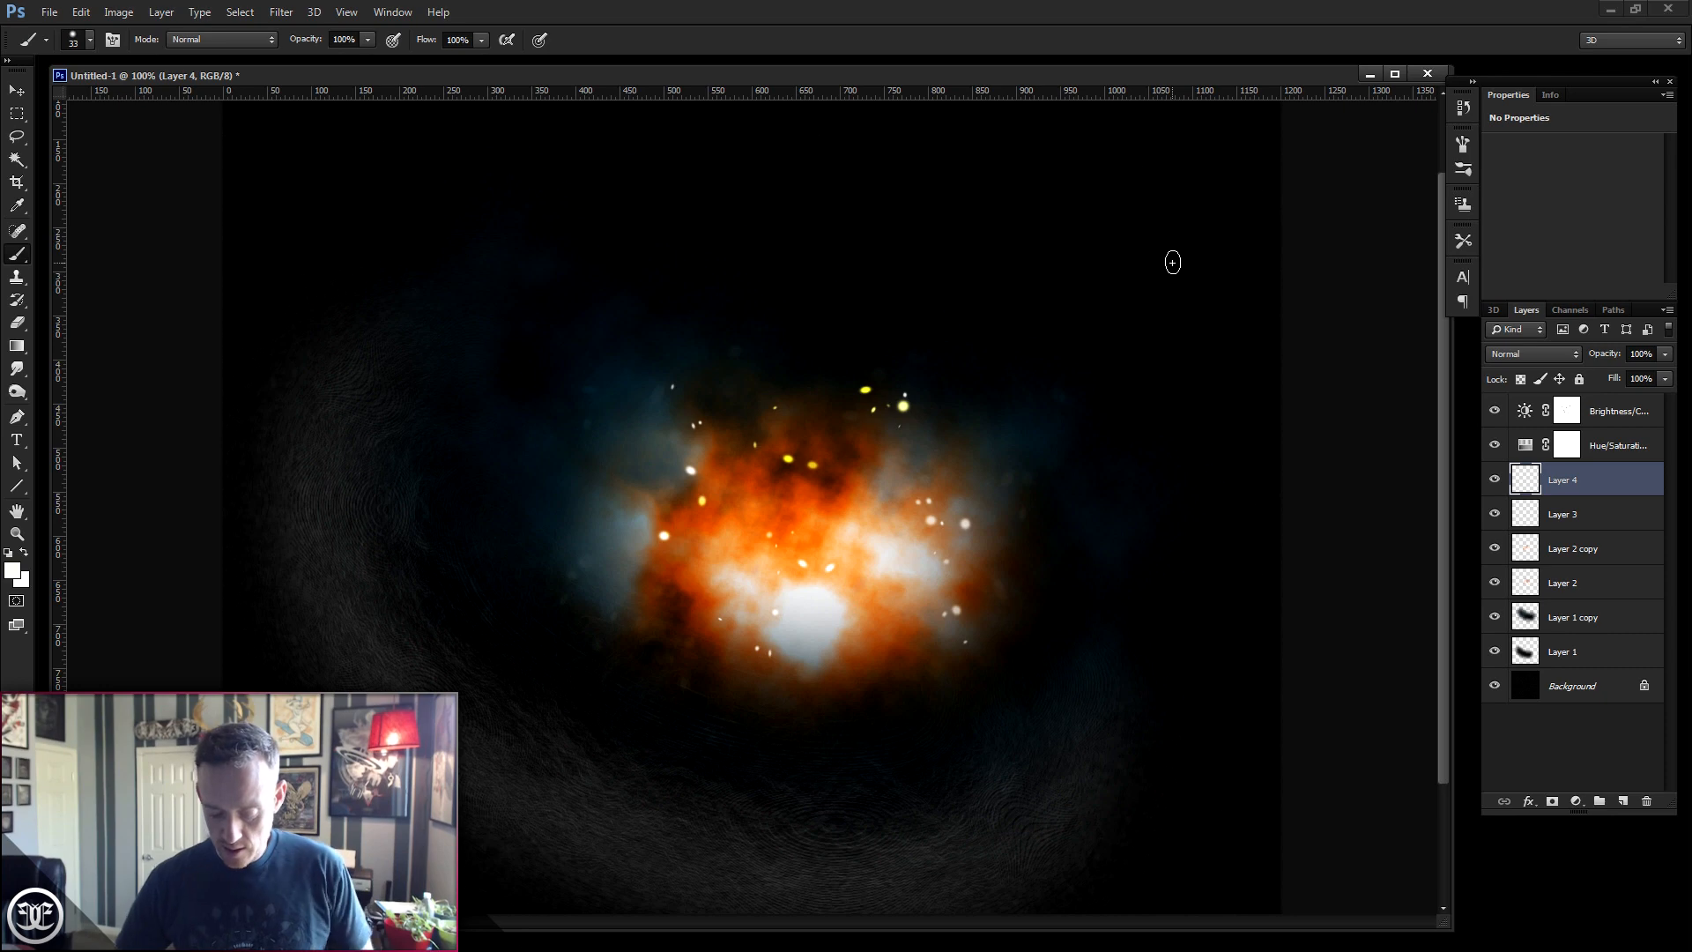
- Open the Brush panel and save the current brush as a new preset named "Sparks Again"
{"action": "left_click", "coordinate": [392, 12]}
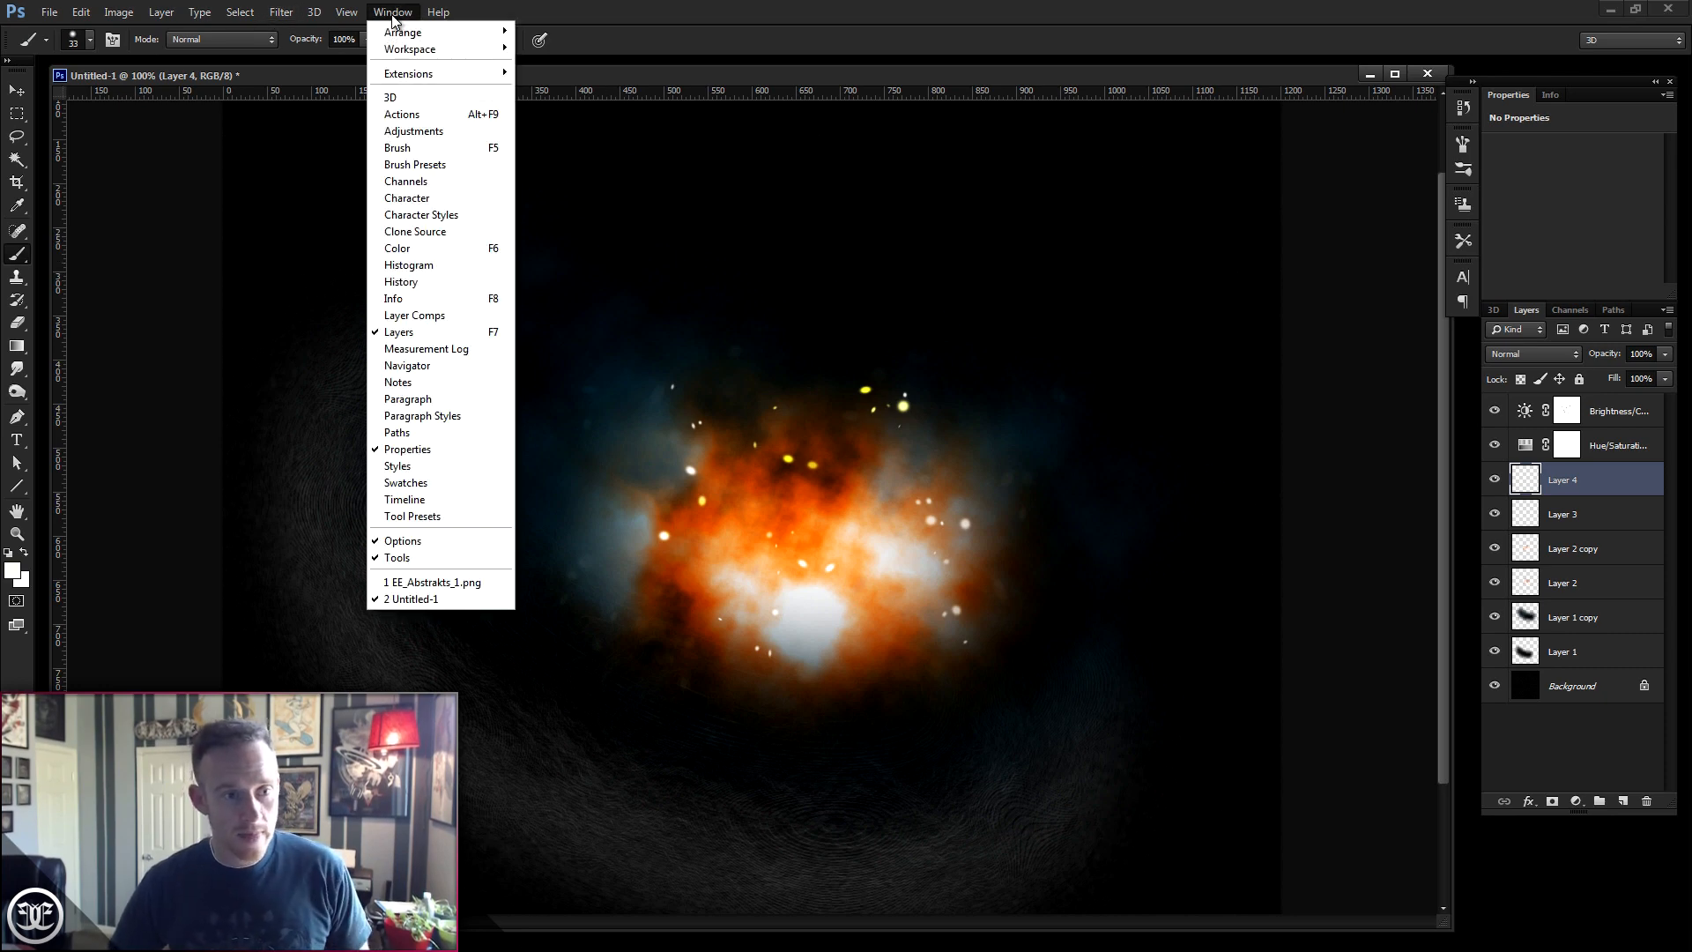
{"action": "left_click", "coordinate": [427, 148]}
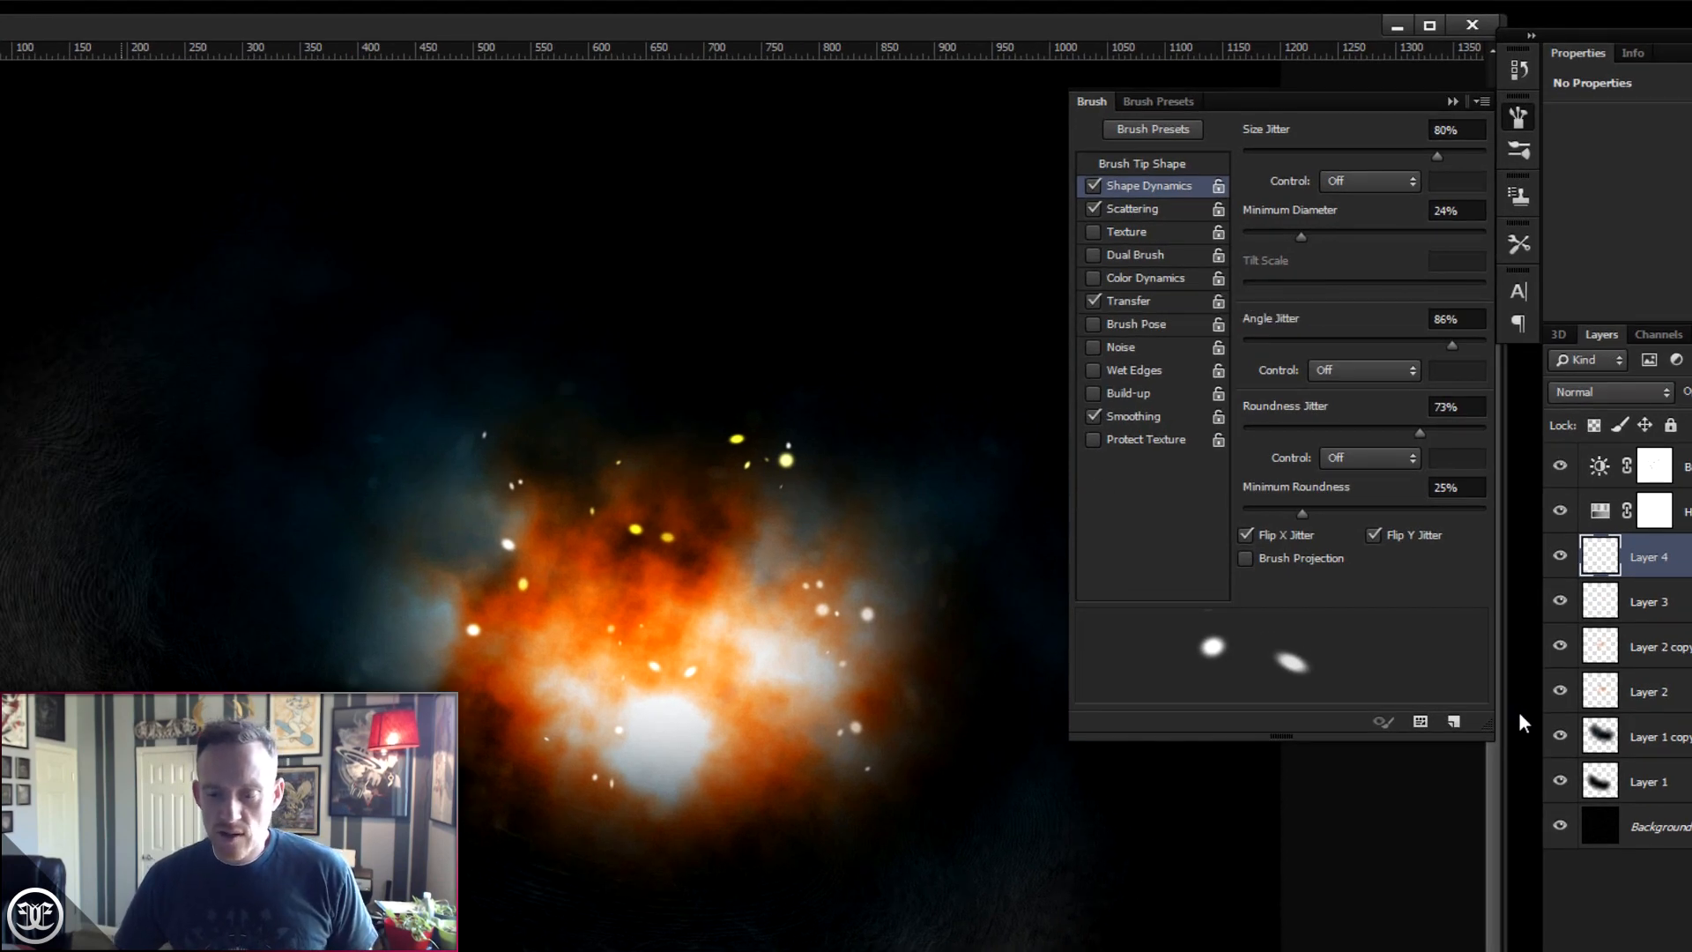
{"action": "left_click", "coordinate": [1454, 722]}
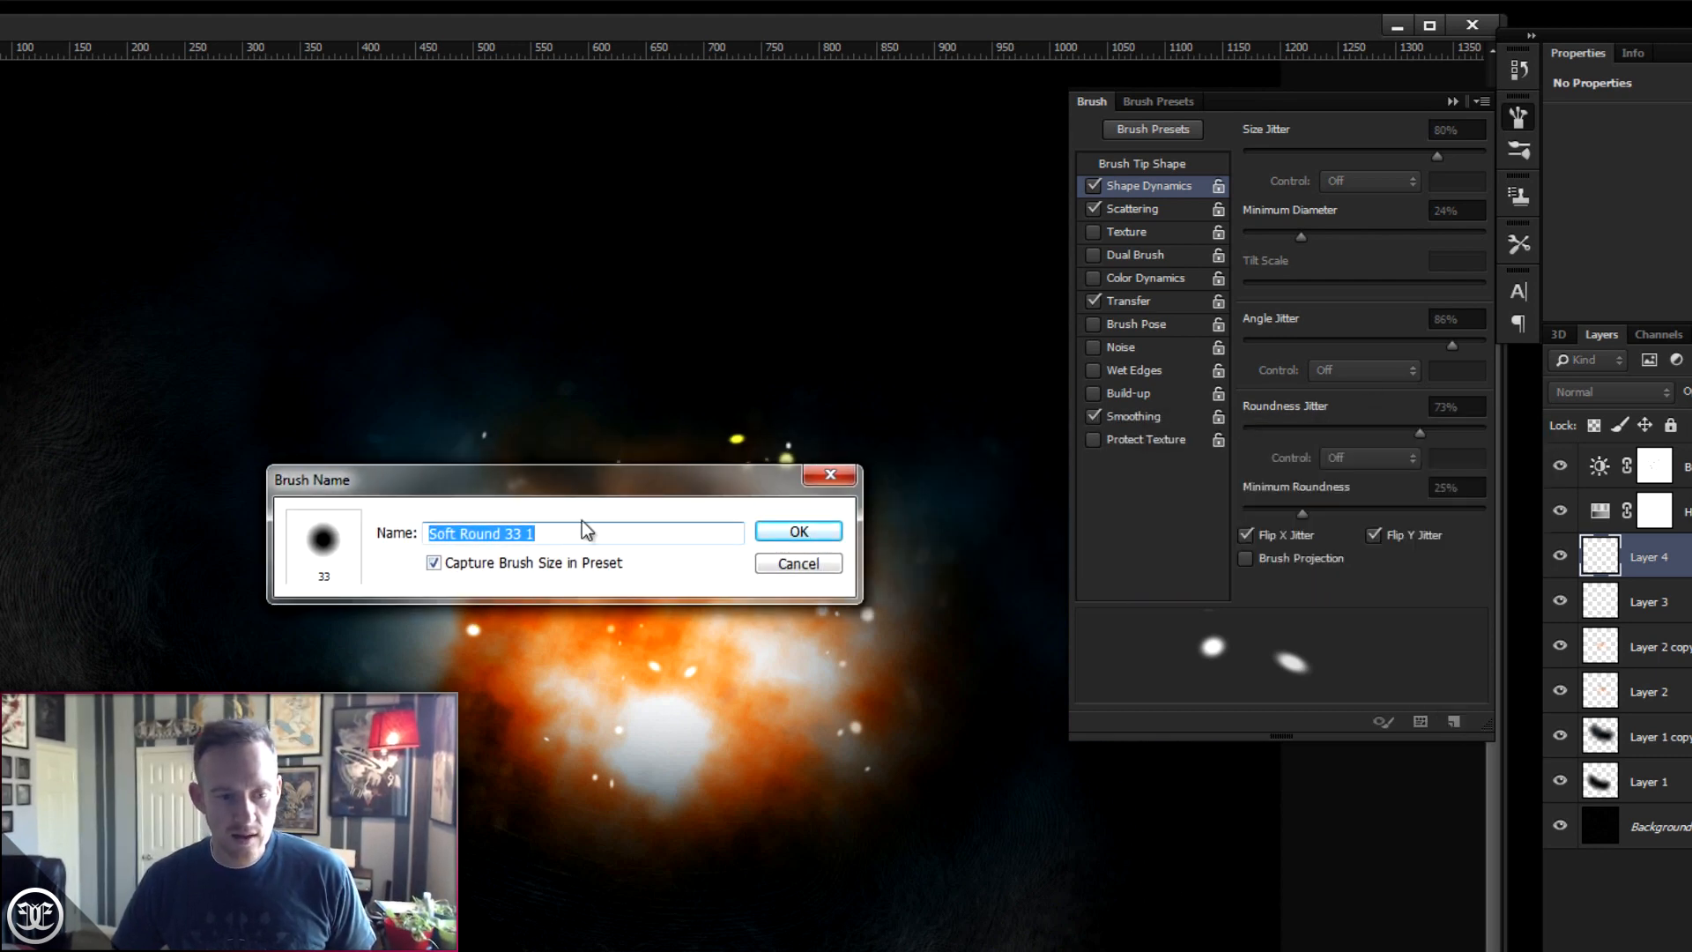
{"action": "left_click_drag", "start_coordinate": [578, 538], "coordinate": [287, 538]}
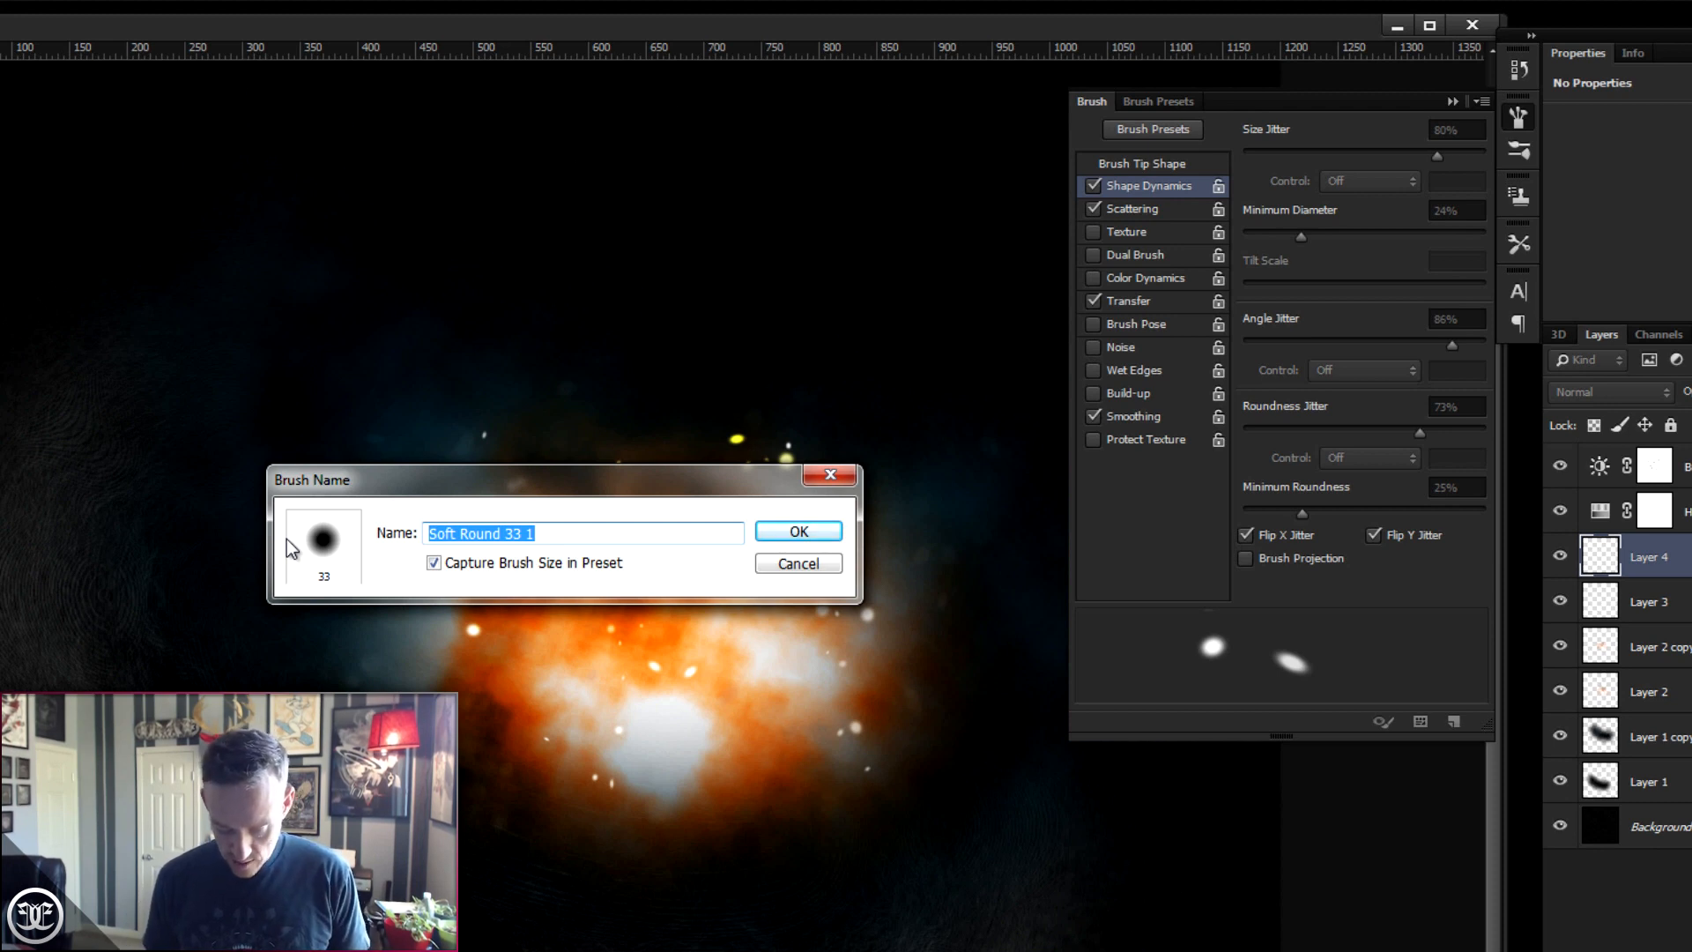
{"action": "type", "text": "Sparks Again"}
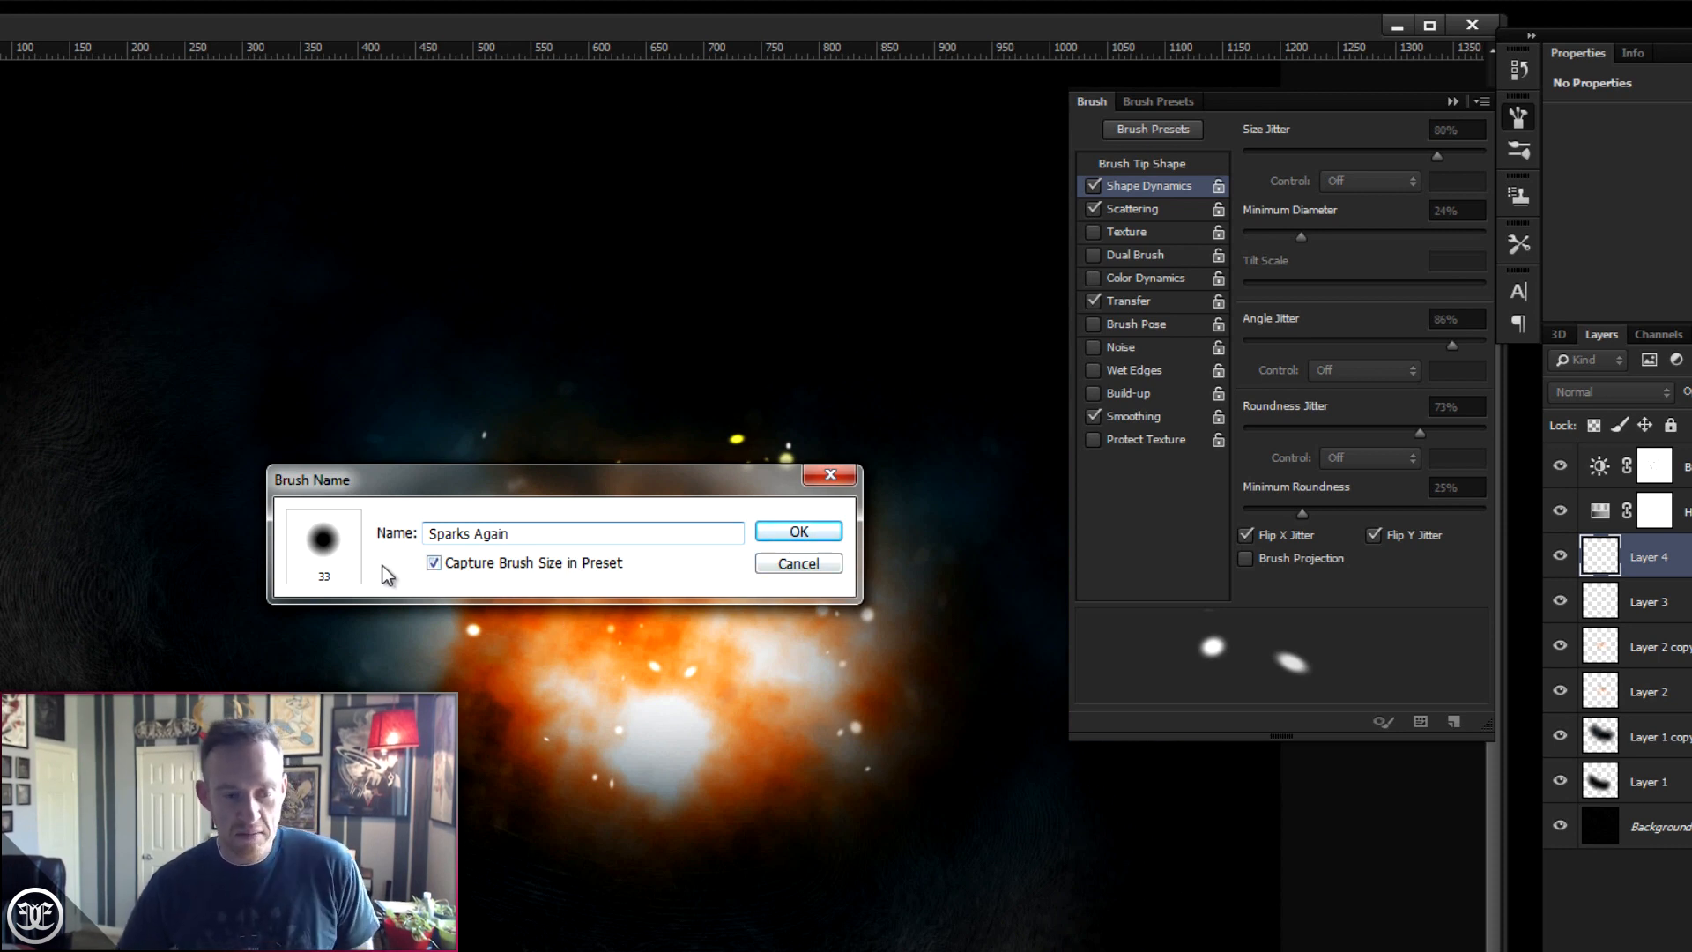
{"action": "left_click", "coordinate": [773, 532]}
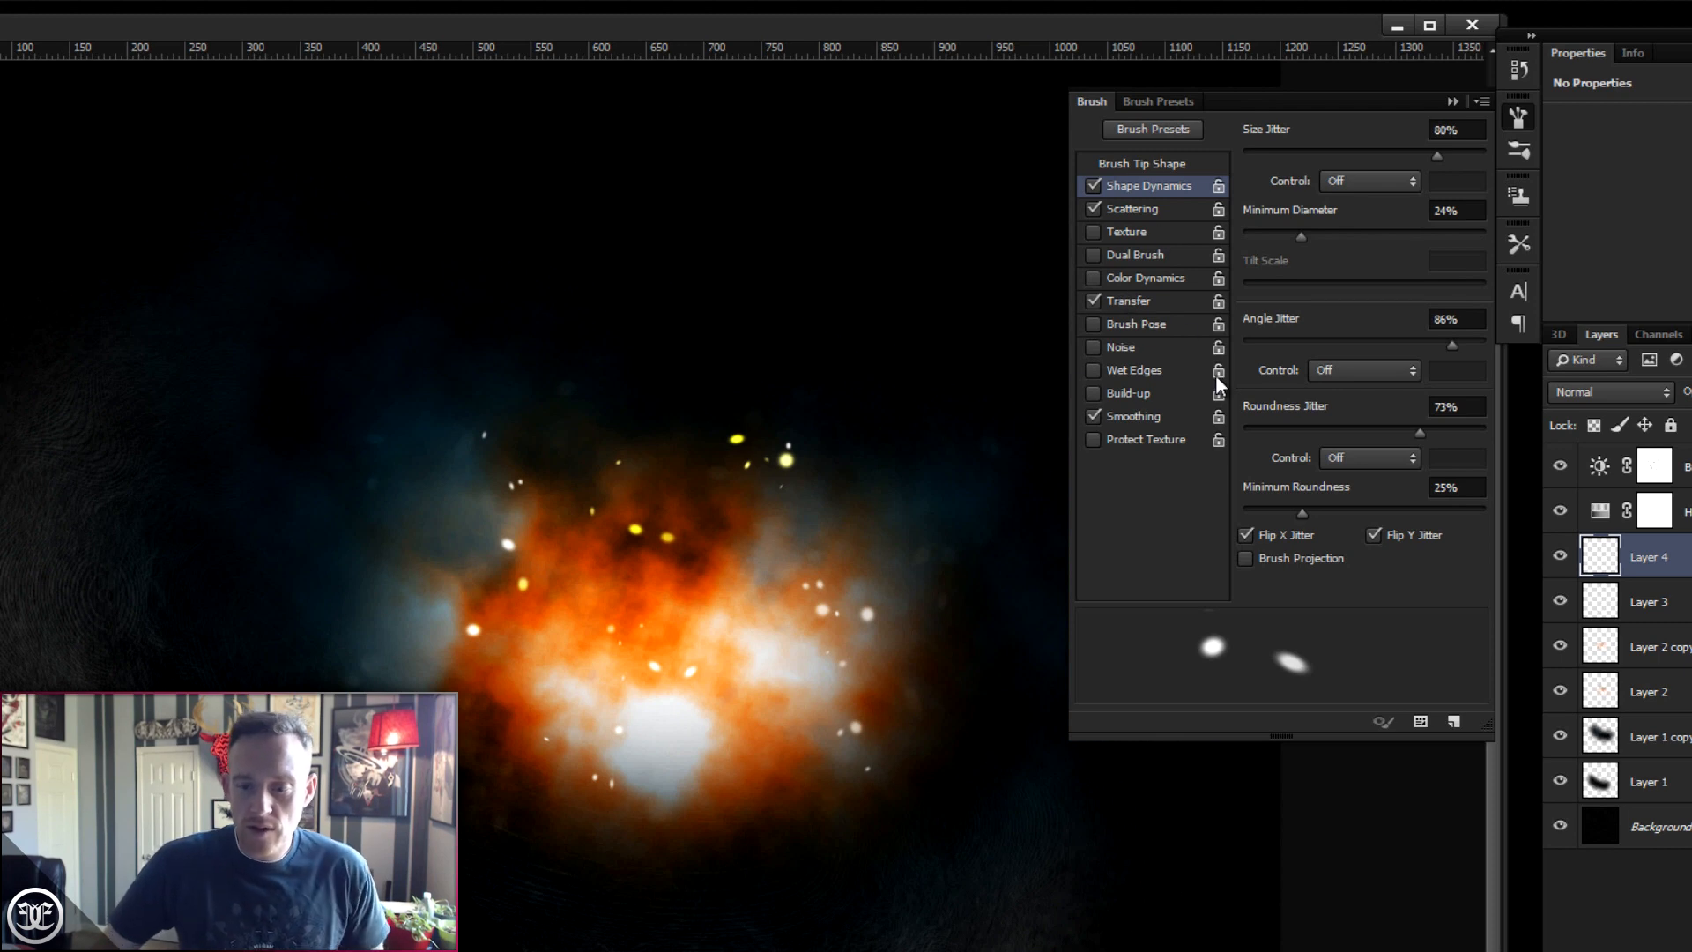
- Set the brush tip spacing to 1%, keep Shape Dynamics and Scattering enabled, and set scatter to 119%
{"action": "left_click", "coordinate": [1145, 162]}
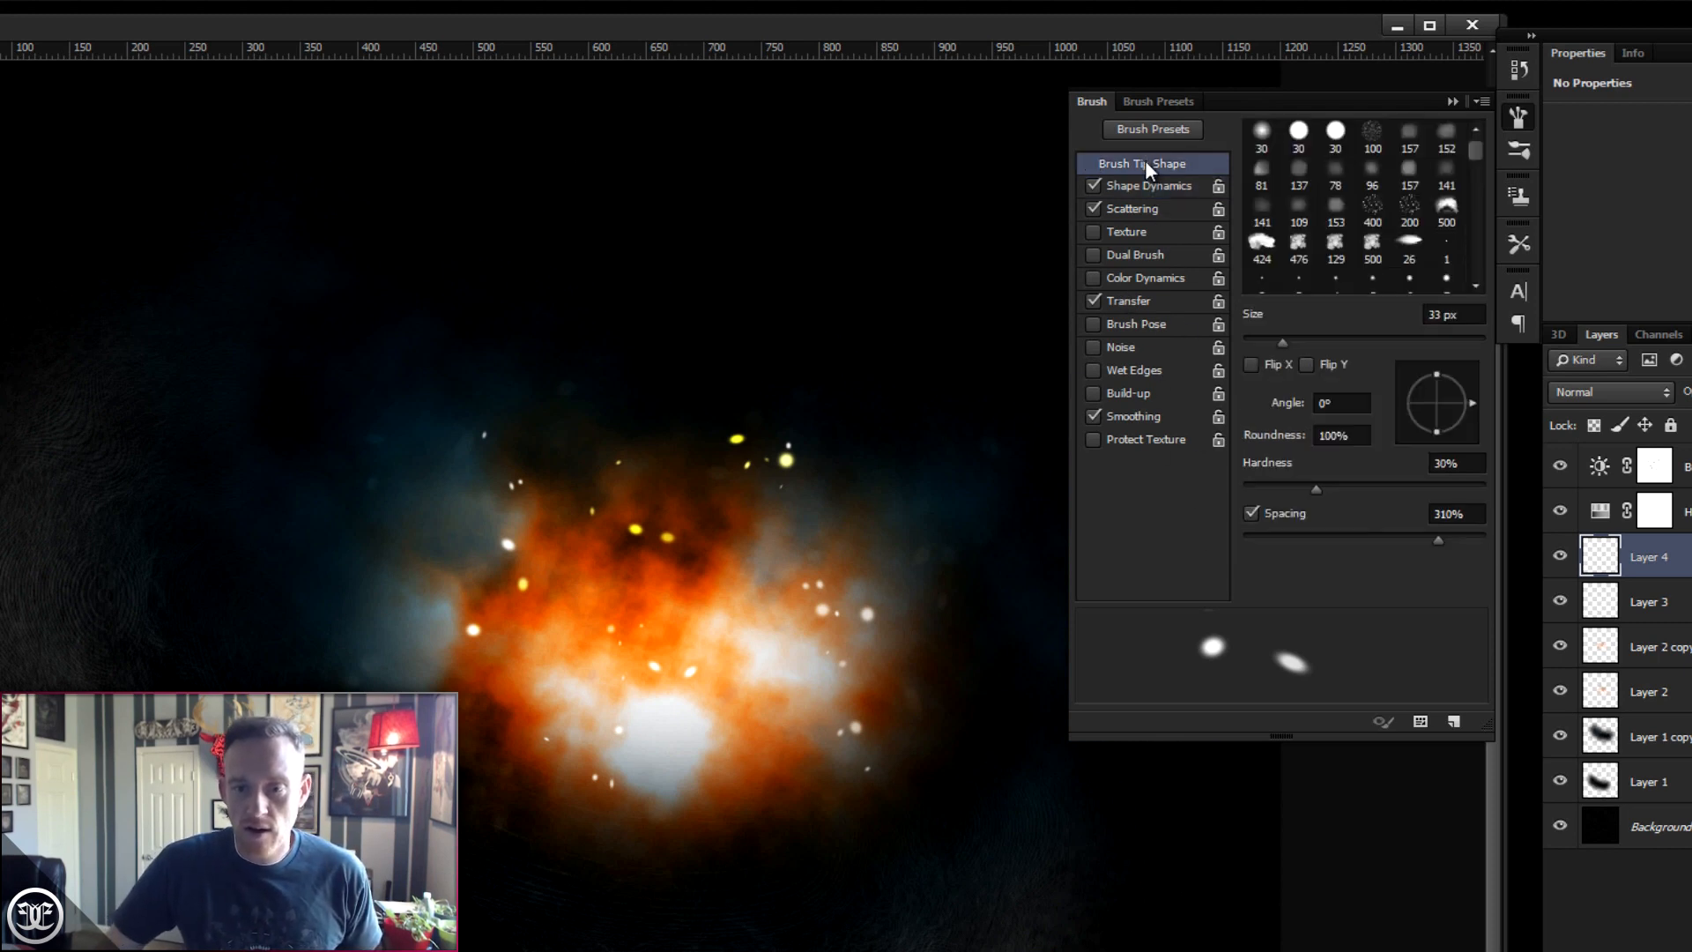
{"action": "left_click_drag", "start_coordinate": [1440, 540], "coordinate": [1248, 552]}
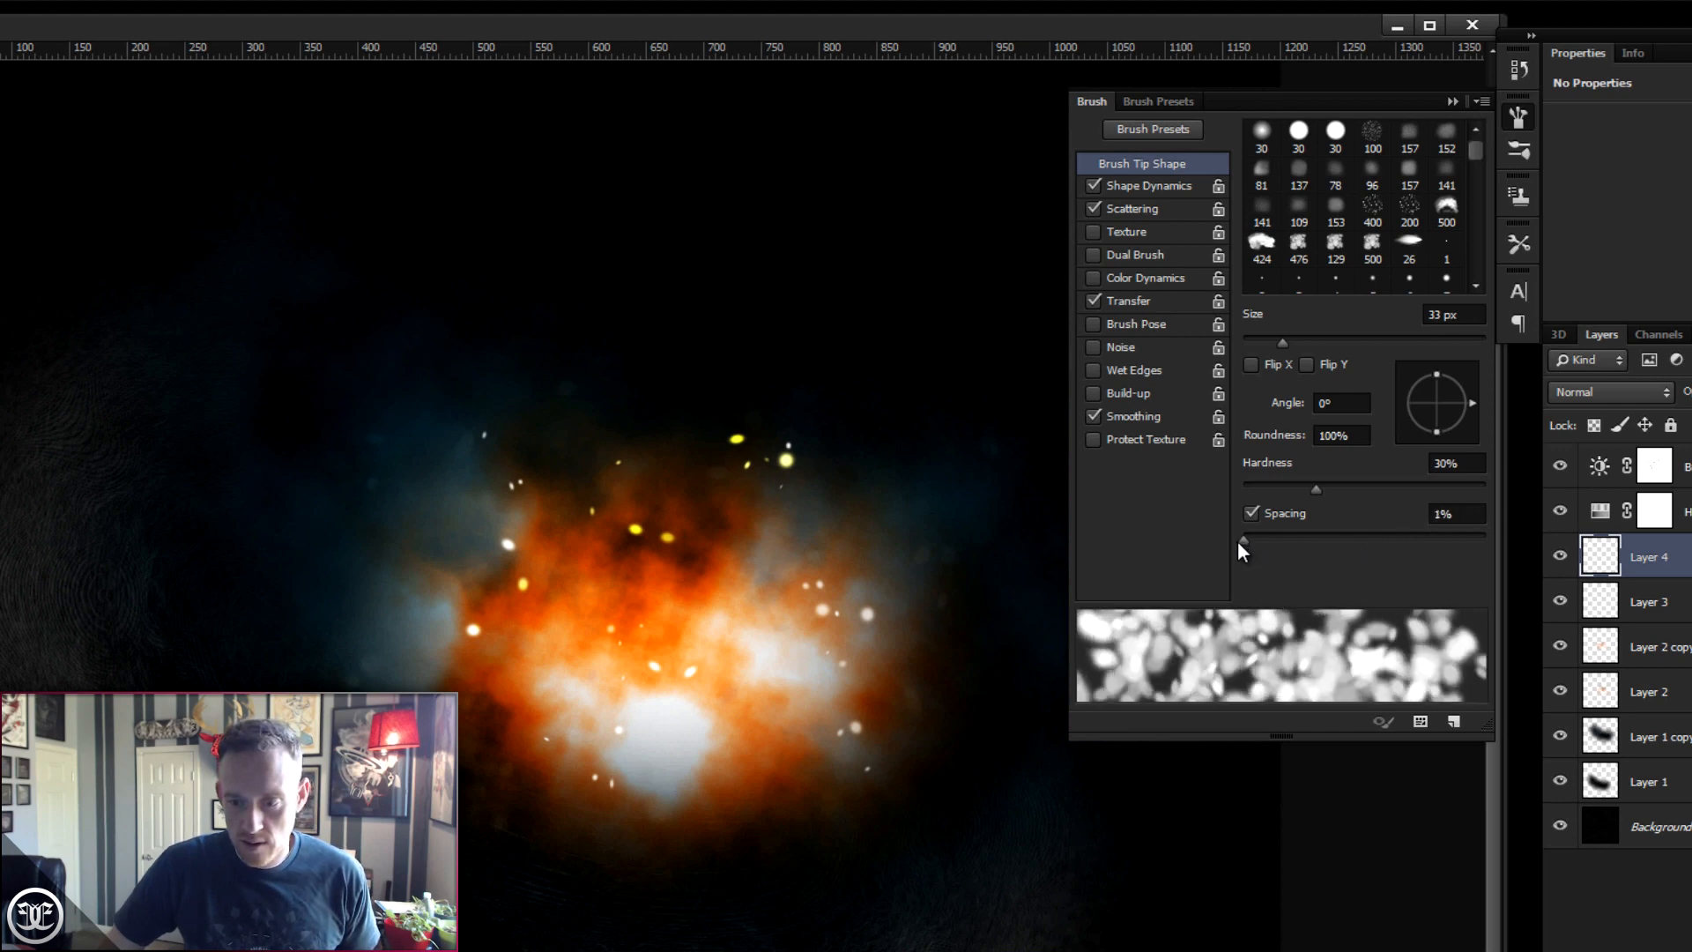
{"action": "left_click", "coordinate": [1135, 208]}
{"action": "left_click", "coordinate": [1091, 206]}
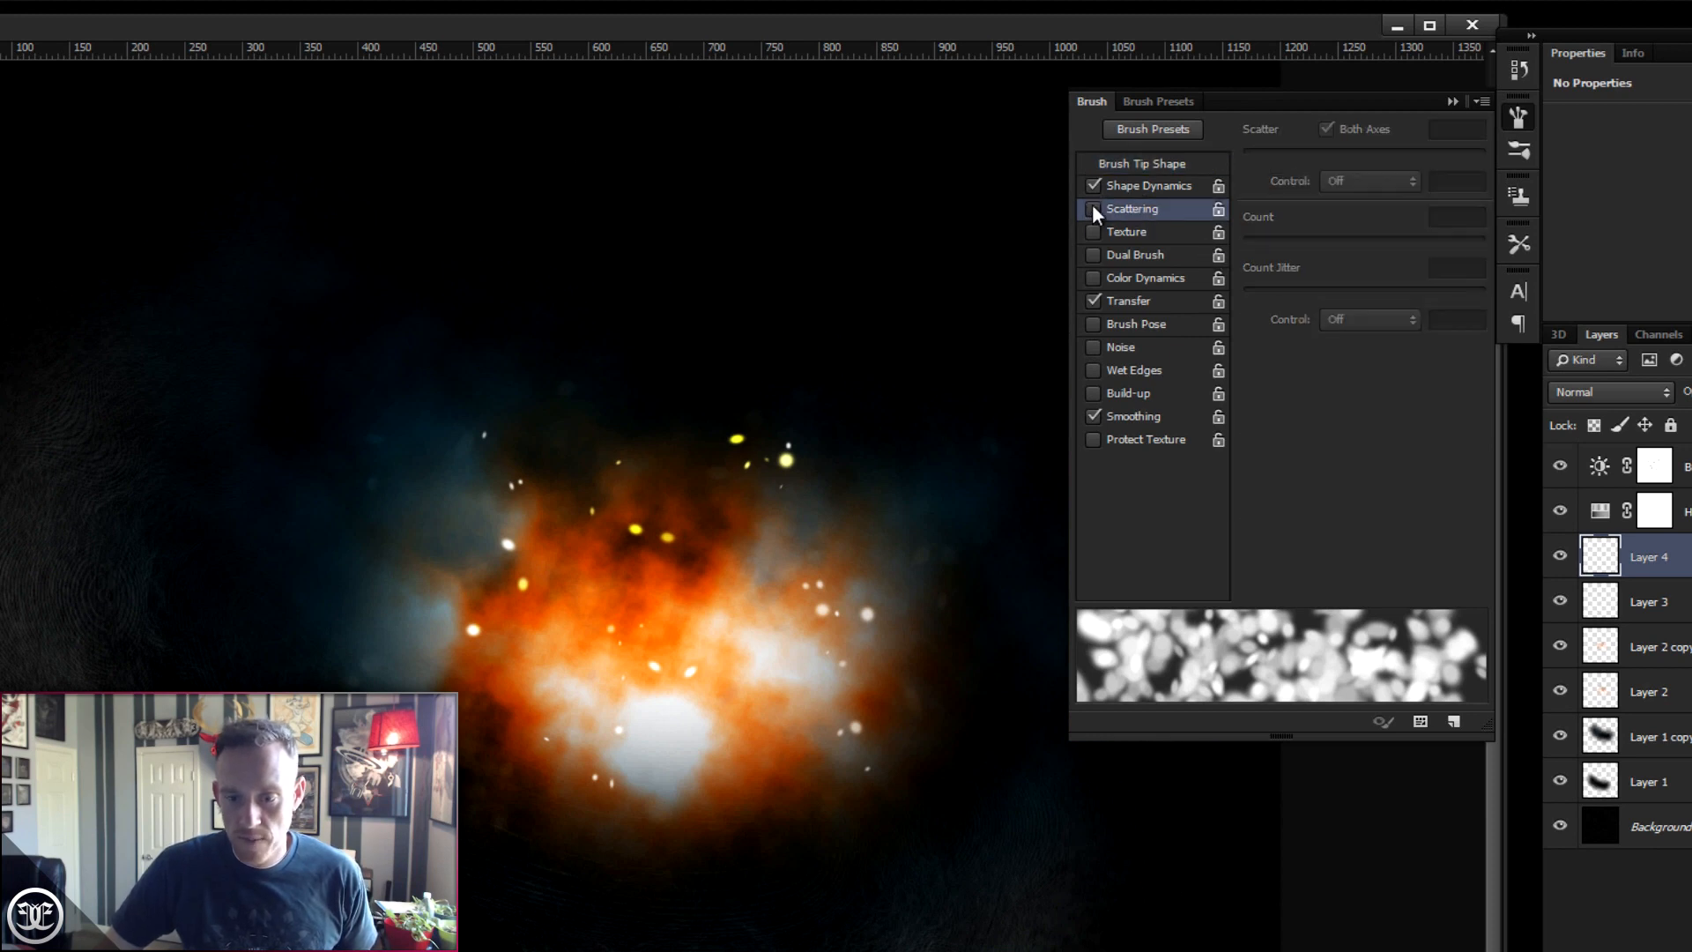
{"action": "left_click", "coordinate": [1092, 203]}
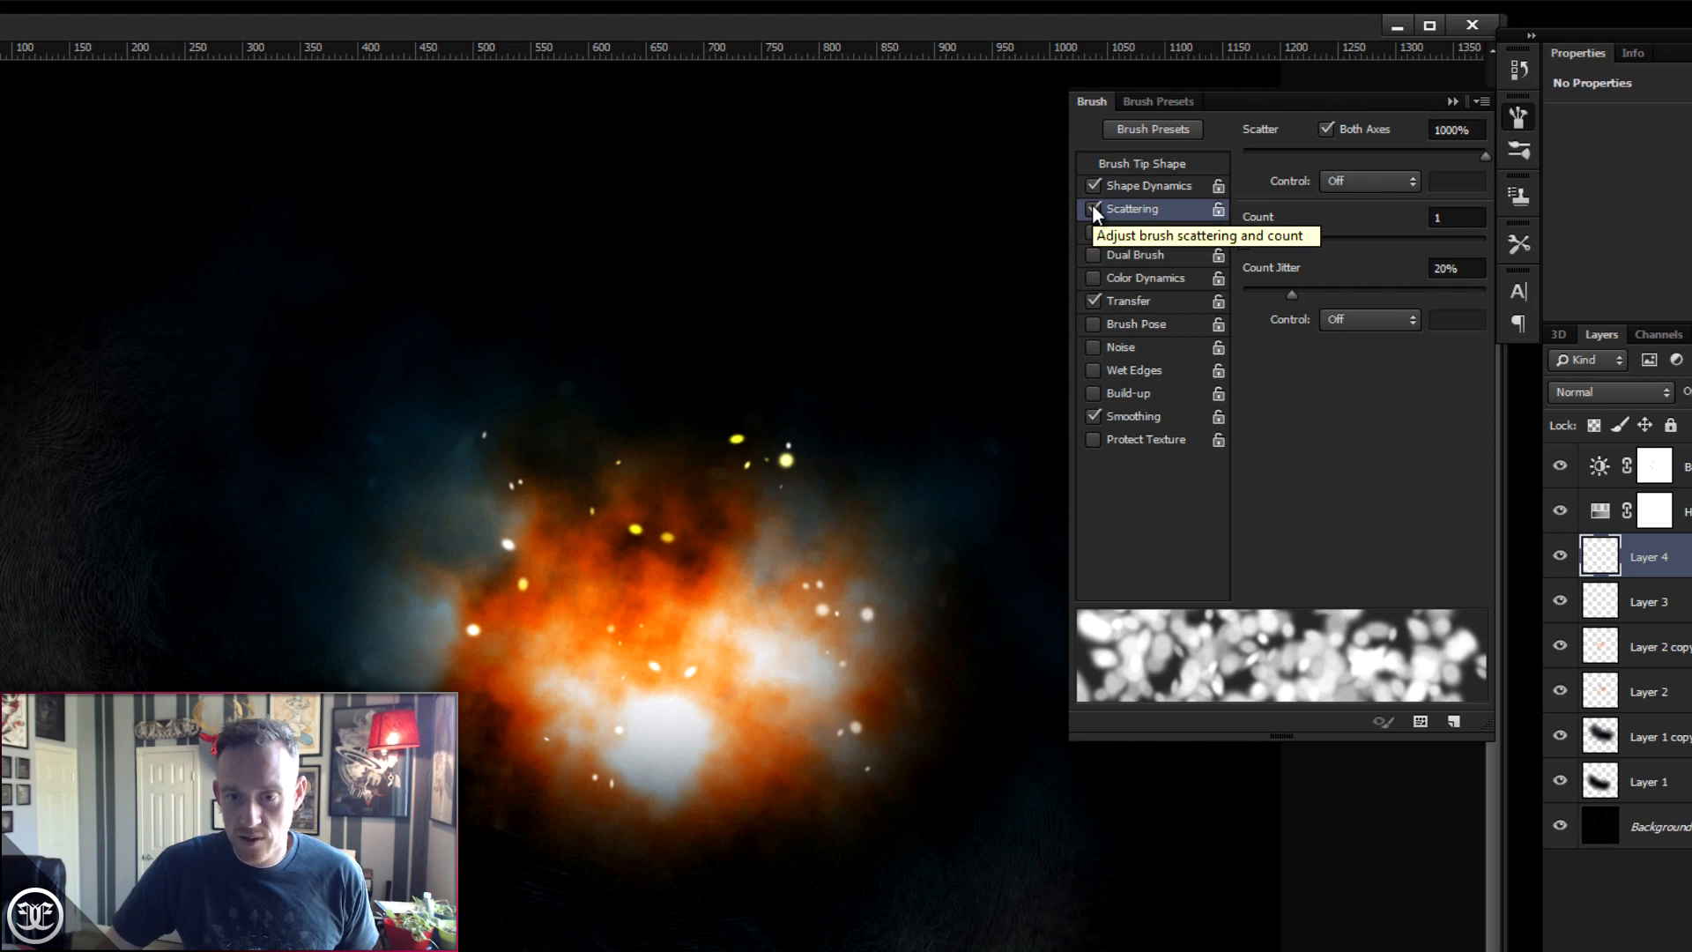
{"action": "left_click", "coordinate": [1092, 204]}
{"action": "left_click", "coordinate": [1093, 181]}
{"action": "left_click", "coordinate": [1093, 185]}
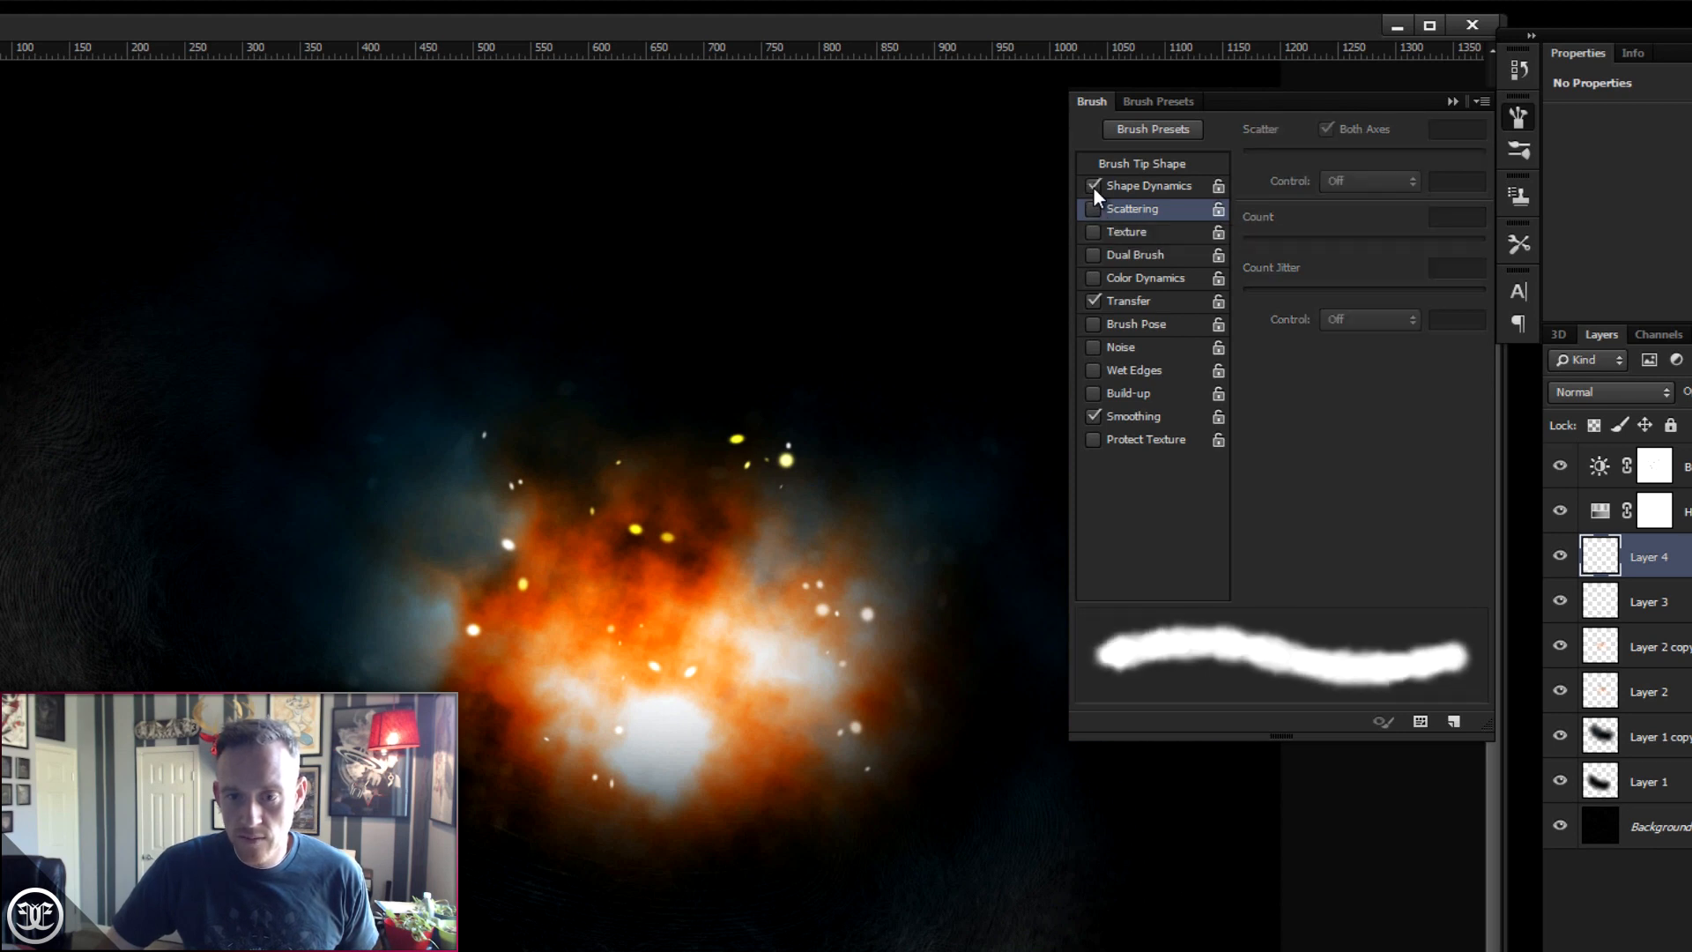
{"action": "left_click", "coordinate": [1093, 205]}
{"action": "mouse_move", "coordinate": [1303, 151]}
{"action": "left_mouse_down"}
{"action": "mouse_move", "coordinate": [1248, 151]}
{"action": "mouse_move", "coordinate": [1272, 155]}
{"action": "left_mouse_up"}
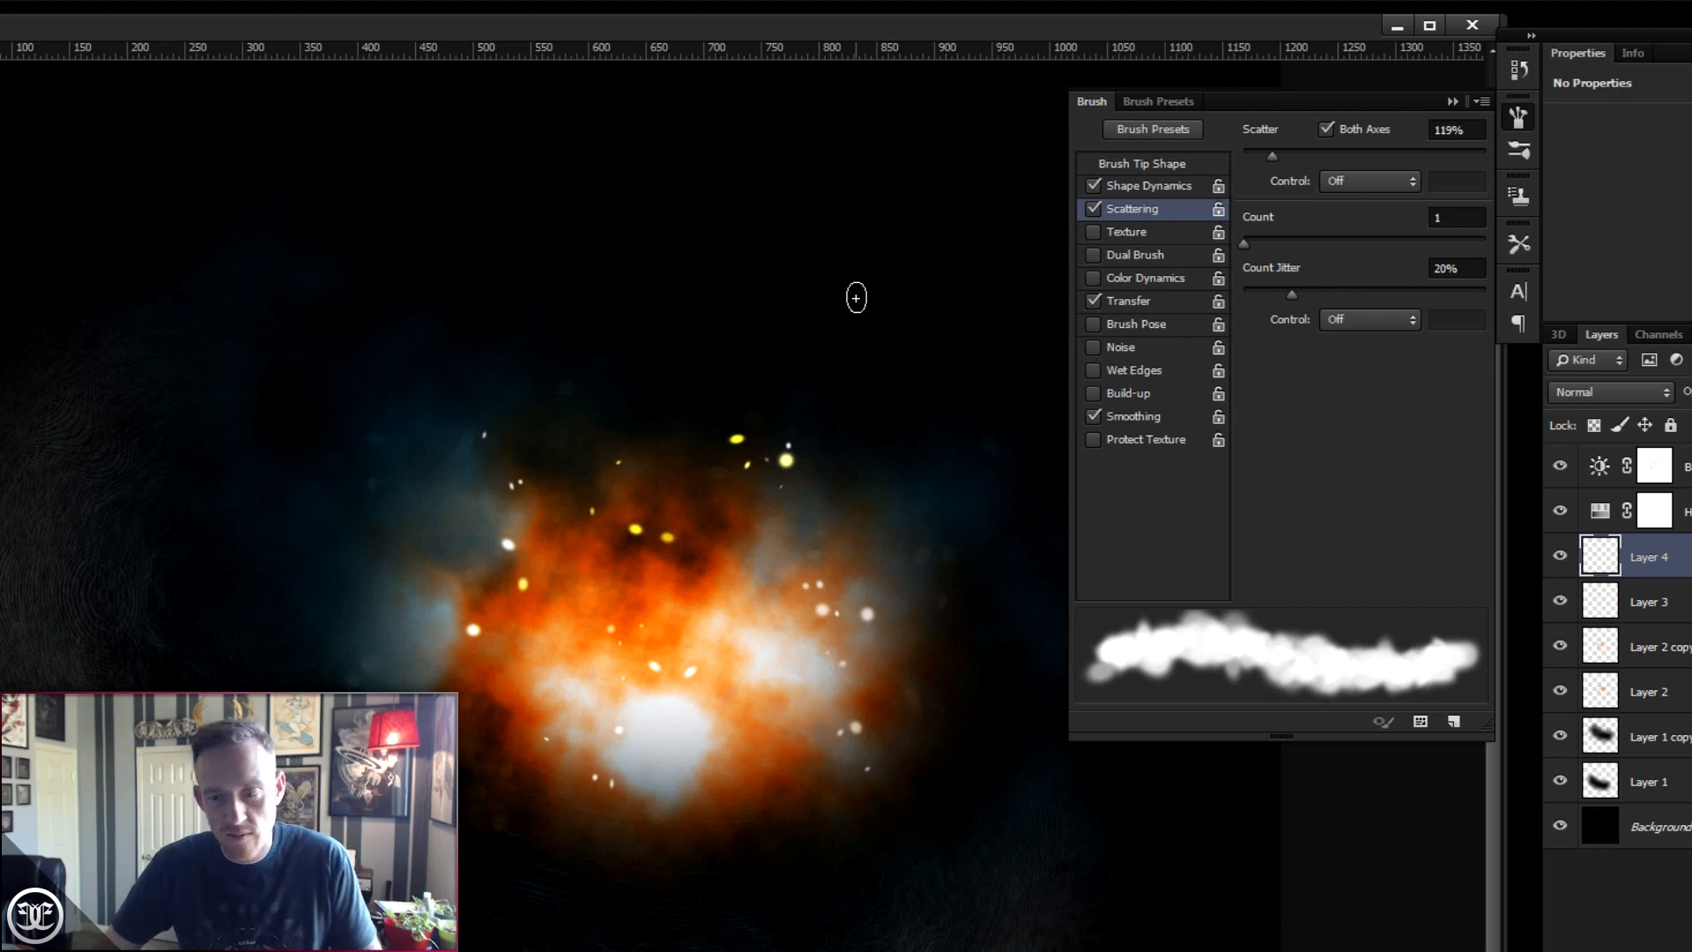
- Test-paint a dab on Layer 4 and clear the layer's contents
{"action": "left_click", "coordinate": [661, 273]}
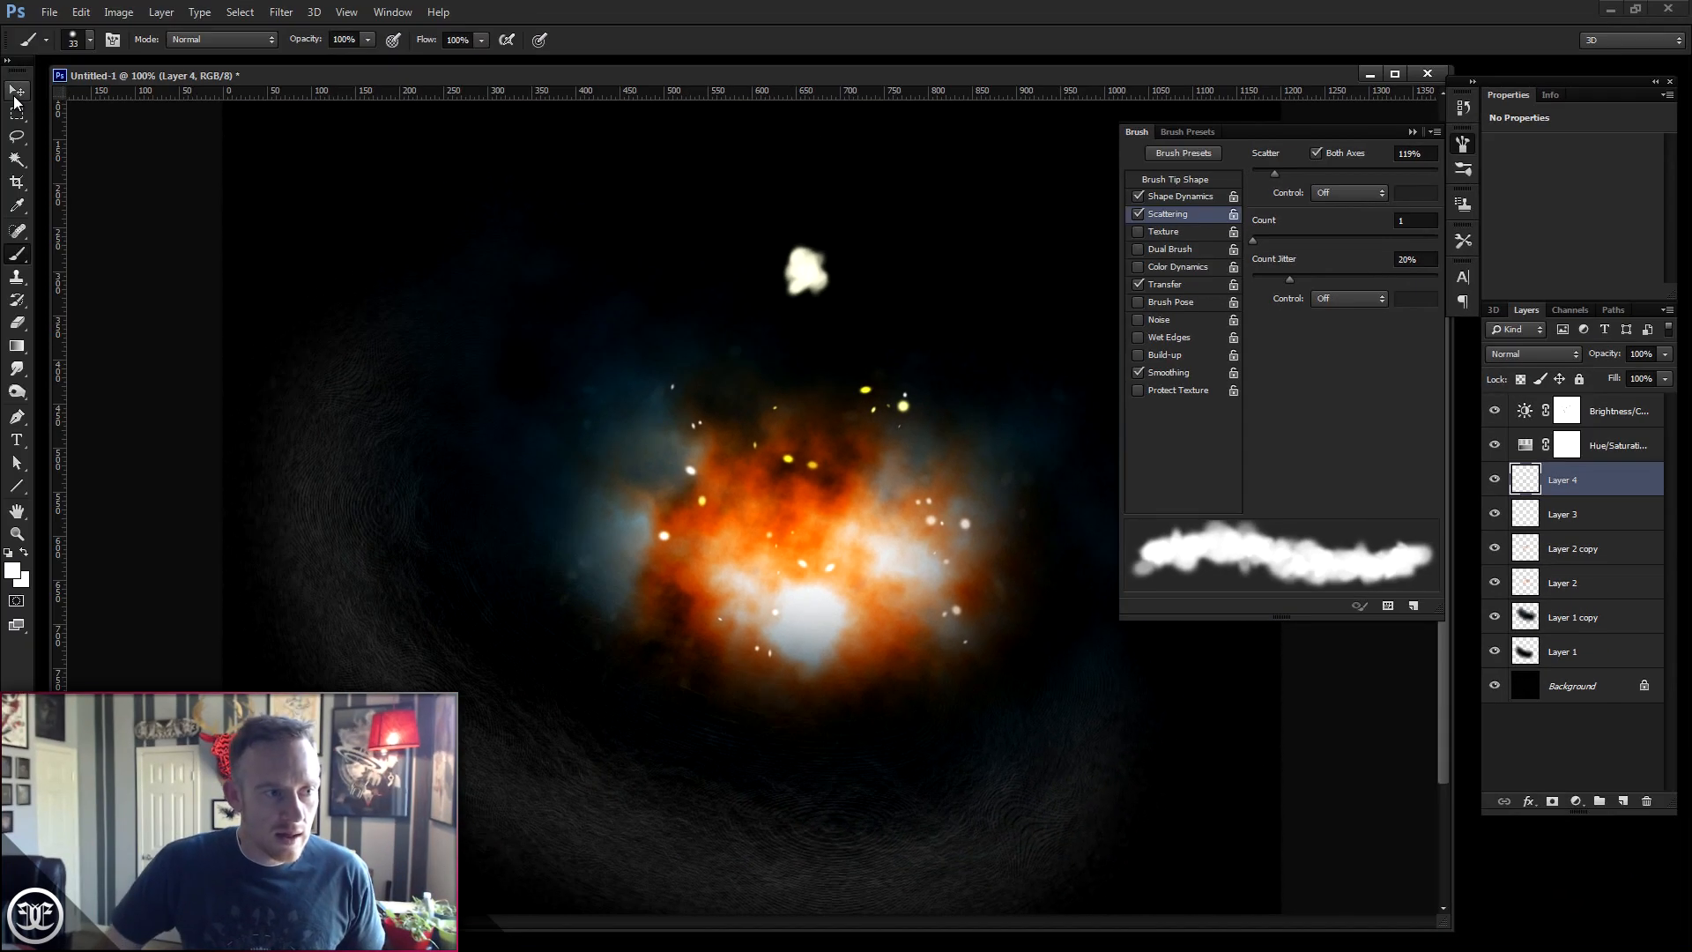
{"action": "left_click", "coordinate": [18, 96]}
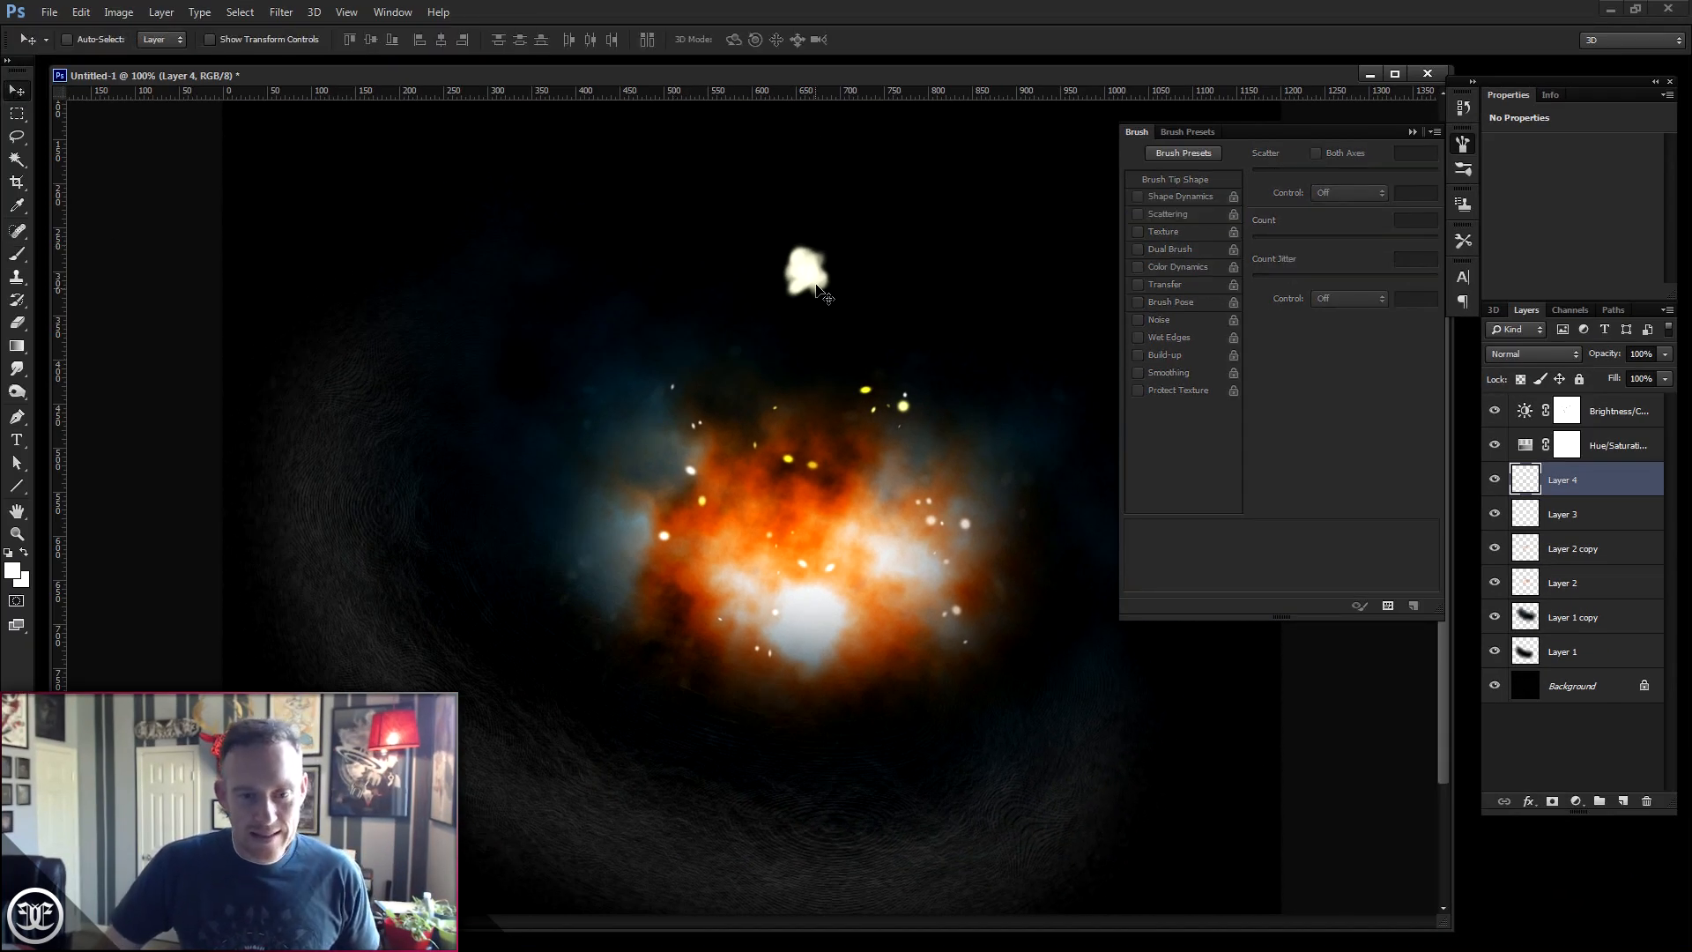
{"action": "left_click_drag", "start_coordinate": [825, 278], "coordinate": [844, 341]}
{"action": "key", "text": "ctrl+a"}
{"action": "key", "text": "Delete"}
{"action": "key", "text": "ctrl+d"}
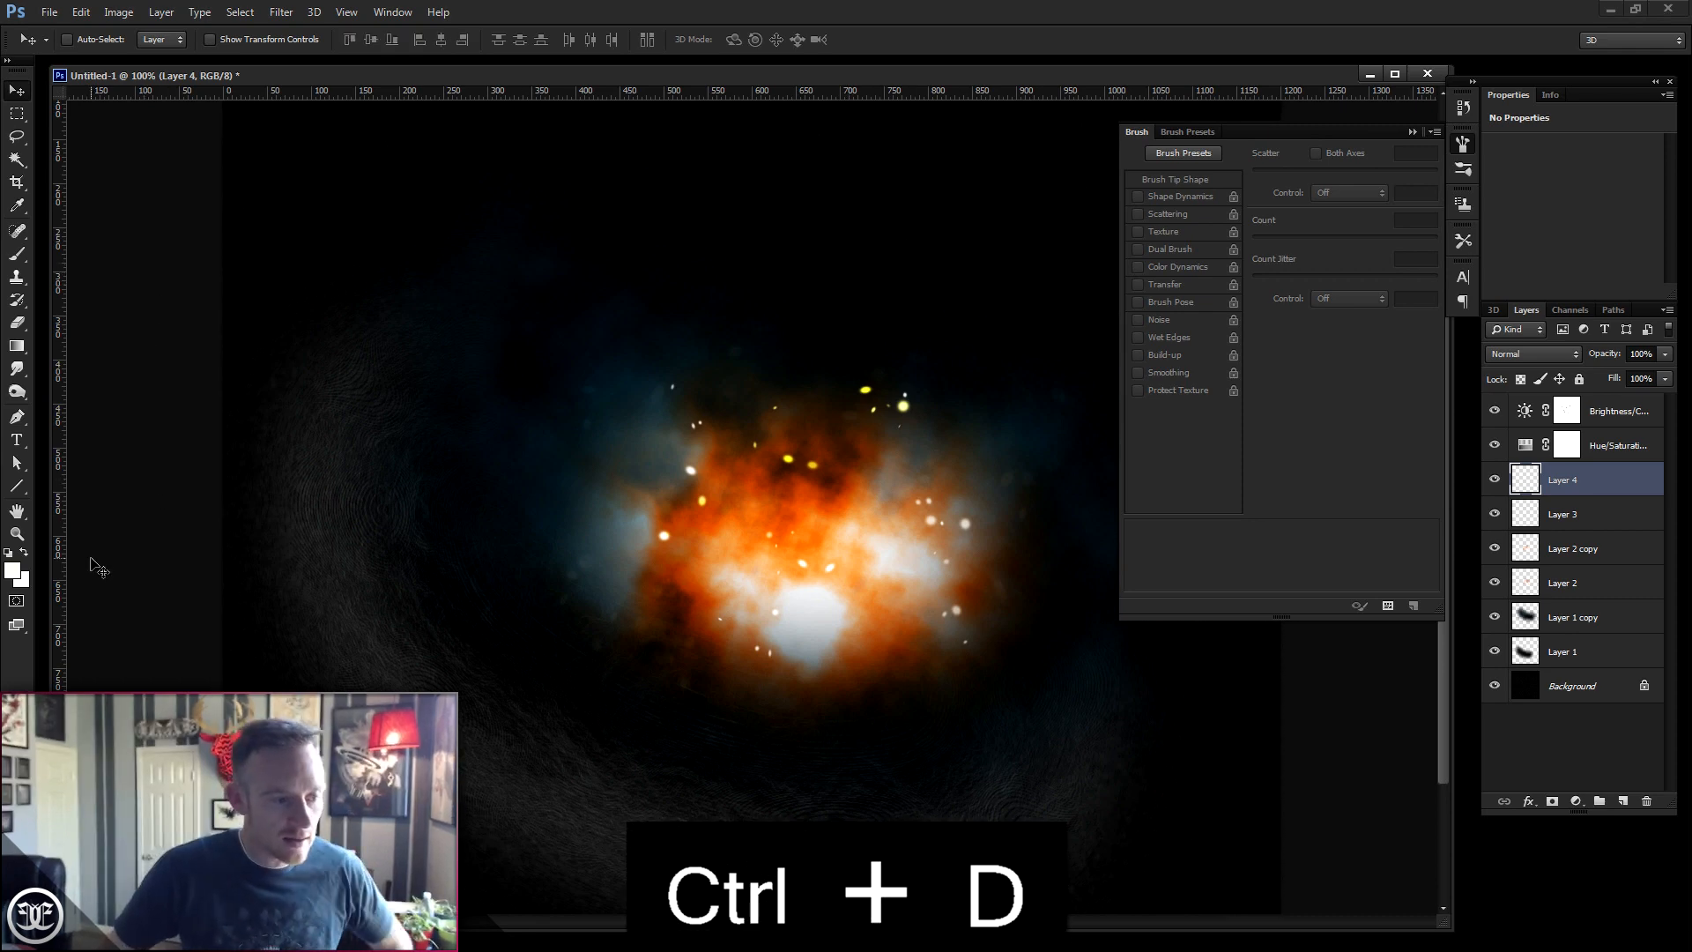
- Set the foreground colour to white in the Color Picker
{"action": "left_click", "coordinate": [15, 568]}
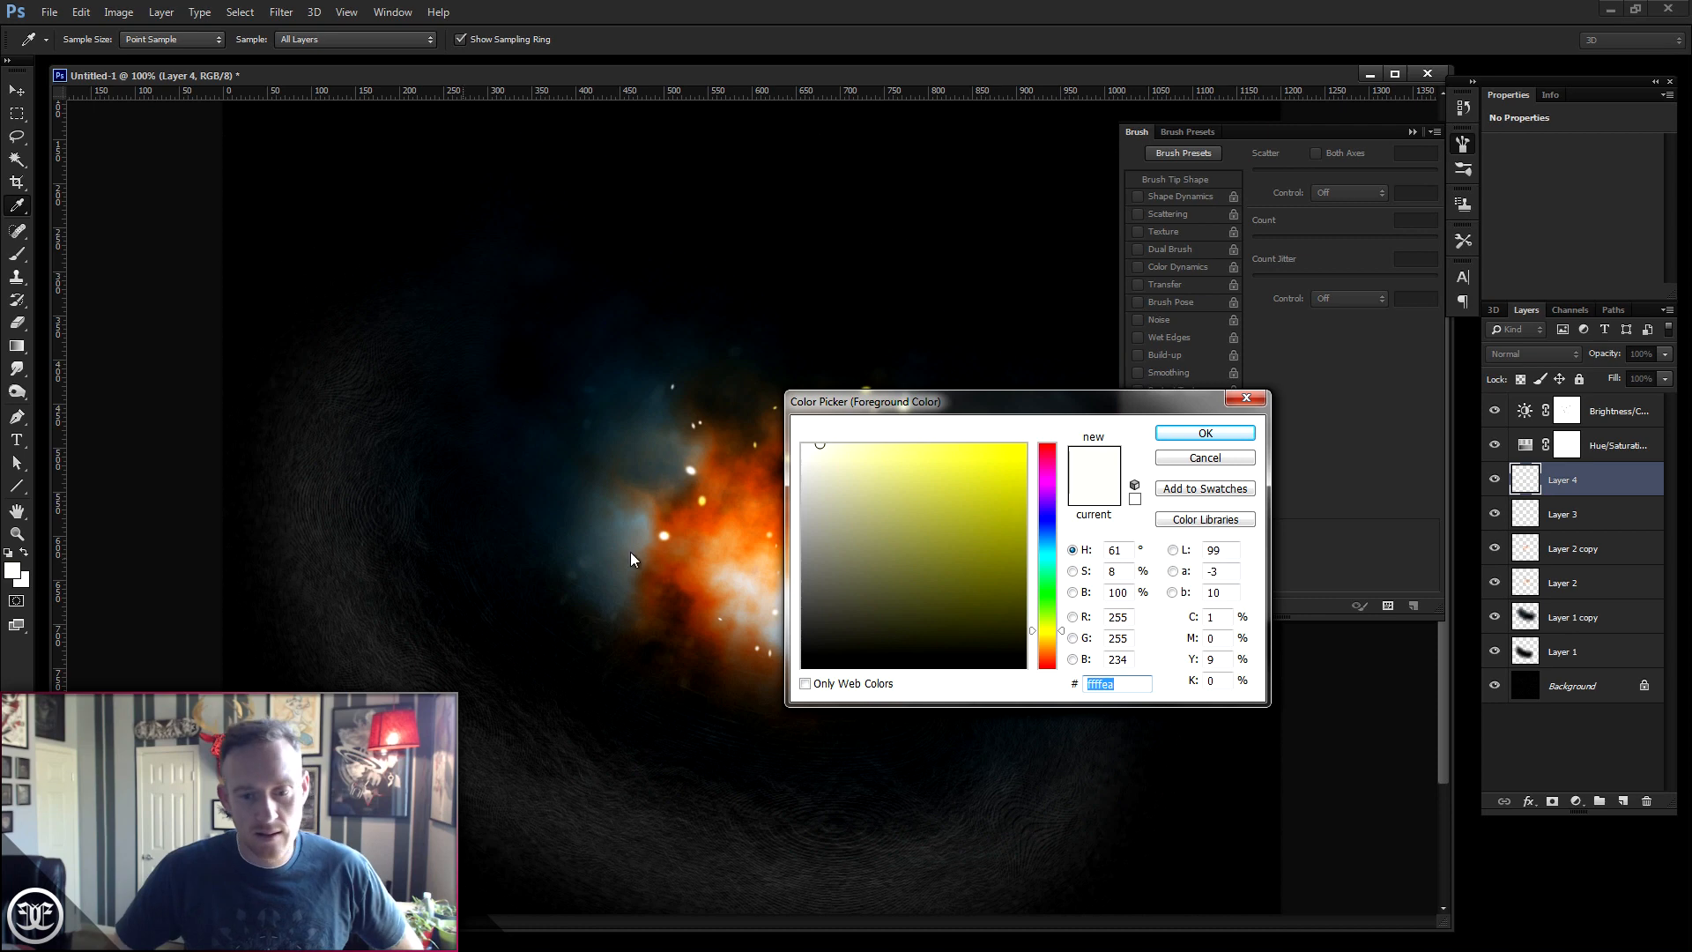
{"action": "left_click", "coordinate": [802, 438]}
{"action": "left_click", "coordinate": [1198, 433]}
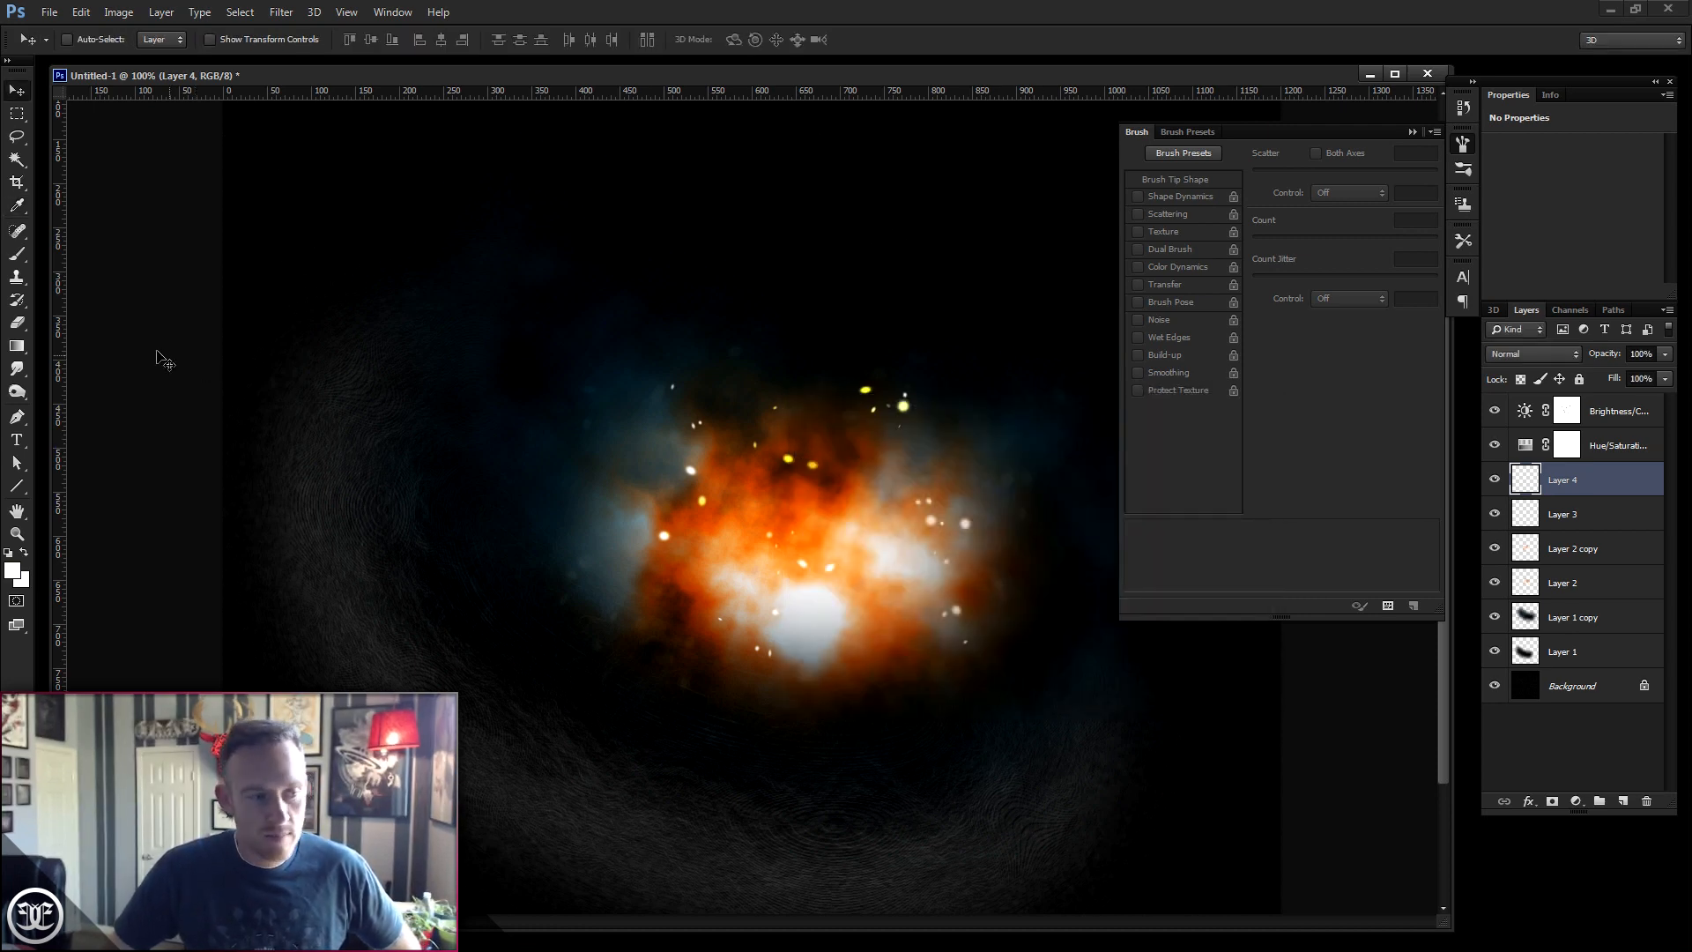
- Paint a single soft dab near the top of the canvas on Layer 4 with the brush
{"action": "left_click", "coordinate": [17, 254]}
{"action": "left_click_drag", "start_coordinate": [818, 264], "coordinate": [820, 270]}
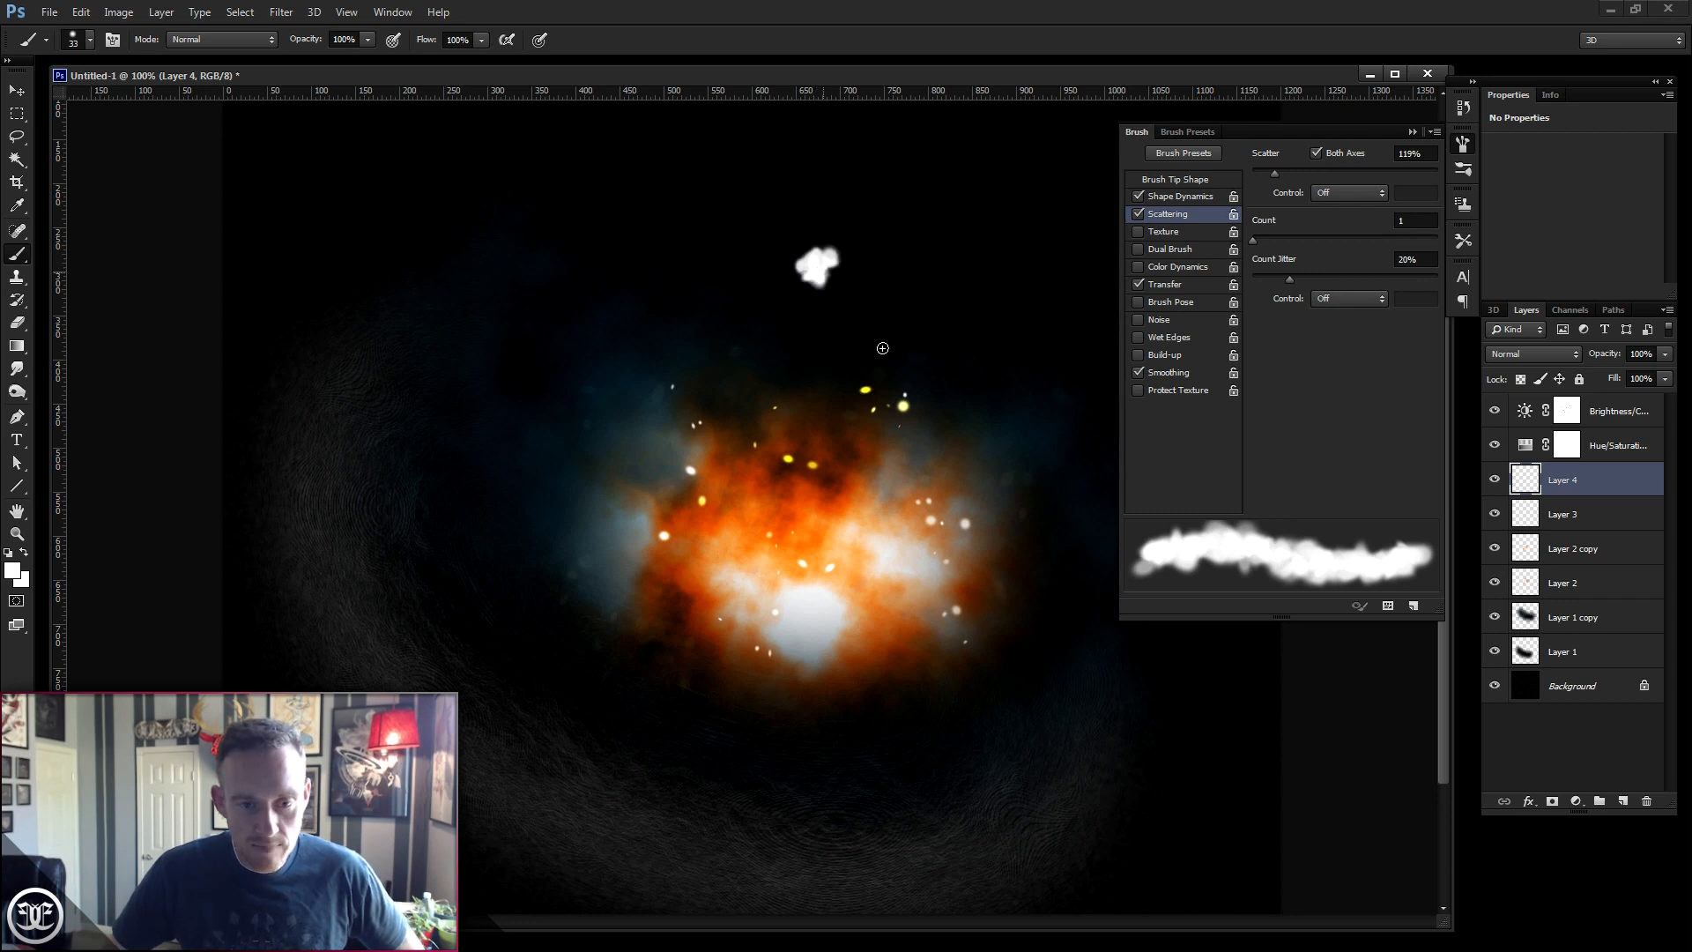
{"action": "left_click", "coordinate": [16, 90]}
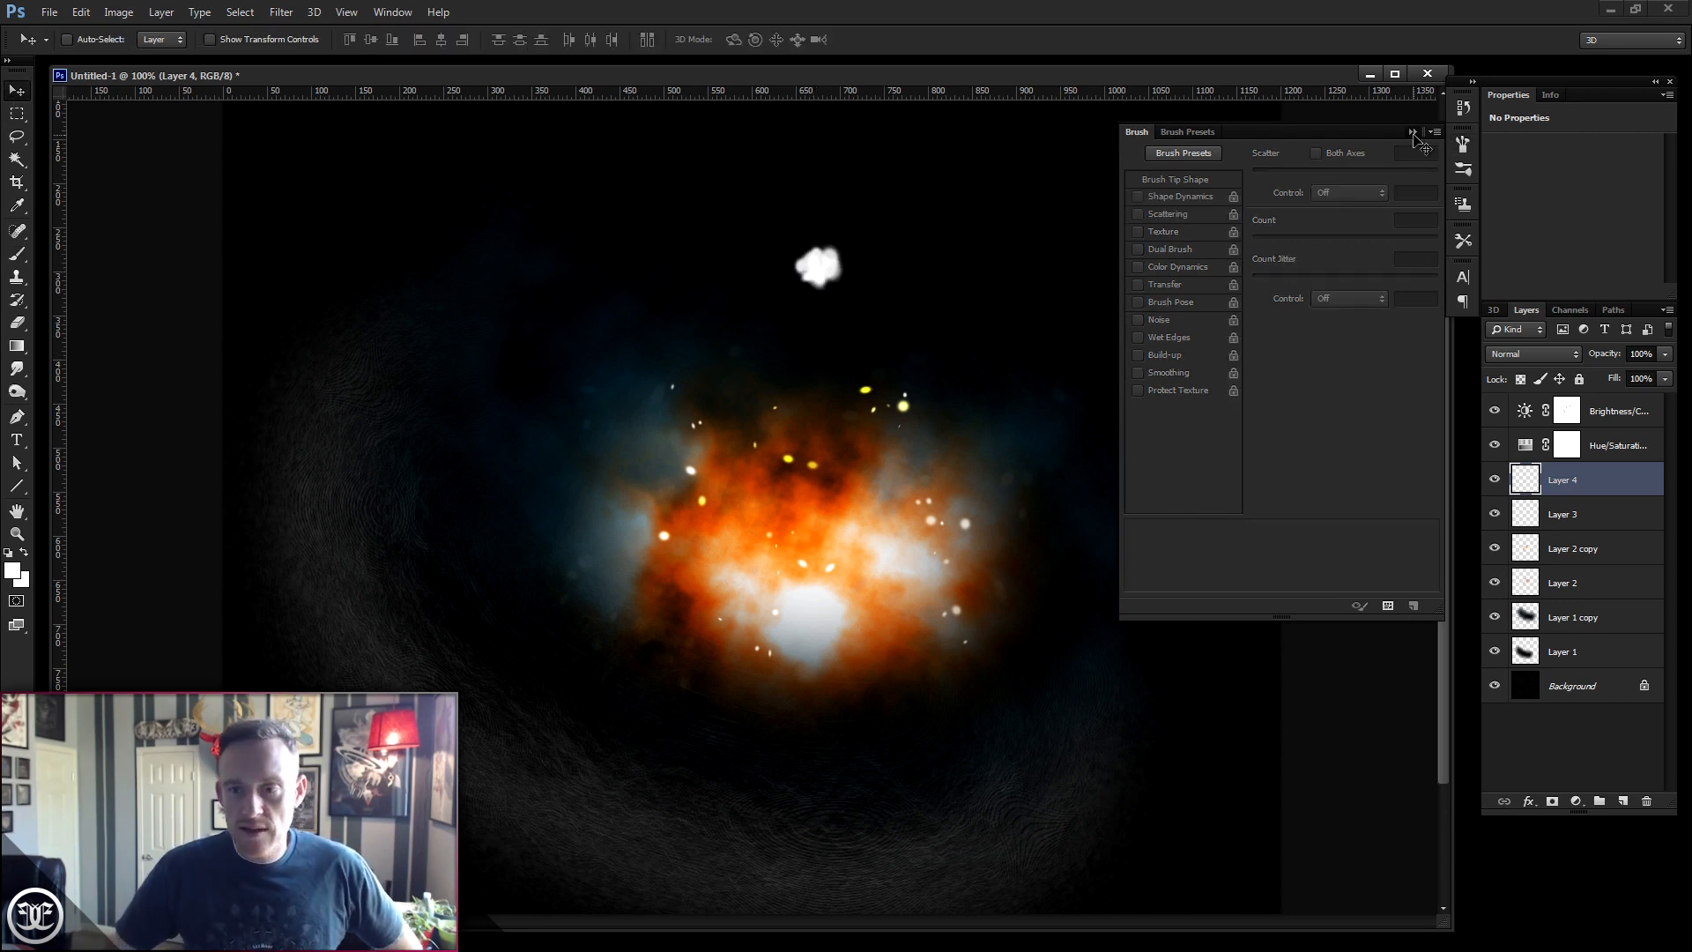
- Close the brush panel and move the white dab on Layer 4 down into the centre of the nebula
{"action": "left_click", "coordinate": [1412, 132]}
{"action": "left_click_drag", "start_coordinate": [788, 302], "coordinate": [776, 545]}
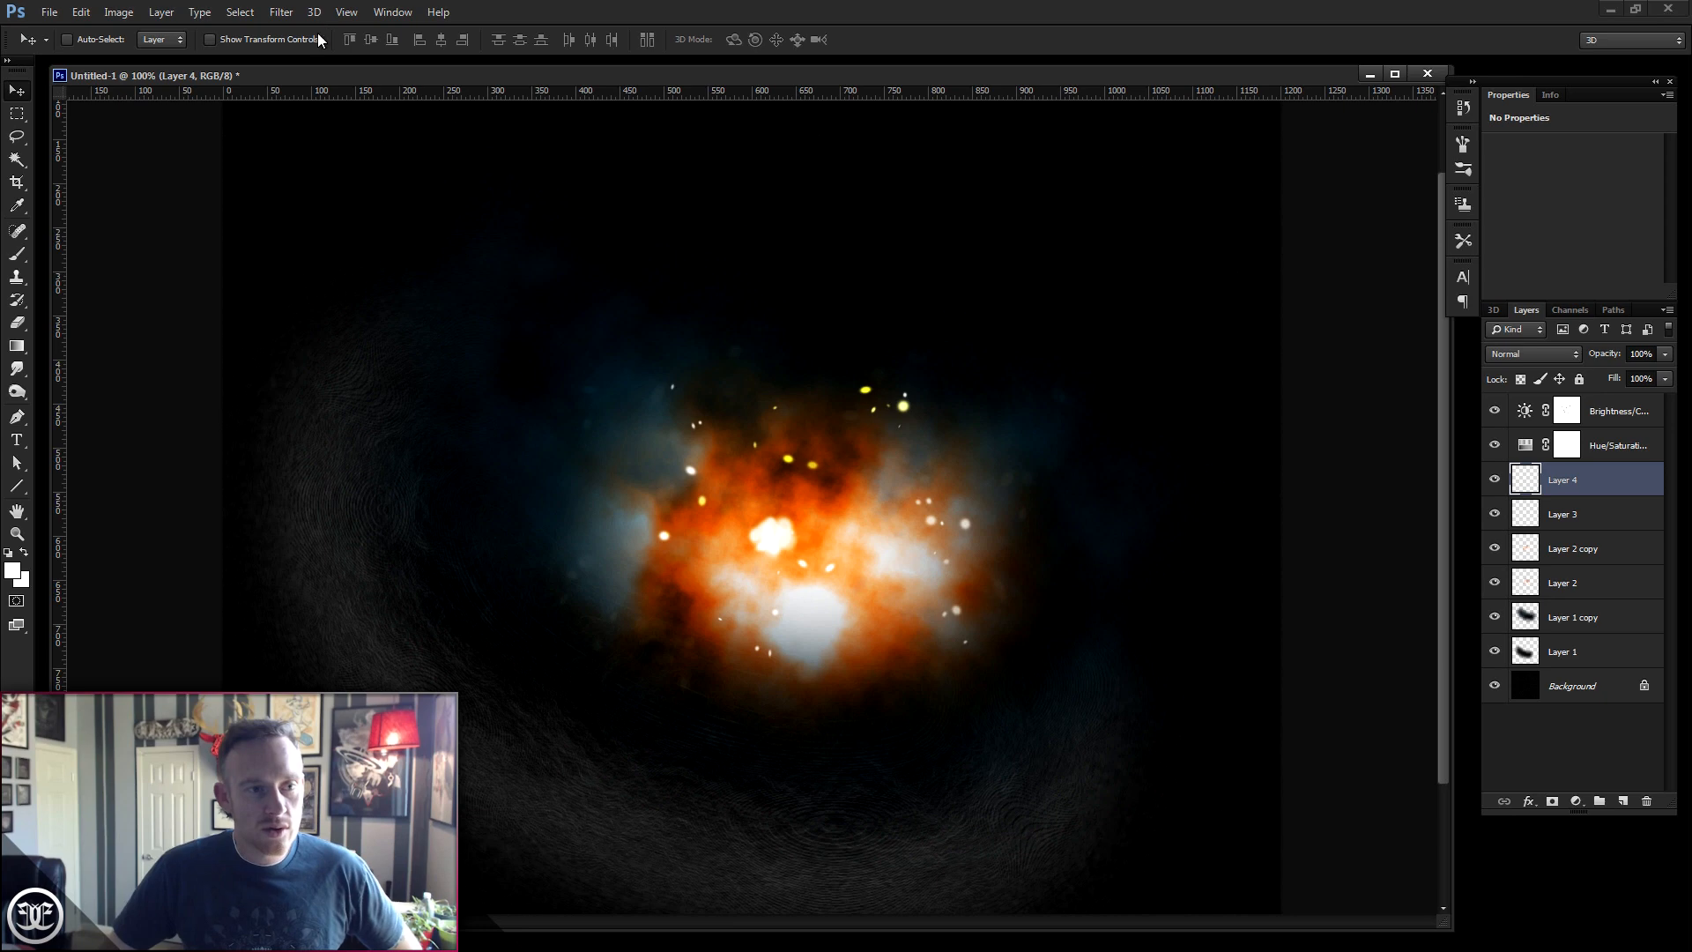
- Apply a Radial Blur with the Zoom method and a raised amount to the dab on Layer 4
{"action": "left_click", "coordinate": [281, 11]}
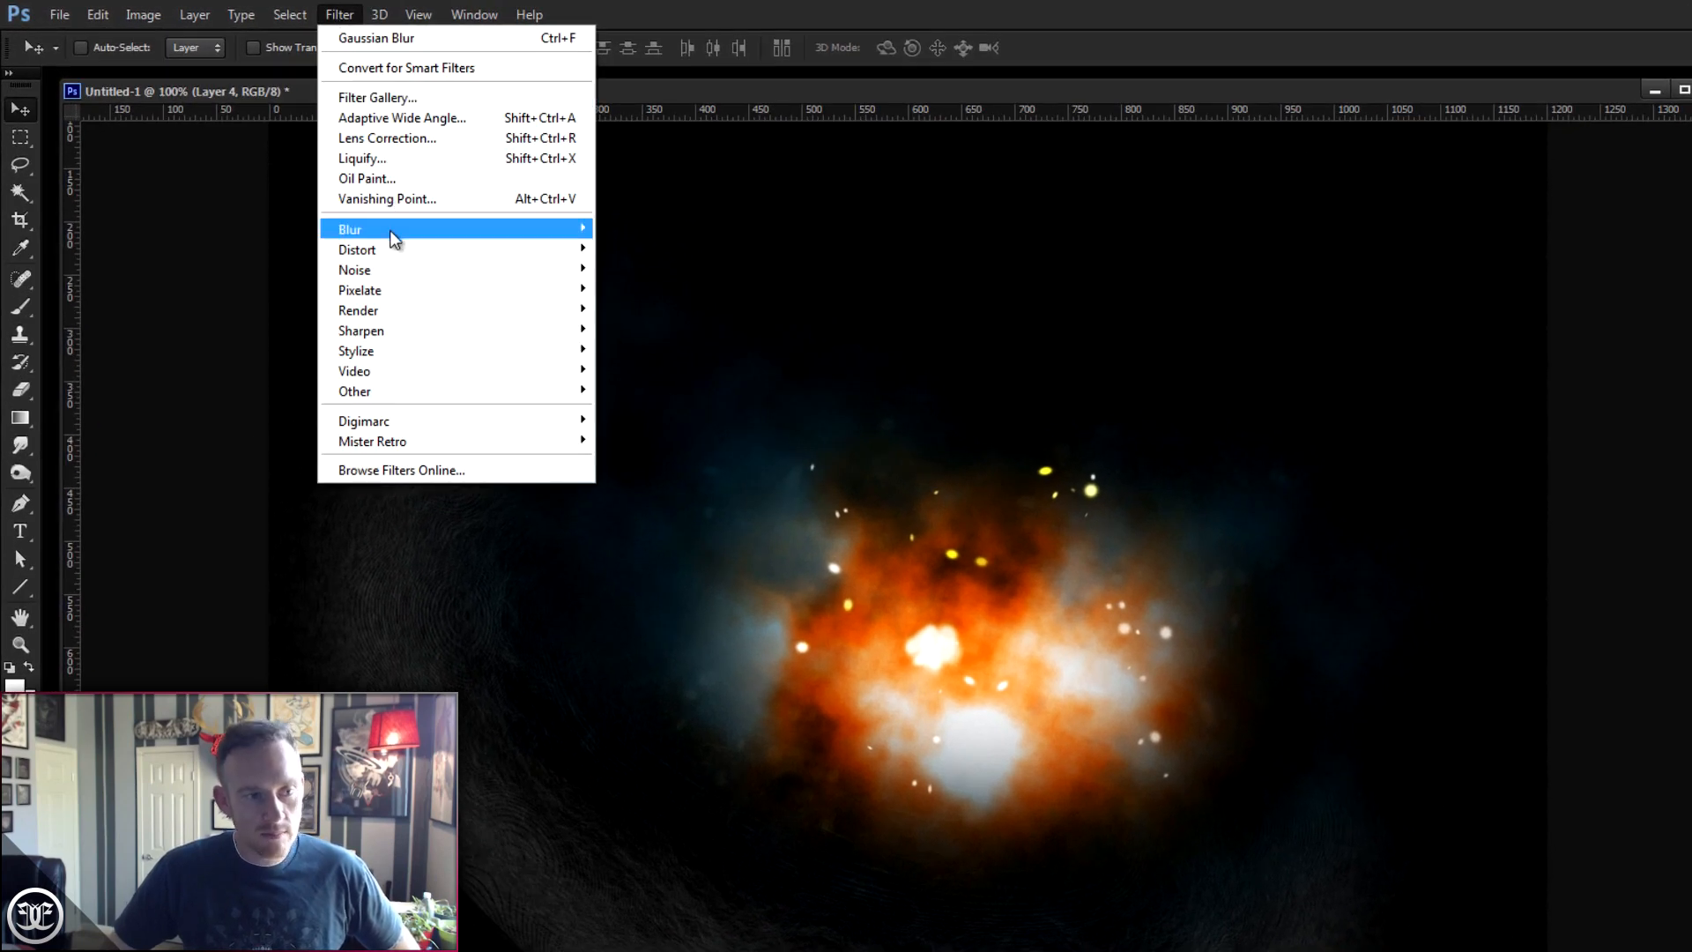
{"action": "mouse_move", "coordinate": [390, 230]}
{"action": "left_click", "coordinate": [275, 439]}
{"action": "left_click_drag", "start_coordinate": [1375, 456], "coordinate": [1218, 304]}
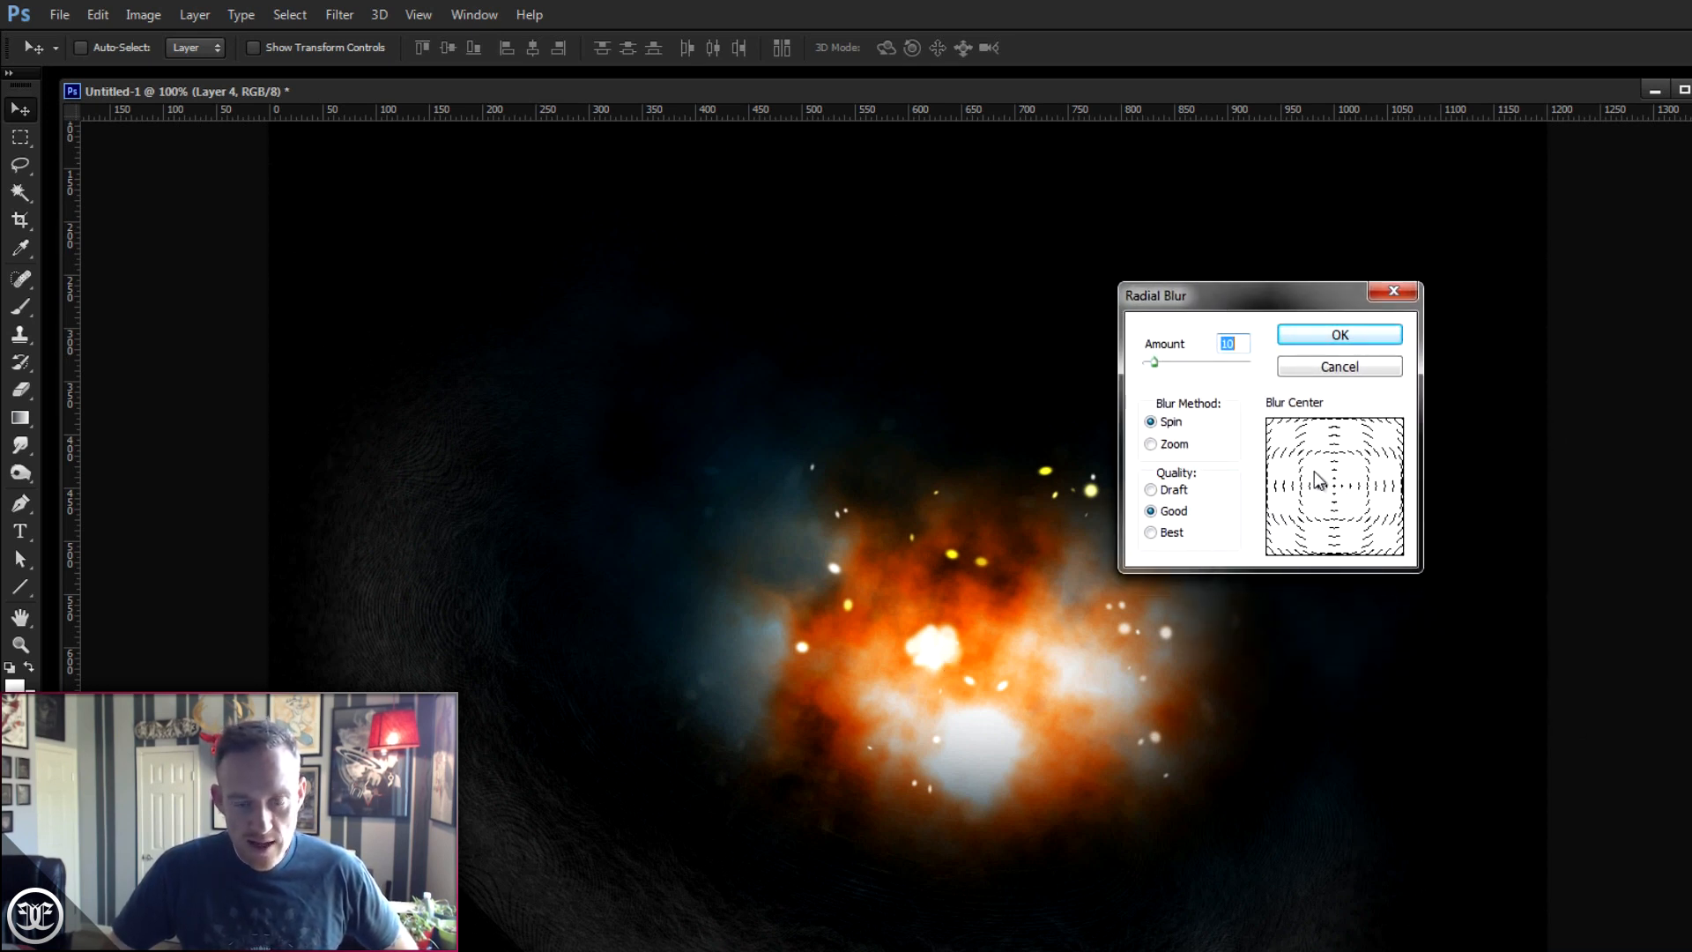
{"action": "left_click", "coordinate": [1173, 449]}
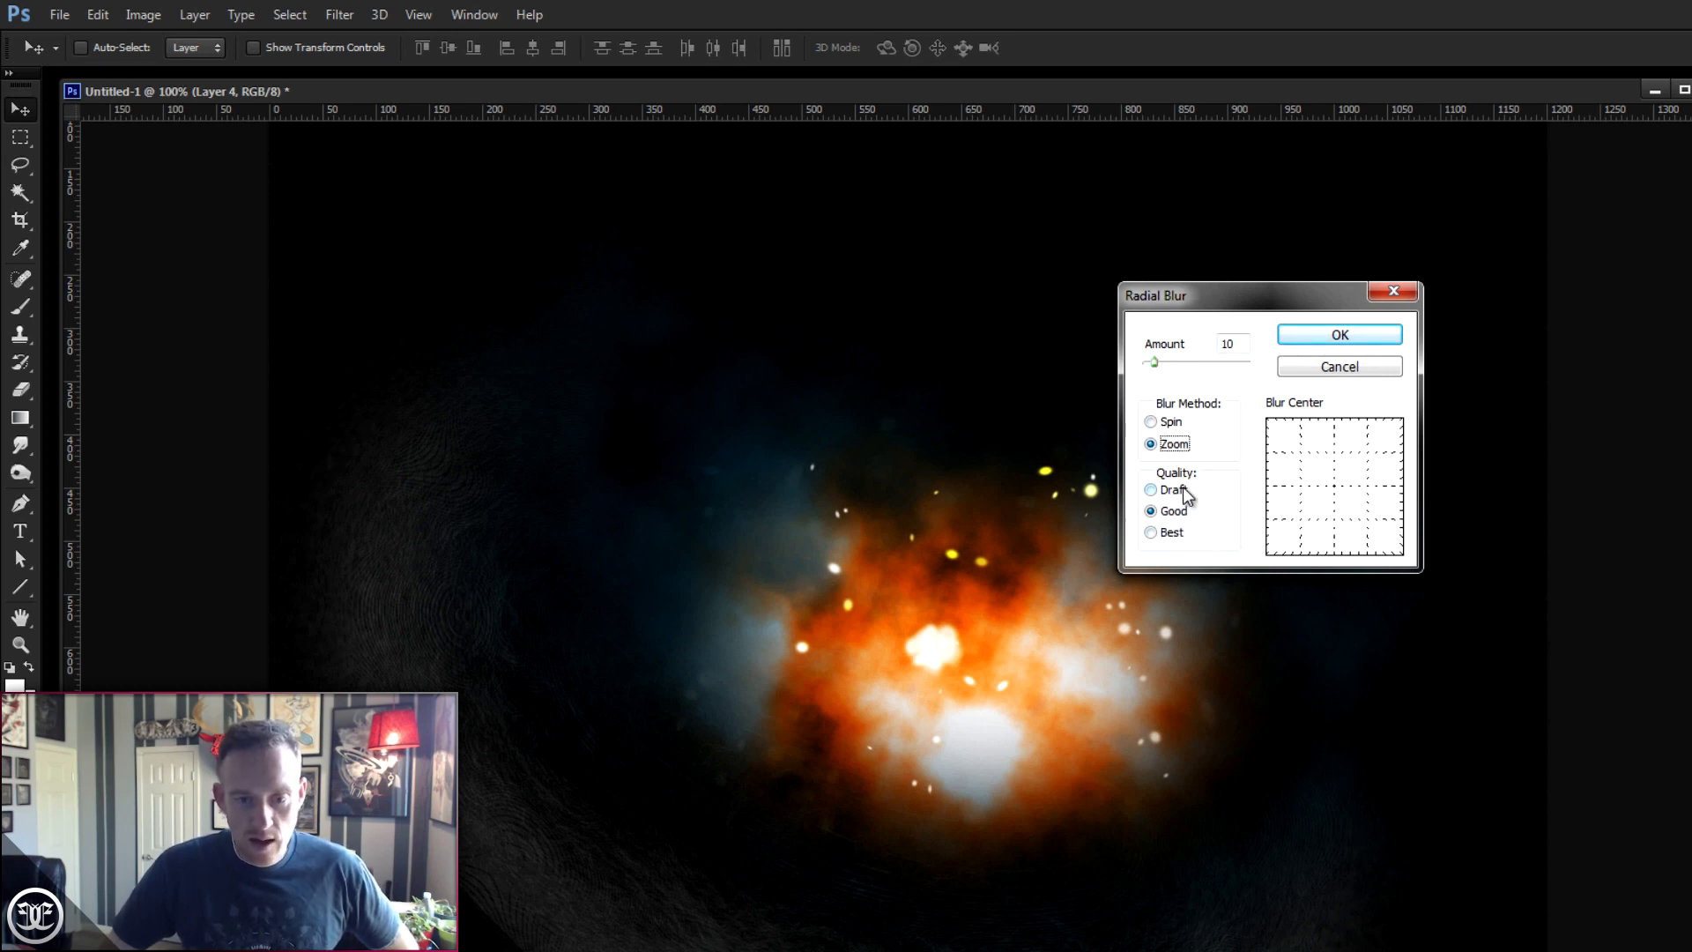
{"action": "left_click_drag", "start_coordinate": [1155, 362], "coordinate": [1235, 380]}
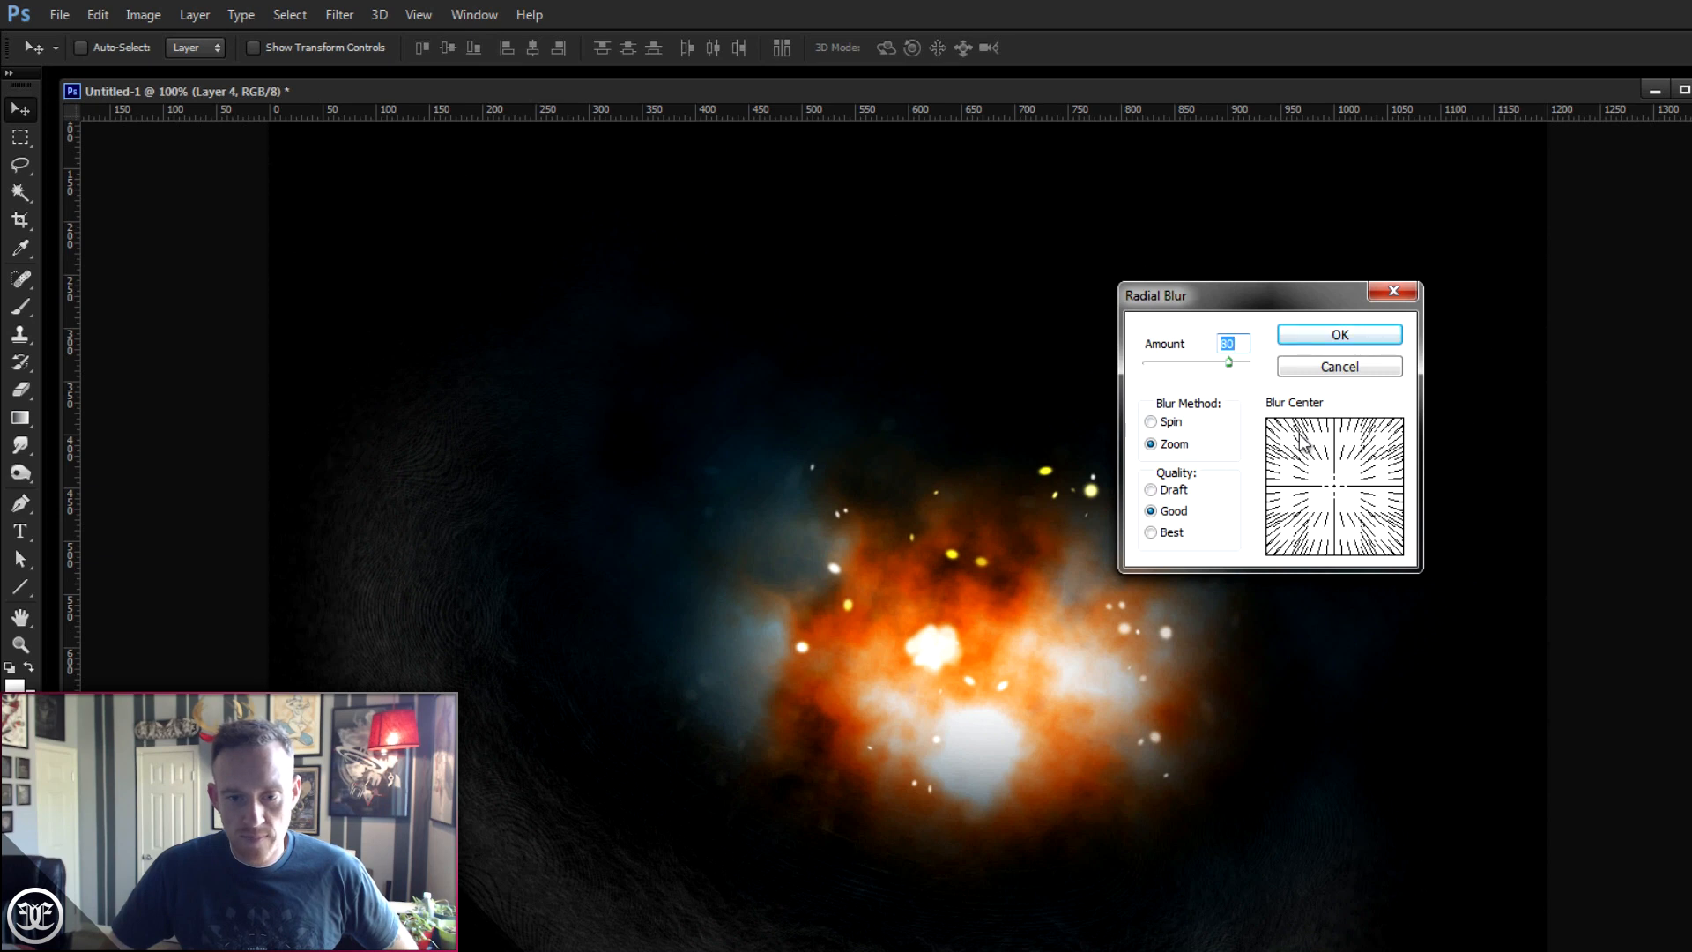
{"action": "left_click", "coordinate": [1339, 335]}
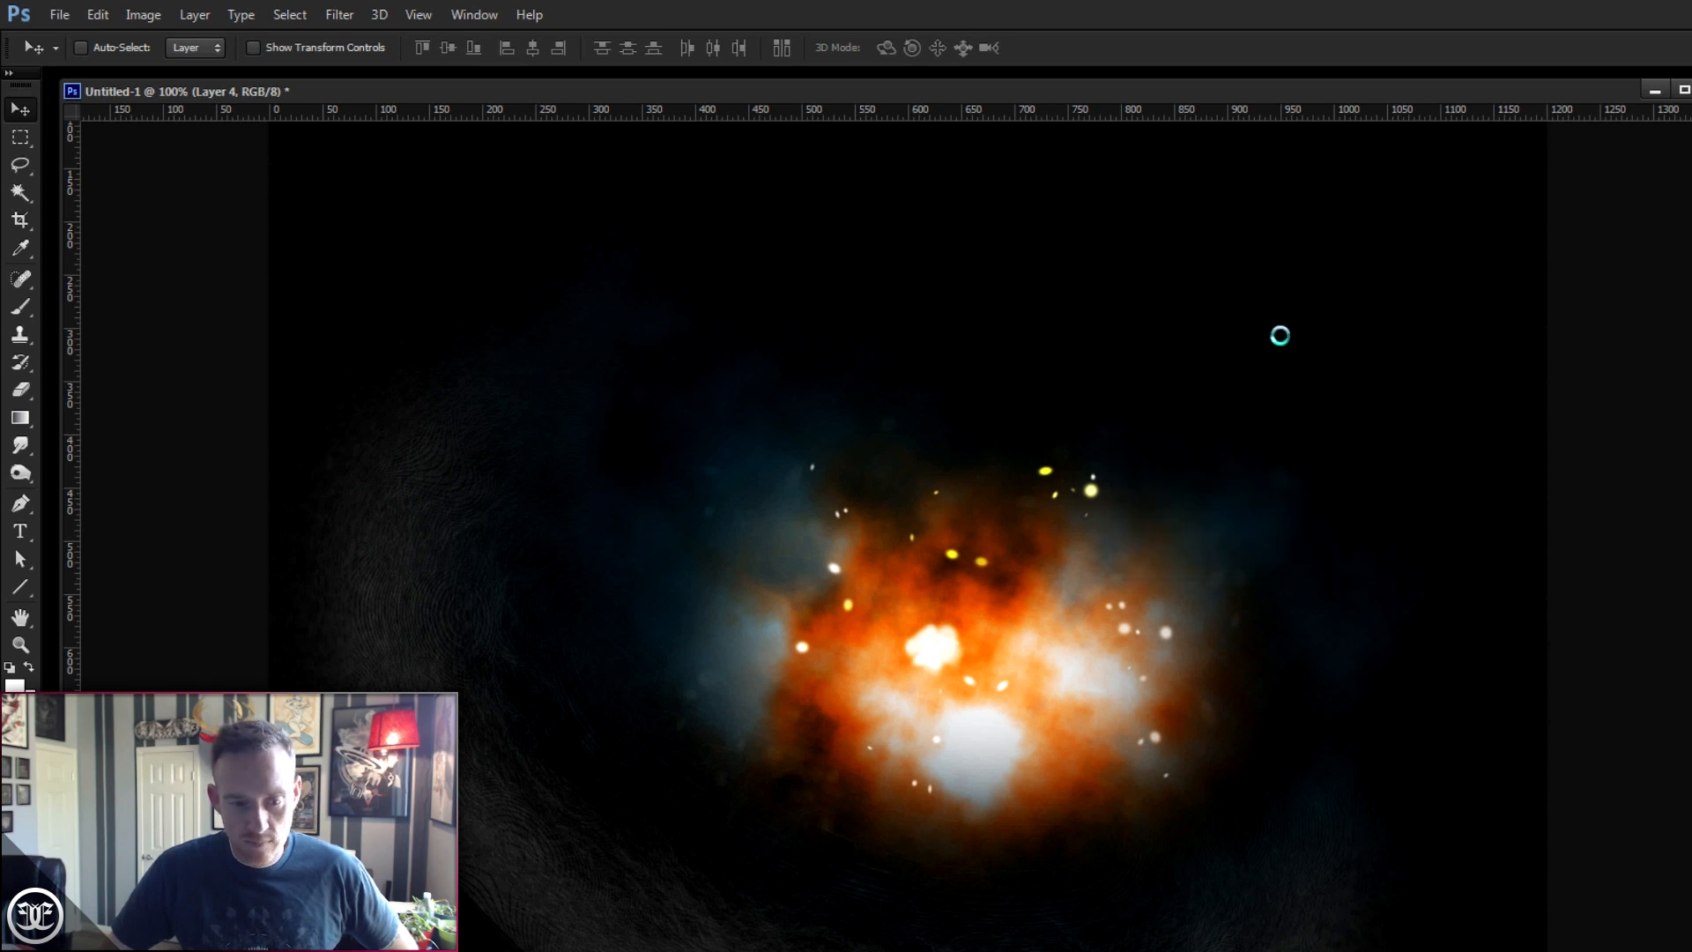
- Reposition the blurred dab so it sits in the bright centre of the nebula
{"action": "left_click_drag", "start_coordinate": [1070, 666], "coordinate": [1052, 432]}
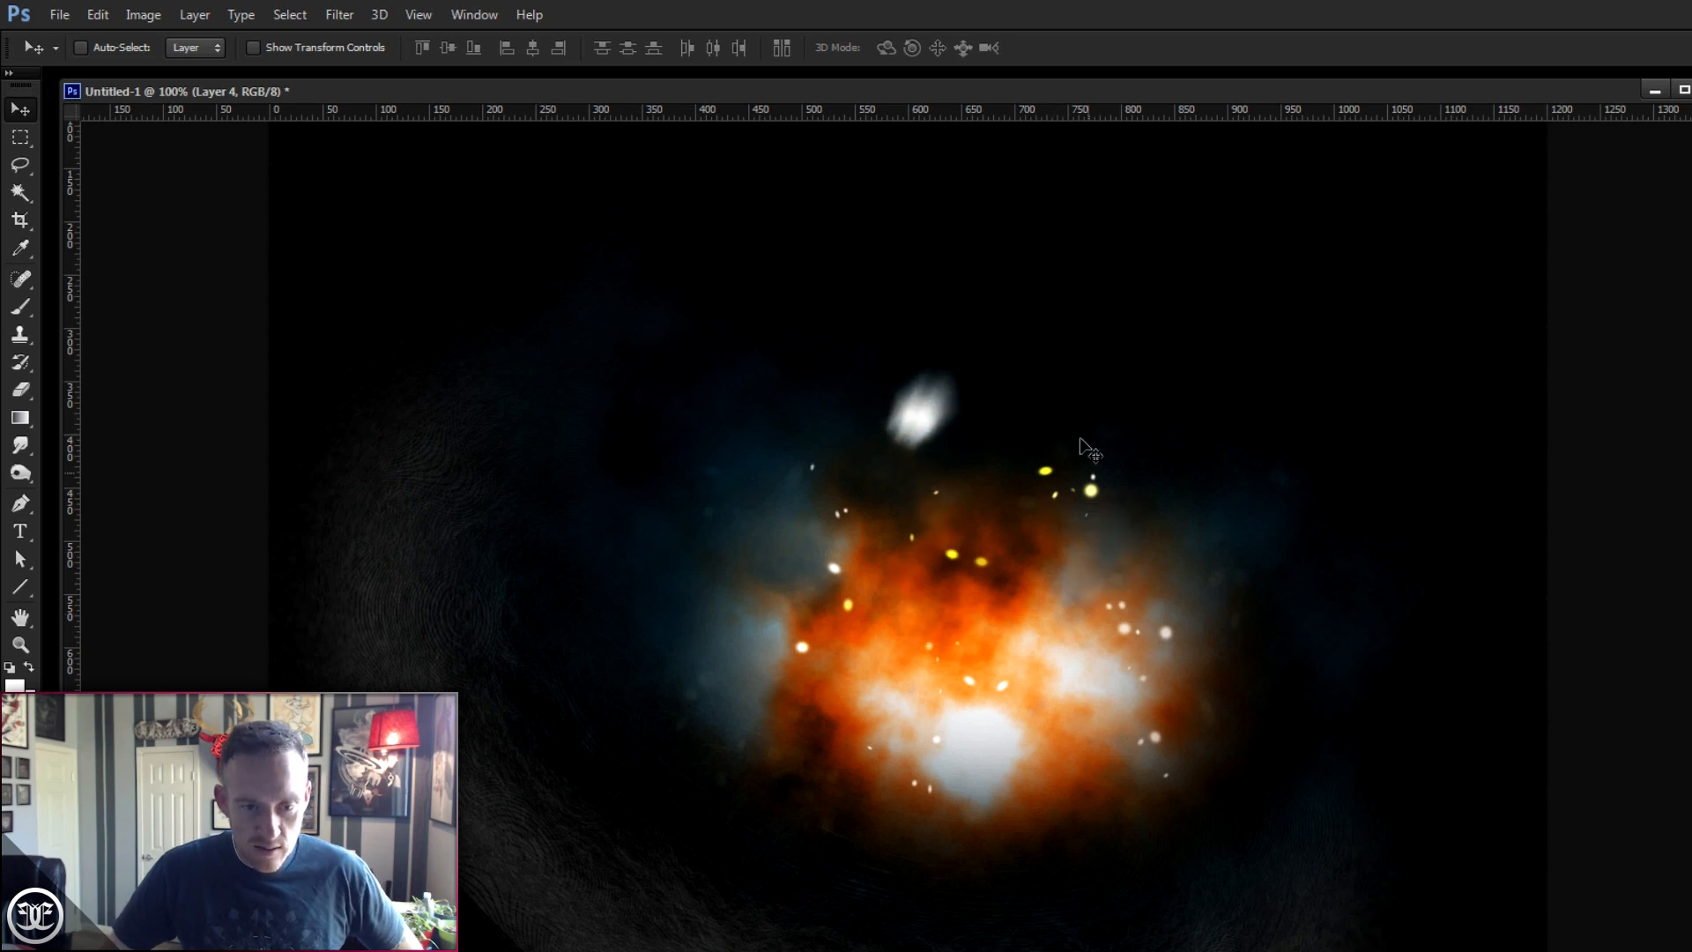
{"action": "left_click_drag", "start_coordinate": [962, 469], "coordinate": [972, 460]}
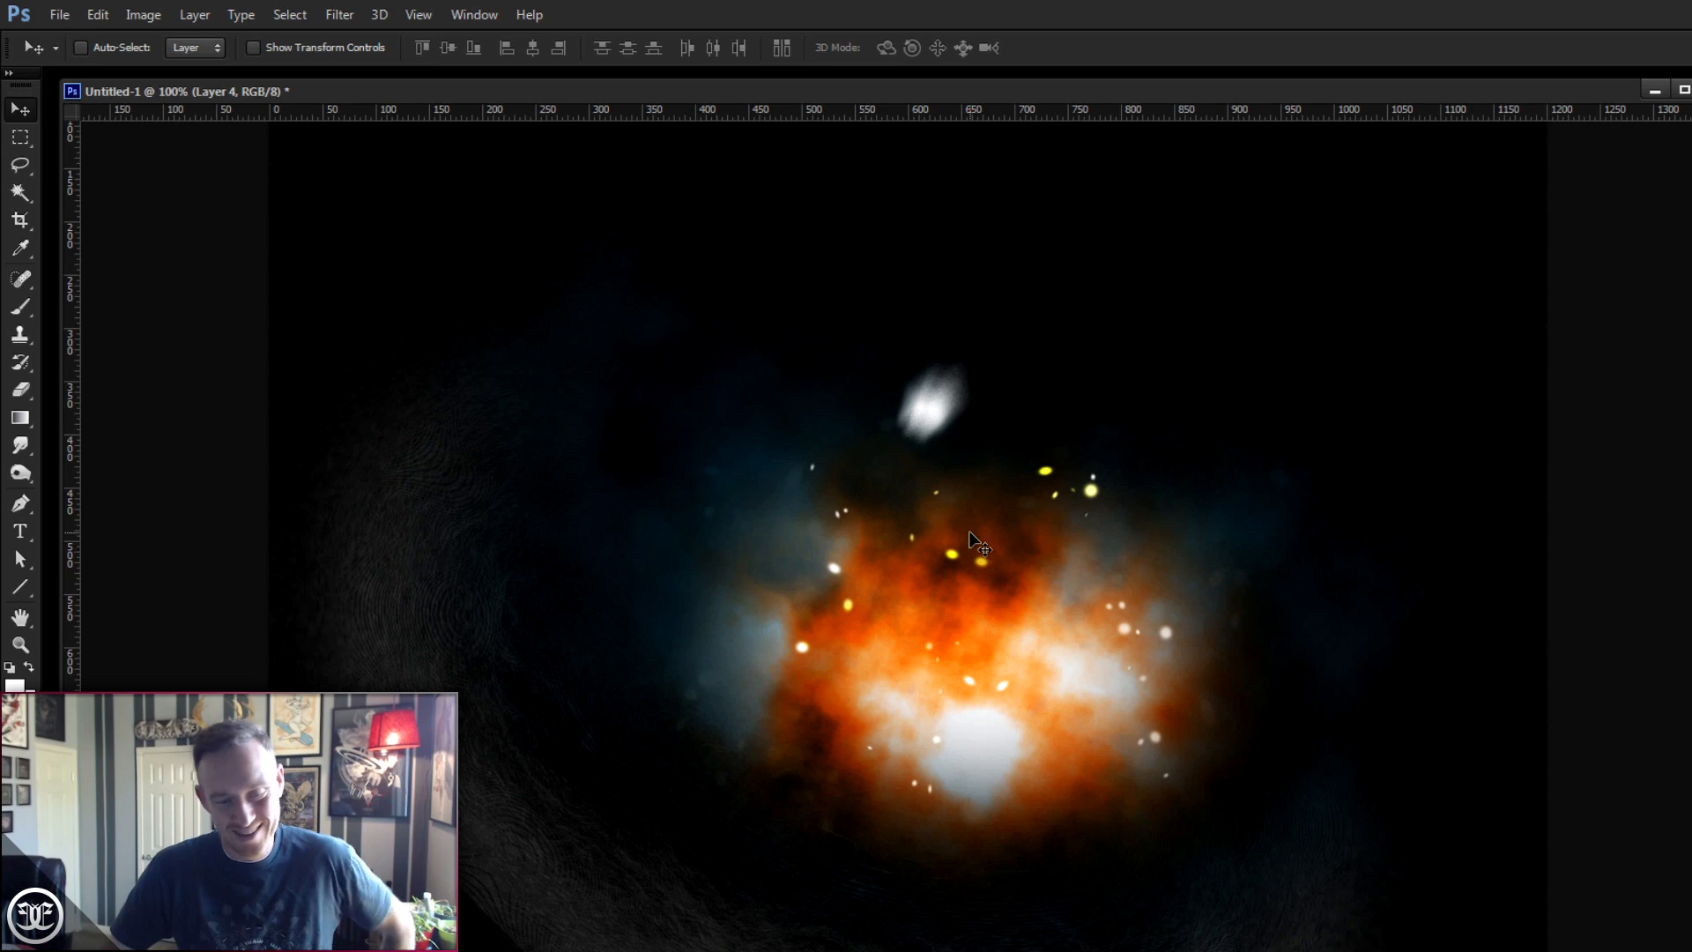
{"action": "left_click_drag", "start_coordinate": [1008, 525], "coordinate": [1048, 632]}
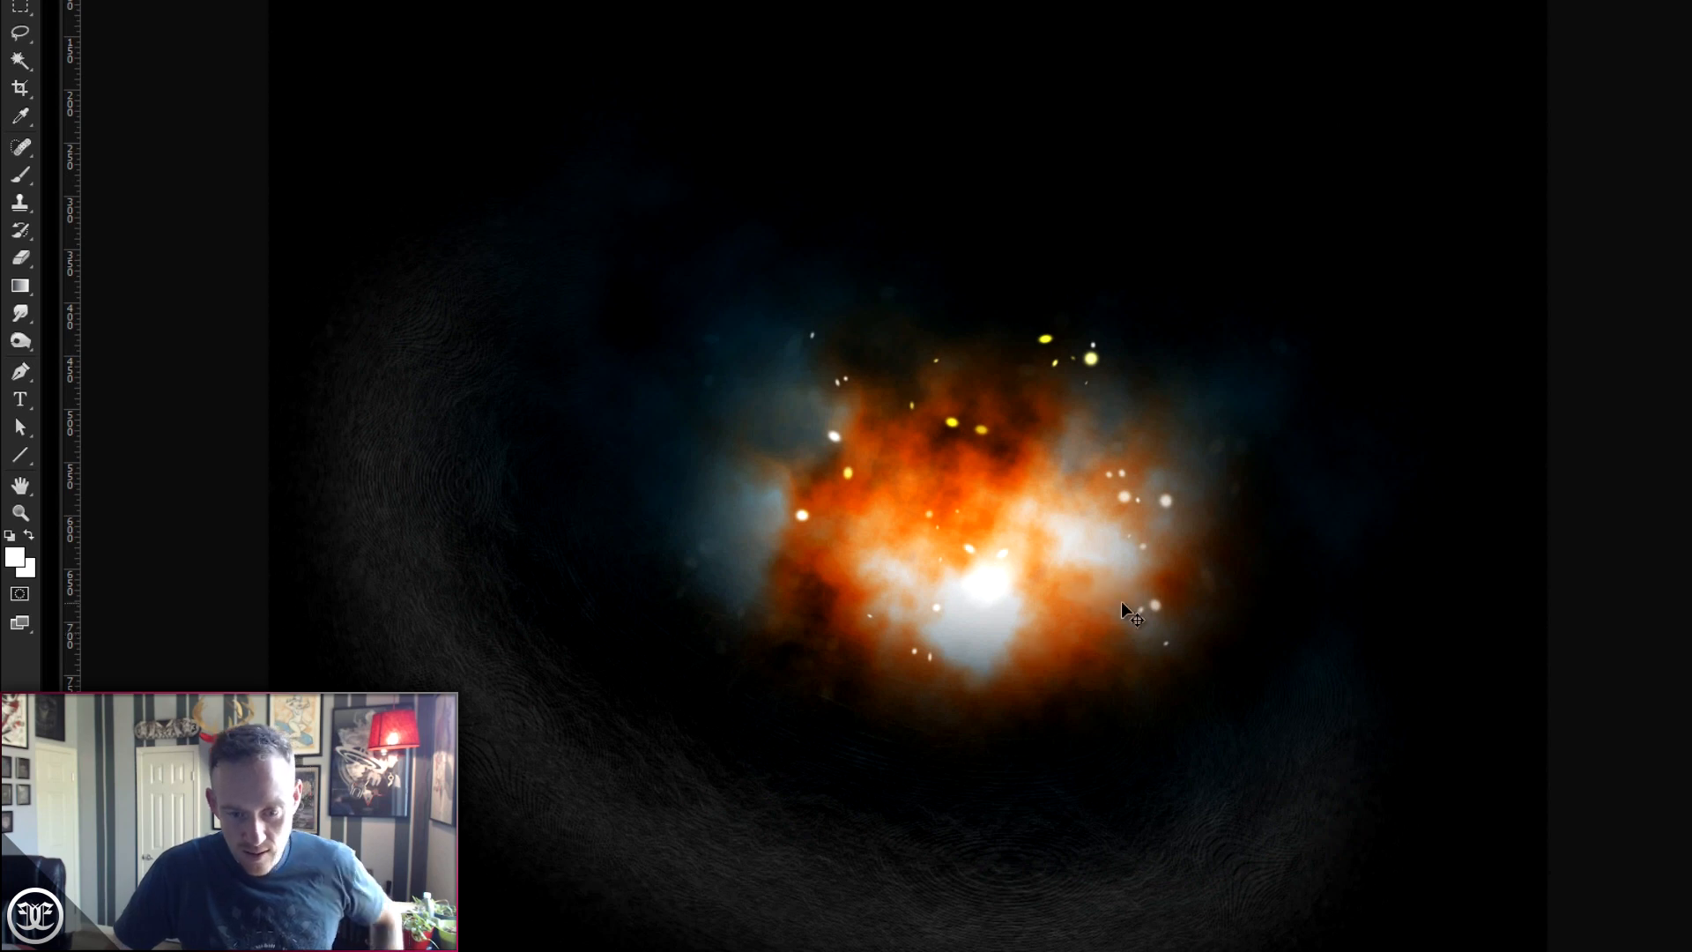
- Duplicate the blurred dab layer and move the copy slightly up and to the right within the nebula
{"action": "key", "text": "ctrl+j"}
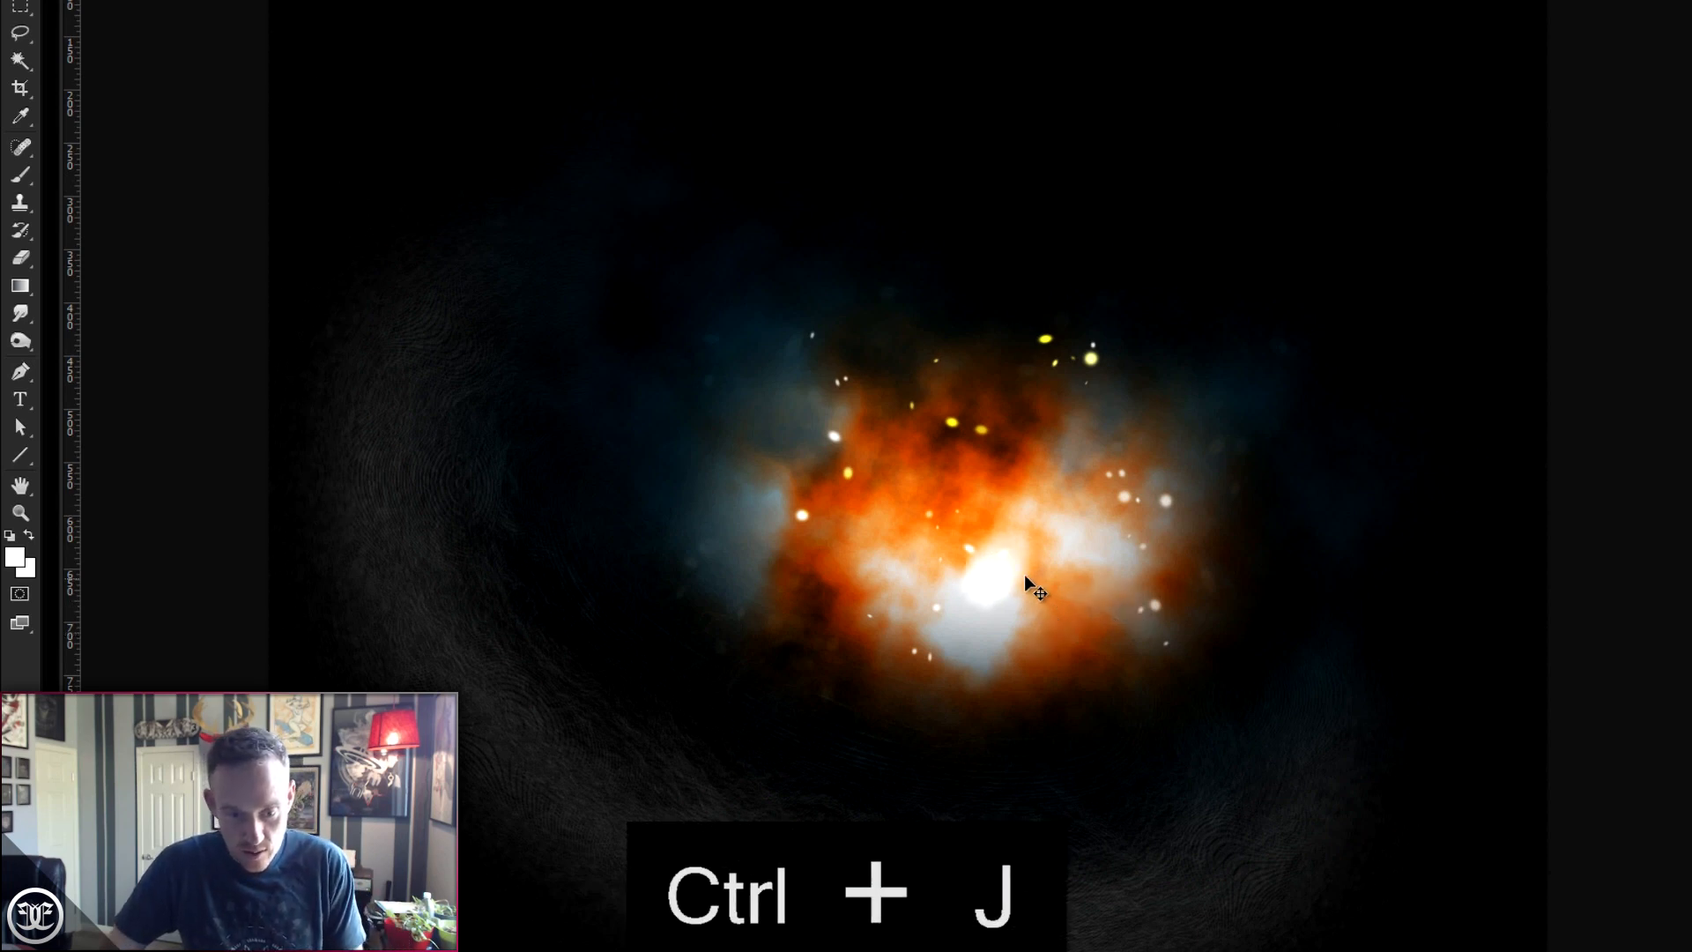
{"action": "left_click_drag", "start_coordinate": [1013, 578], "coordinate": [952, 573]}
{"action": "key", "text": "ctrl+t"}
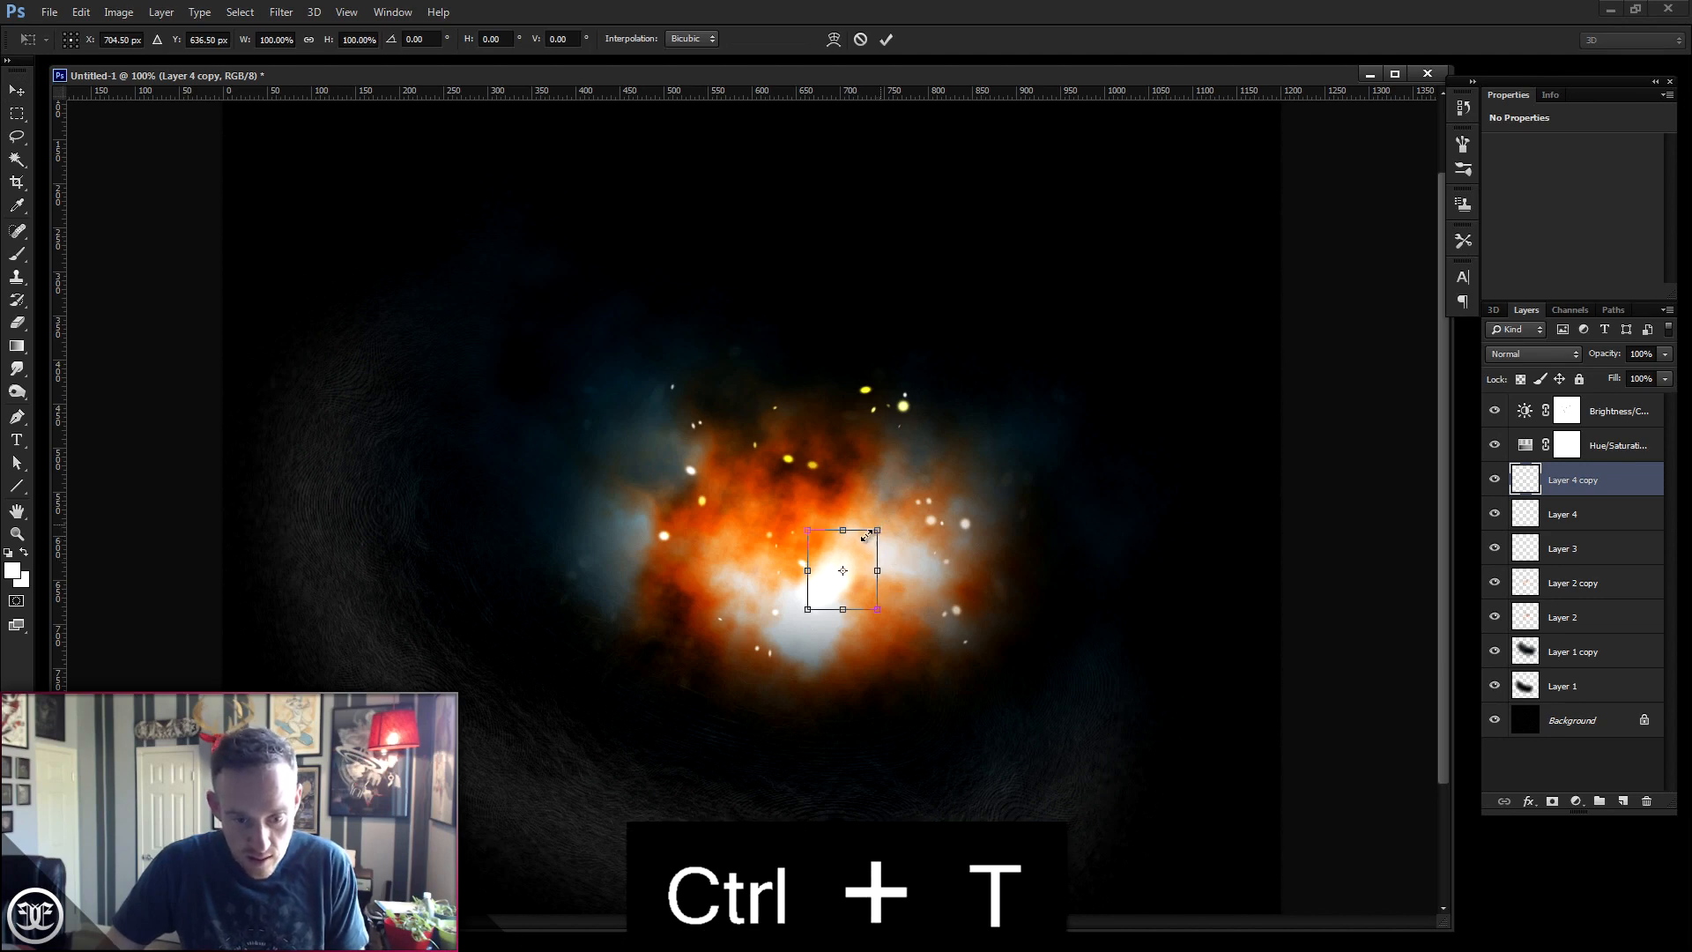
{"action": "left_click_drag", "start_coordinate": [866, 535], "coordinate": [899, 555]}
{"action": "key", "text": "Return"}
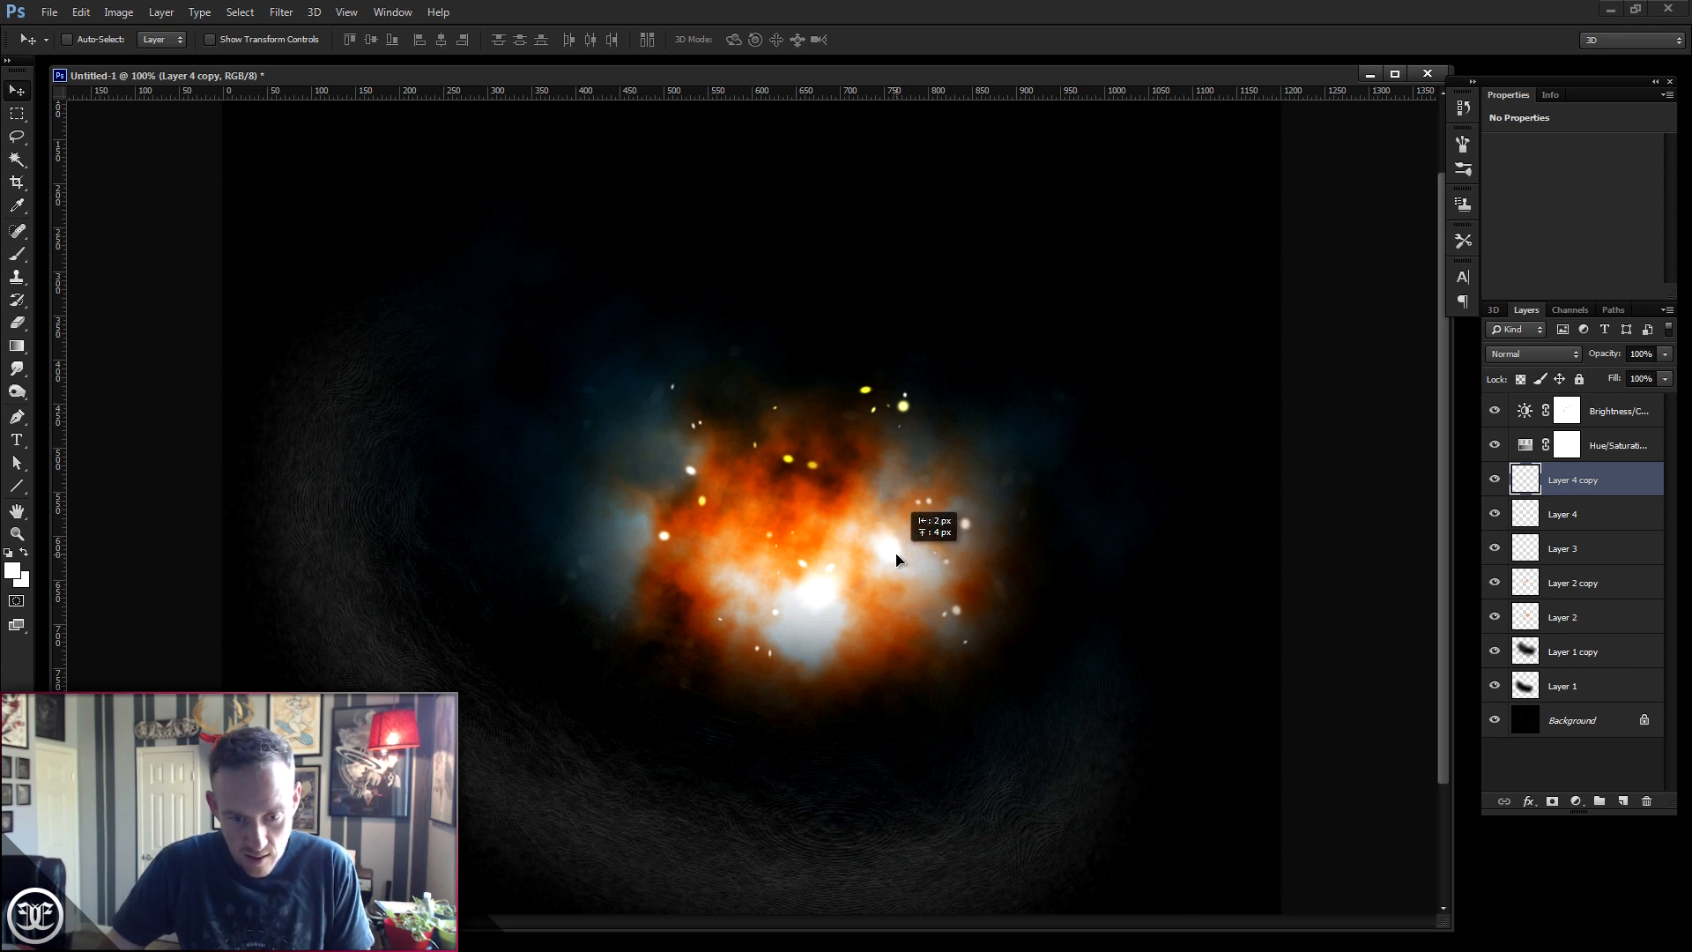
{"action": "left_click_drag", "start_coordinate": [1001, 698], "coordinate": [1000, 680]}
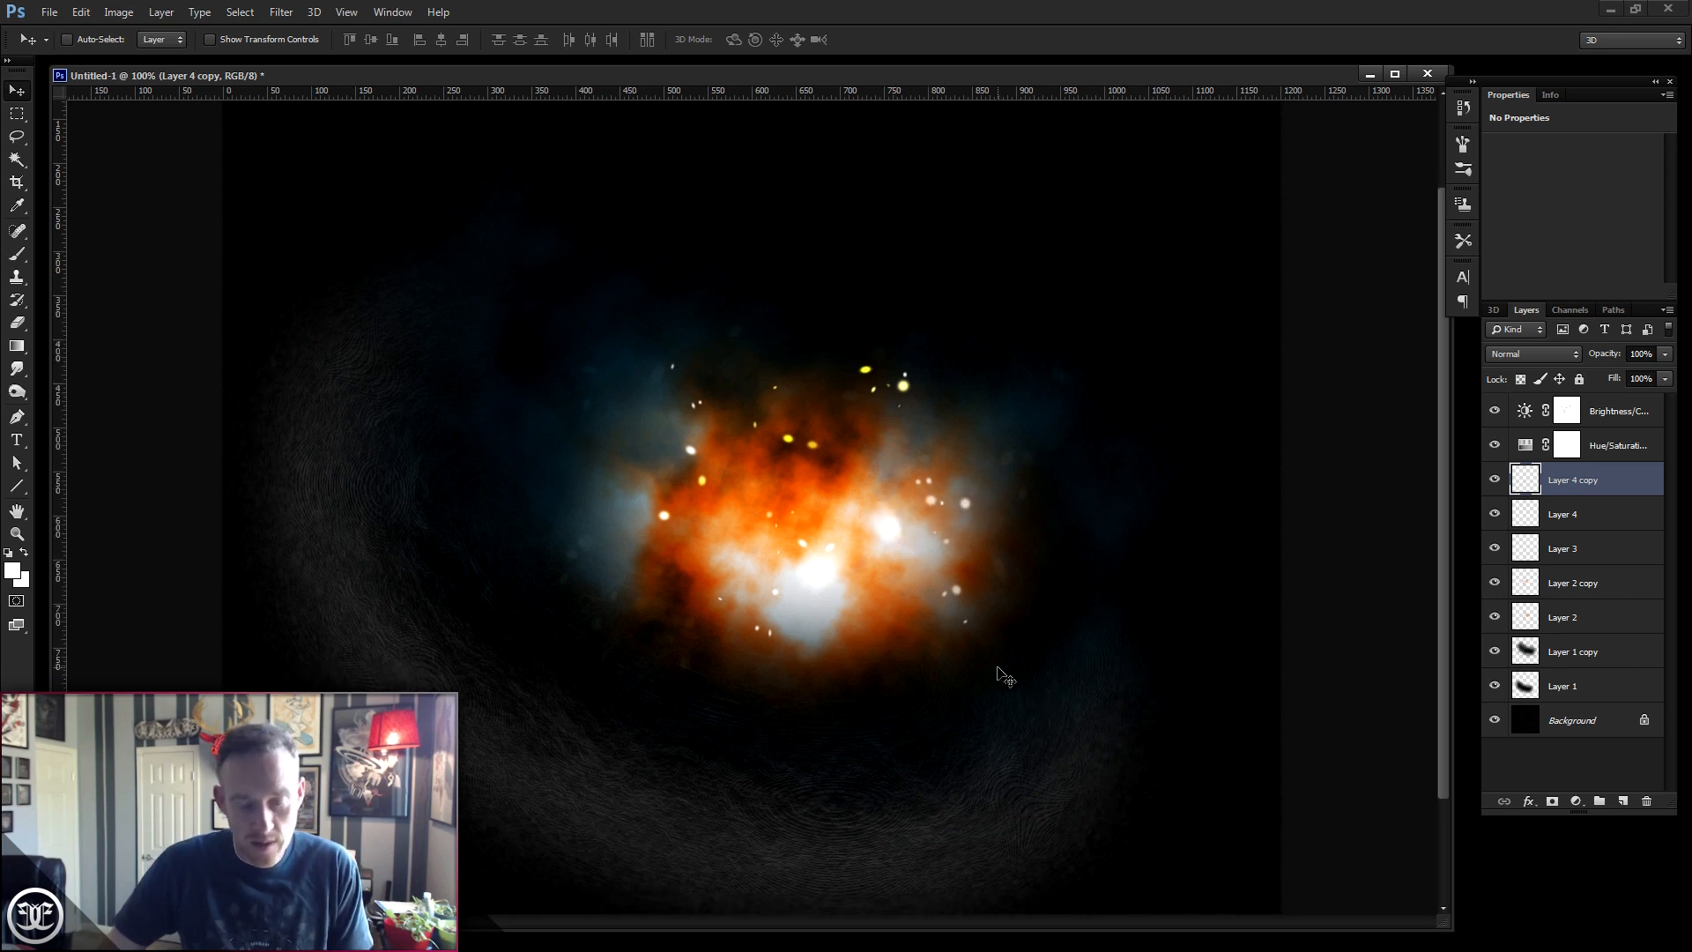
{"action": "left_click_drag", "start_coordinate": [997, 615], "coordinate": [997, 633]}
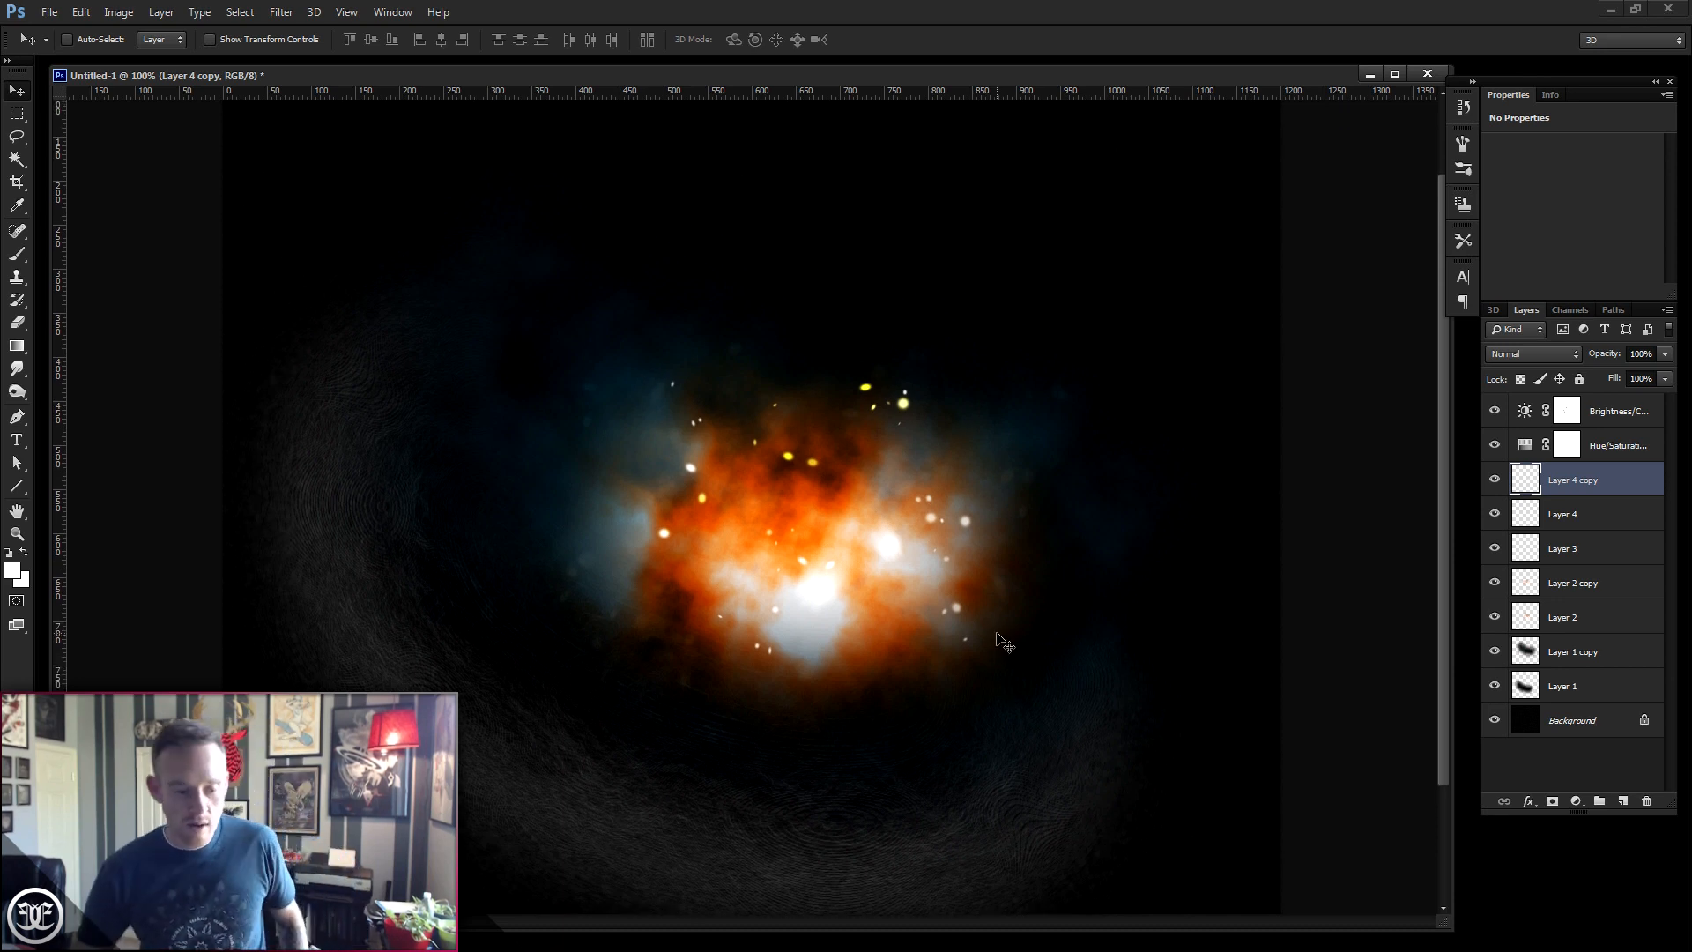
- Open the finished example image EE_Abstrakts_1.png to view it
{"action": "mouse_move", "coordinate": [529, 943]}
{"action": "left_click", "coordinate": [533, 912]}
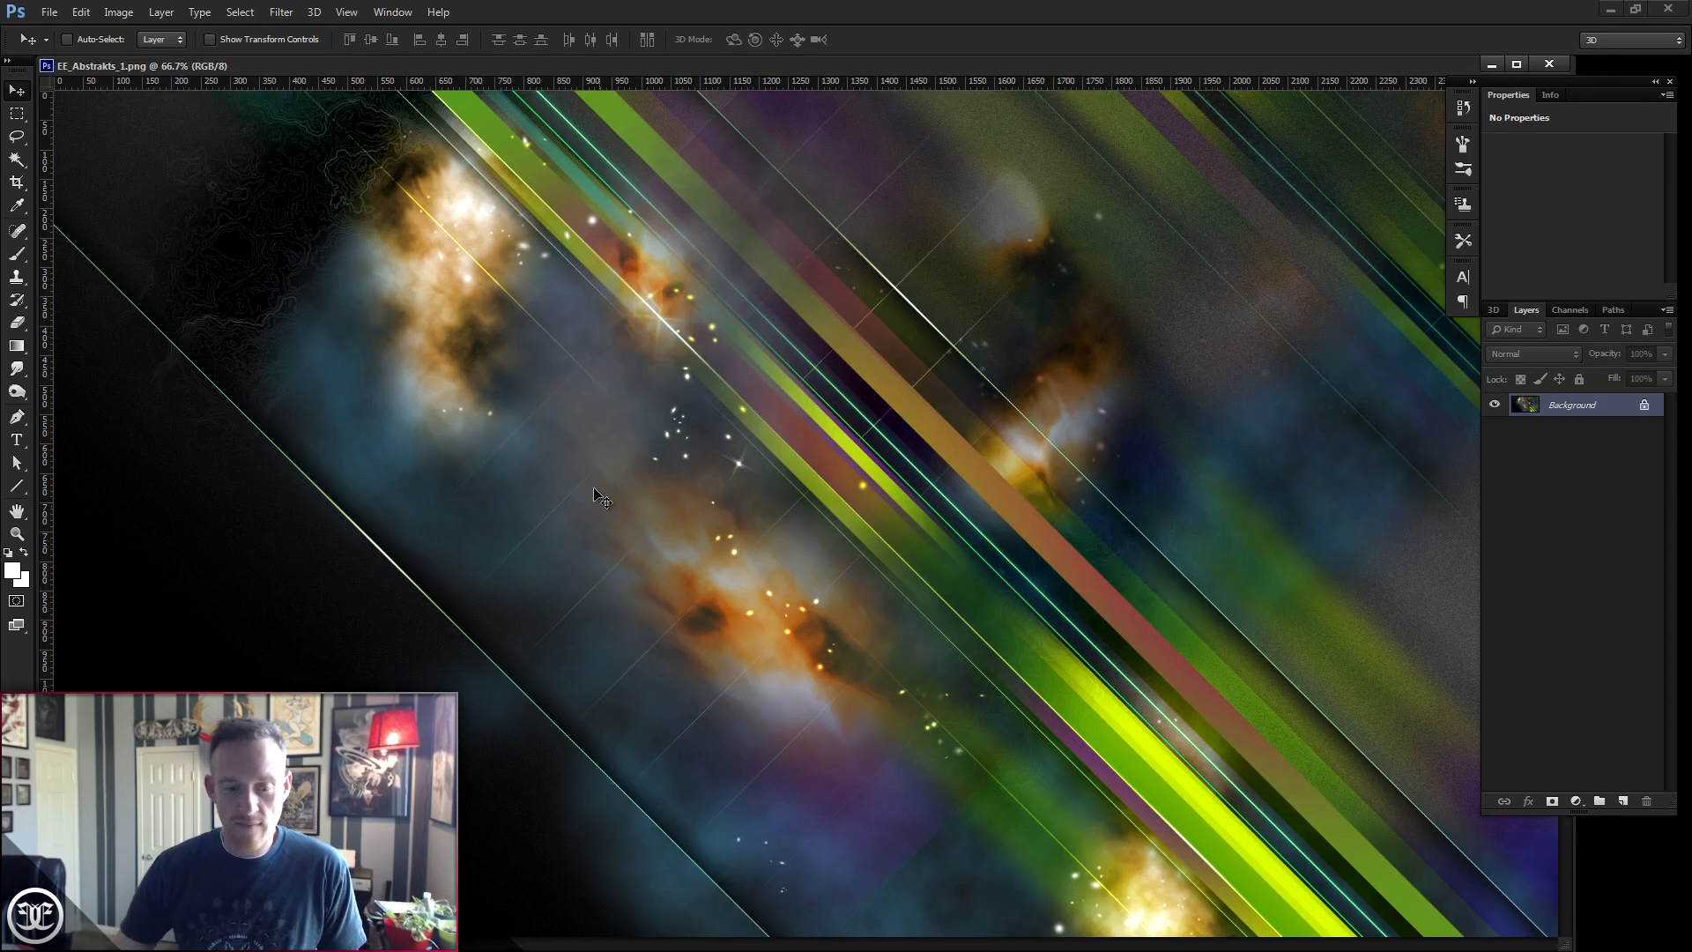
{"action": "left_click", "coordinate": [1490, 63]}
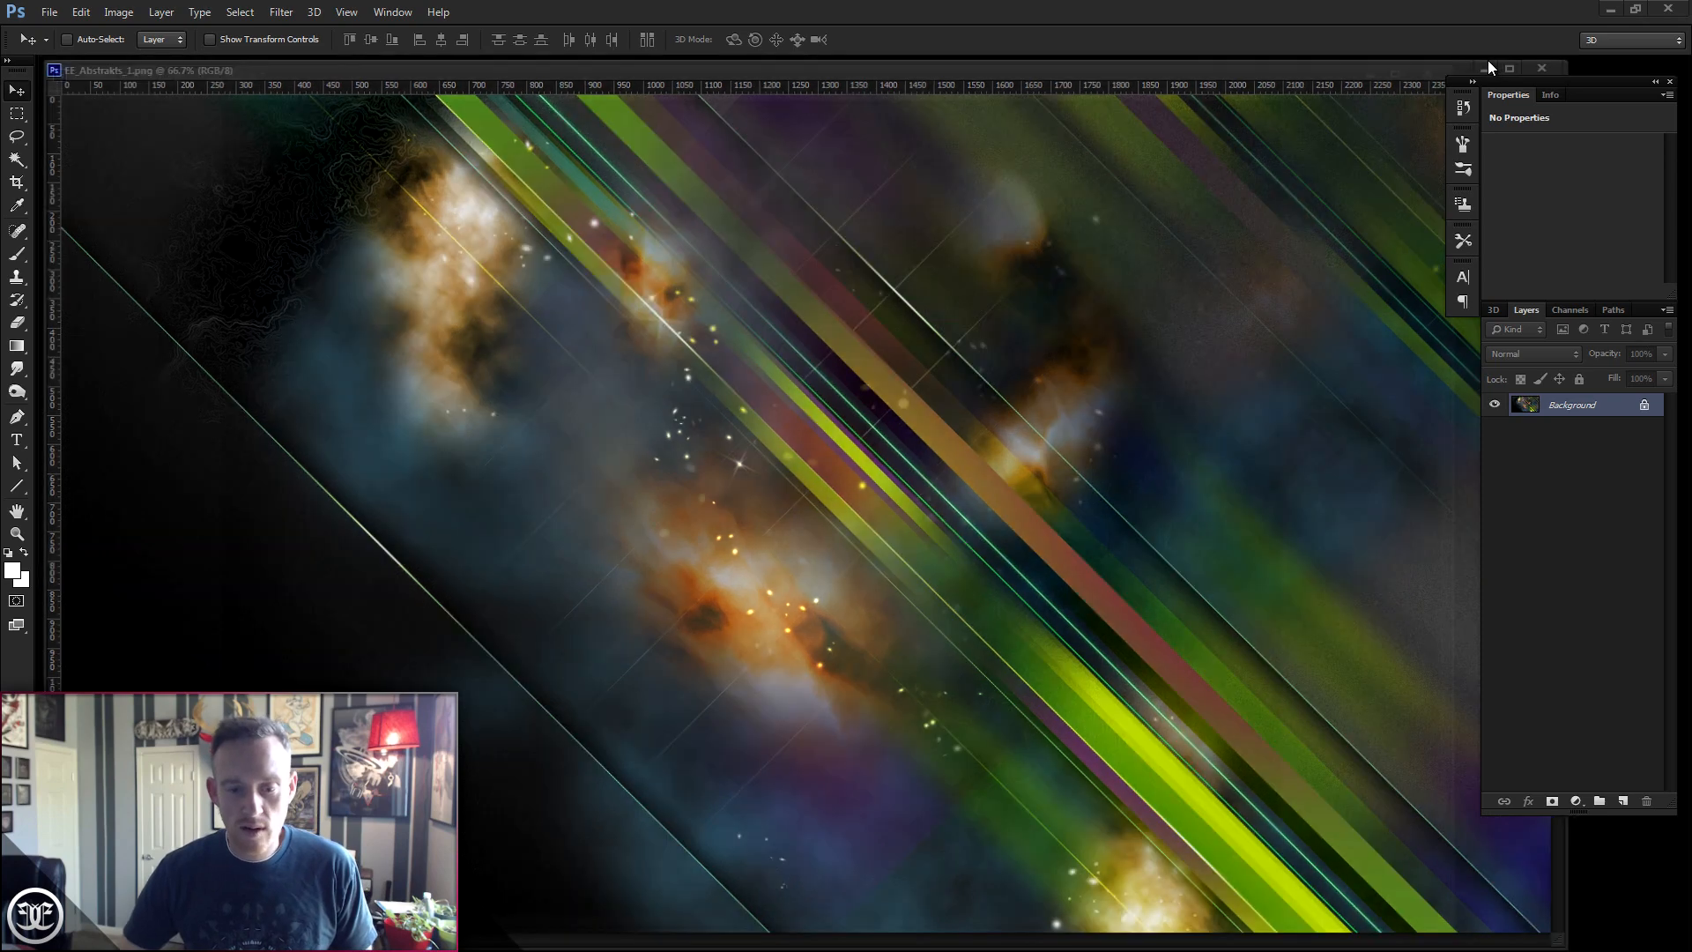